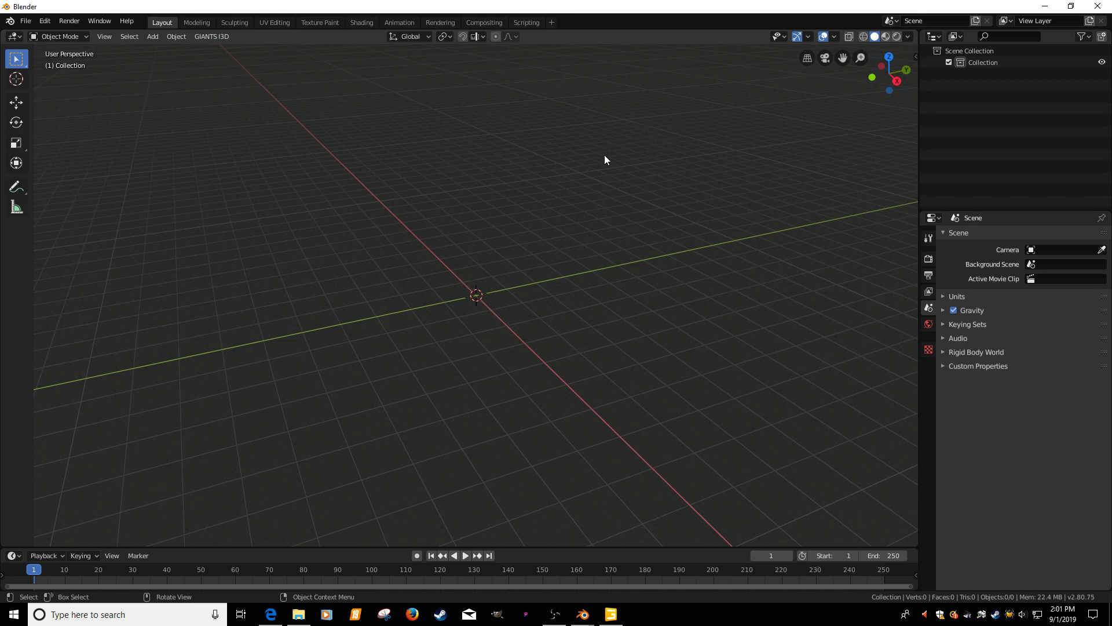
Step: Add a plane mesh at the origin and view it from the top in orthographic projection
key("shift+a")
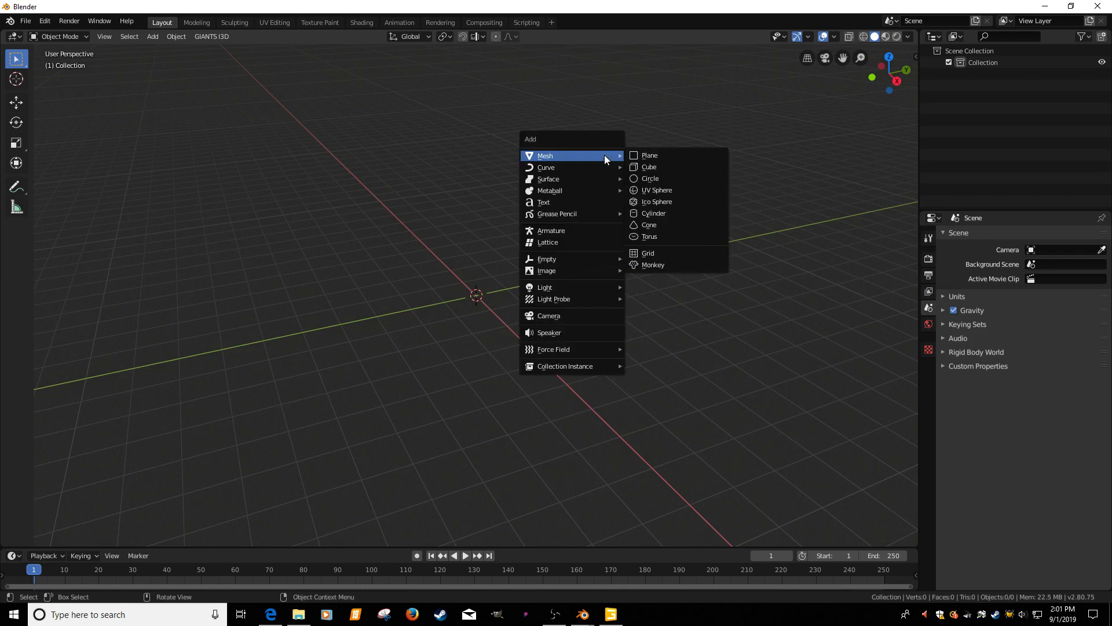
left_click(639, 155)
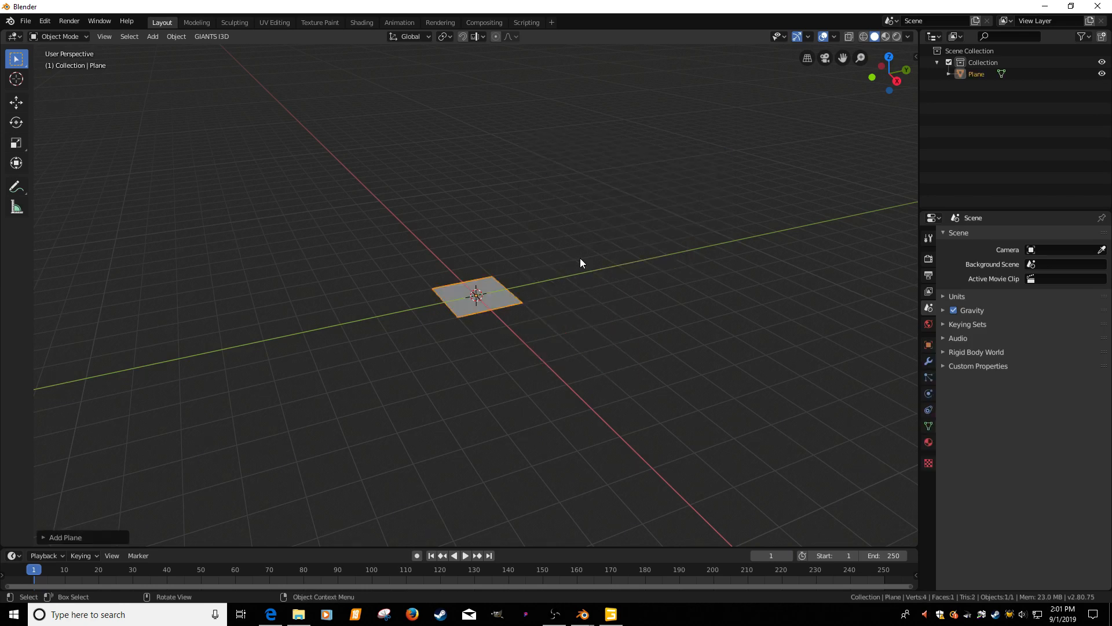
key("KP_7")
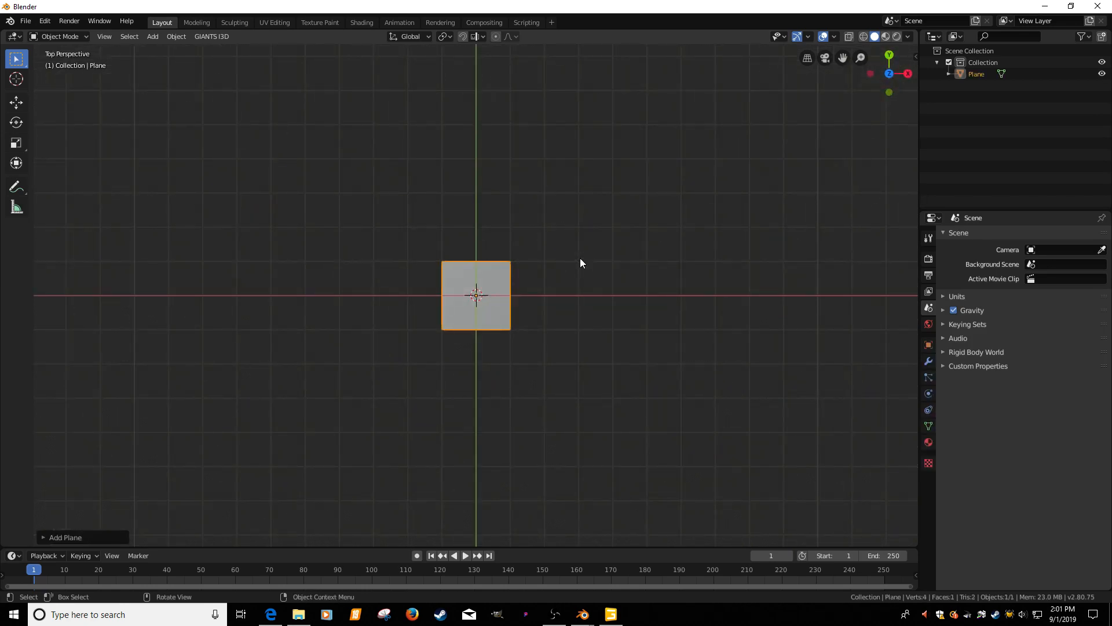
key("KP_5")
Step: Split the 3D viewport vertically into two areas and change the second one to the UV Editor
right_click(579, 27)
left_click(573, 42)
left_click(479, 94)
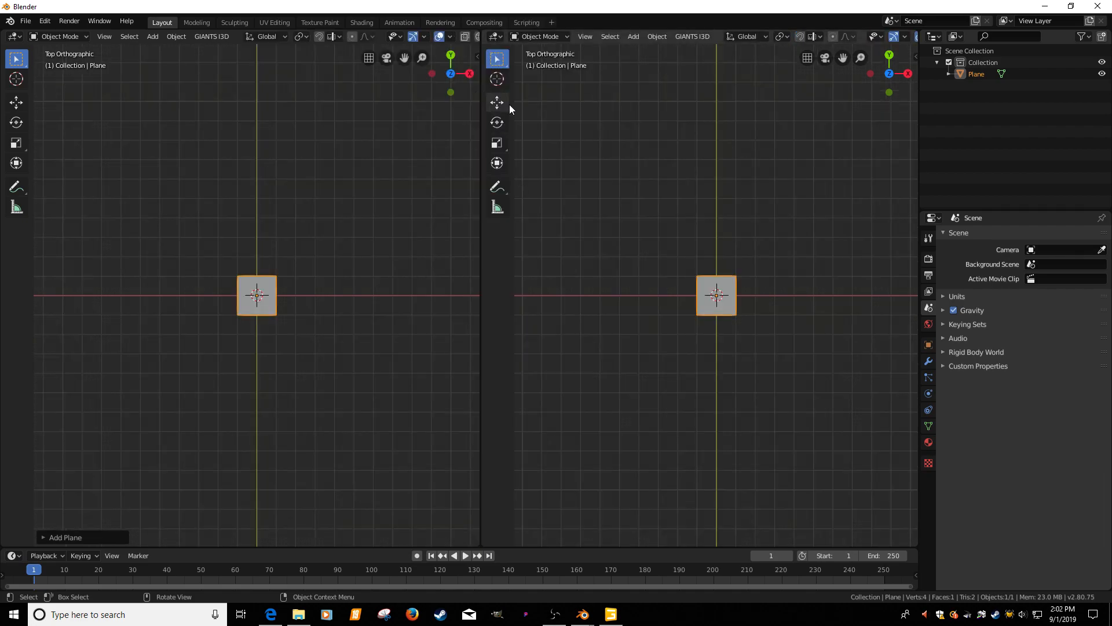
left_click(498, 36)
left_click(508, 105)
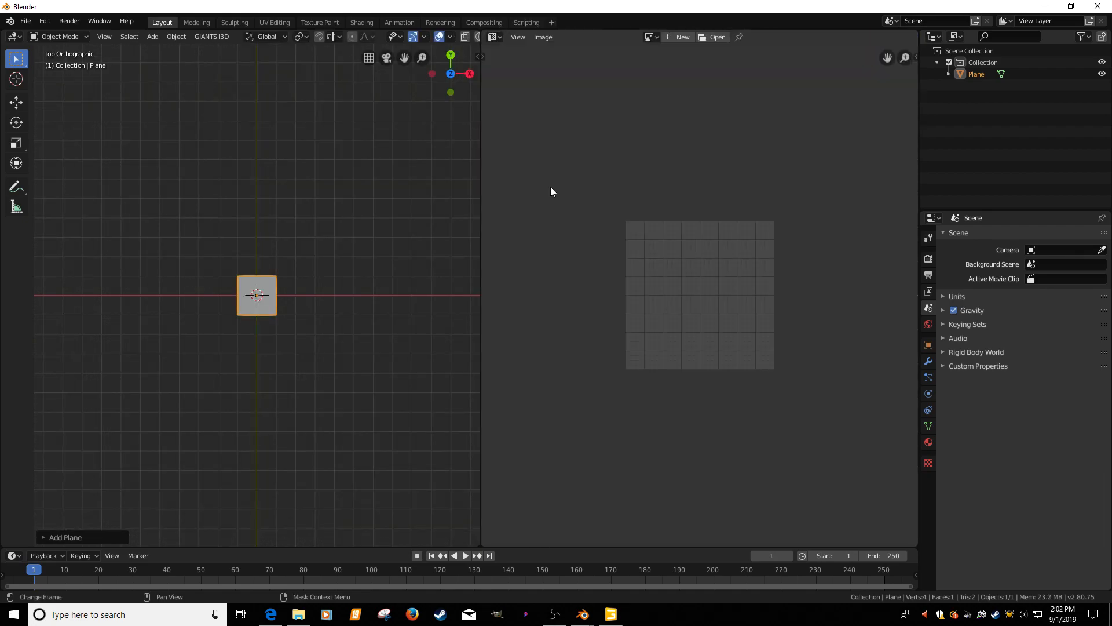
Step: Enter Edit Mode on the plane and open _09_diffuse.png from F:\FS2019\arrays\buildingsArray_european1 in the UV Editor
key("Tab")
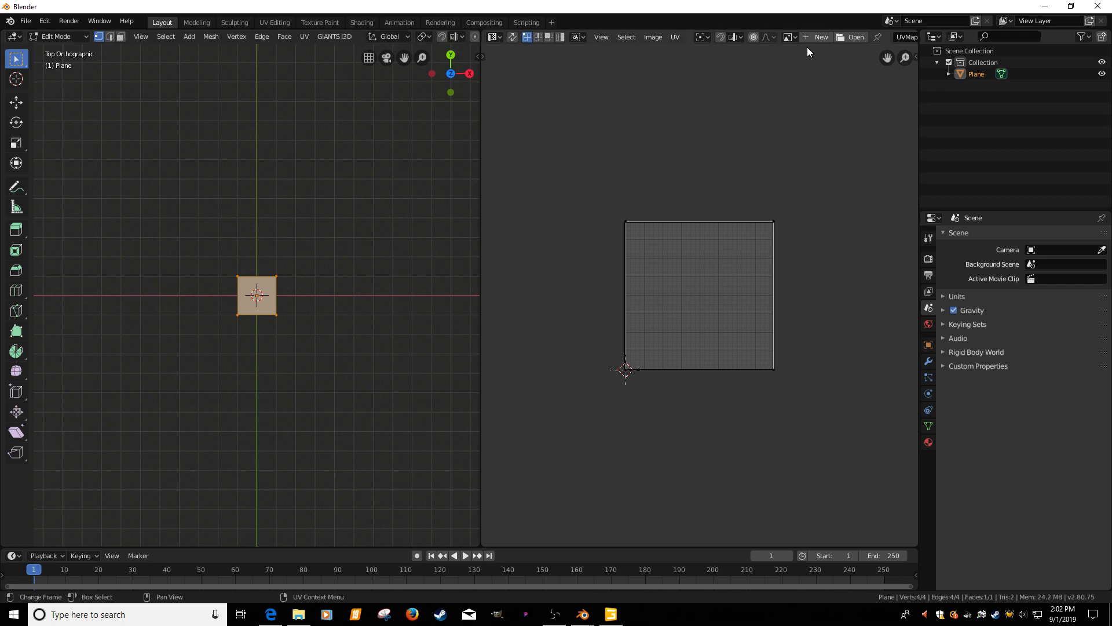
left_click(848, 38)
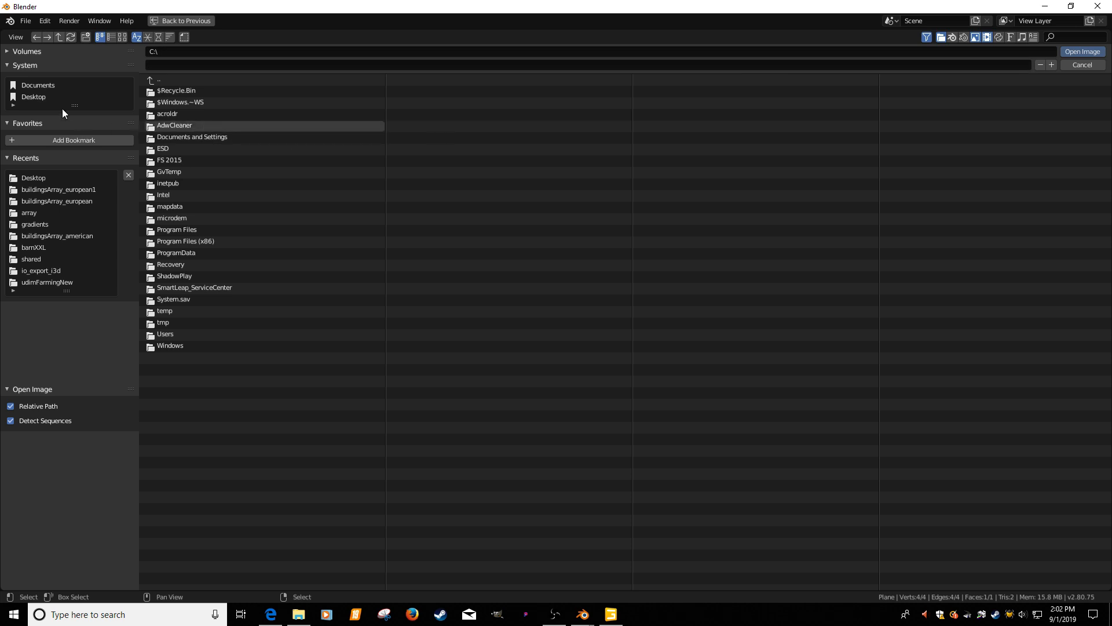
left_click(28, 52)
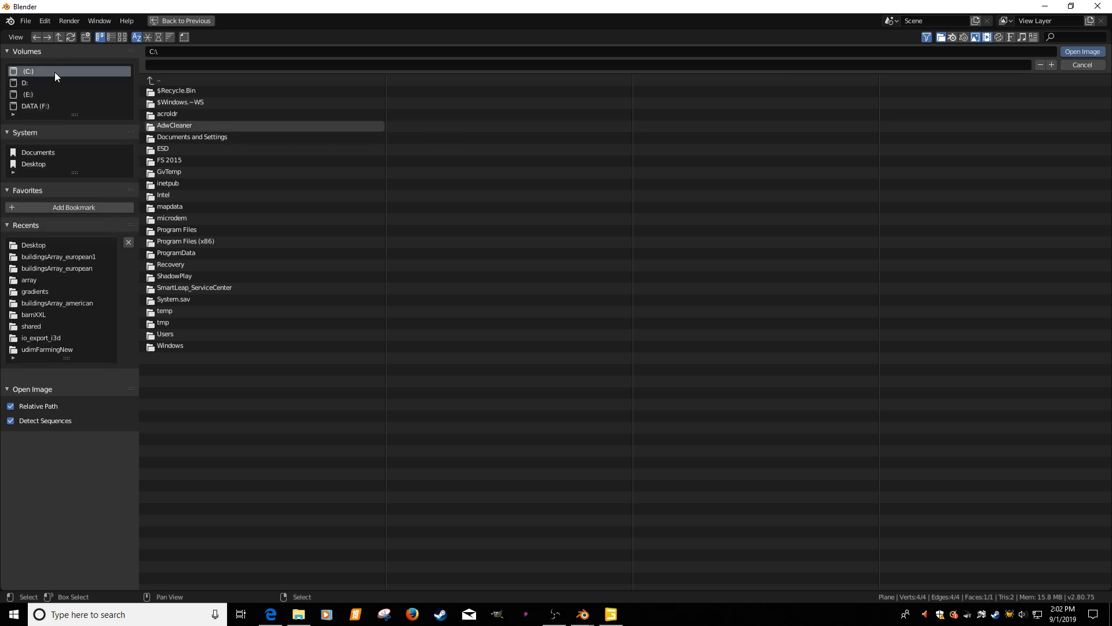
left_click(44, 105)
double_click(179, 146)
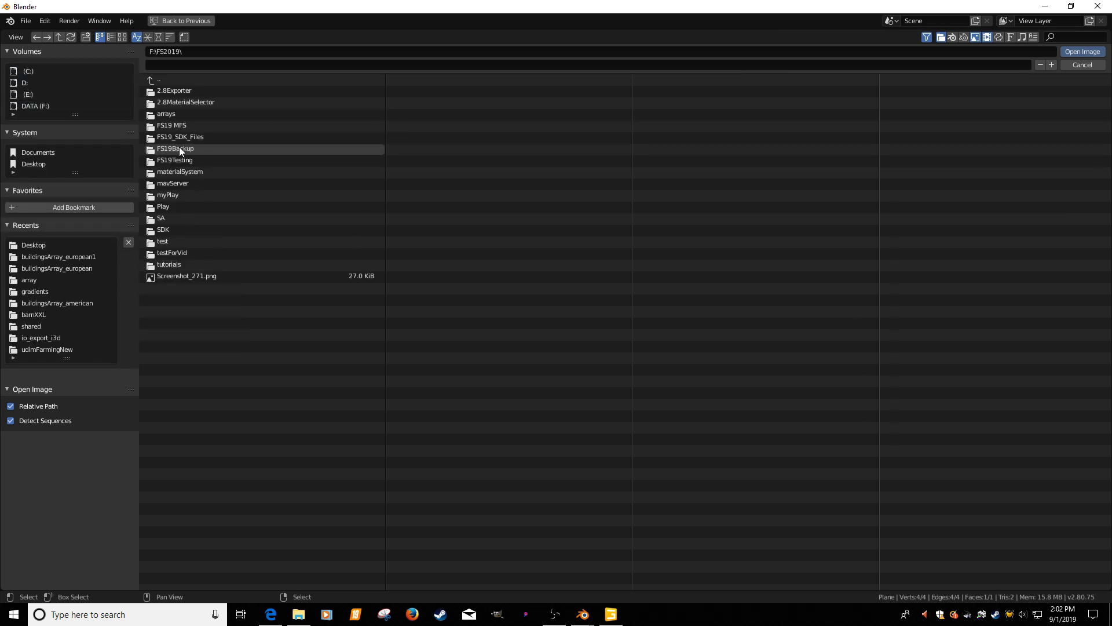
double_click(175, 114)
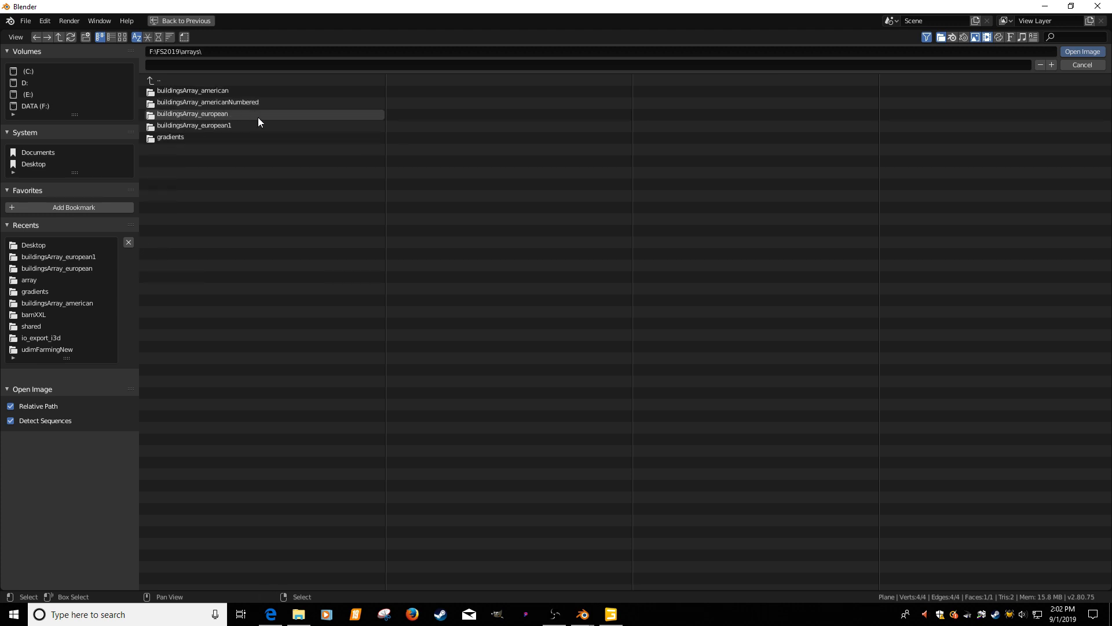
double_click(190, 122)
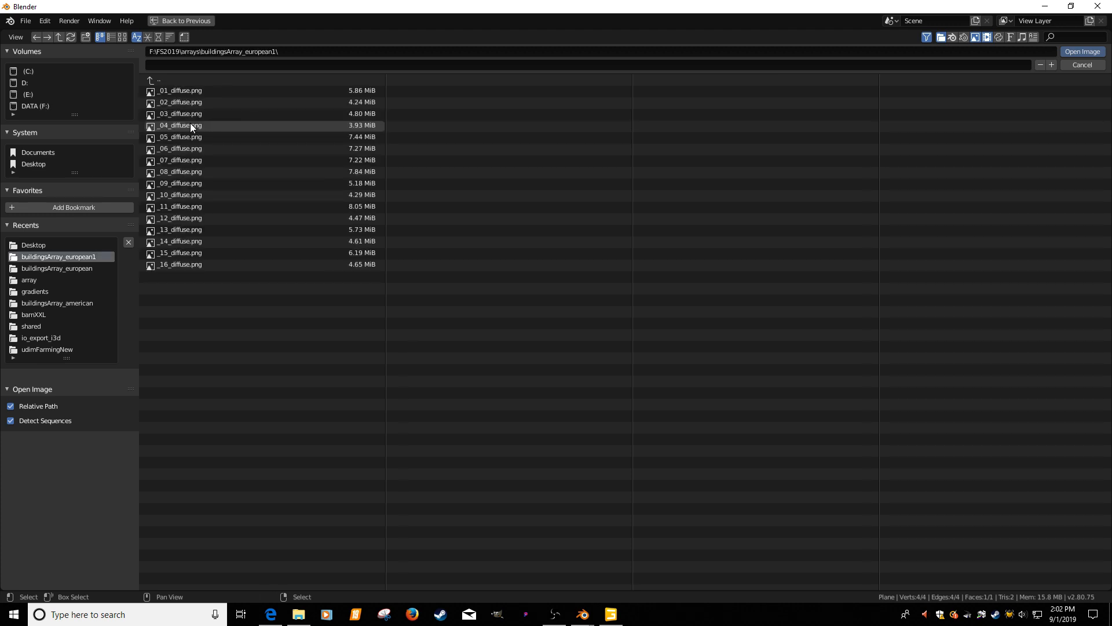
double_click(183, 185)
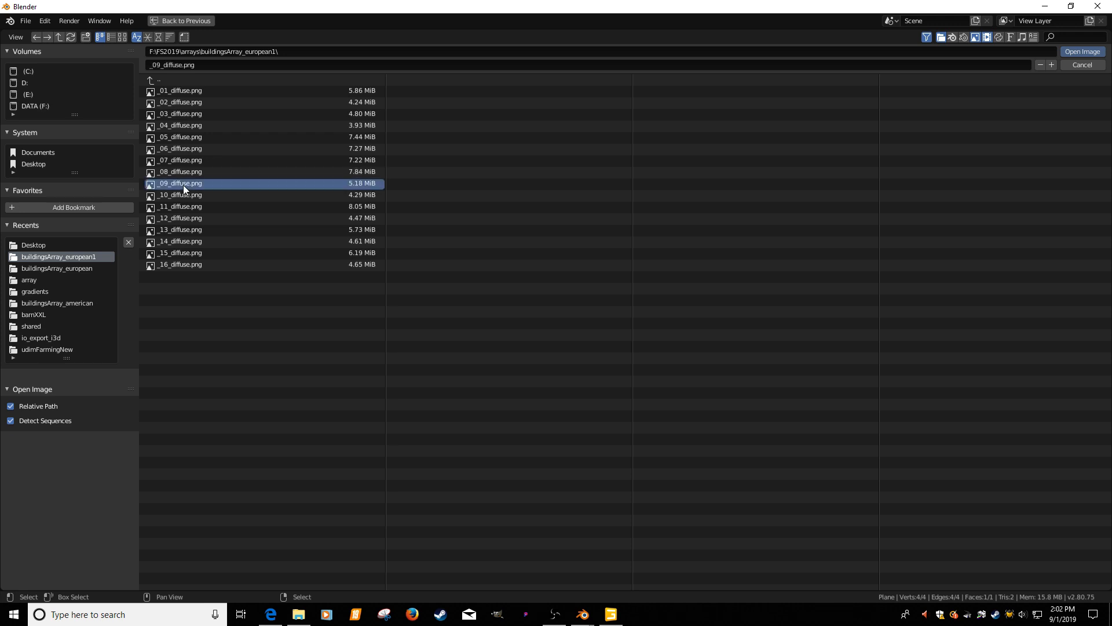
scroll(635, 321, "down", 5)
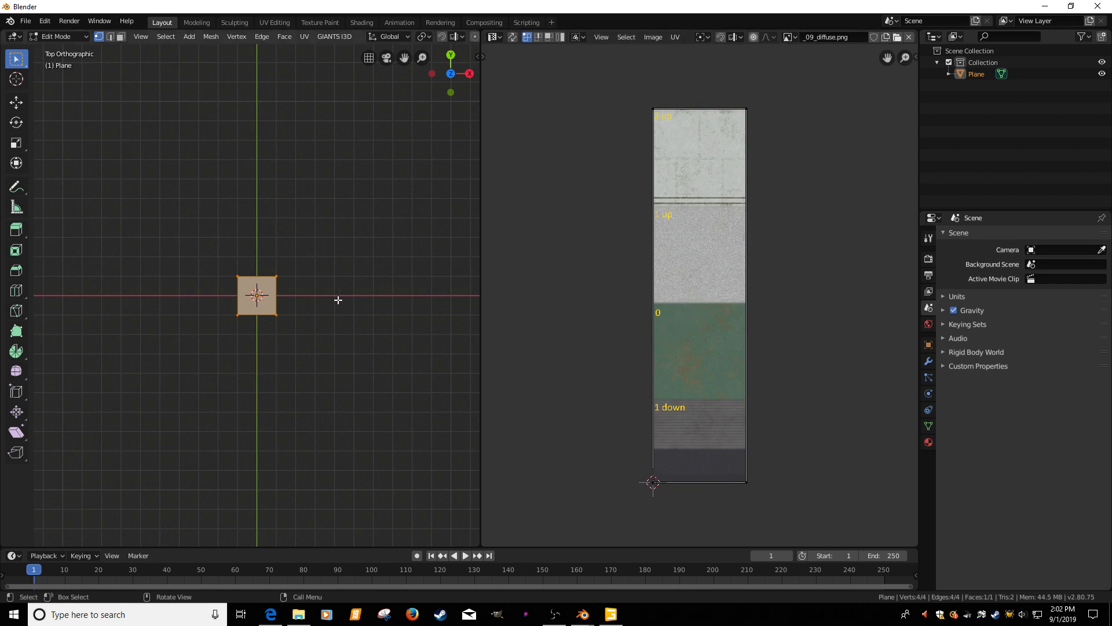
Step: Turn on UV sync selection and switch to face select mode, testing the plane's face selection
left_click(513, 38)
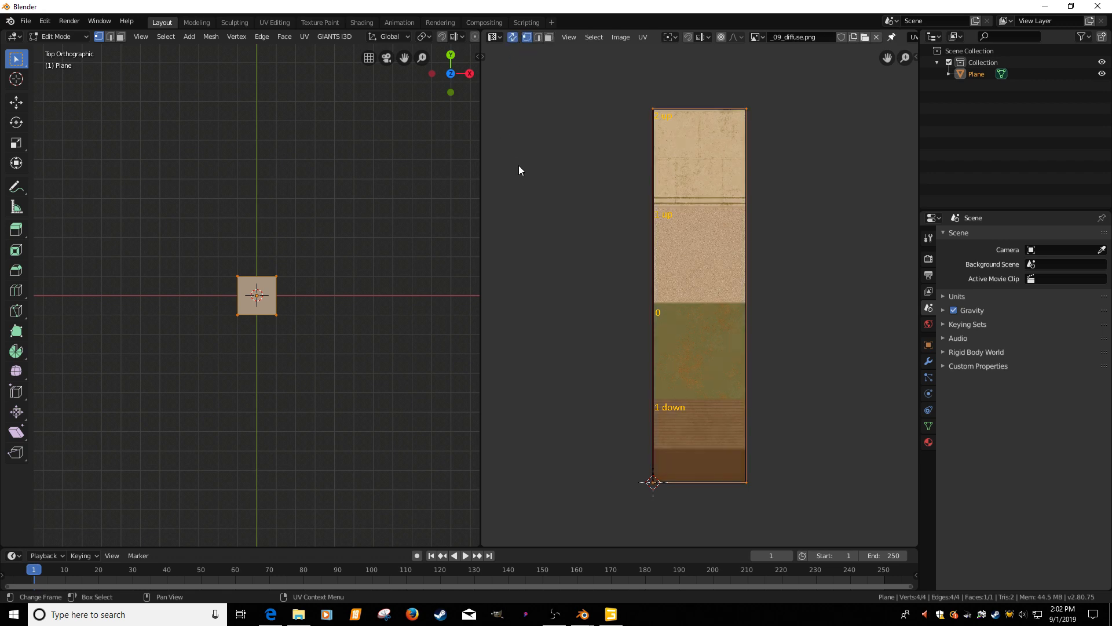
left_click(641, 276)
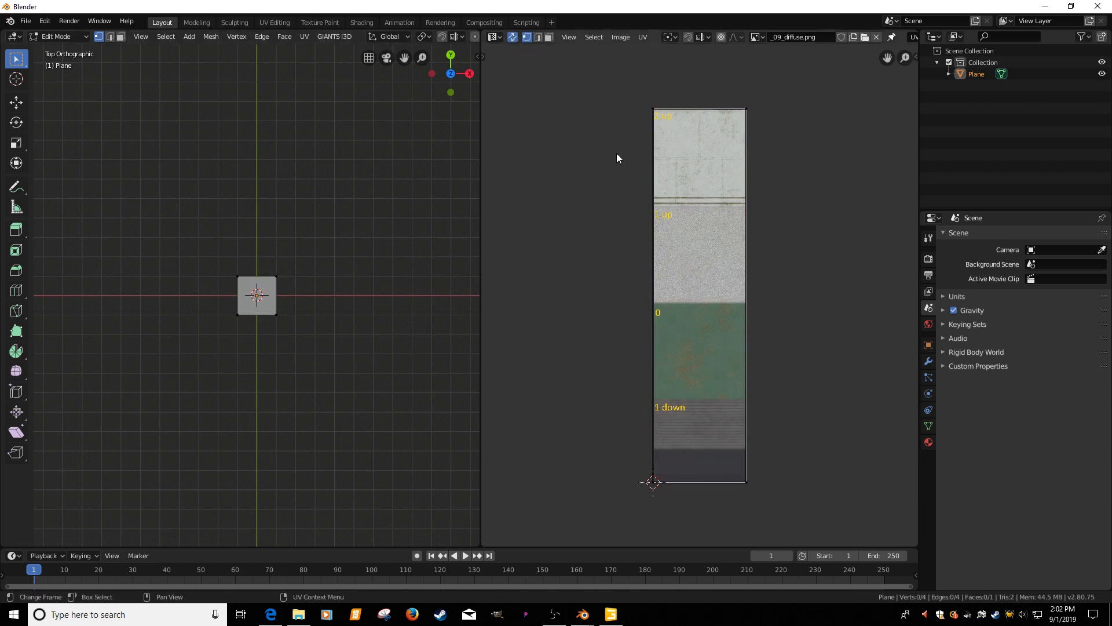
left_click(550, 37)
left_click(698, 293)
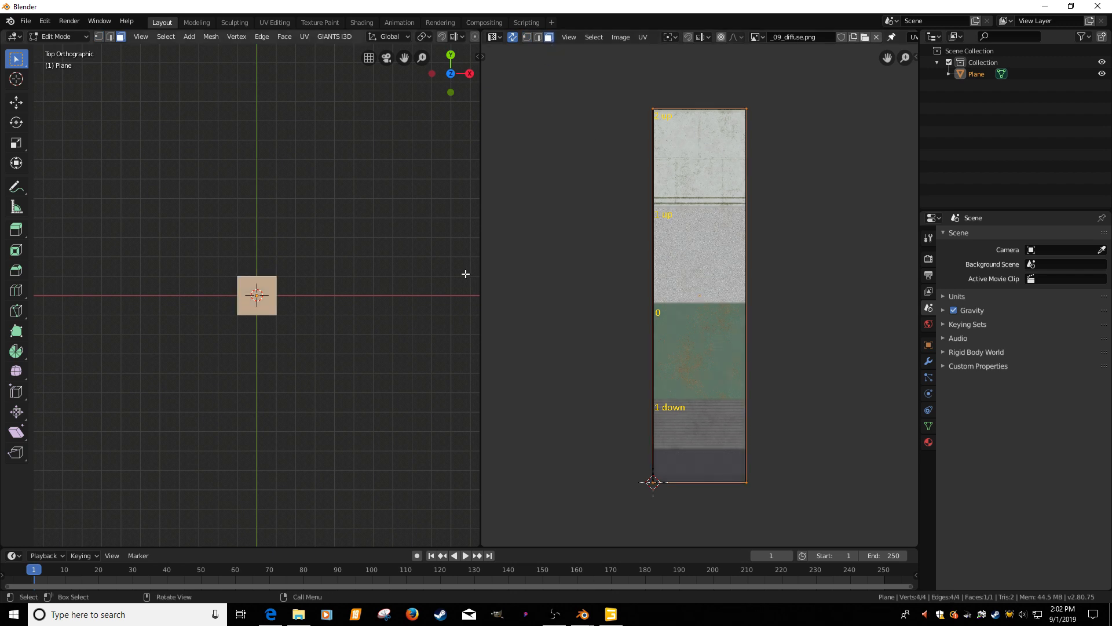
left_click(294, 298)
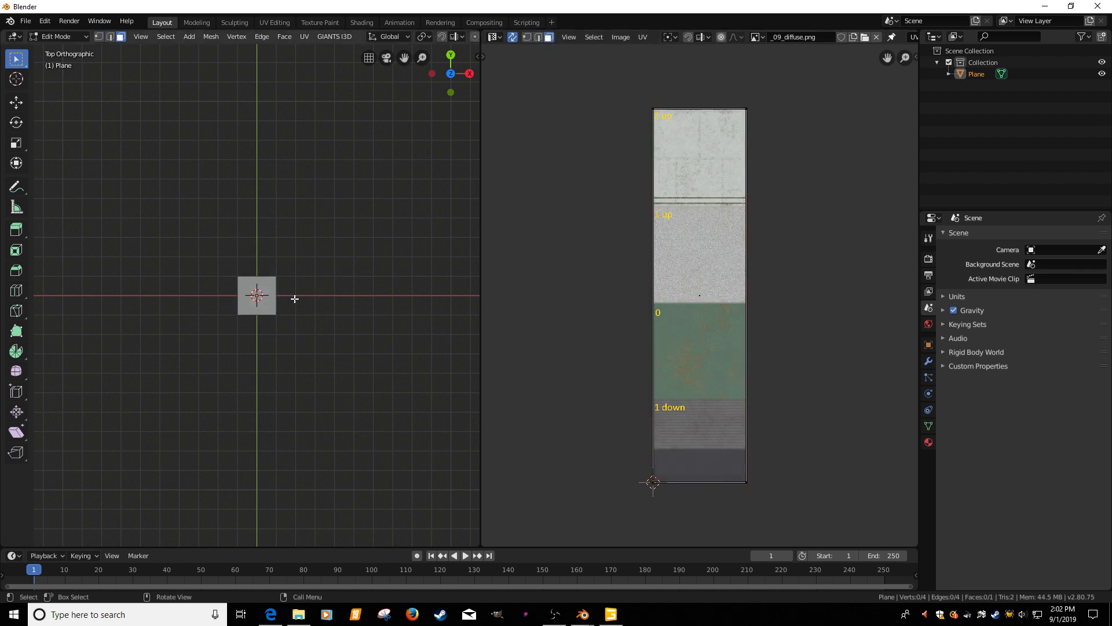
Step: Shrink the plane's UV face, scaling it again to about 0.18 along Y, and move it inside the green 0 band
left_click(682, 303)
key("s")
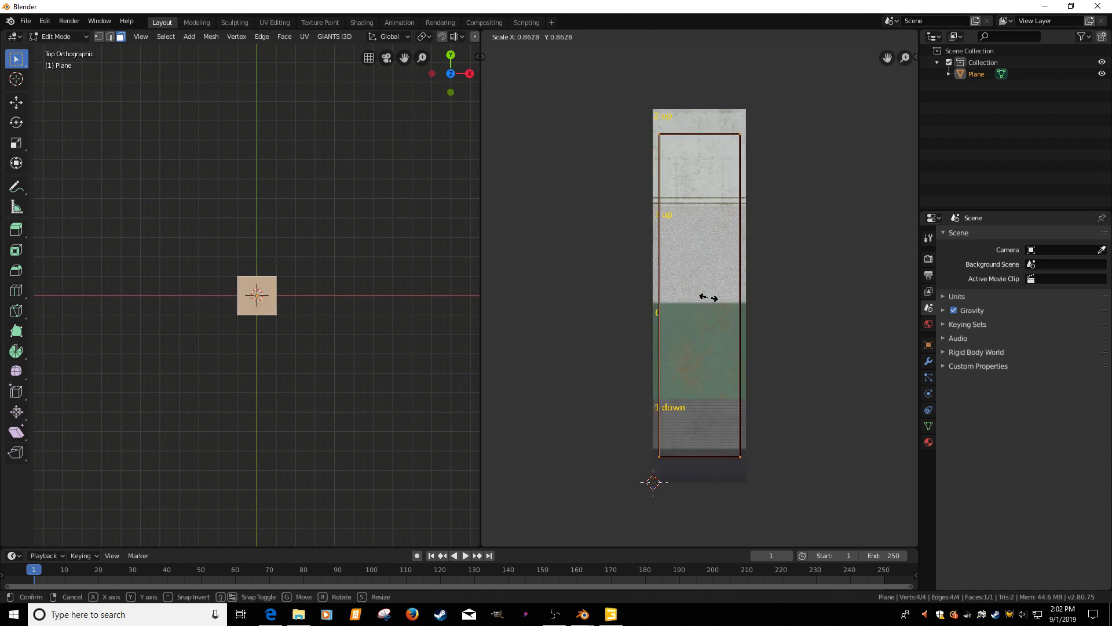
left_click(706, 292)
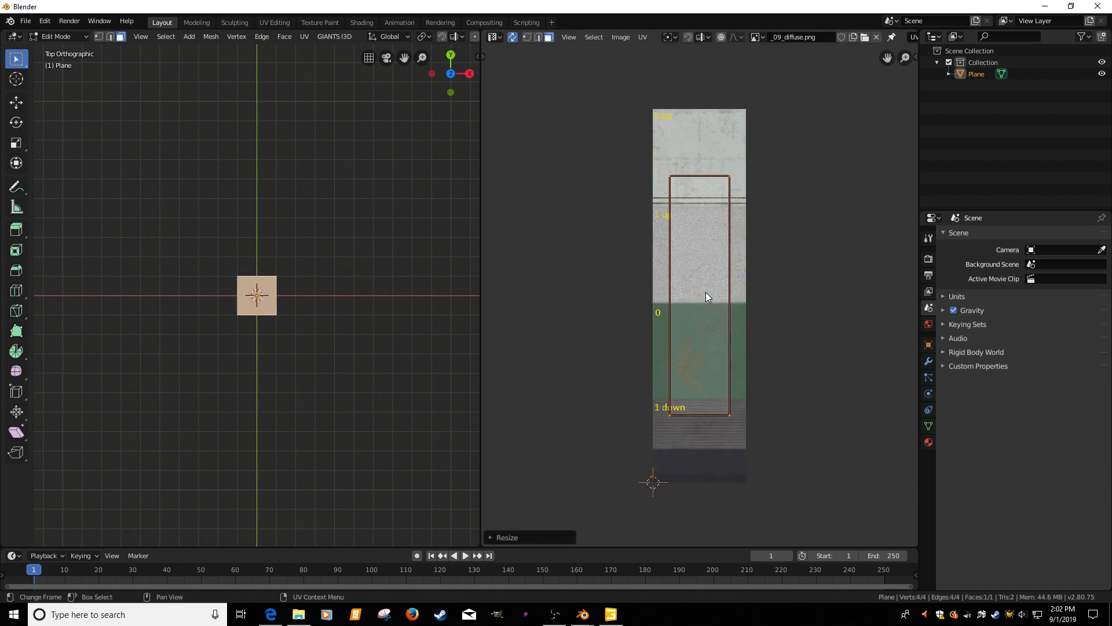
key("s")
key("y")
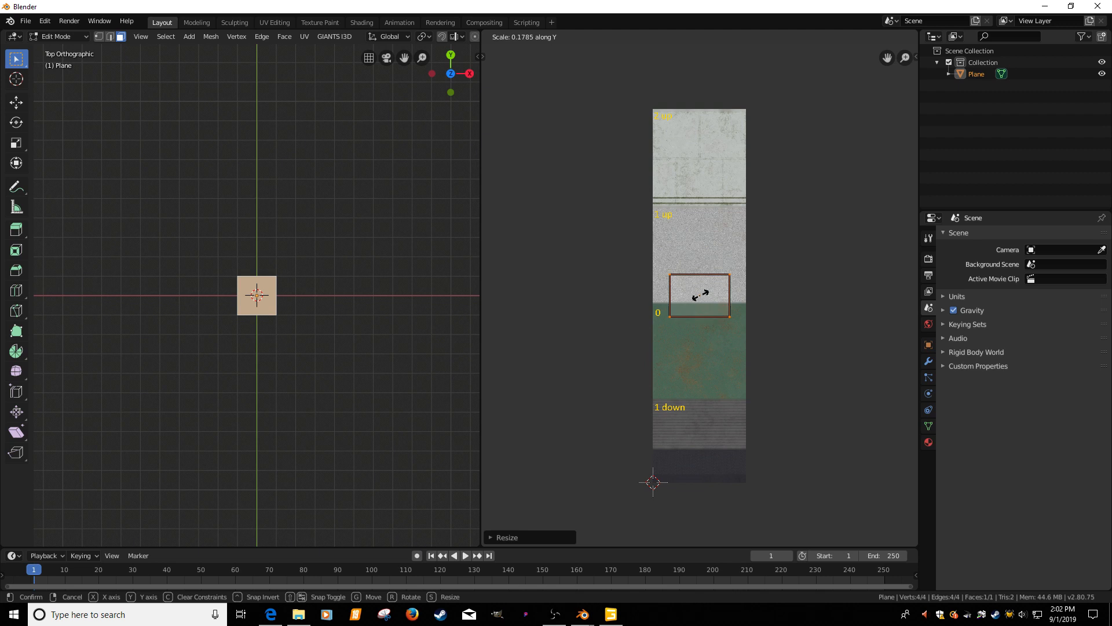
left_click(703, 295)
key("g")
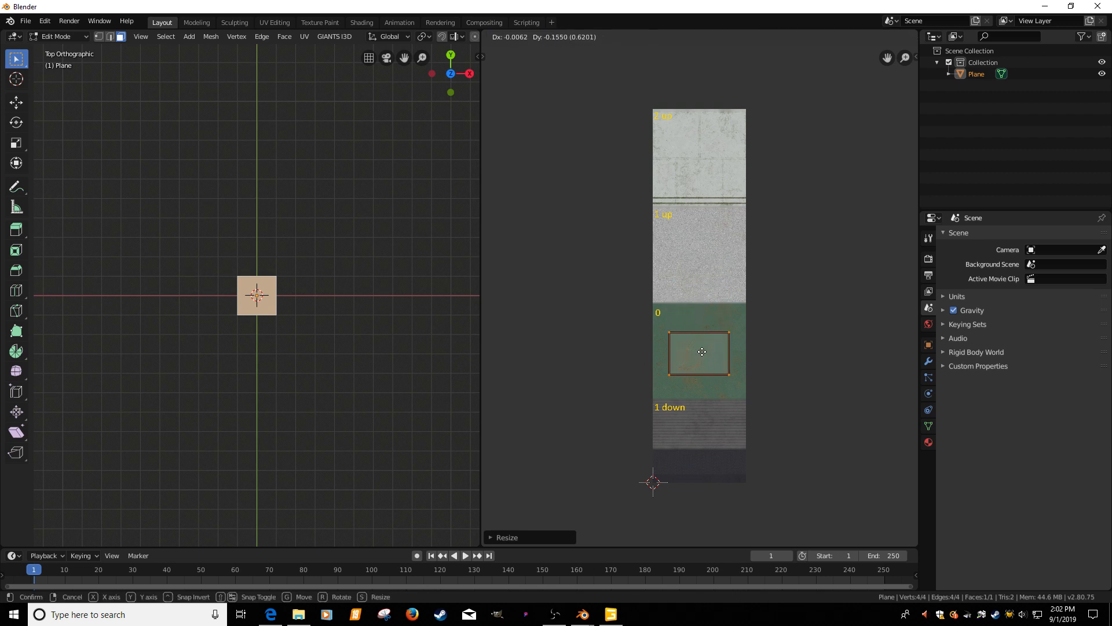
left_click(696, 356)
Step: Reveal the full Auto material tools in a widened UV Editor and shift the UV face one grid cell to the left
key("t")
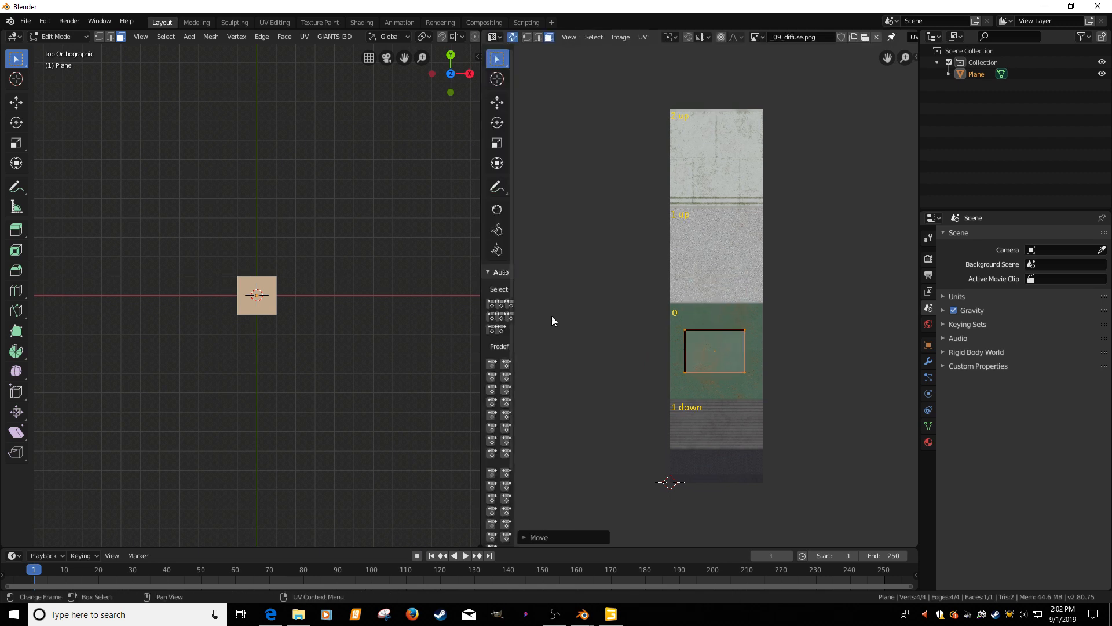
left_click_drag(514, 317, 741, 322)
scroll(689, 409, "down", 4)
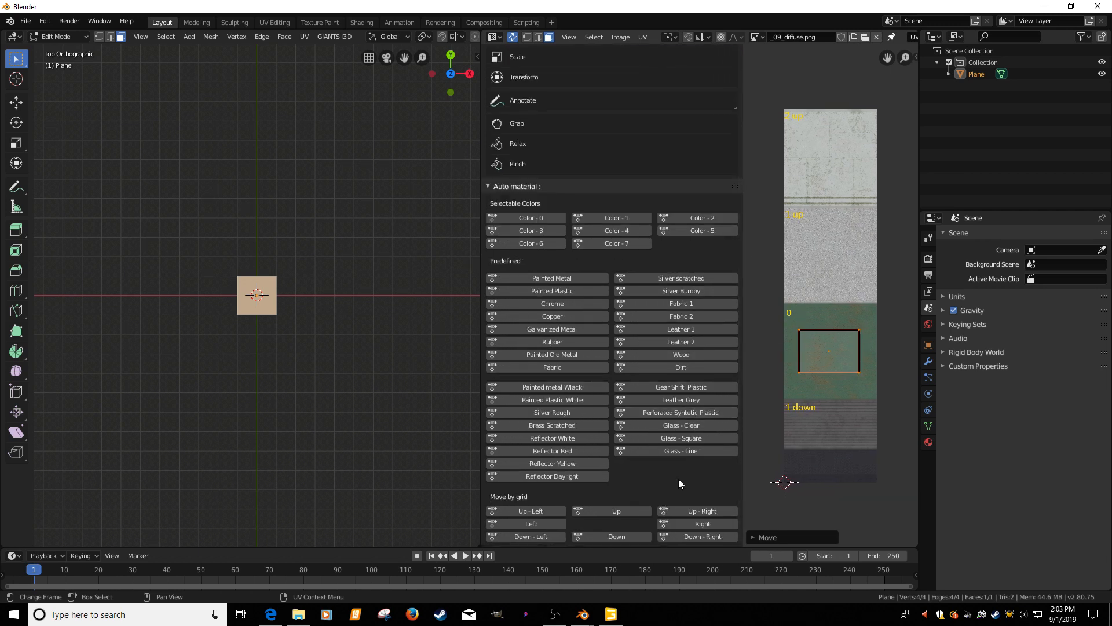
left_click(534, 524)
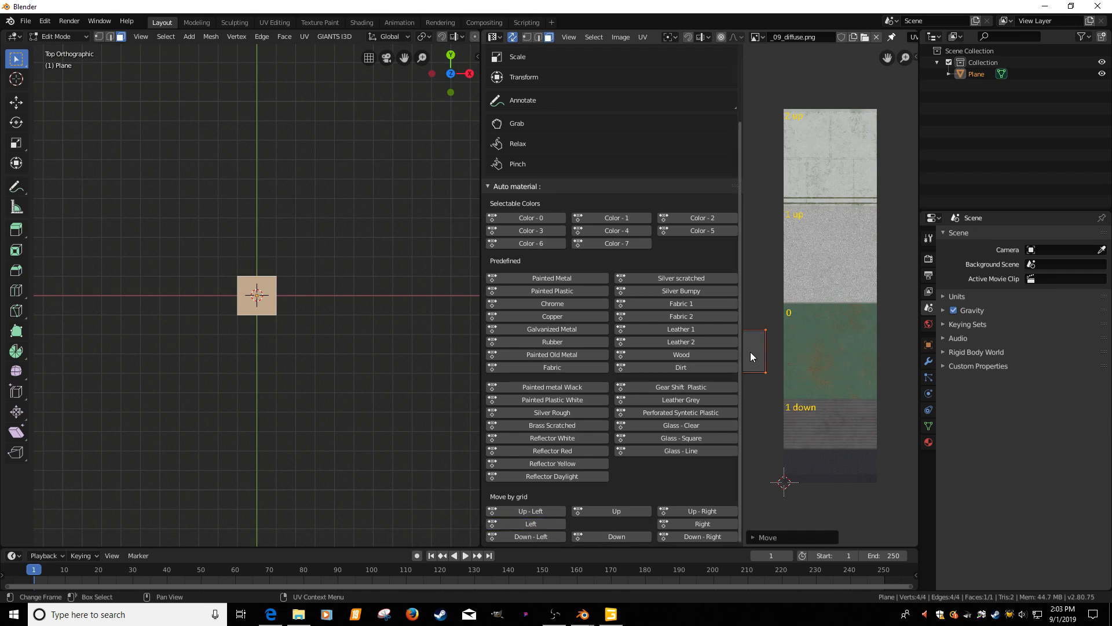
left_click_drag(482, 305, 280, 295)
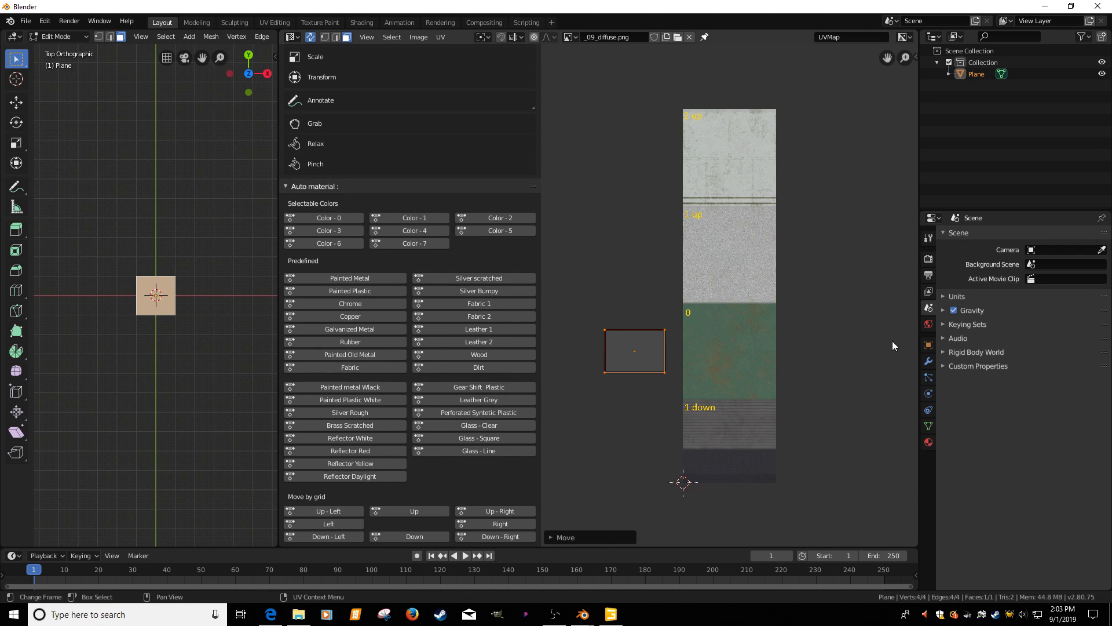
Step: Shift the UV face one grid cell to the right and add a second UV map to the plane
left_click(929, 425)
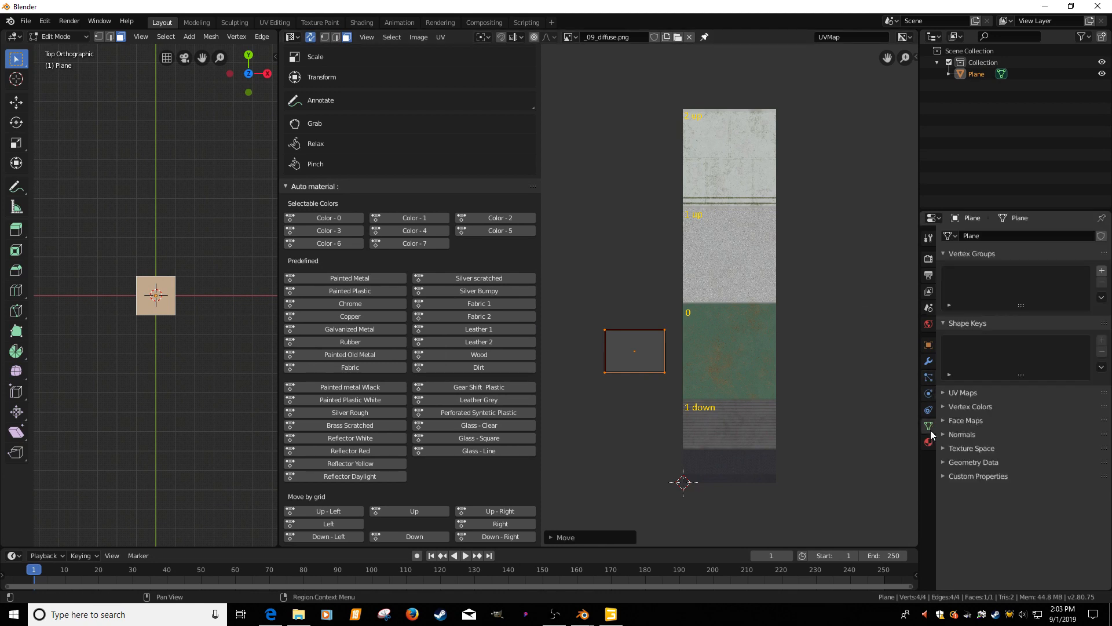
left_click(963, 393)
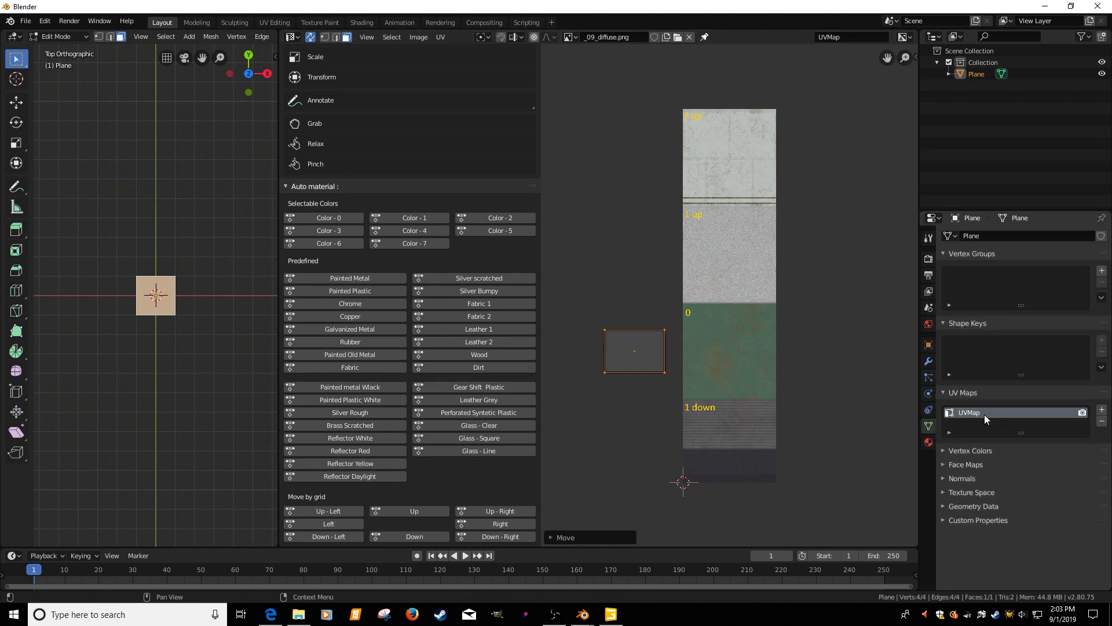
left_click(517, 527)
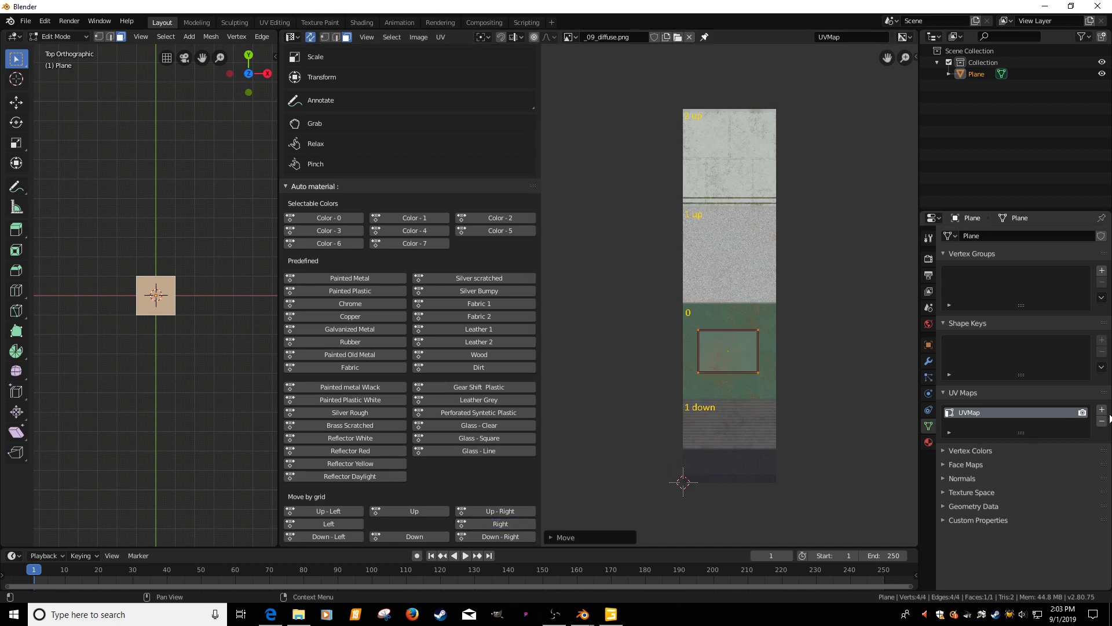
left_click(1101, 410)
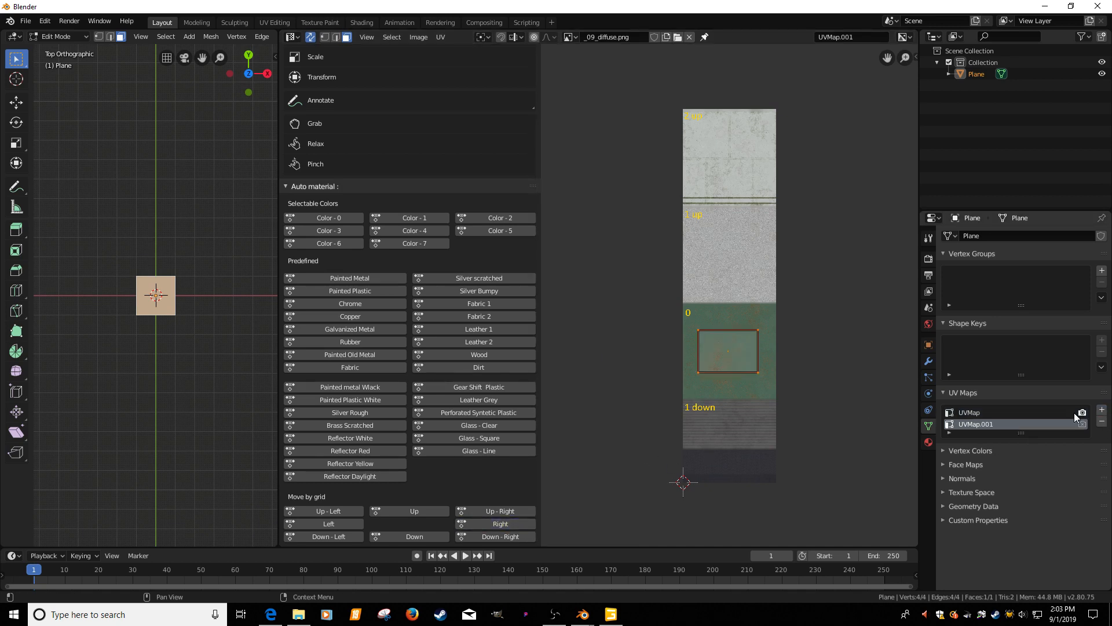
Step: Compare UVMap and UVMap.001 by alternating between them, and shift the face in UVMap one grid cell to the left
left_click(972, 413)
left_click(972, 422)
left_click(973, 414)
left_click(975, 425)
left_click(975, 414)
left_click(981, 425)
left_click(979, 414)
left_click(977, 425)
left_click(975, 413)
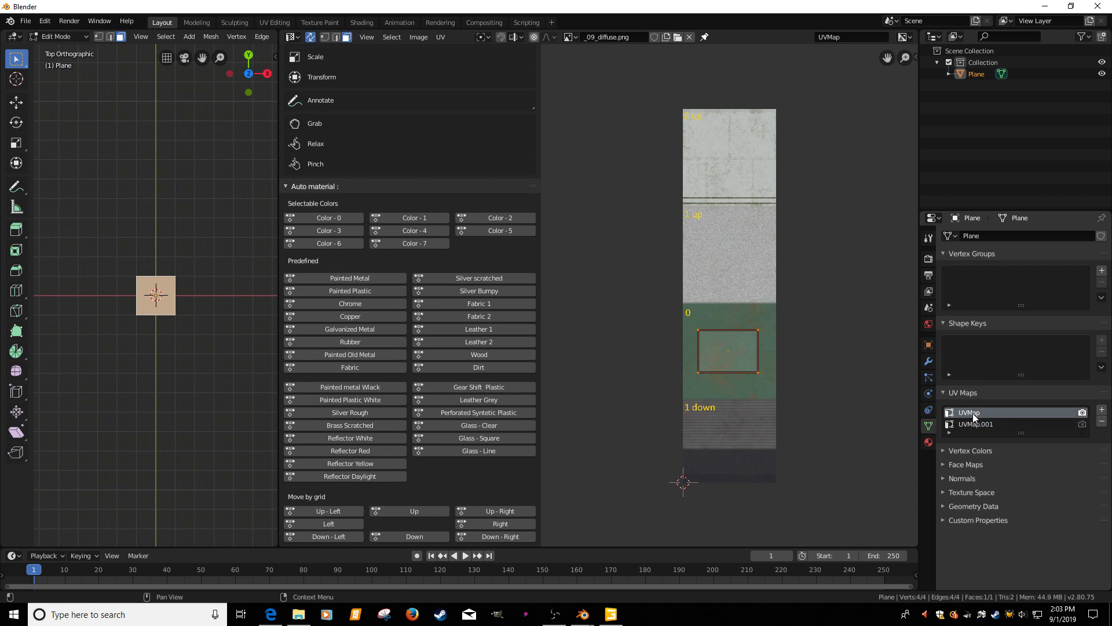
left_click(358, 526)
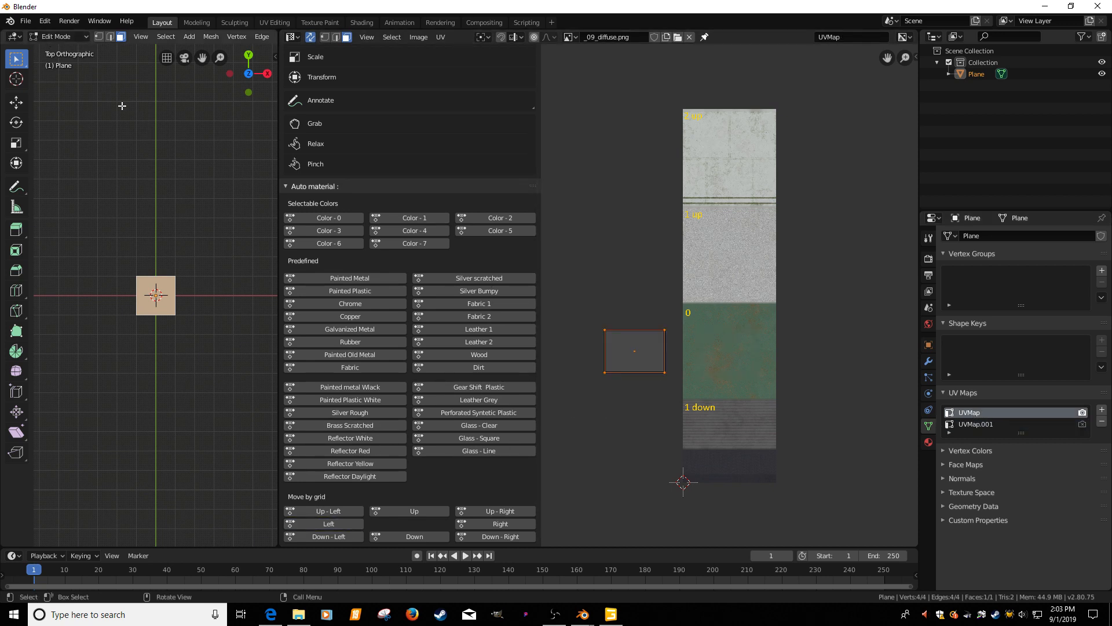
Step: Save the project as untitled.blend in the Desktop folder
left_click(26, 20)
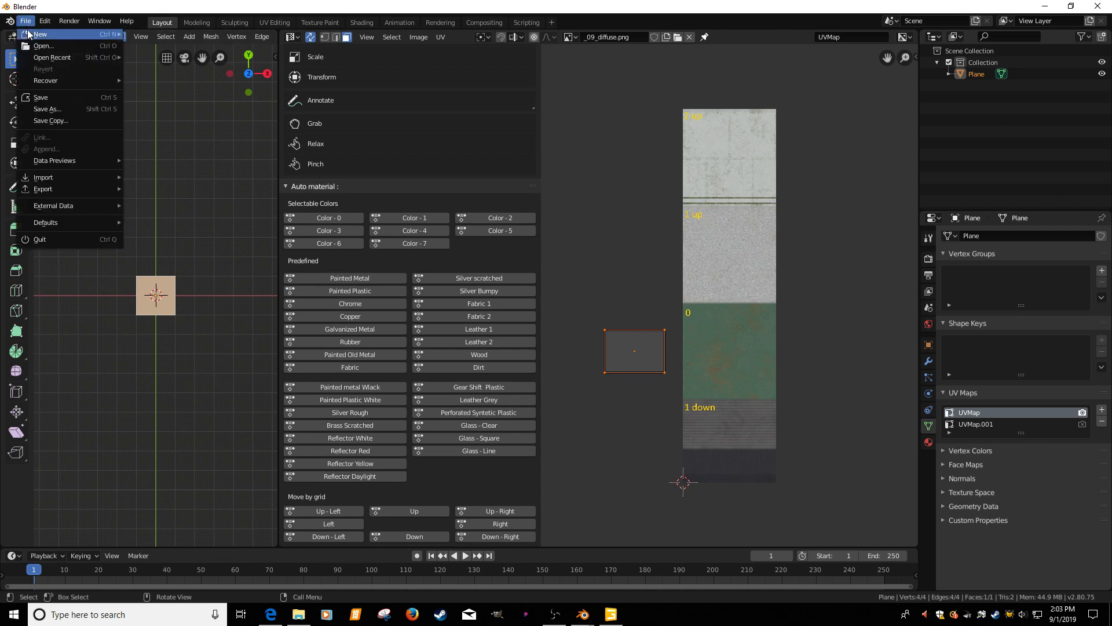
left_click(47, 109)
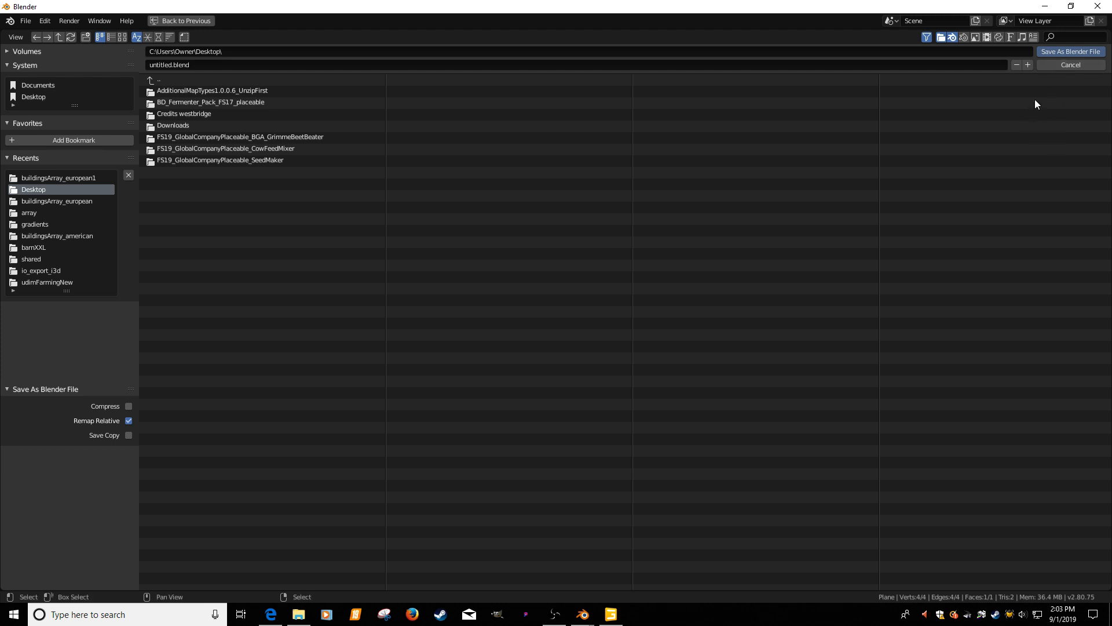
left_click(1047, 52)
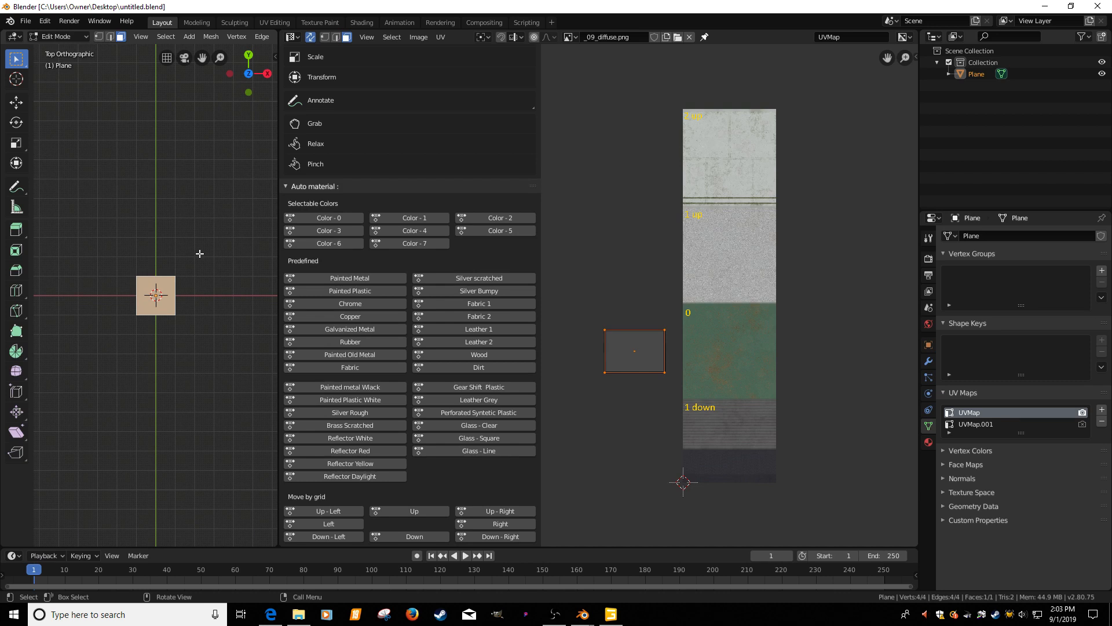
Step: Leave mesh editing and apply the plane's rotation and scale
key("Tab")
key("ctrl+a")
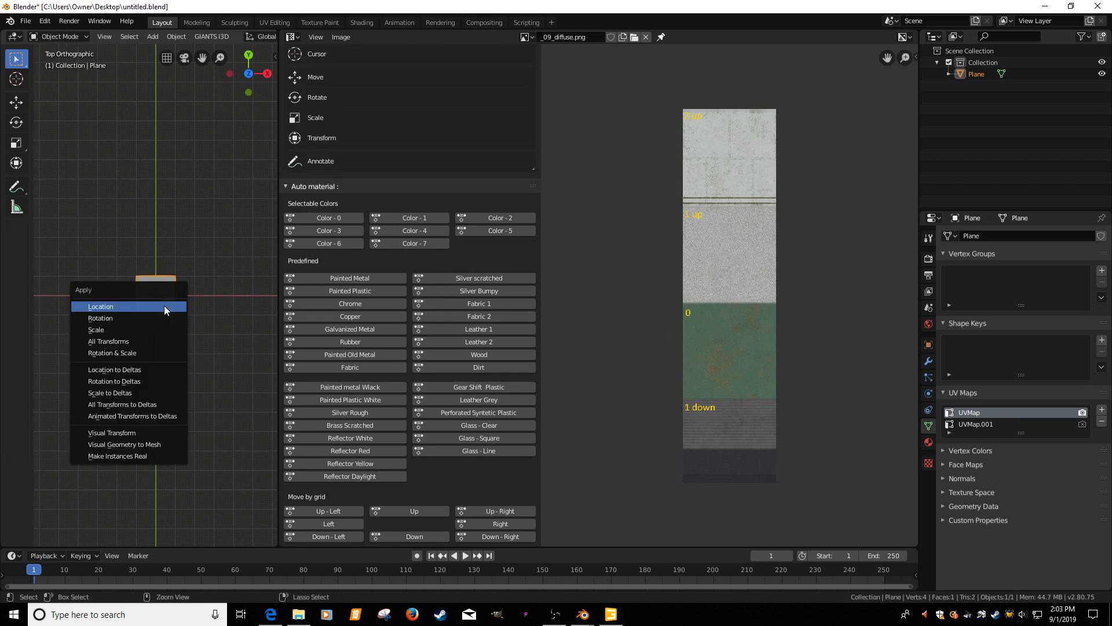
left_click(123, 353)
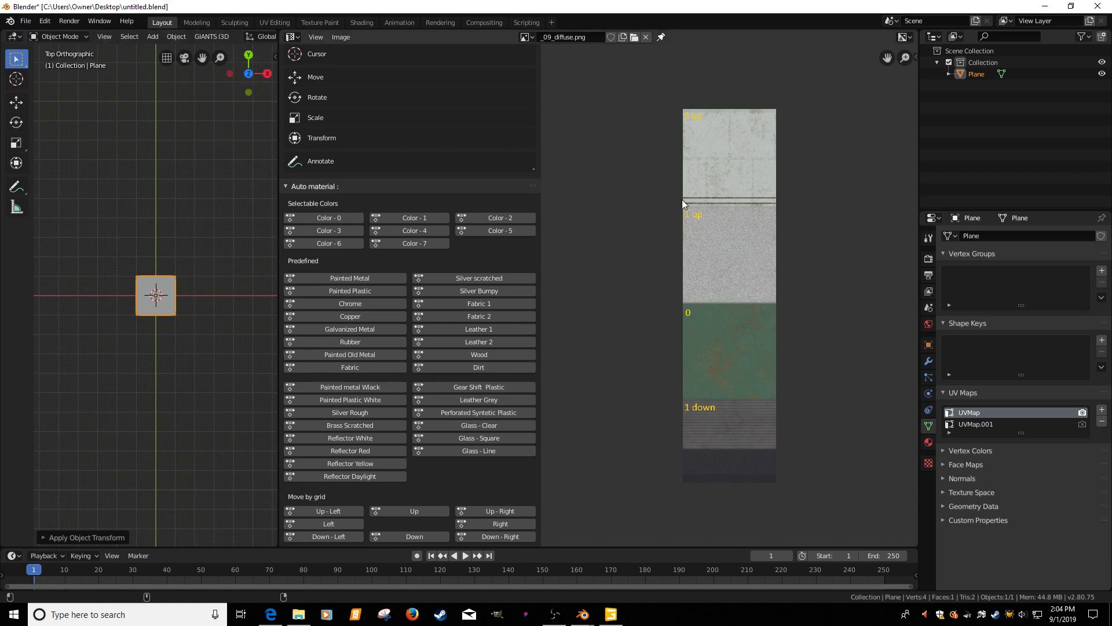
Step: Assign the existing material named Material to the plane and save the project
left_click(929, 442)
left_click(949, 285)
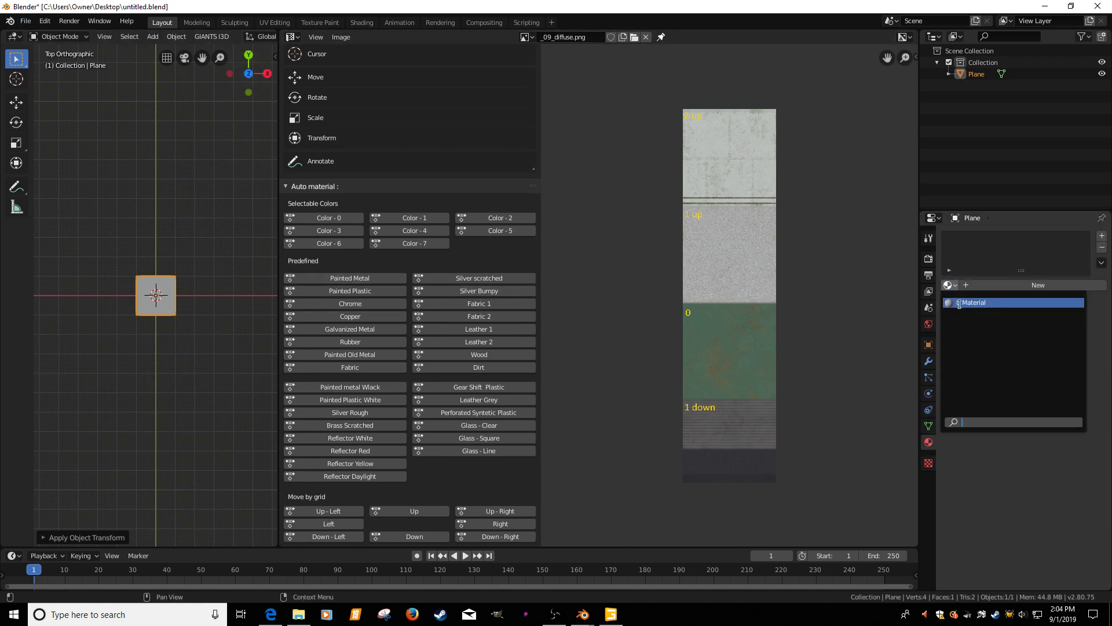
left_click(962, 303)
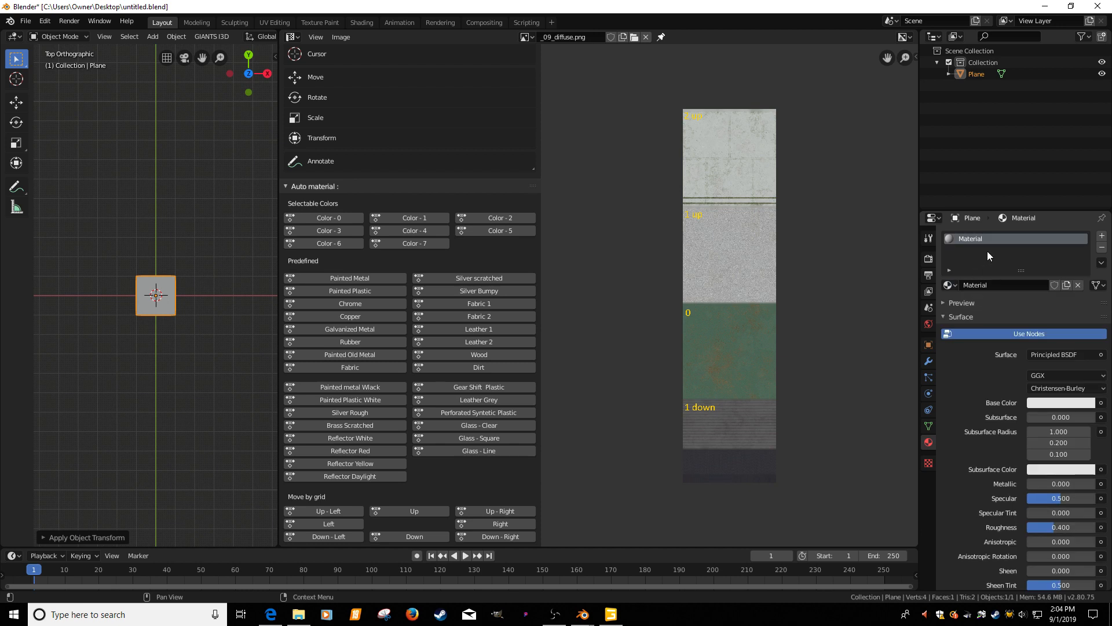
left_click(25, 21)
left_click(44, 102)
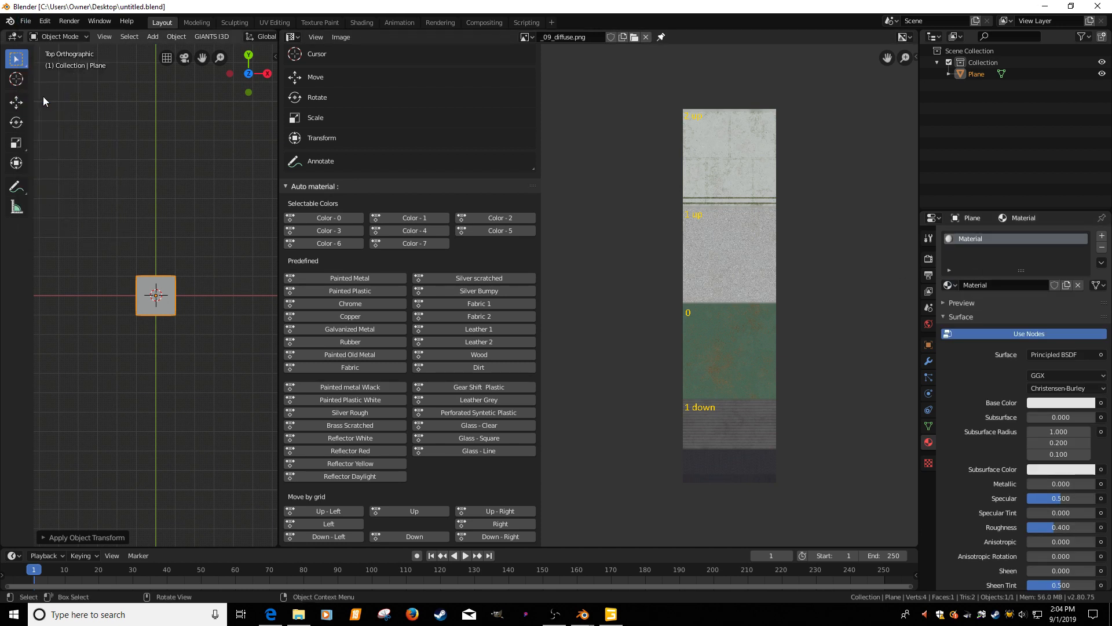
Step: Export the scene in GIANTS I3D format as untitled.i3d in the Desktop folder
left_click(25, 21)
mouse_move(46, 191)
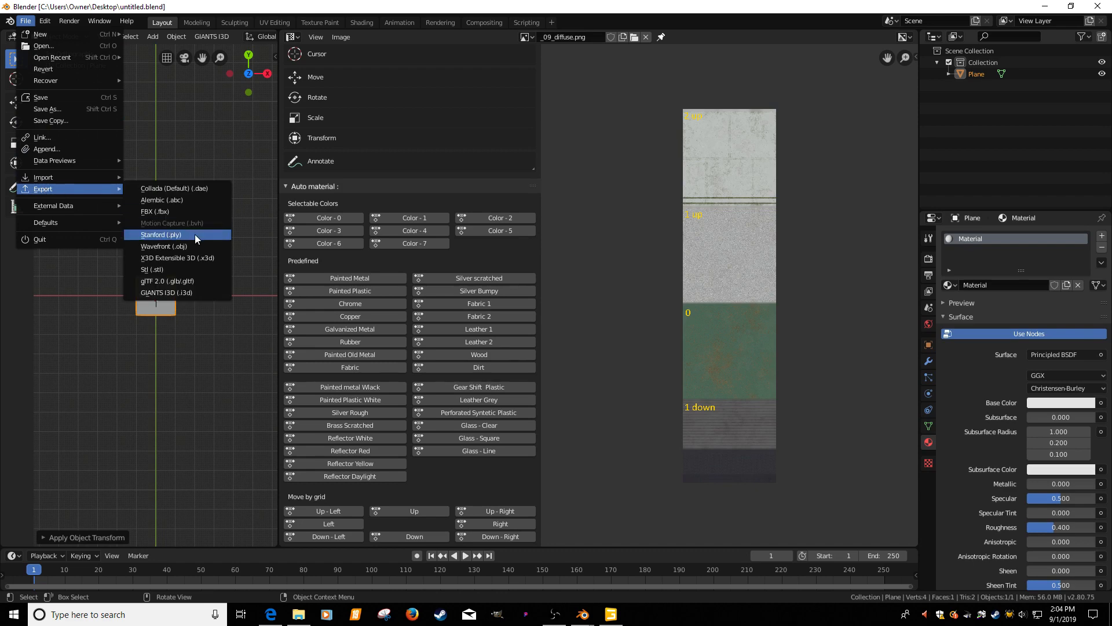
left_click(183, 293)
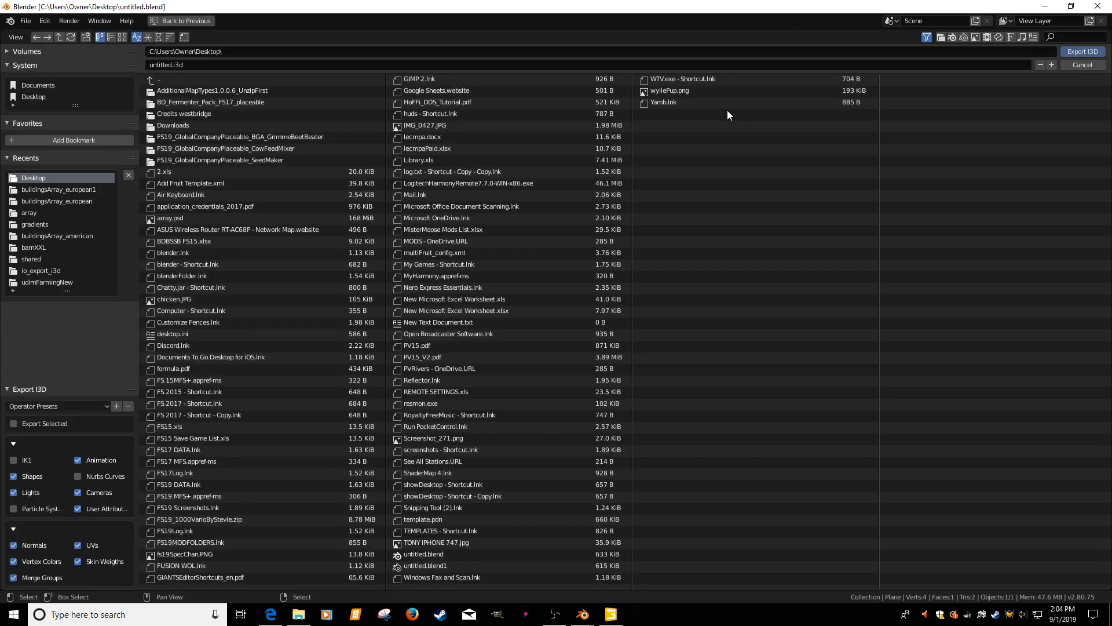
left_click(1085, 52)
Step: Inspect the contents of the desktop file untitled.i3d in Notepad++ and close the editor again
left_click(1045, 6)
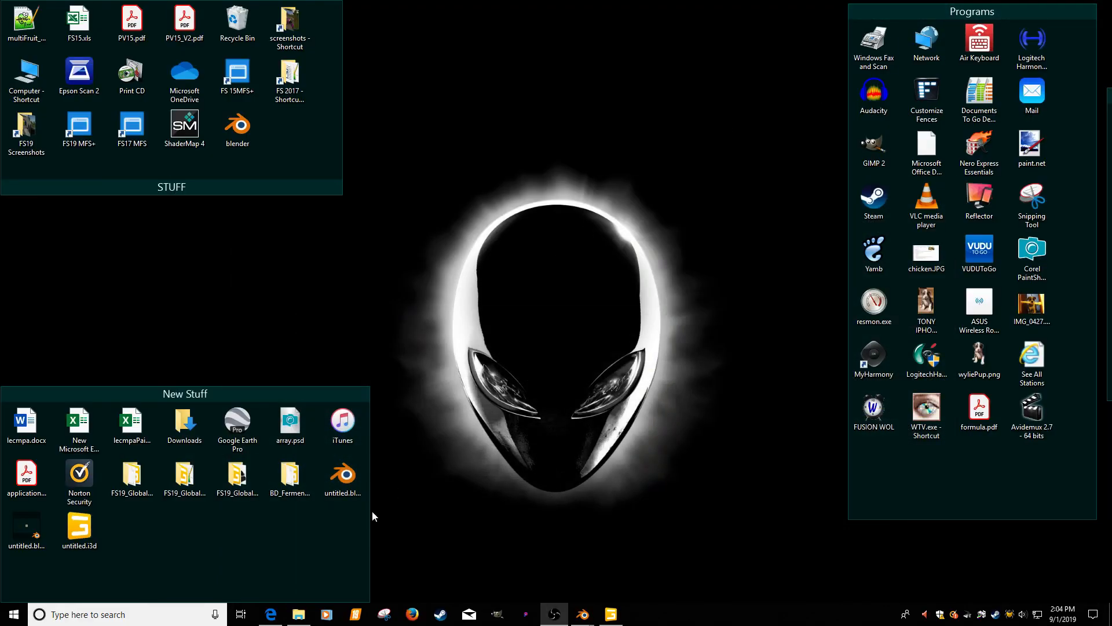
right_click(85, 532)
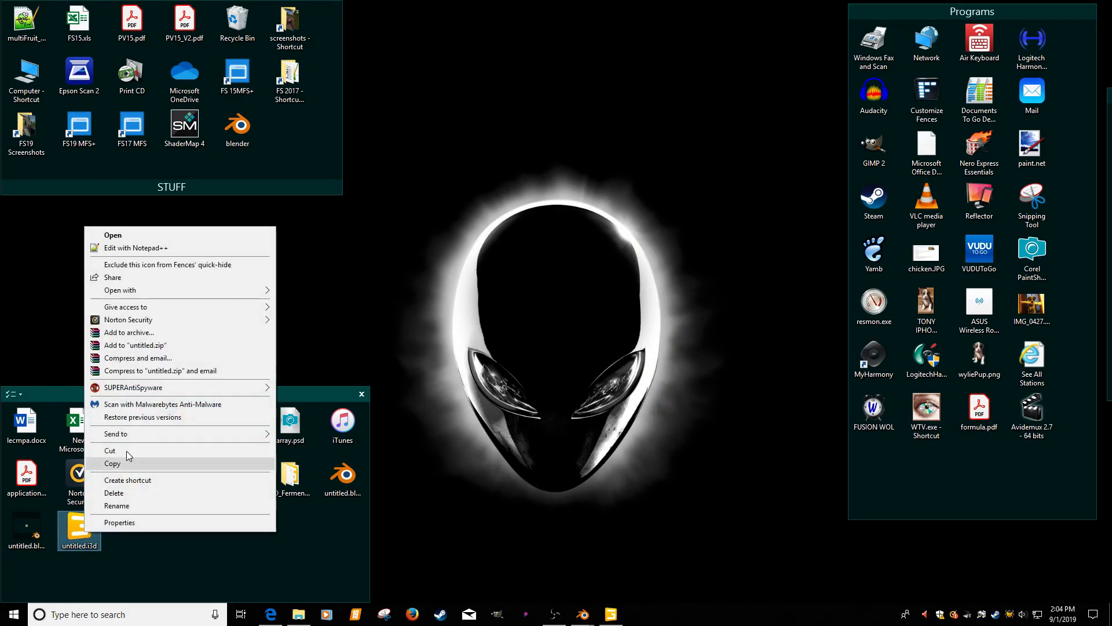
left_click(141, 248)
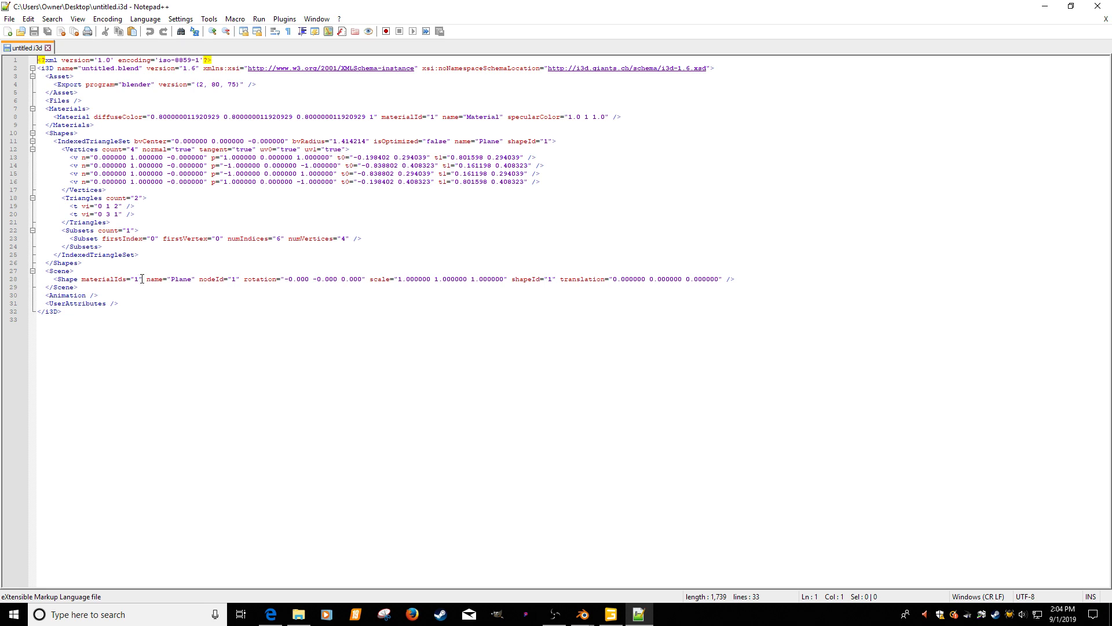
left_click(1106, 18)
left_click(1097, 6)
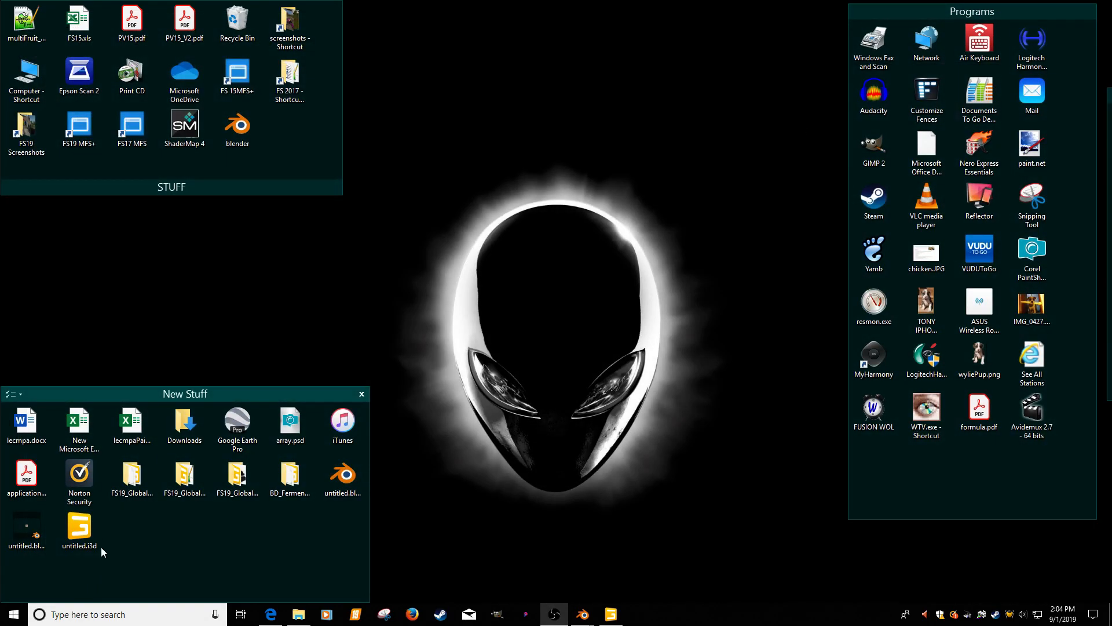
Step: Open untitled.i3d from the desktop in GIANTS Editor version 8.1.0 and select the Plane object
double_click(80, 527)
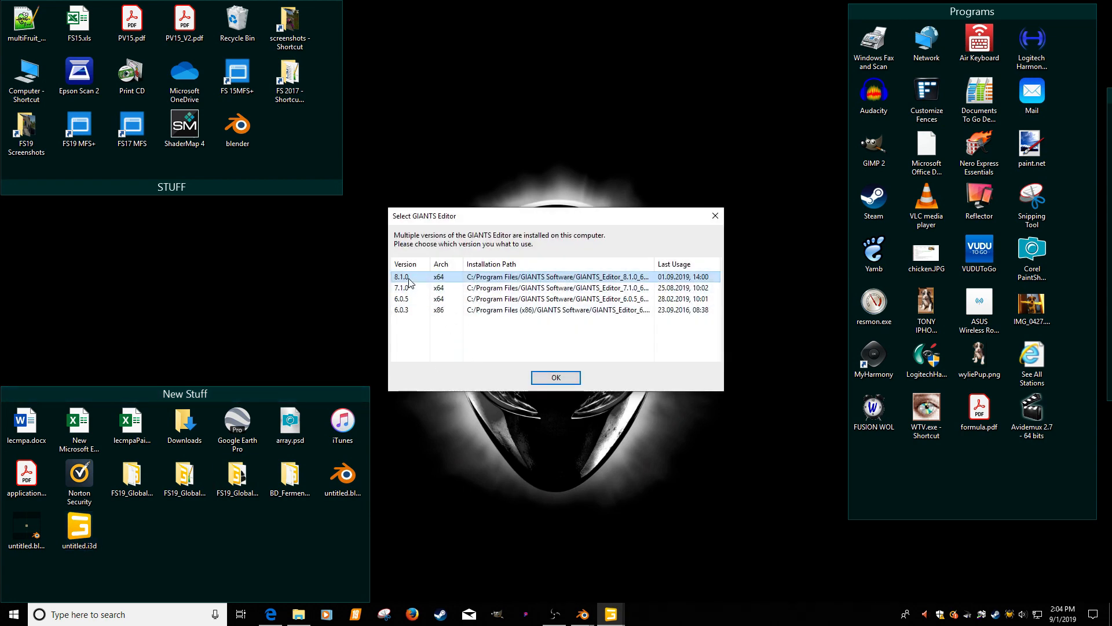
double_click(404, 278)
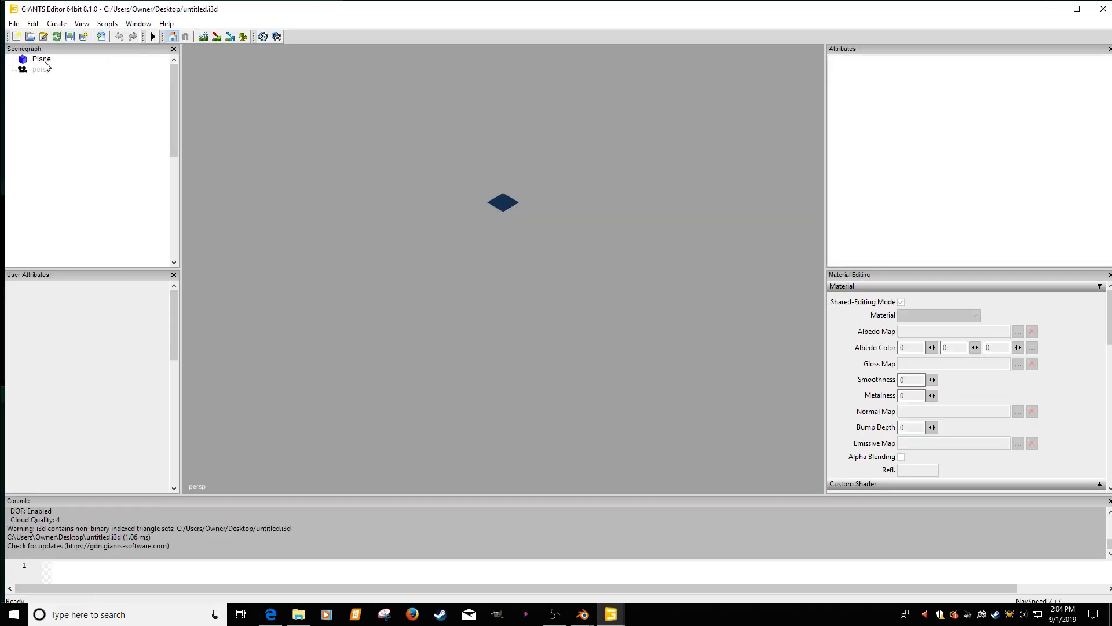
left_click(42, 60)
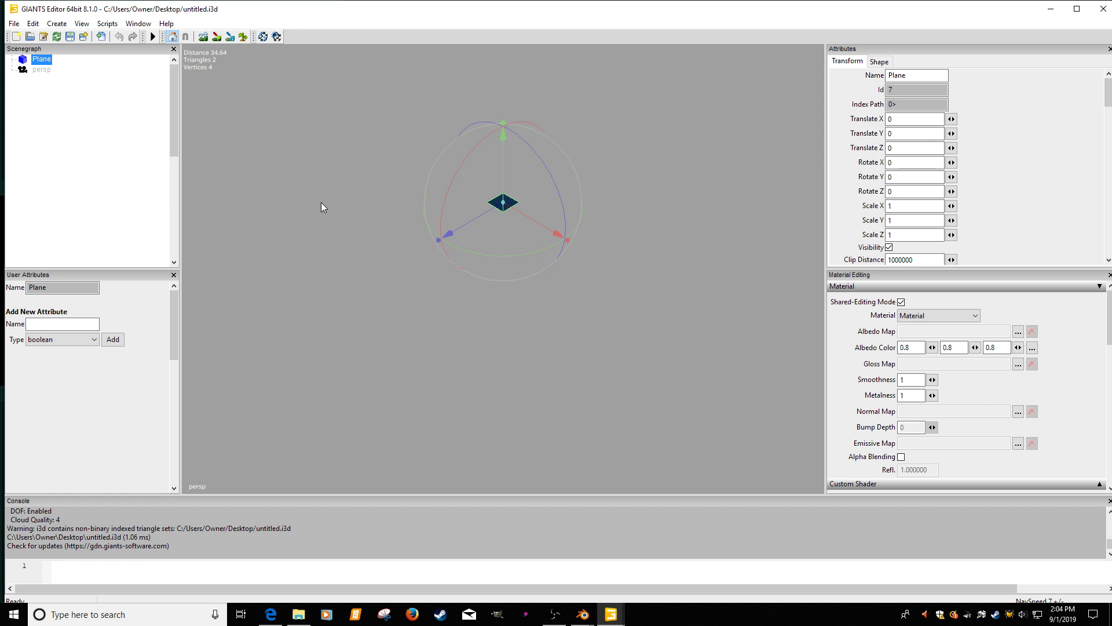
Step: Start choosing an albedo map file for the plane's material and browse to the Steam folder in C: Program Files (x86)
left_click(1018, 331)
left_click(297, 84)
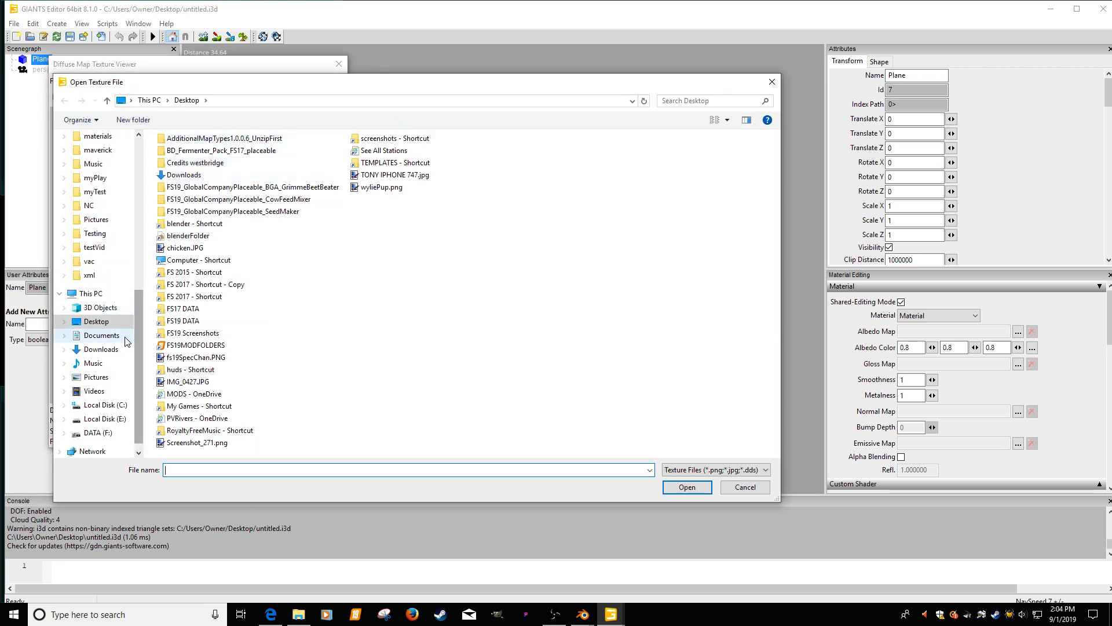
left_click(112, 410)
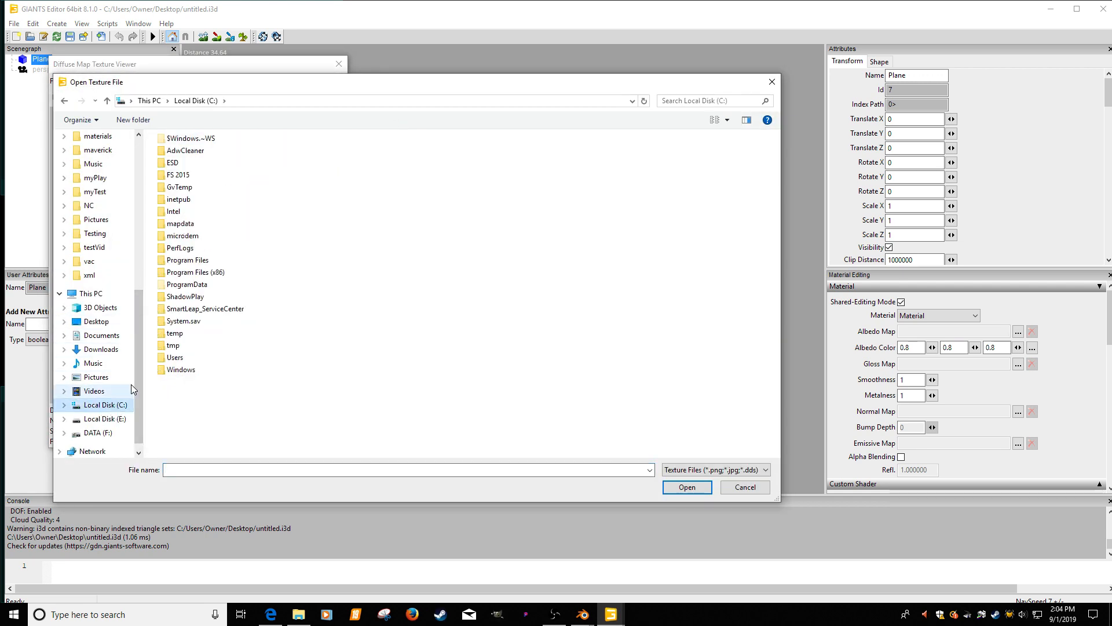
left_click(204, 275)
double_click(205, 277)
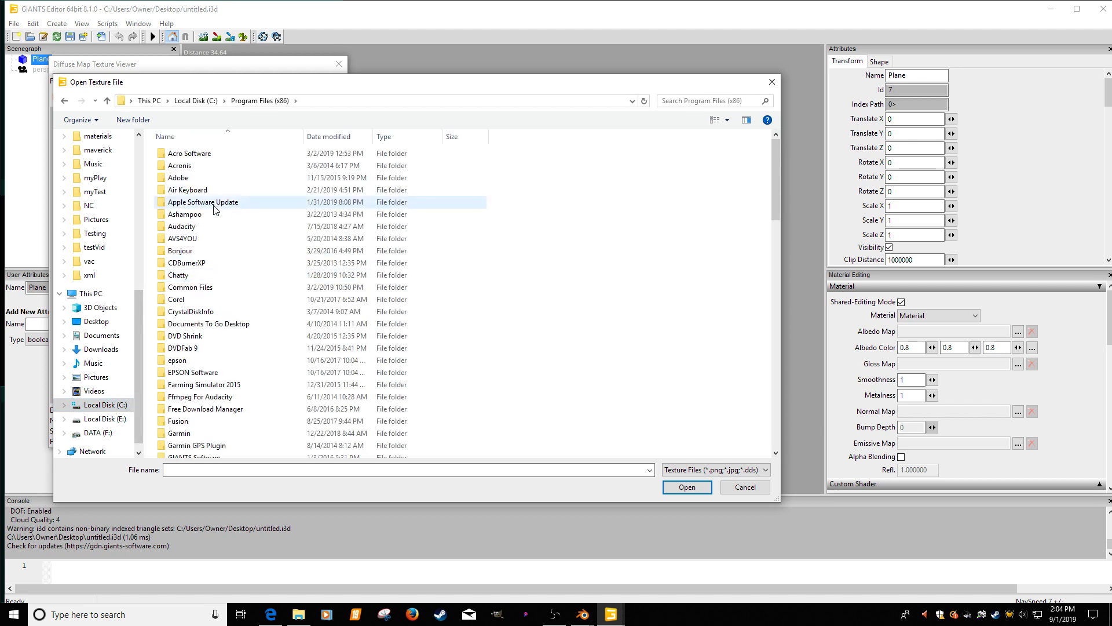
key("d")
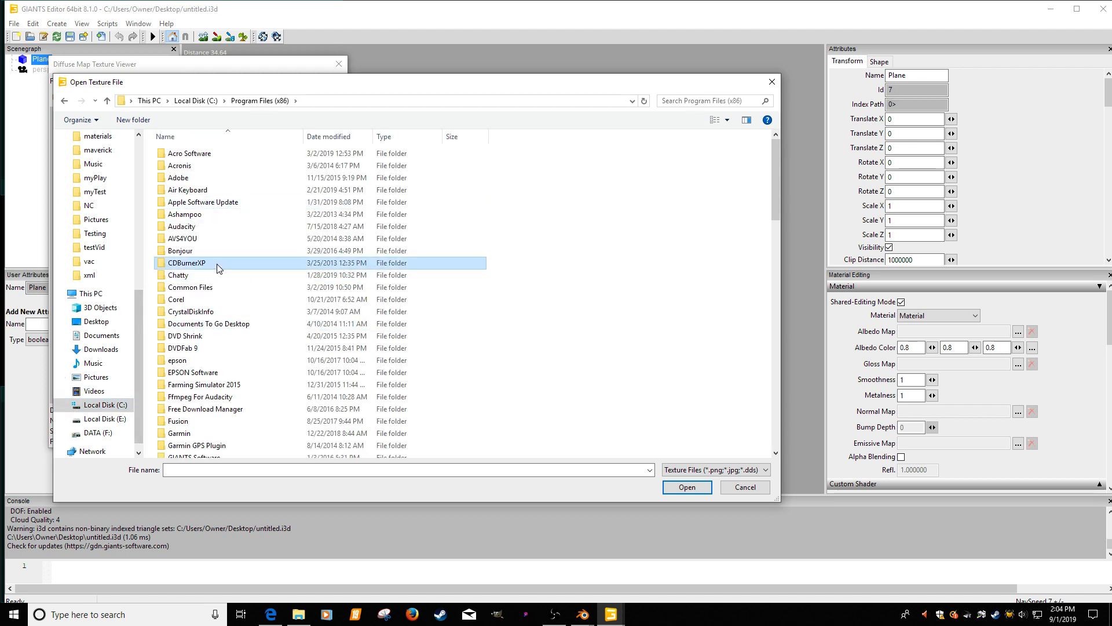
left_click(232, 299)
key("s")
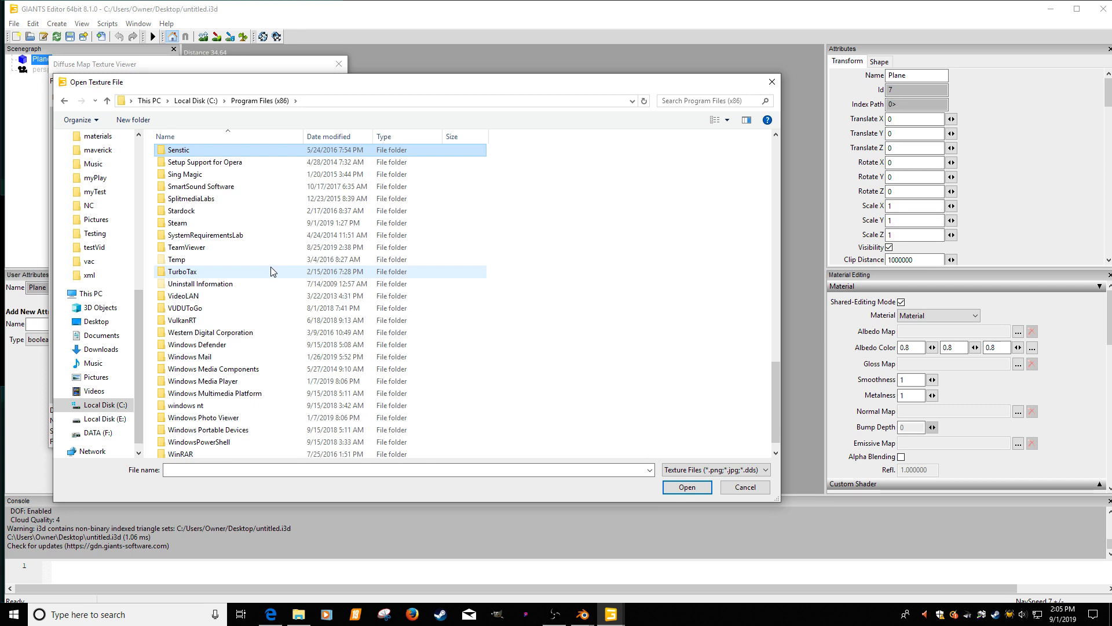
double_click(200, 223)
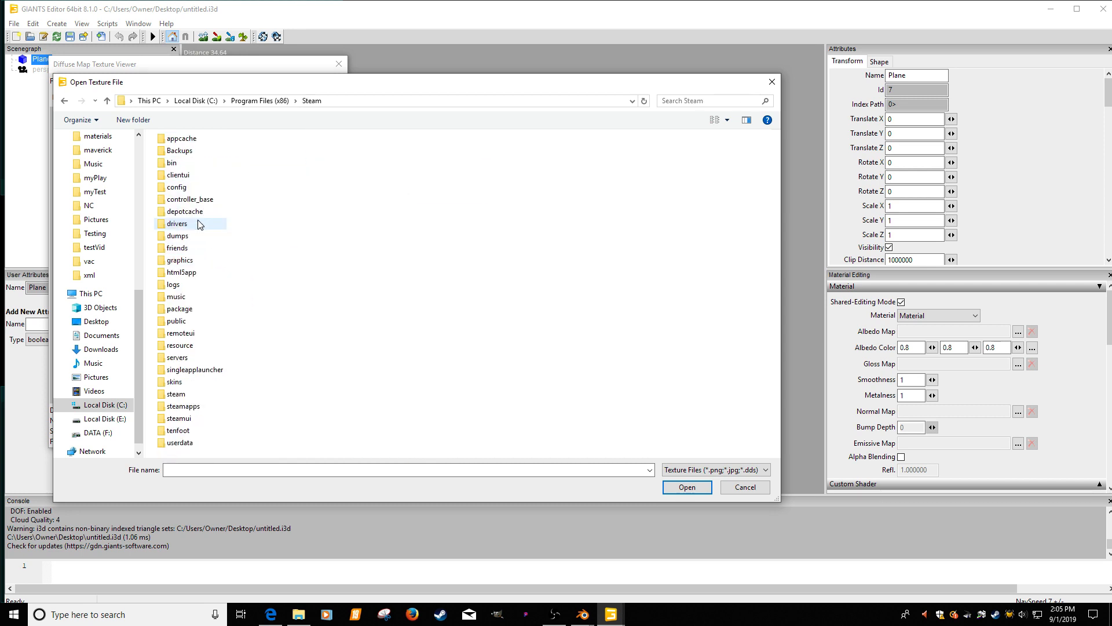
Step: Browse from the Steam folder to steamapps/common/Farming Simulator 19/data/maps/textures/european
key("s")
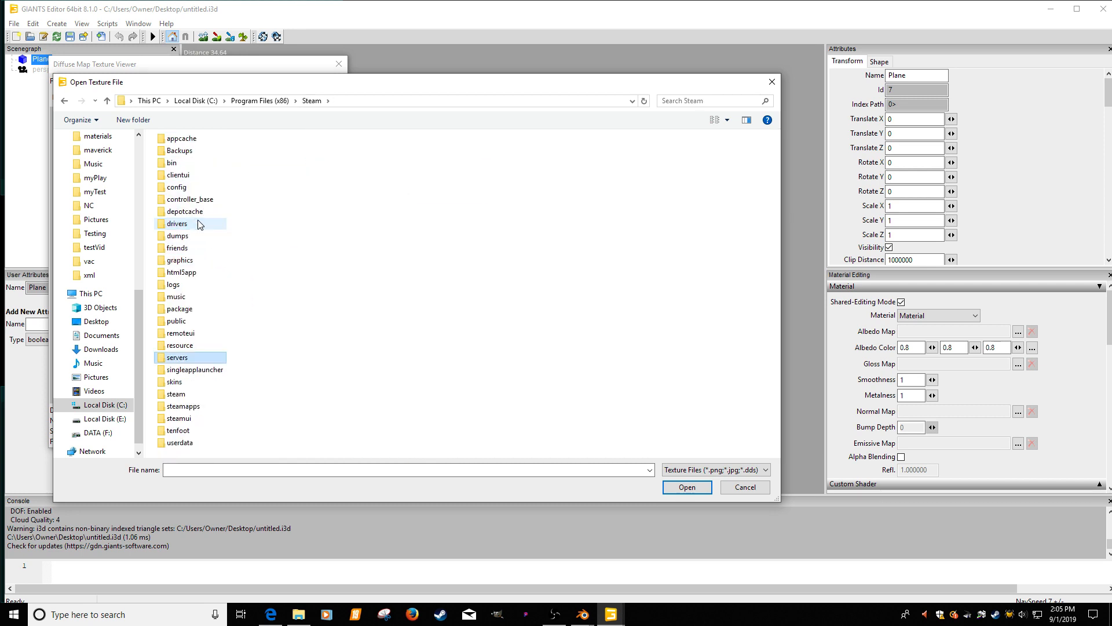
double_click(194, 406)
double_click(180, 140)
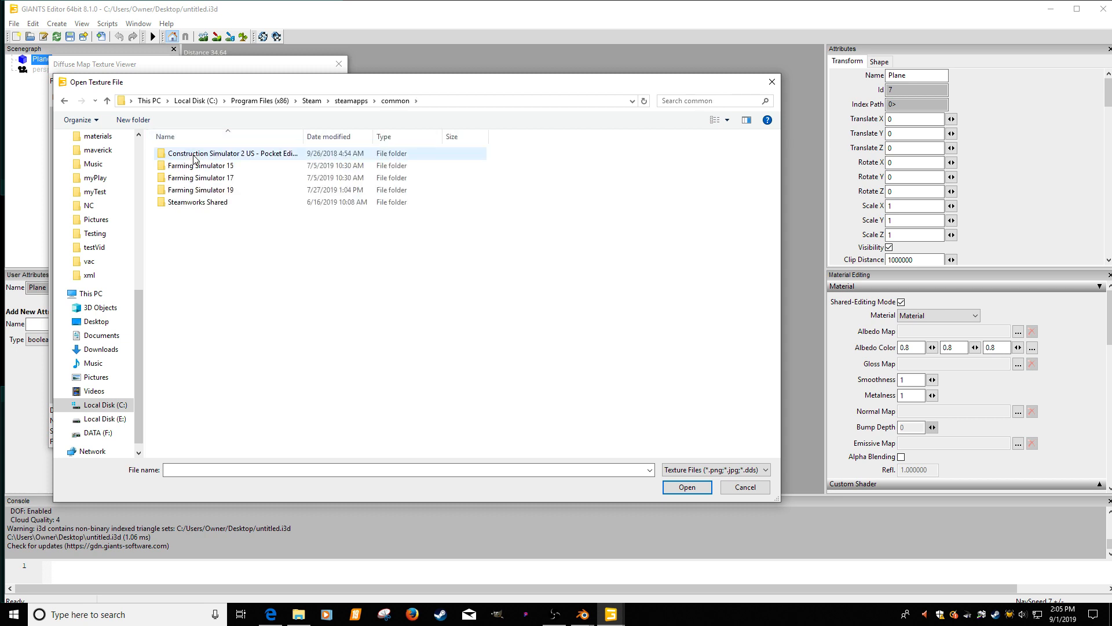
double_click(195, 191)
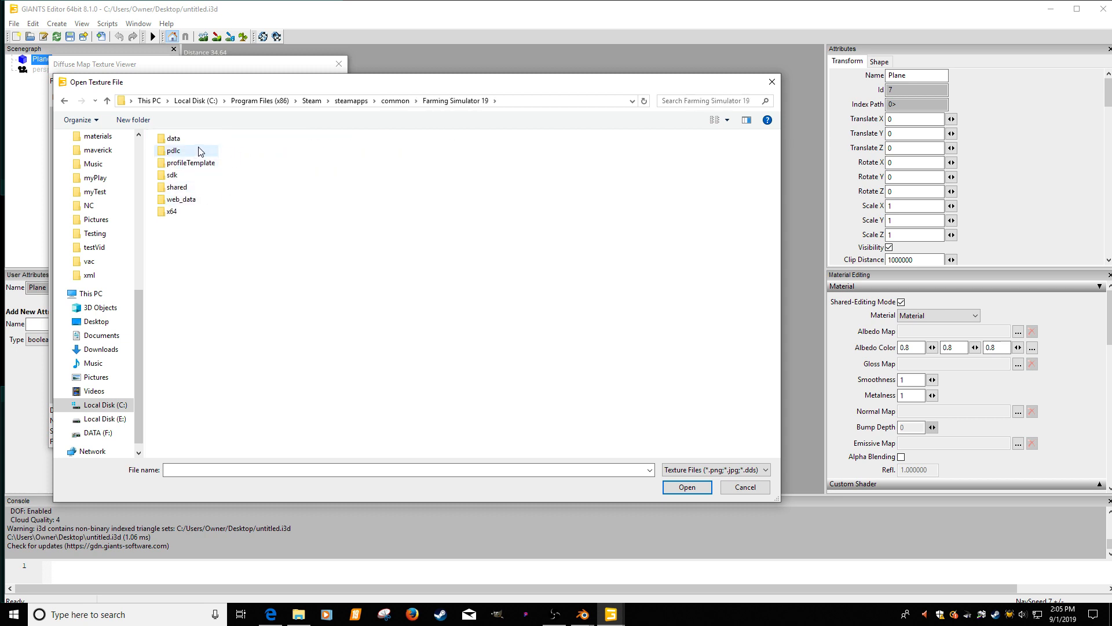
double_click(174, 139)
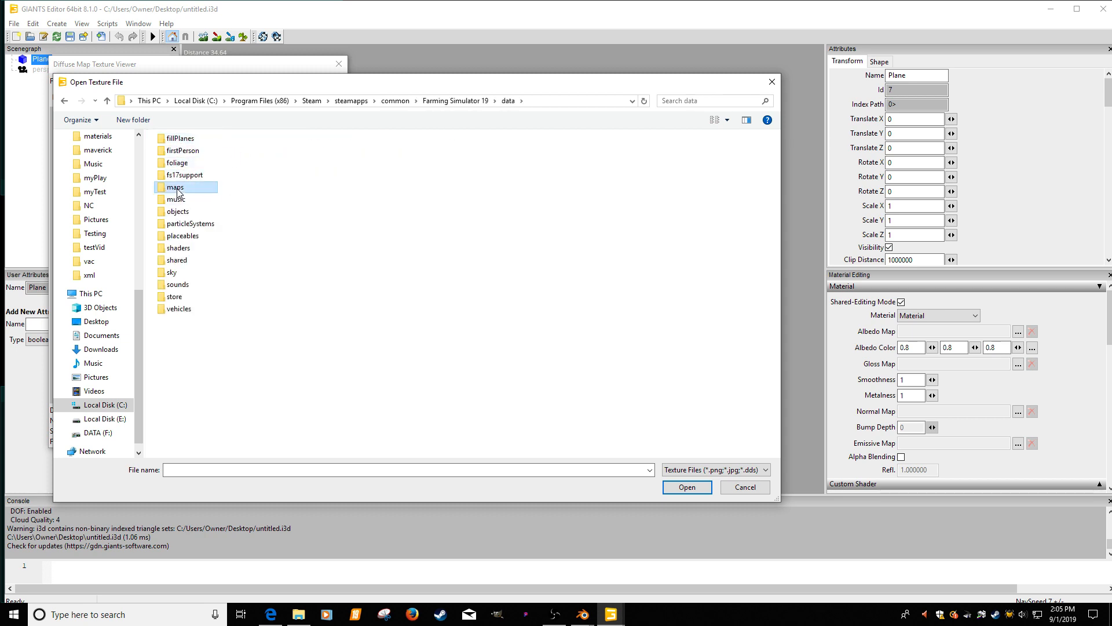
double_click(176, 187)
double_click(176, 163)
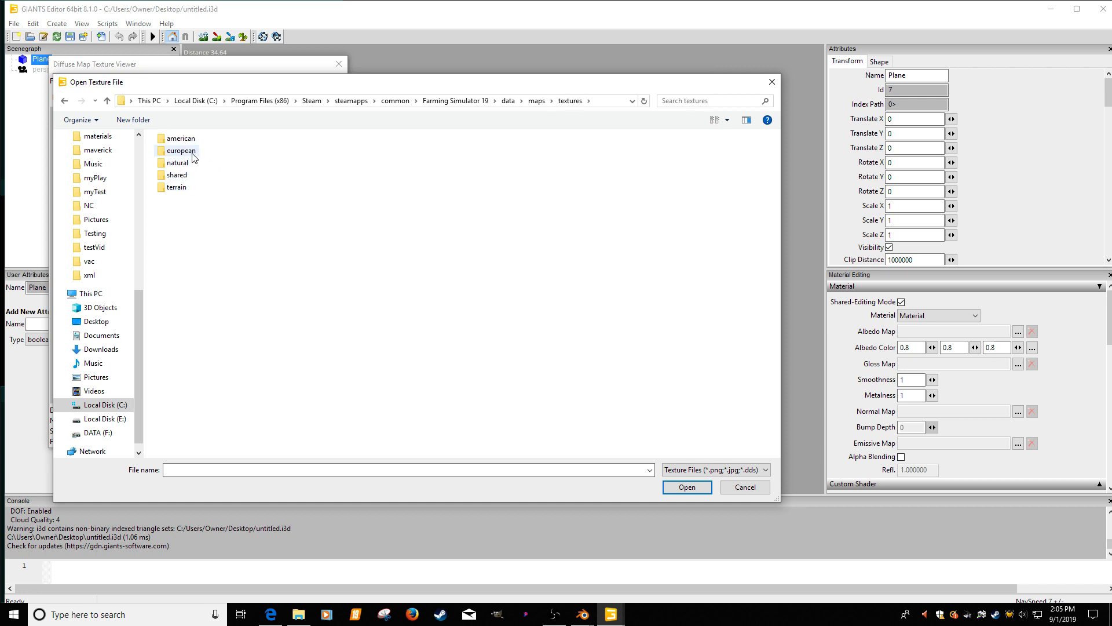
double_click(187, 151)
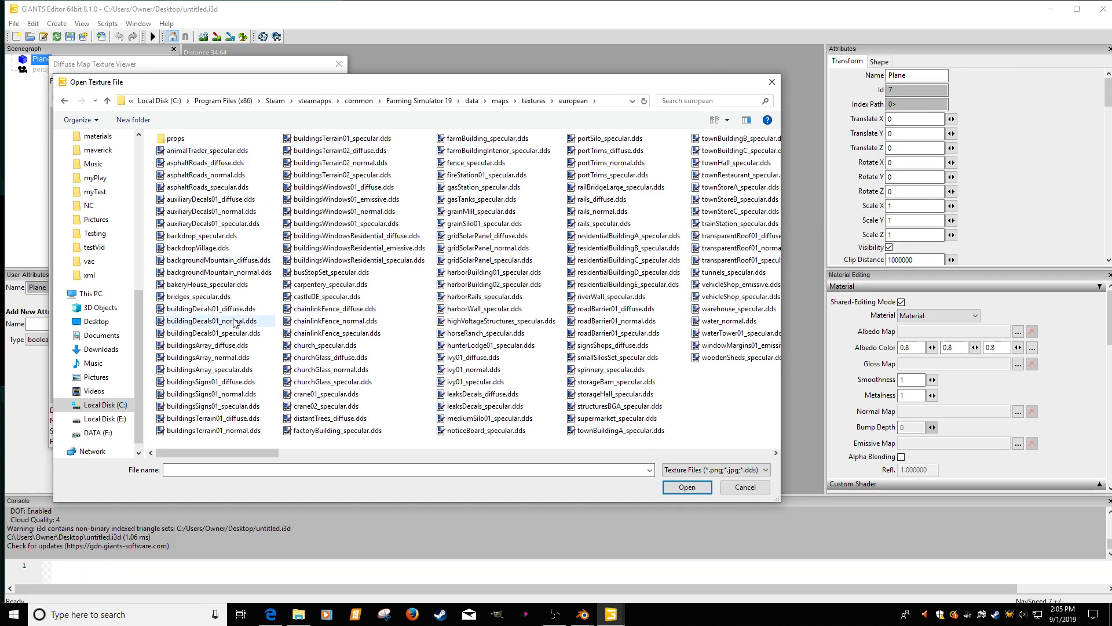
Step: Assign buildingsArray_diffuse.dds as the material's albedo map and close the texture viewer
left_click(191, 349)
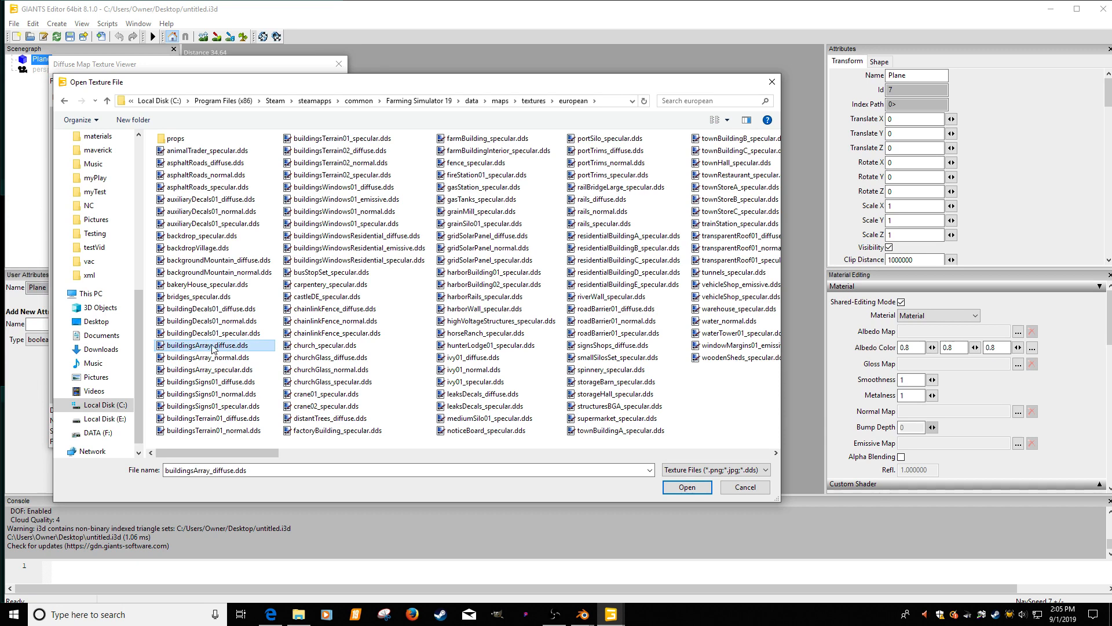
double_click(220, 350)
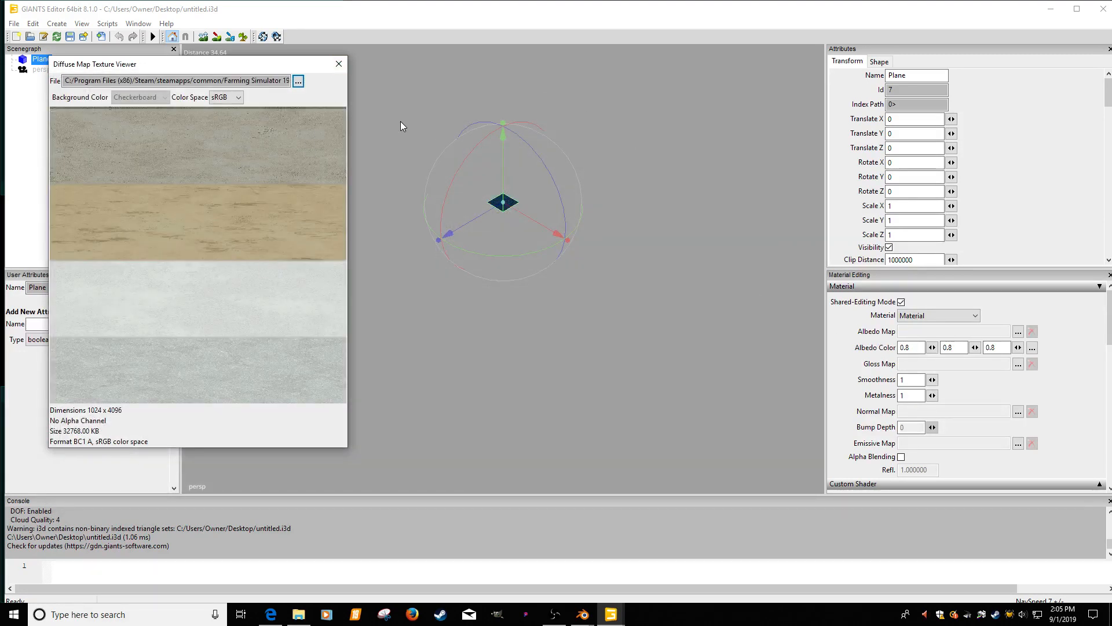
left_click(341, 71)
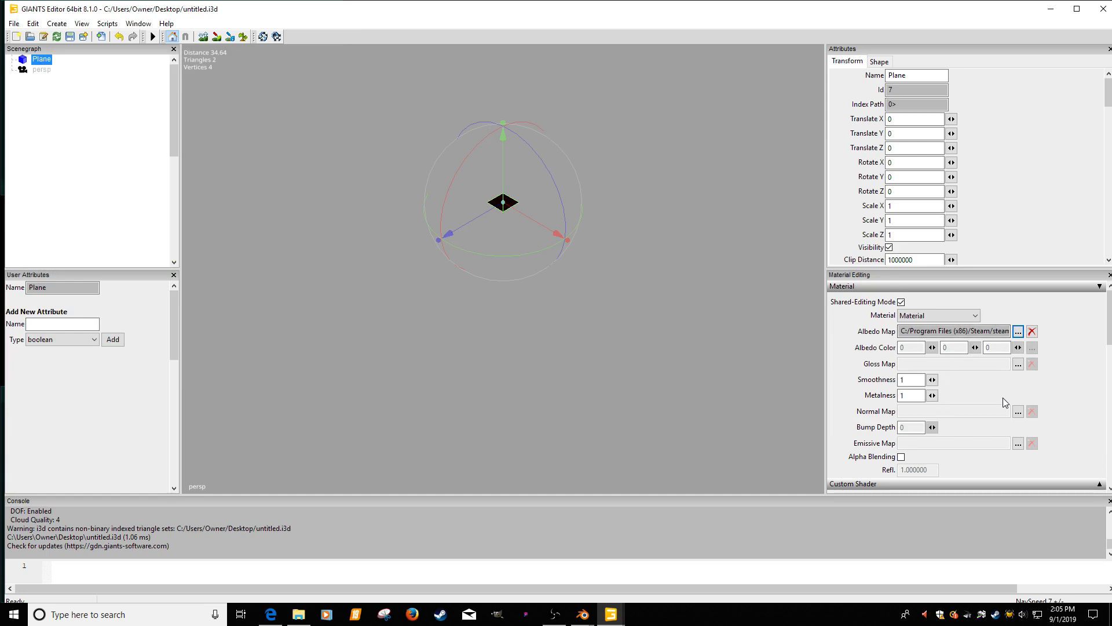
Step: Assign buildingsArray_specular.dds from the european textures folder as the material's gloss map
left_click(1018, 364)
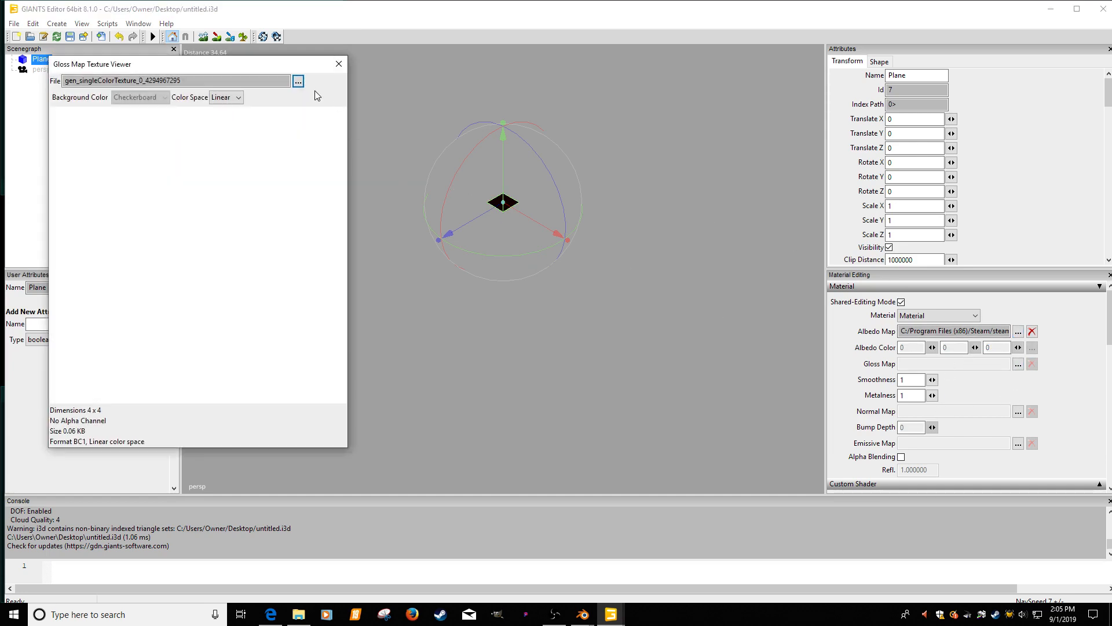
left_click(298, 82)
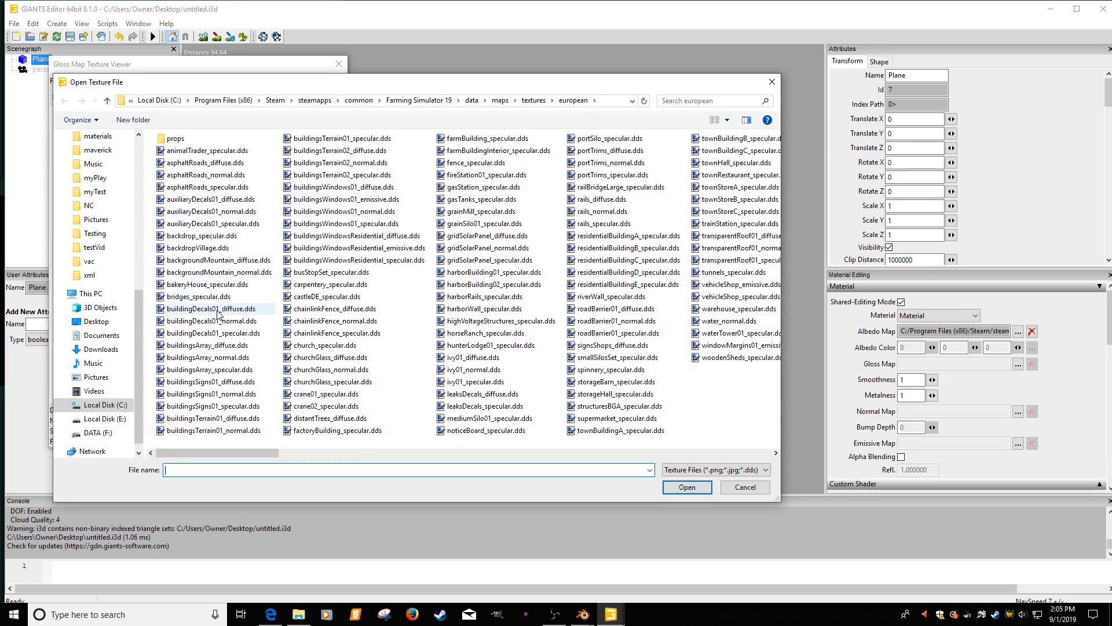
double_click(208, 369)
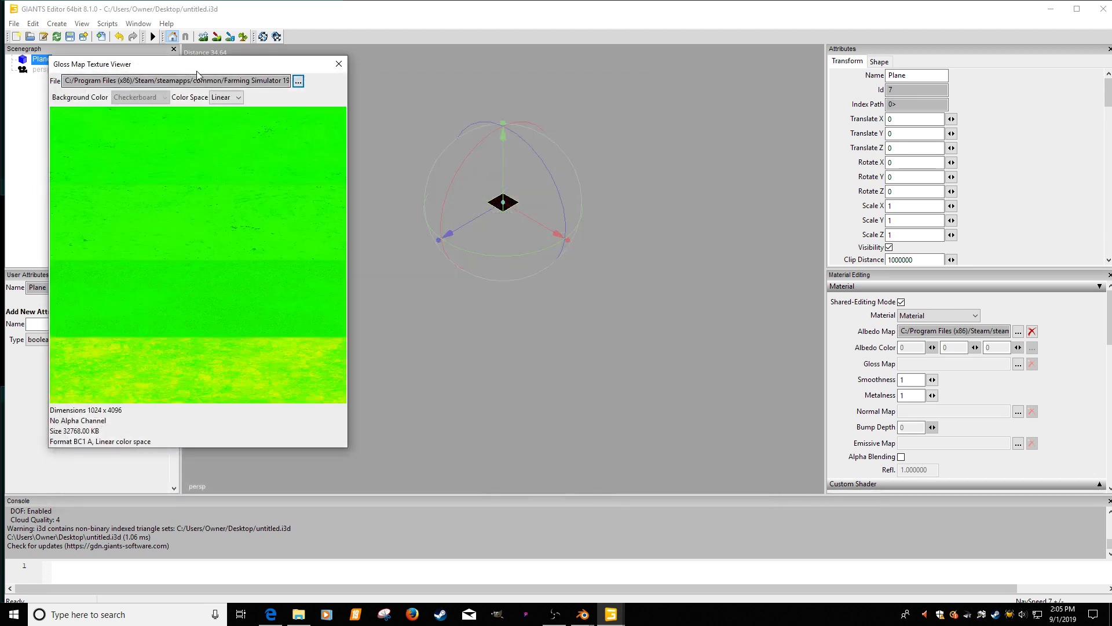
left_click(339, 65)
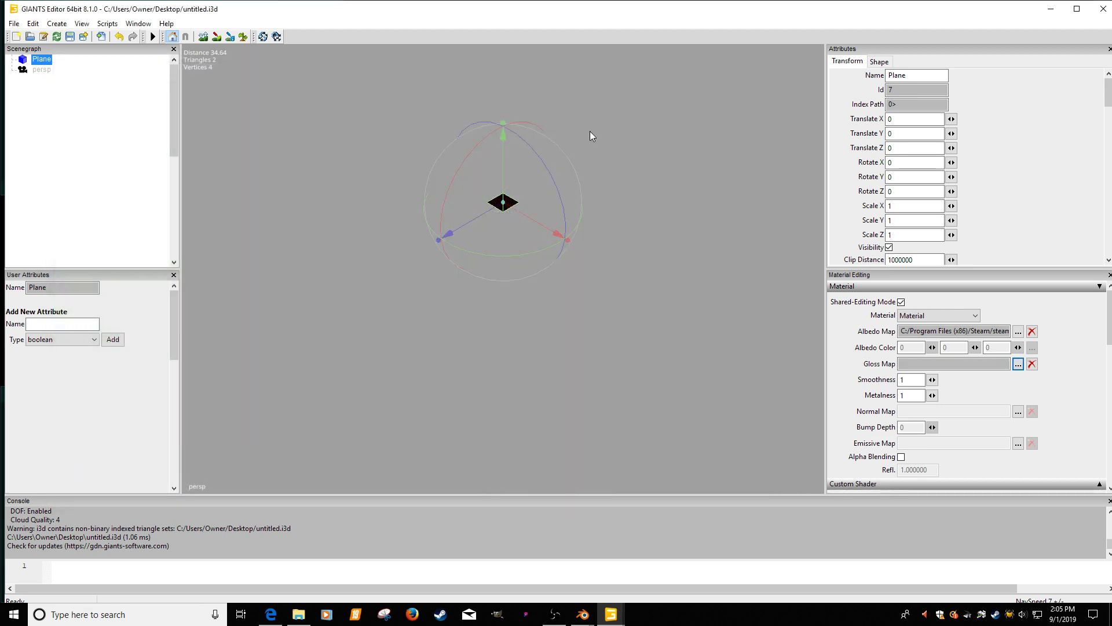
Step: Assign buildingsArray_normal.dds from the european textures folder as the material's normal map
left_click(1018, 411)
left_click(336, 66)
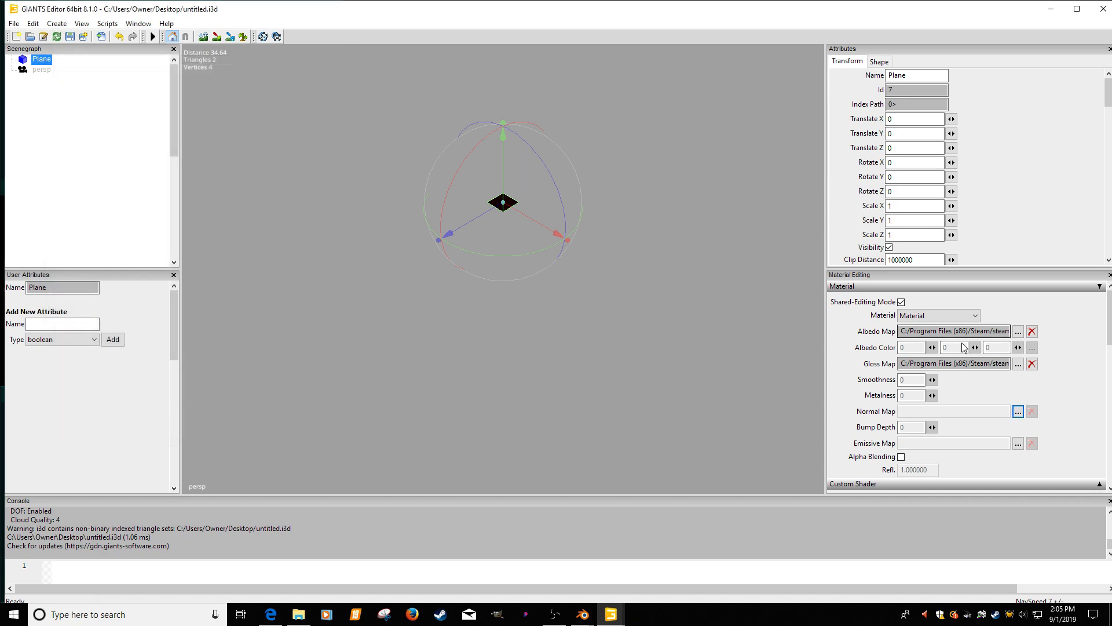
left_click(1017, 412)
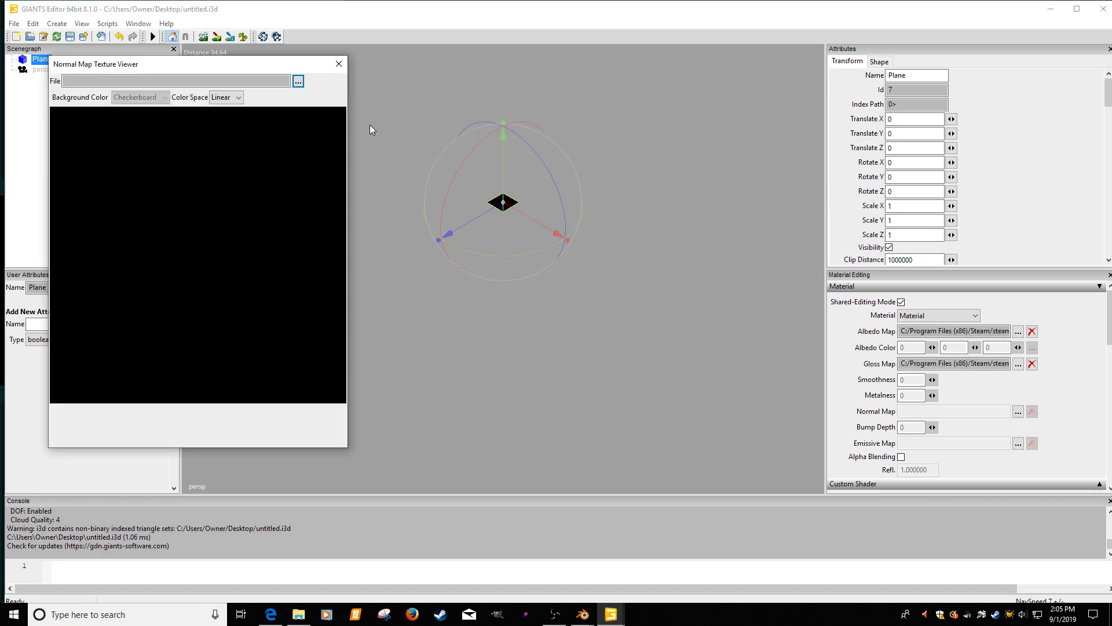
left_click(298, 81)
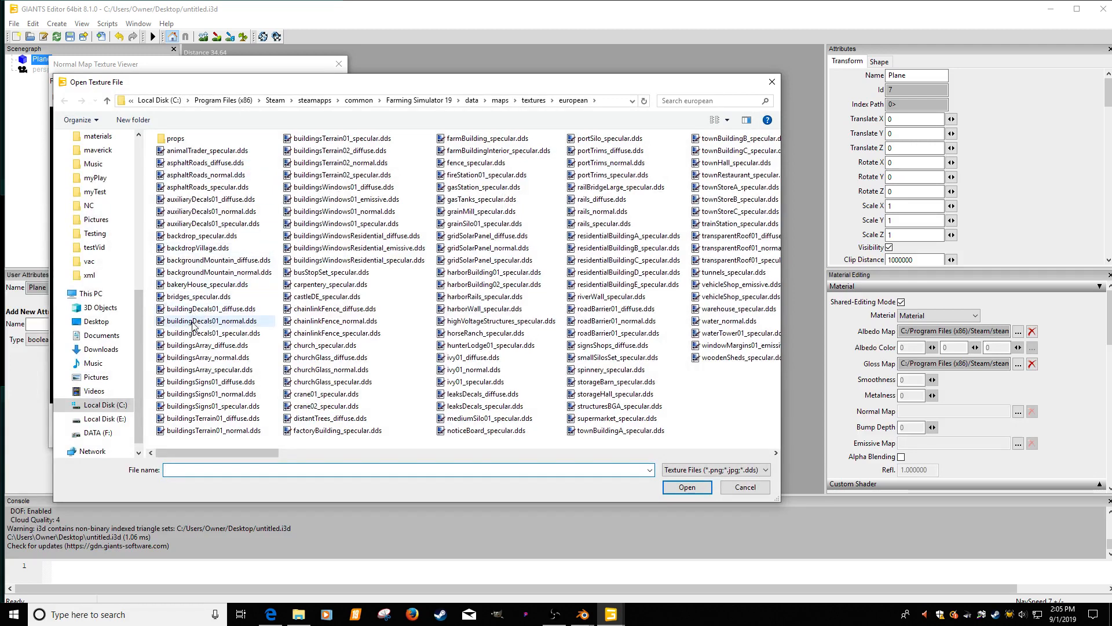
double_click(209, 357)
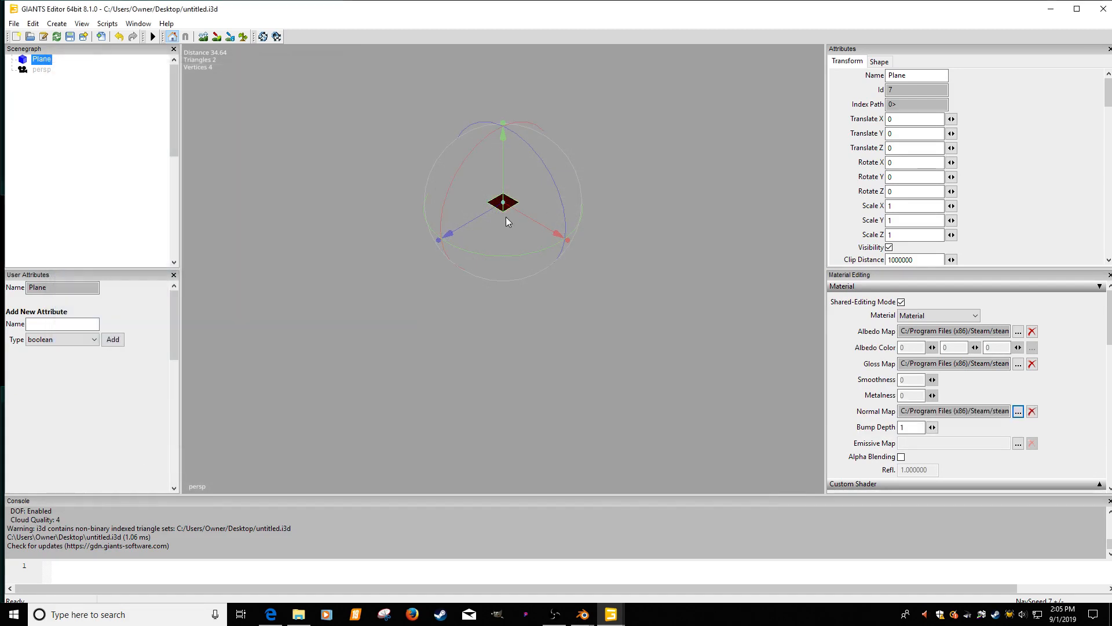
Step: Inspect the plane's textured surface up close with the plane deselected
scroll(399, 255, "up", 2)
middle_click_drag(430, 273, 425, 332, "alt")
scroll(432, 304, "up", 4)
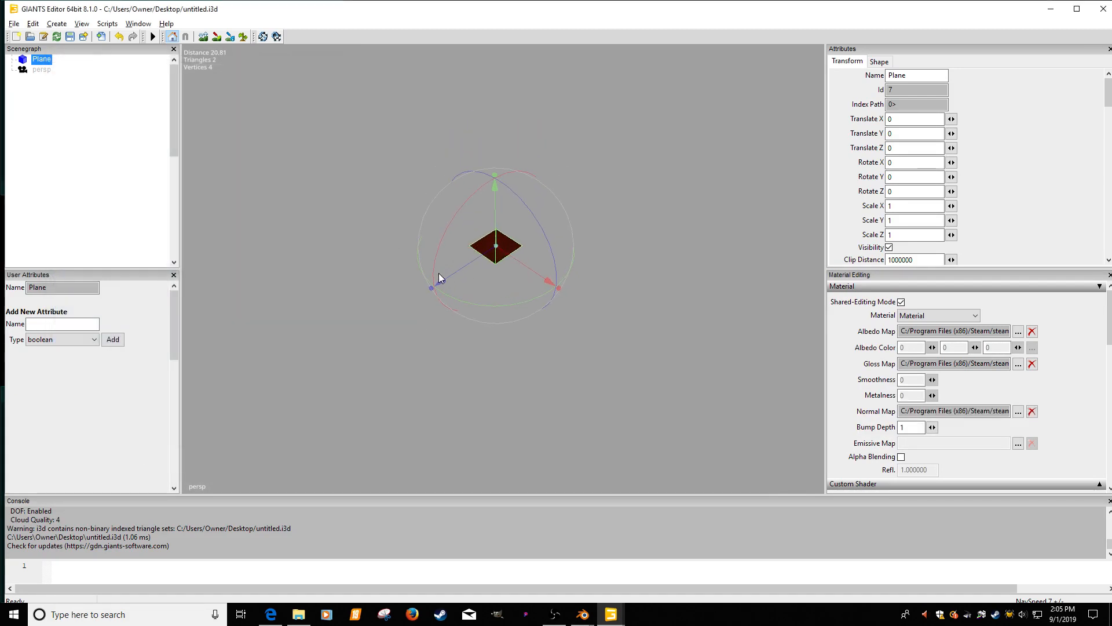
middle_click_drag(439, 273, 444, 301, "alt")
scroll(521, 290, "up", 3)
scroll(558, 290, "up", 2)
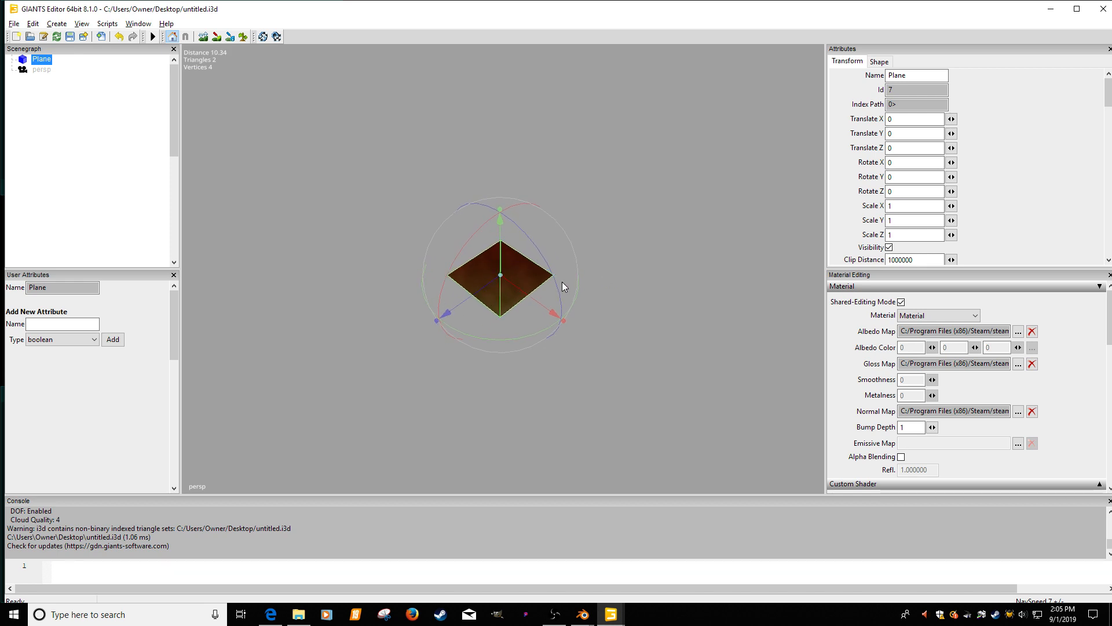
left_click(618, 277)
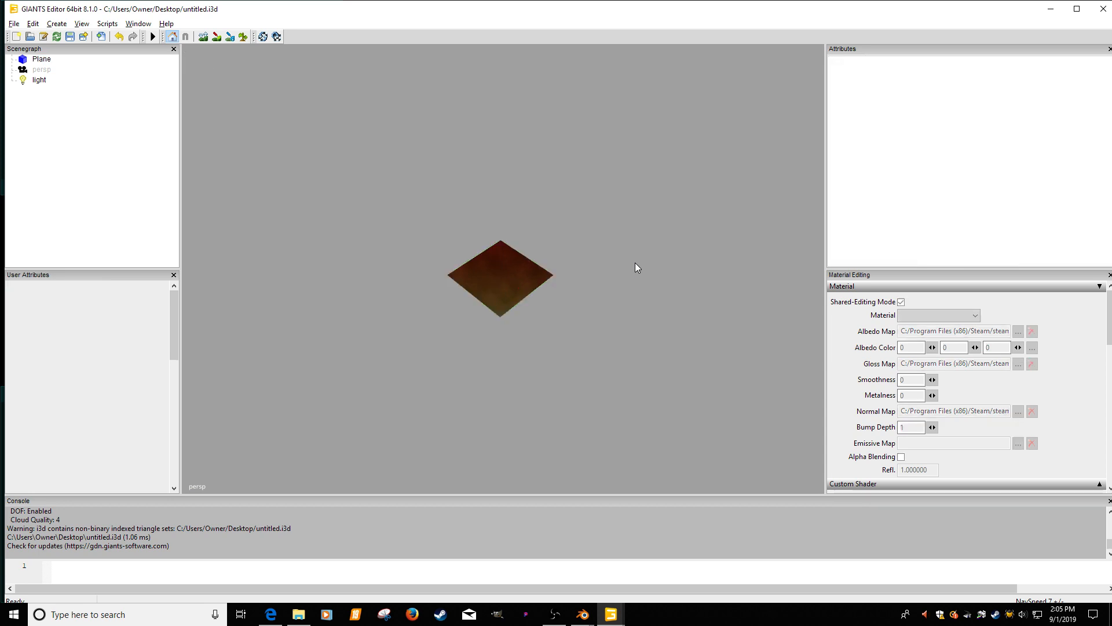
Step: Assign buildingShader.xml from the Farming Simulator 19 data/shaders folder as the plane material's custom shader
left_click(42, 59)
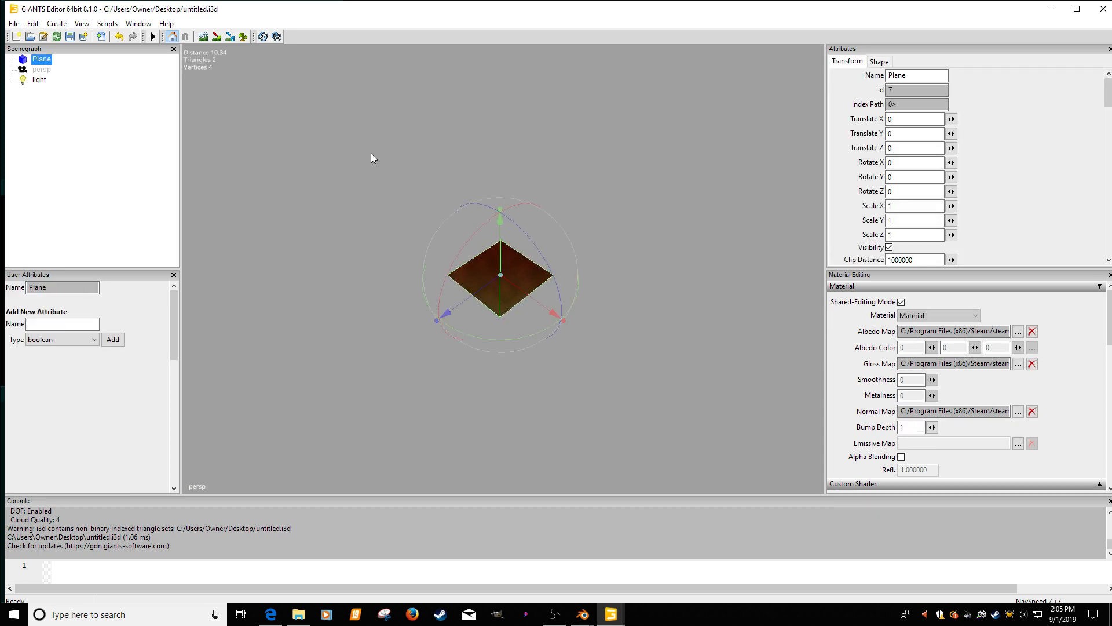
left_click_drag(1109, 330, 1109, 364)
left_click(1099, 357)
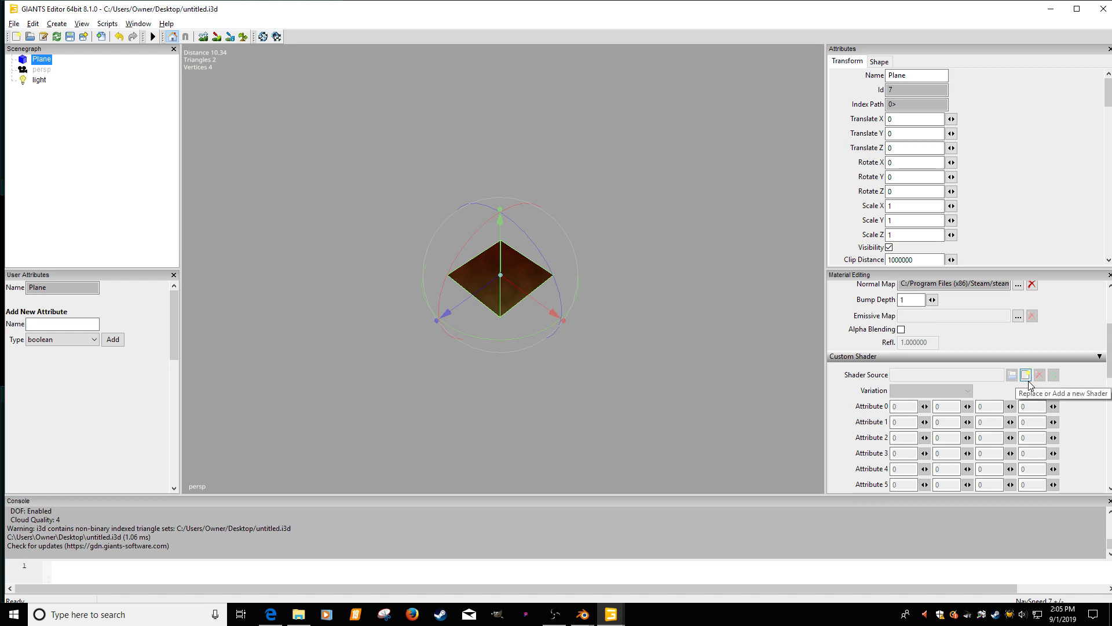
left_click(1026, 375)
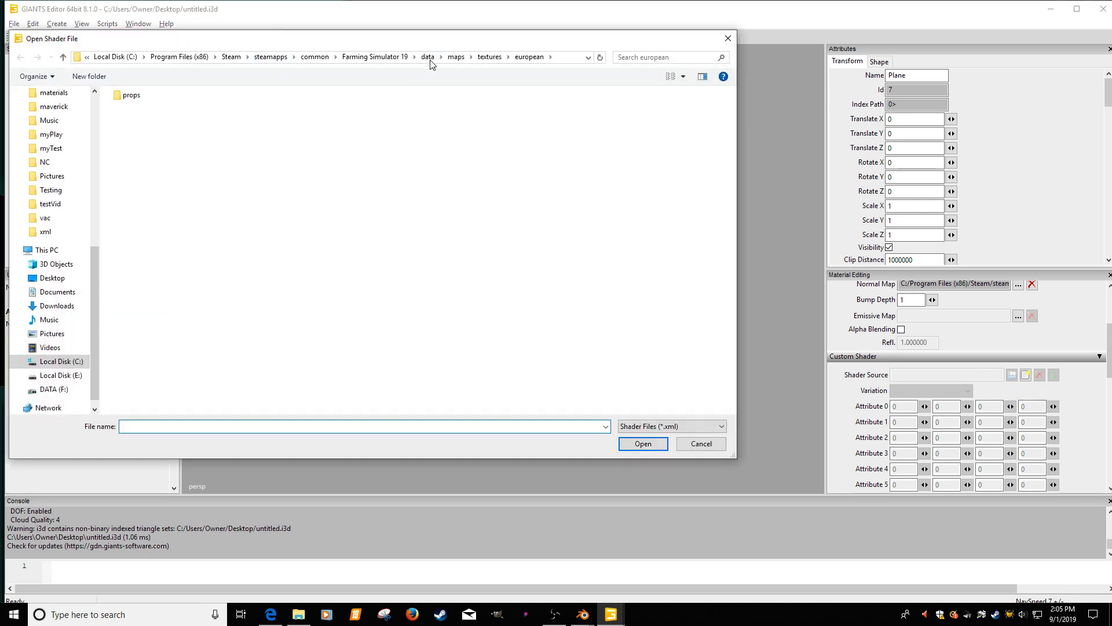
left_click(431, 58)
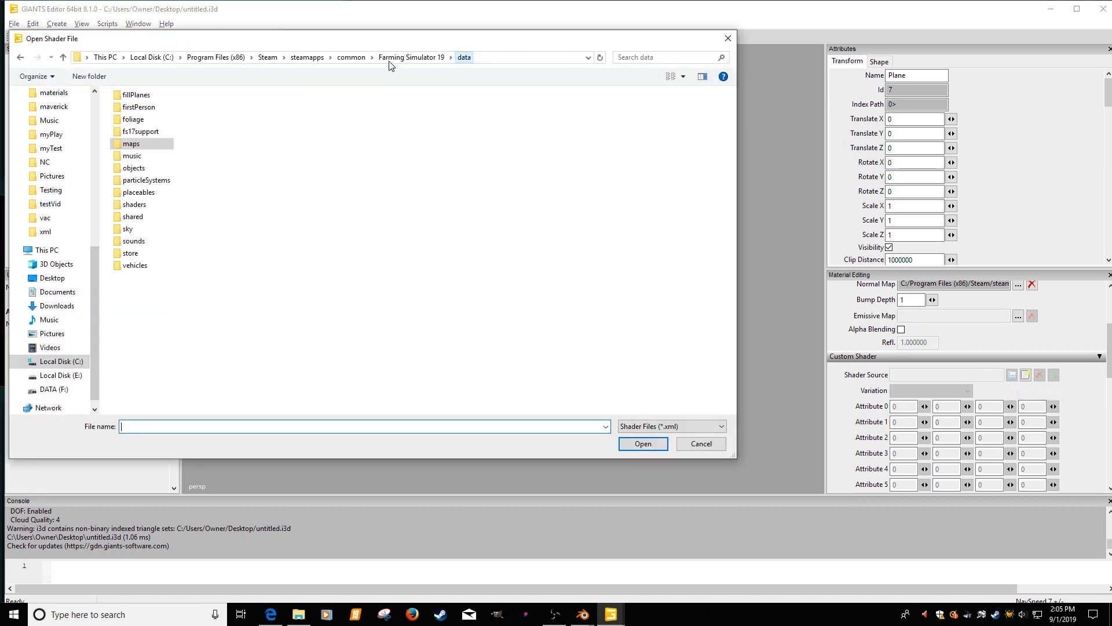
double_click(135, 205)
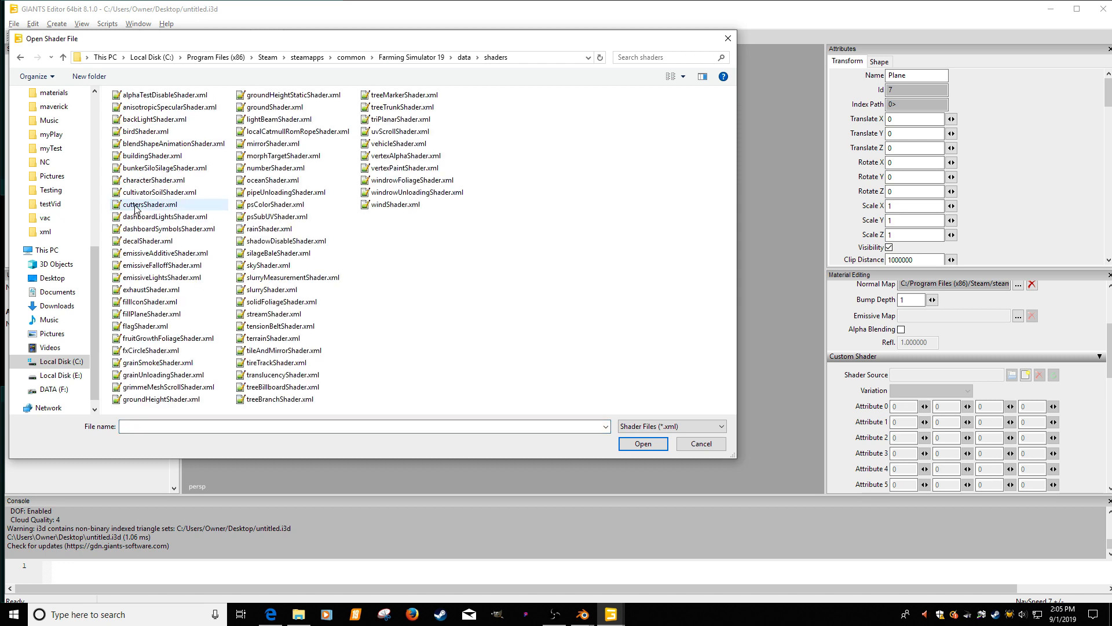
left_click(144, 157)
double_click(143, 156)
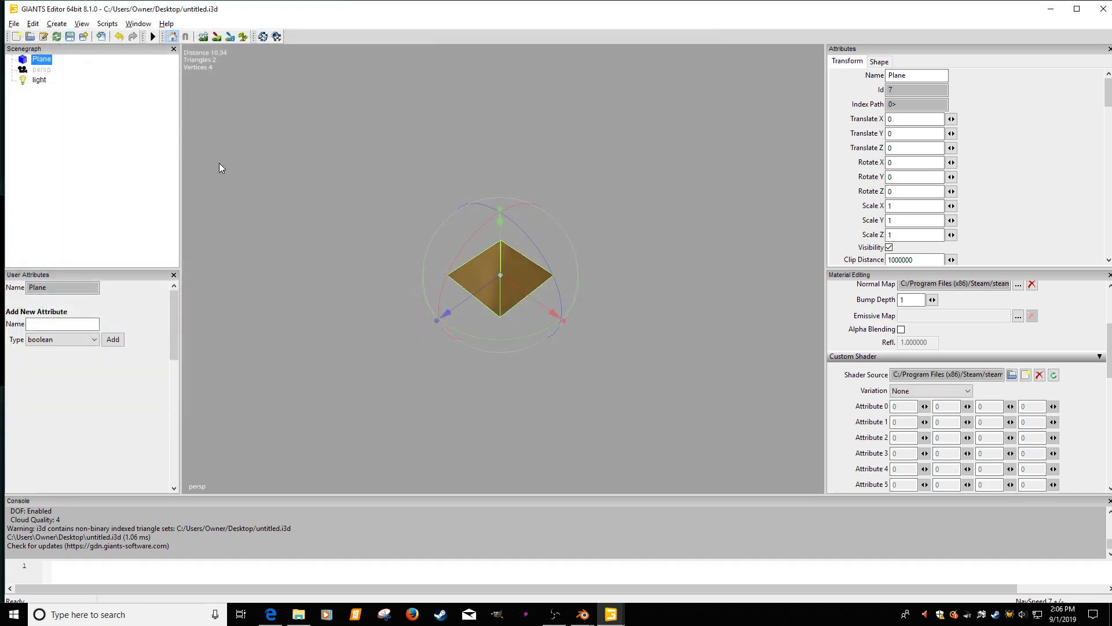
Step: Set the custom shader's variation to USE_TEXTURE_ARRAY and inspect the deselected plane up close
left_click(959, 391)
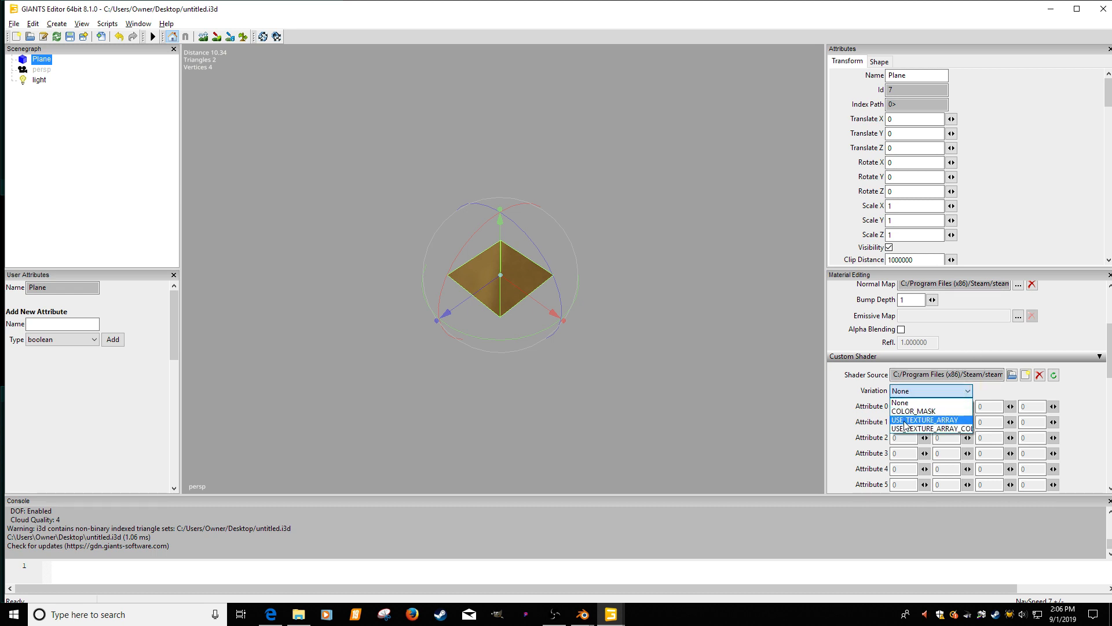
left_click(928, 421)
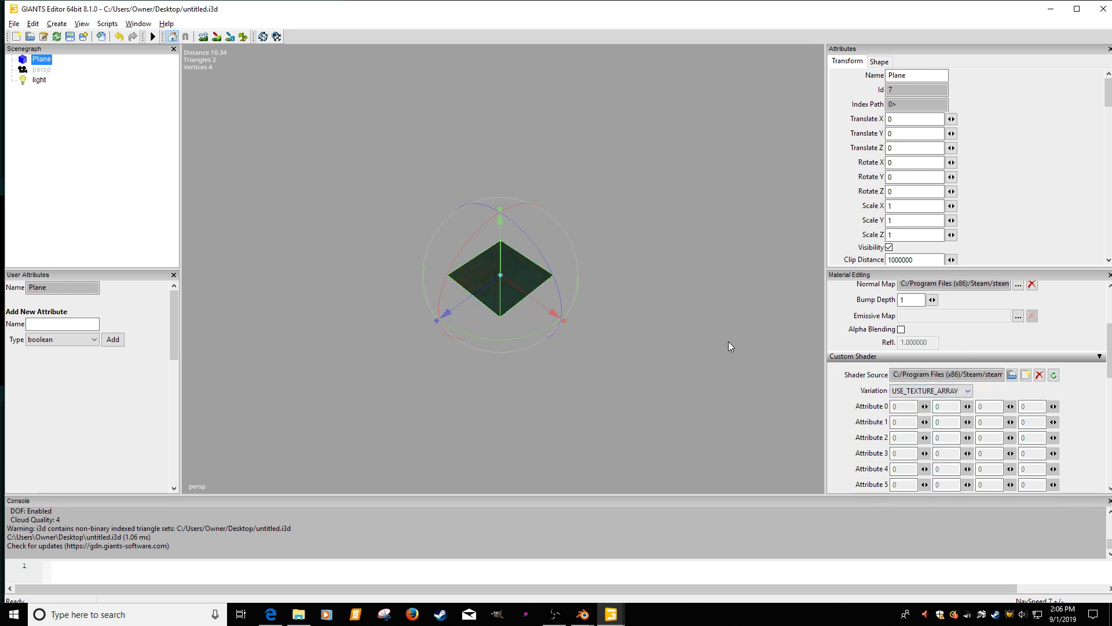
left_click(728, 342)
scroll(492, 299, "up", 4)
scroll(561, 310, "up", 3)
mouse_move(510, 300)
middle_mouse_down("alt")
mouse_move(561, 310)
mouse_move(599, 348)
mouse_move(504, 295)
middle_mouse_up("alt")
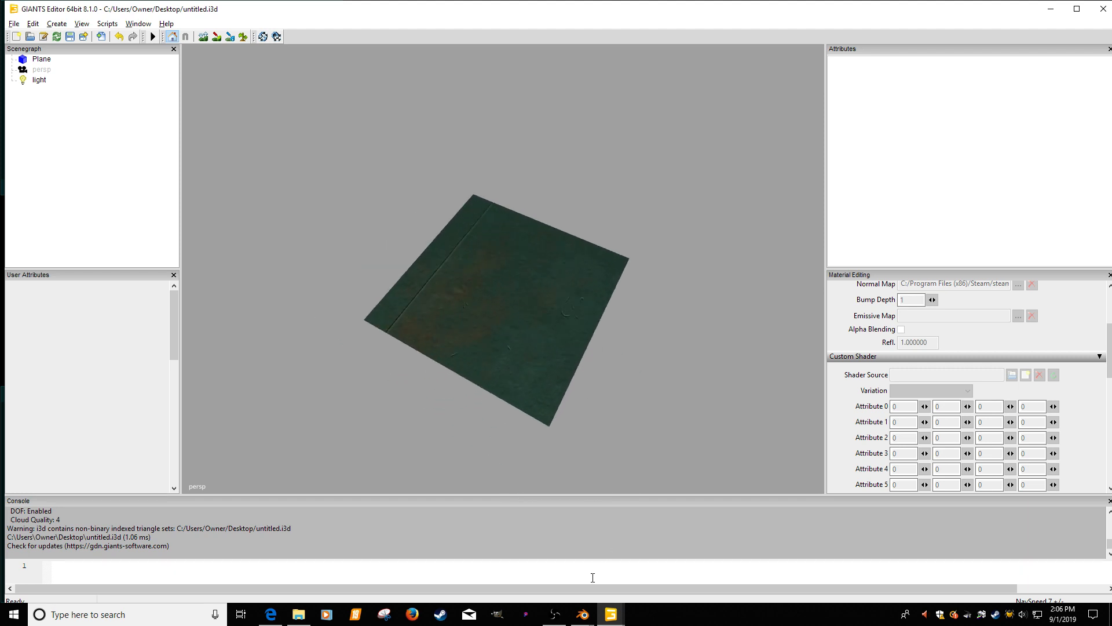
Step: Switch to Blender to compare the plane with tile 0 of the _09_diffuse.png reference image, then return to GIANTS Editor
mouse_move(582, 614)
left_click(638, 527)
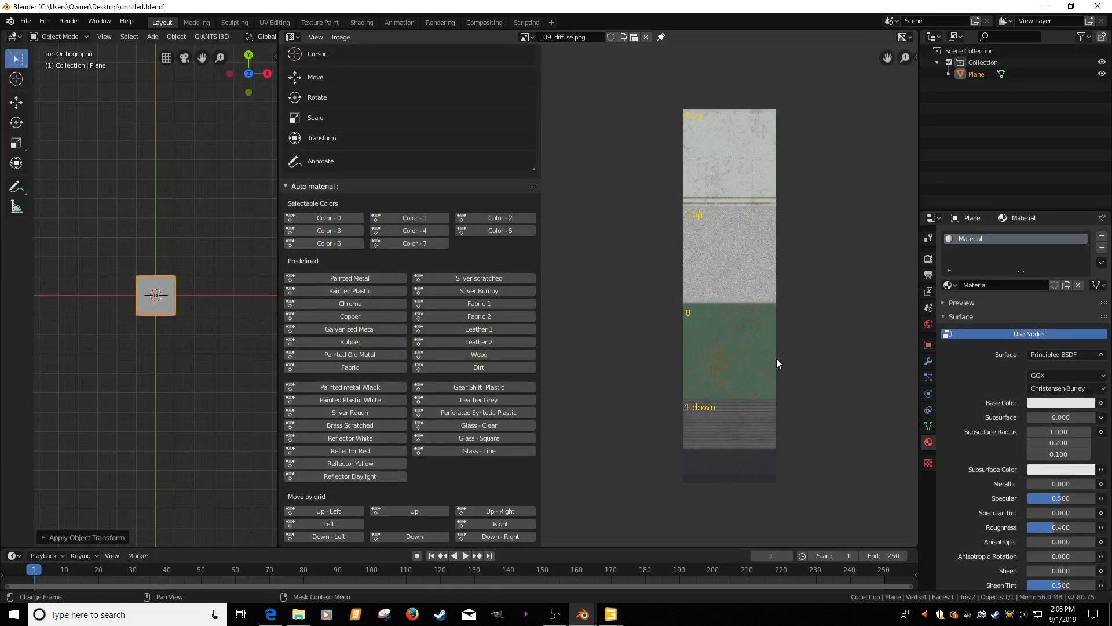
scroll(721, 356, "up", 5)
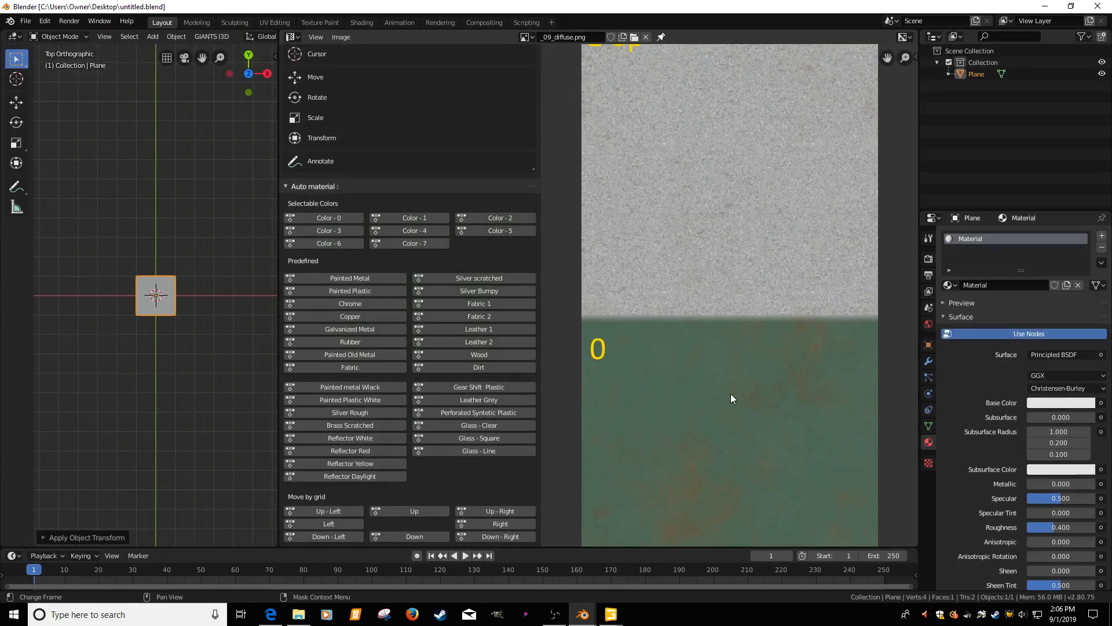
scroll(744, 408, "down", 2)
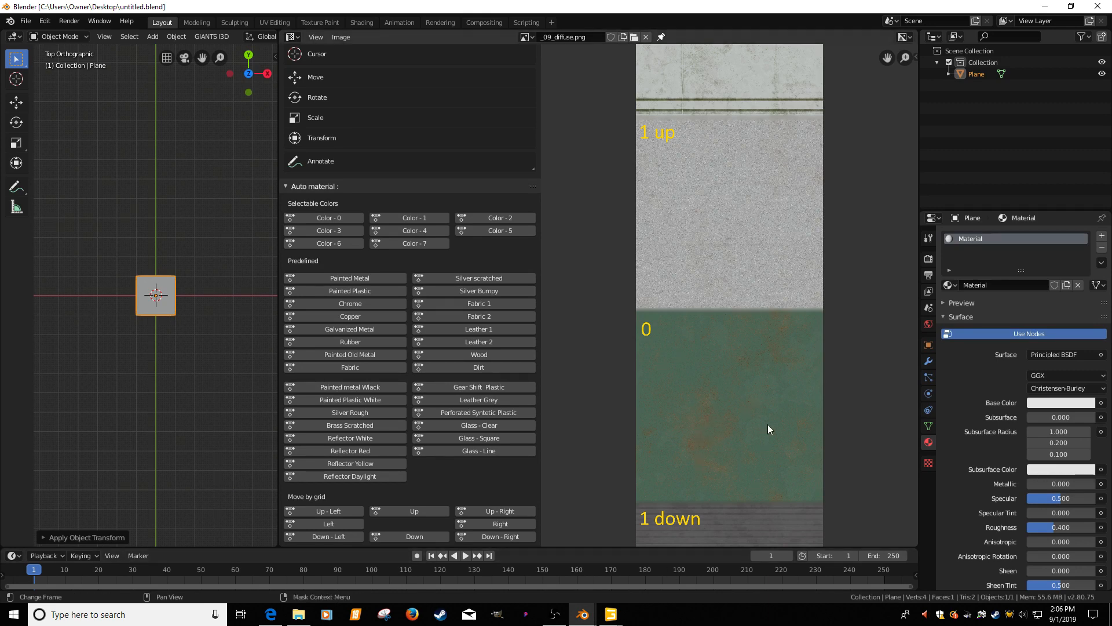
mouse_move(611, 614)
left_click(660, 531)
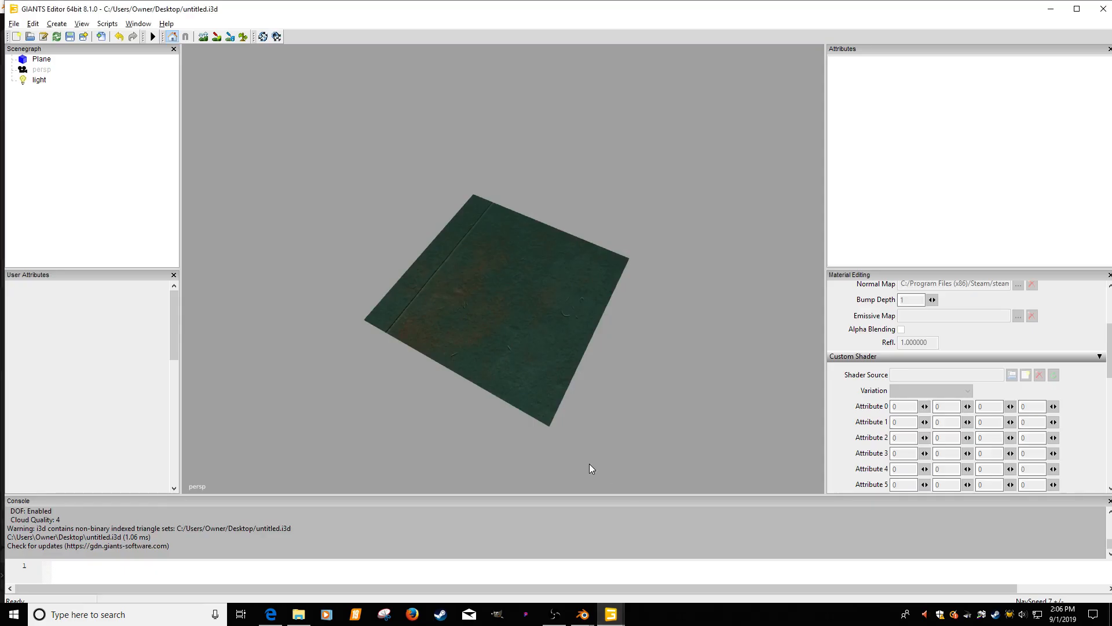
Step: Close the other GIANTS Editor window with untitled4.i3d without saving and return to the untitled.i3d scene
mouse_move(615, 615)
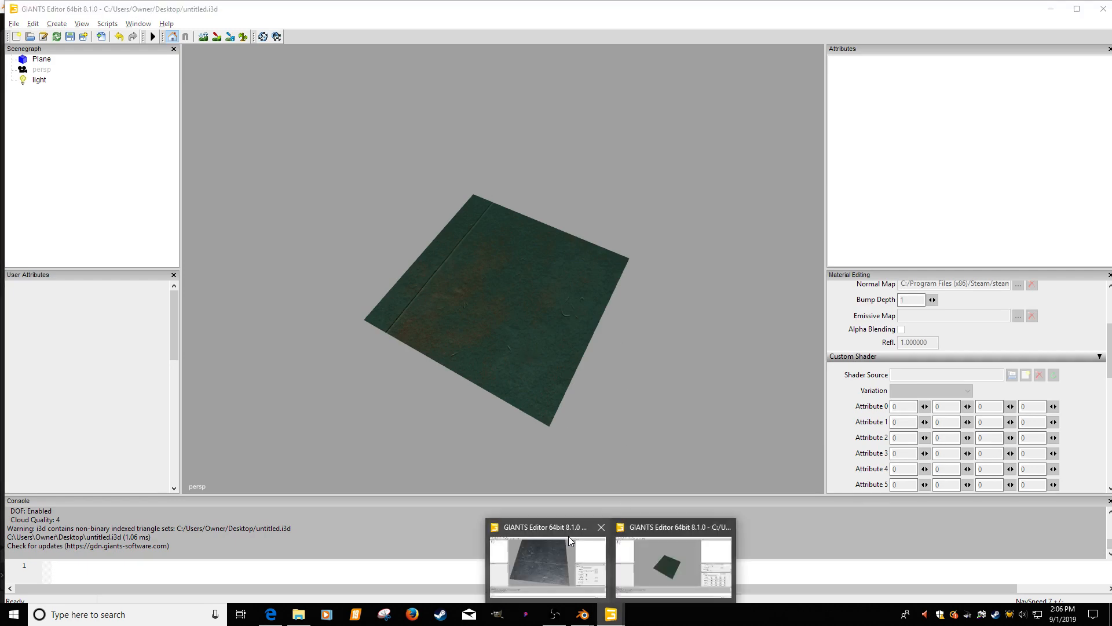
left_click(570, 538)
left_click(1103, 10)
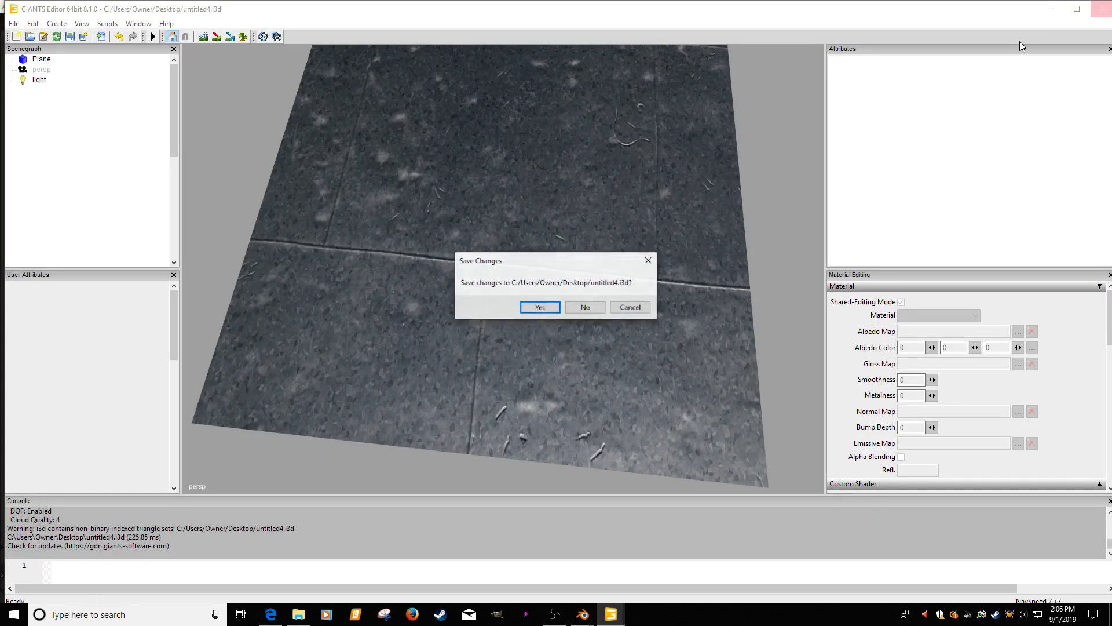
left_click(596, 309)
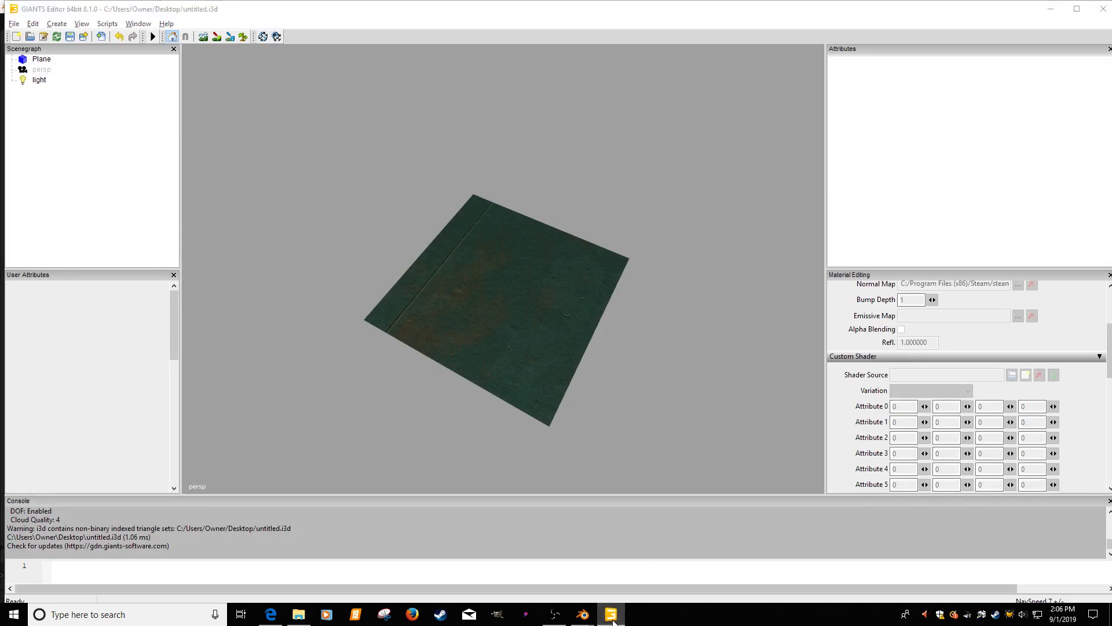
left_click(612, 614)
left_click(610, 614)
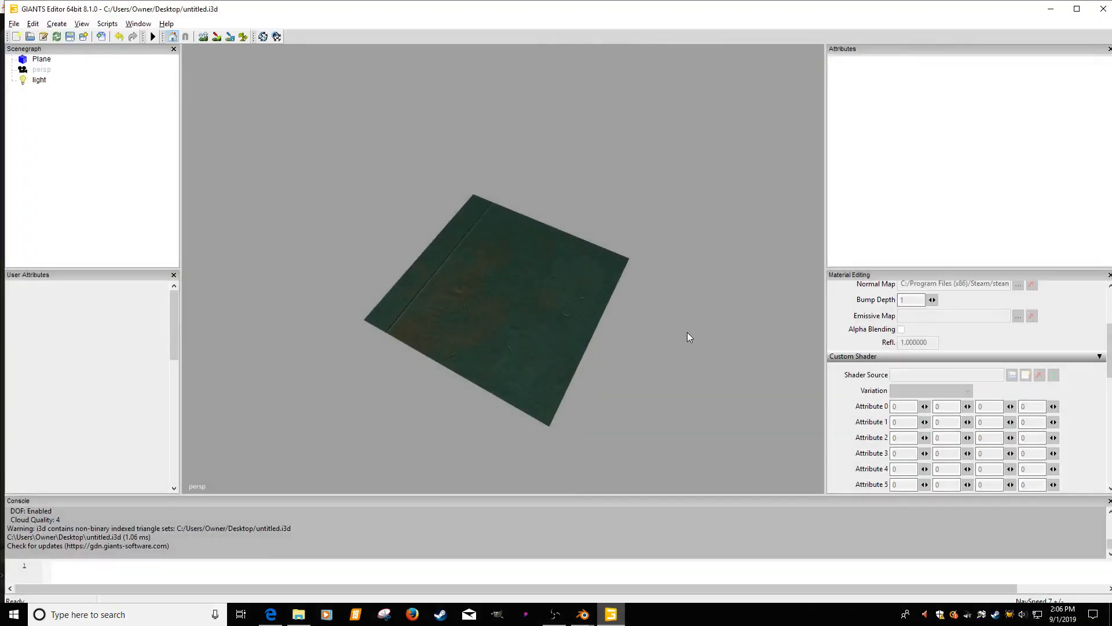
Step: Save the scene to the Desktop as an i3D file named buildingShaderEurTextArray
left_click(41, 59)
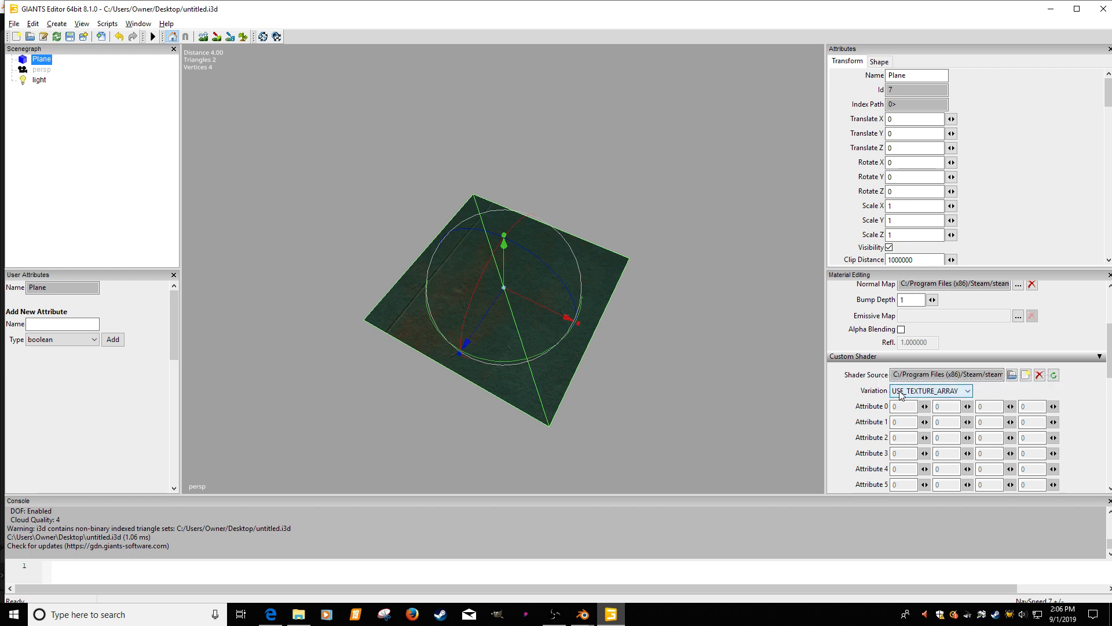
left_click(14, 23)
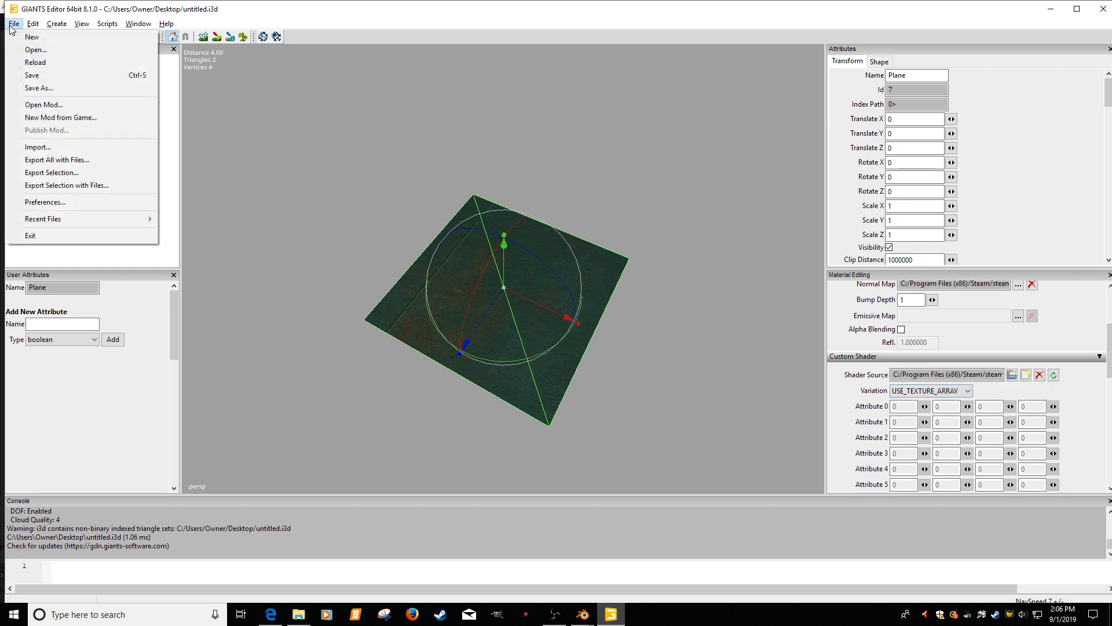
left_click(31, 88)
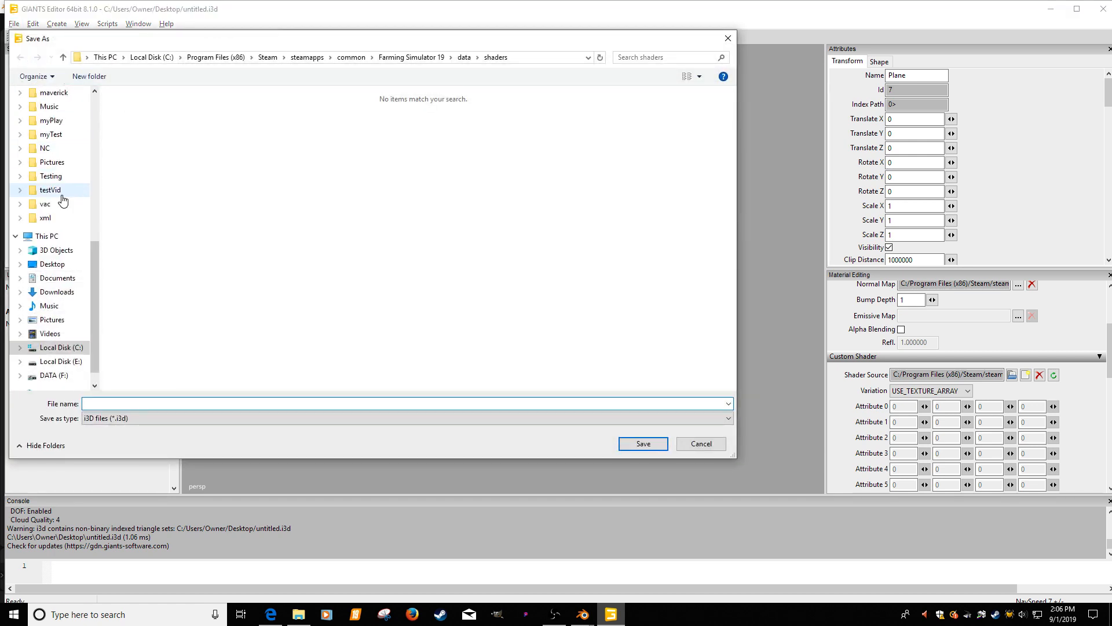
left_click(53, 264)
left_click(192, 402)
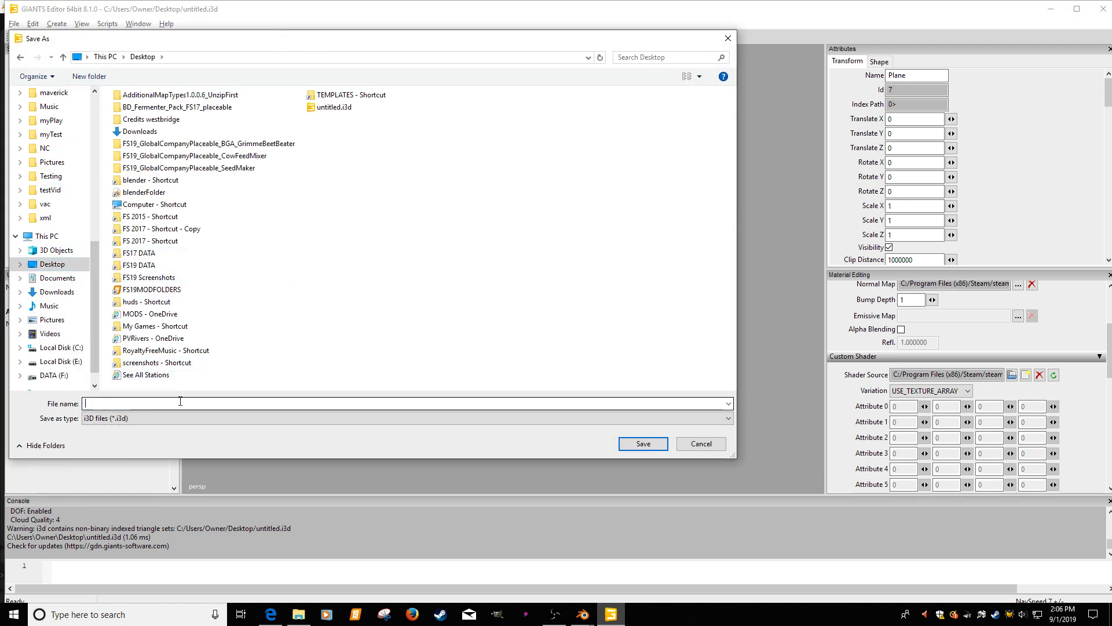
type("buildingShaderEurTextArray")
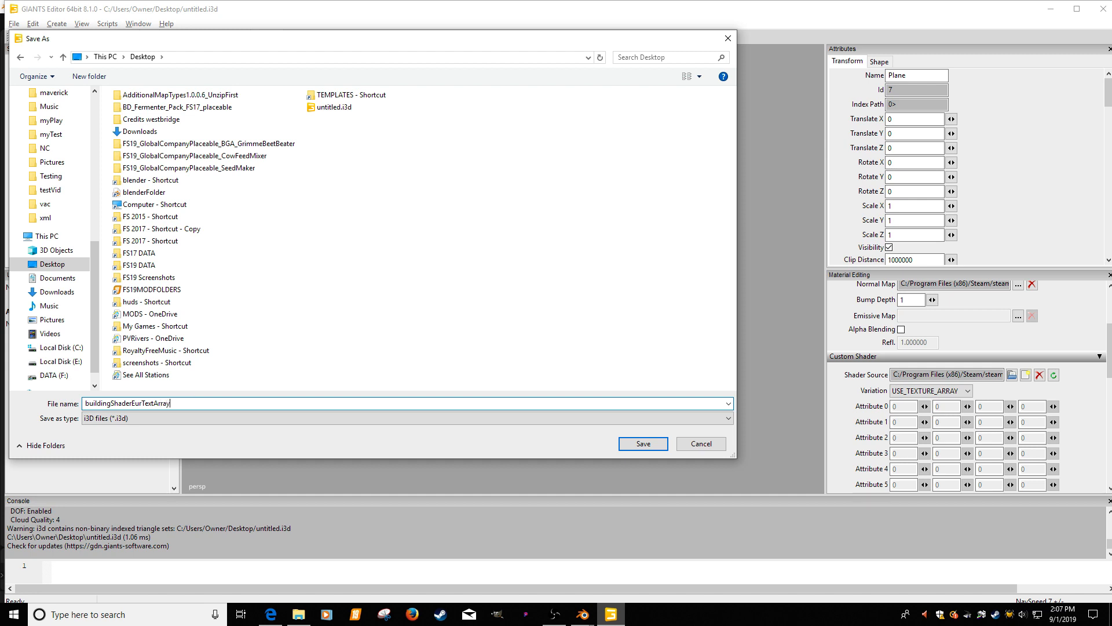
key("Return")
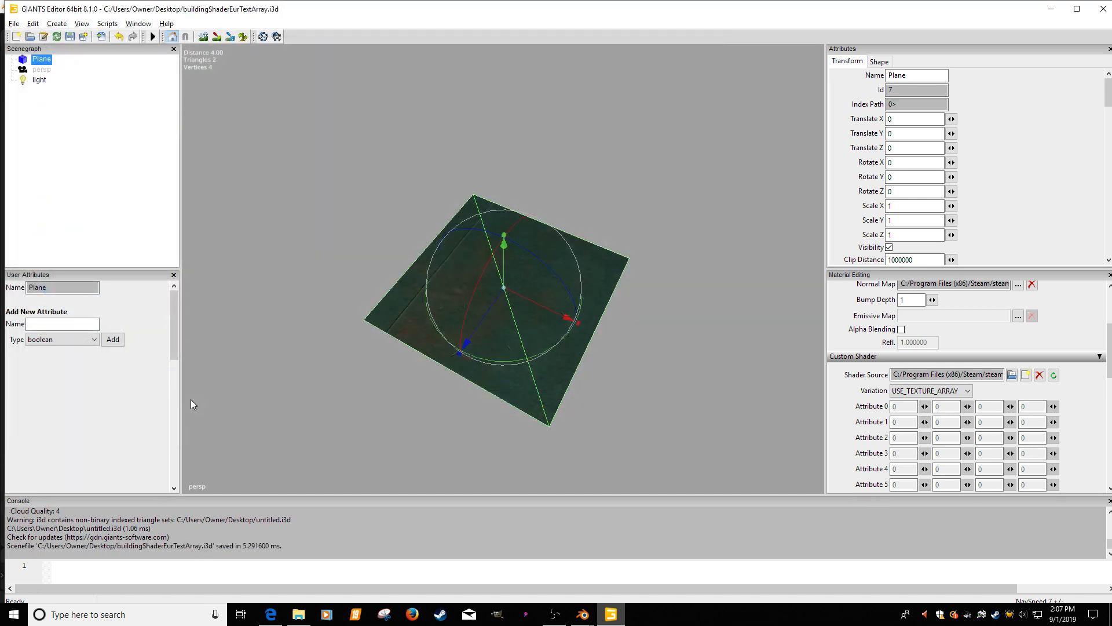
Step: Close GIANTS Editor, minimize Blender and open buildingShaderEurTextArray.i3d from the desktop in Notepad++
left_click(1103, 9)
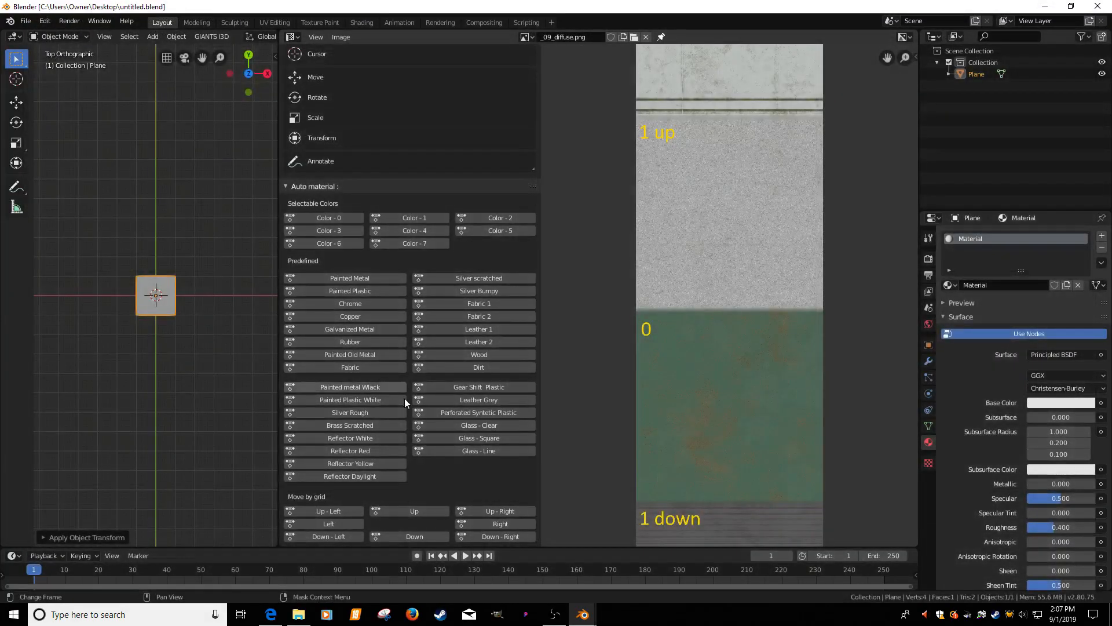
left_click(1044, 6)
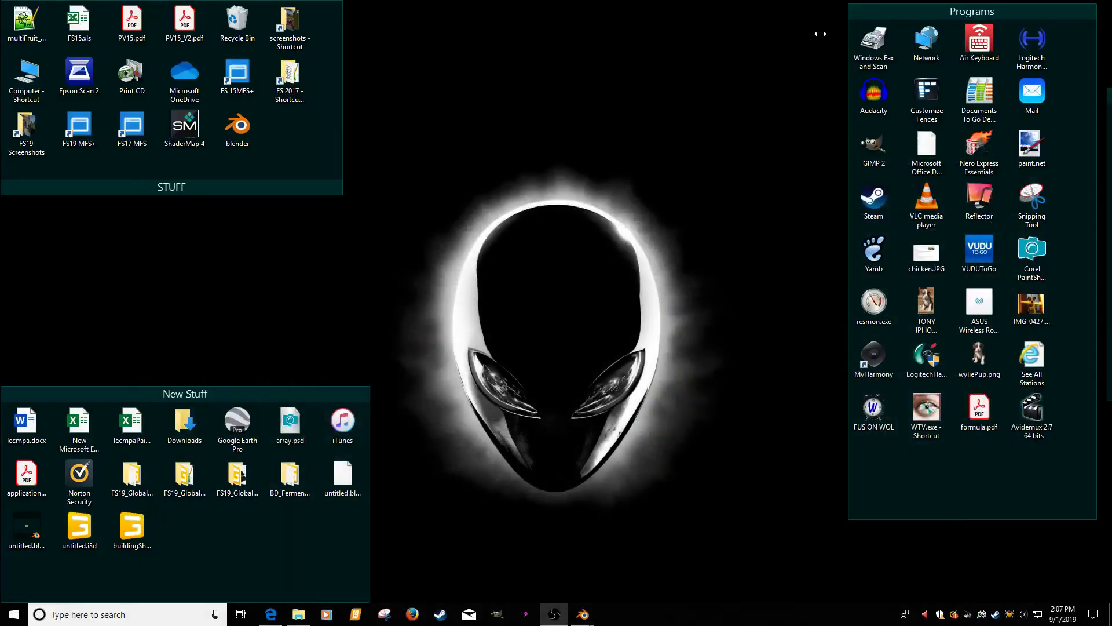
right_click(134, 544)
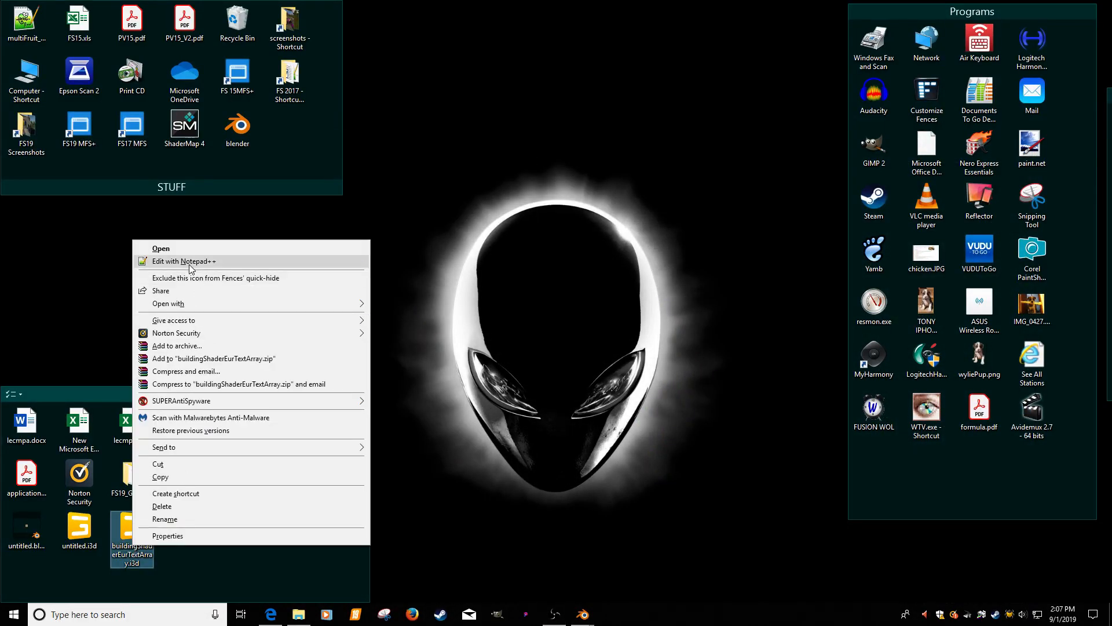
left_click(220, 262)
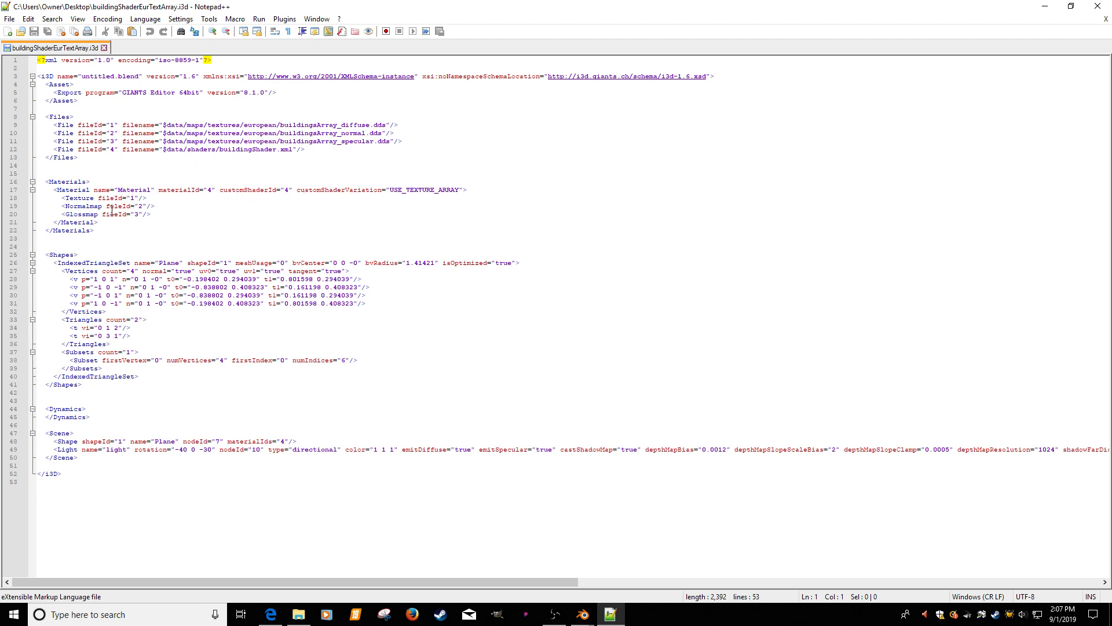
Step: Examine the Texture, Normalmap and Glossmap entries in the file's Materials section
left_click(77, 199)
left_click(82, 206)
left_click(88, 215)
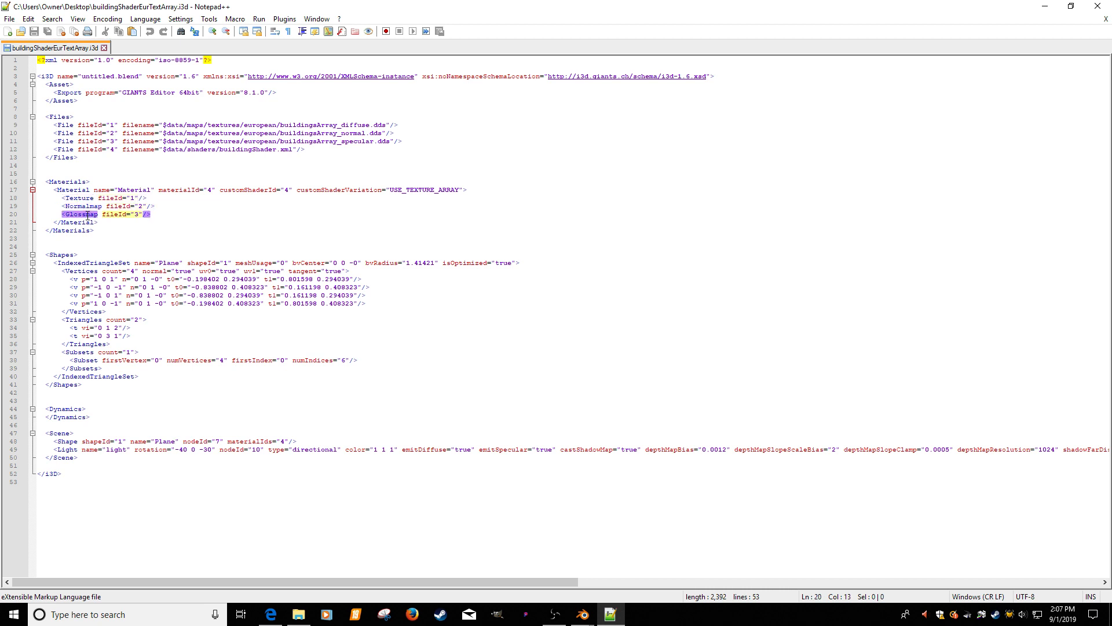
Step: Check the Plane shape's materialIds entry in the Scene section, minimize Notepad++ and switch to Blender's untitled.blend window
left_click(283, 442)
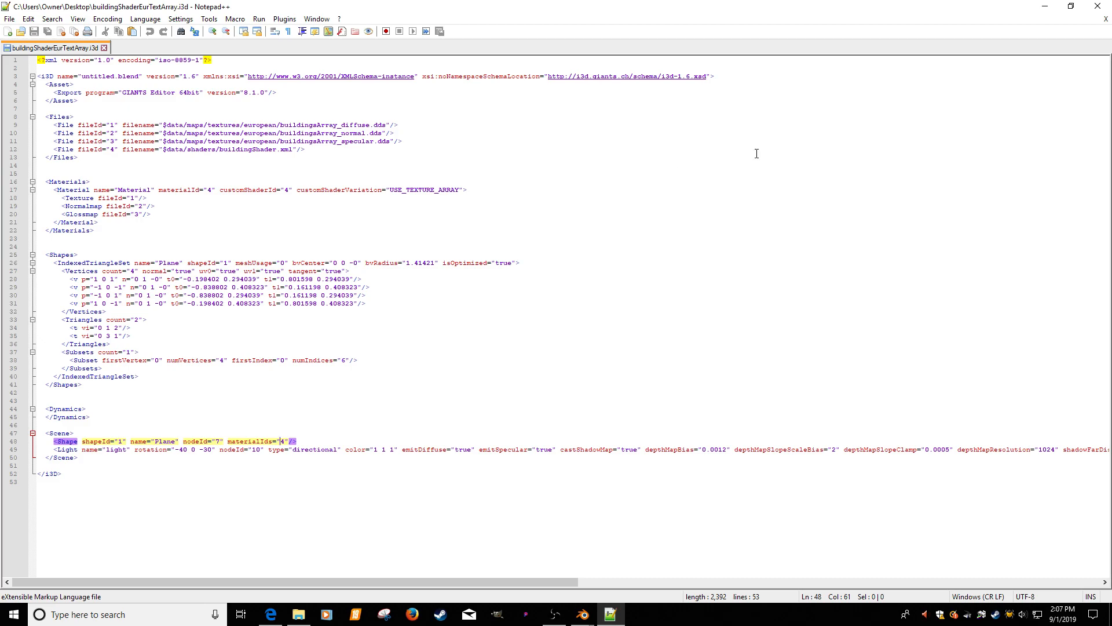
left_click(1044, 7)
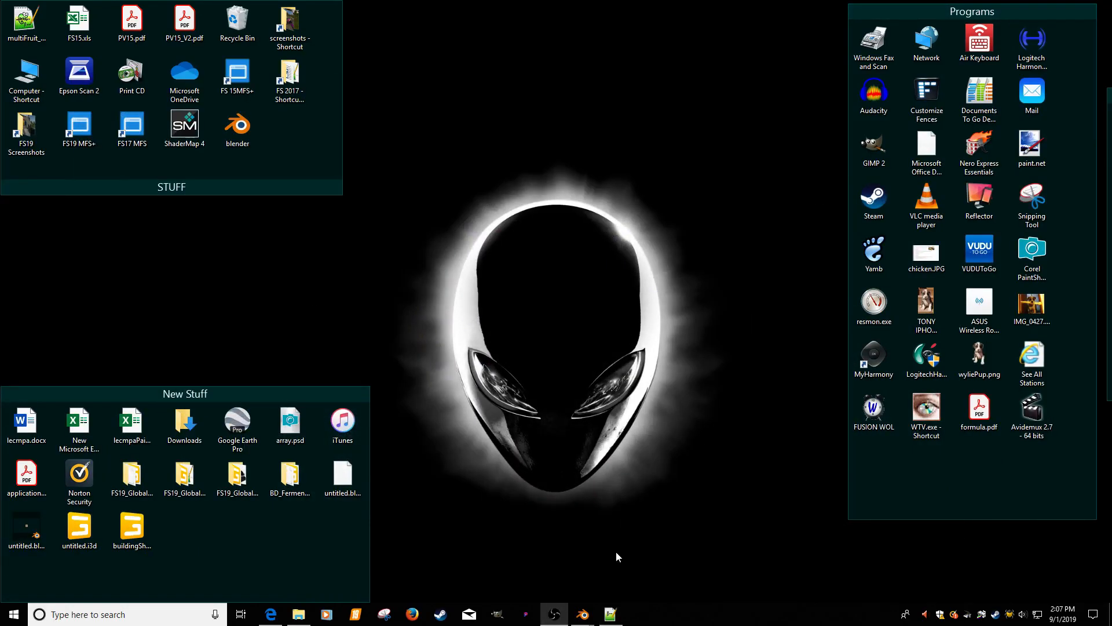
mouse_move(581, 611)
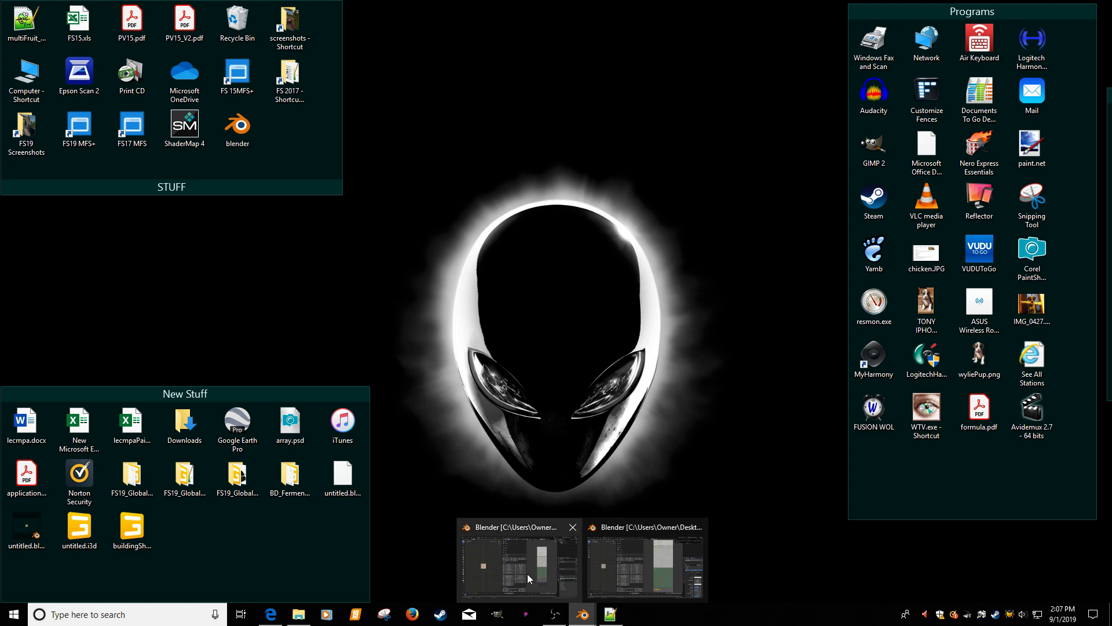
left_click(627, 529)
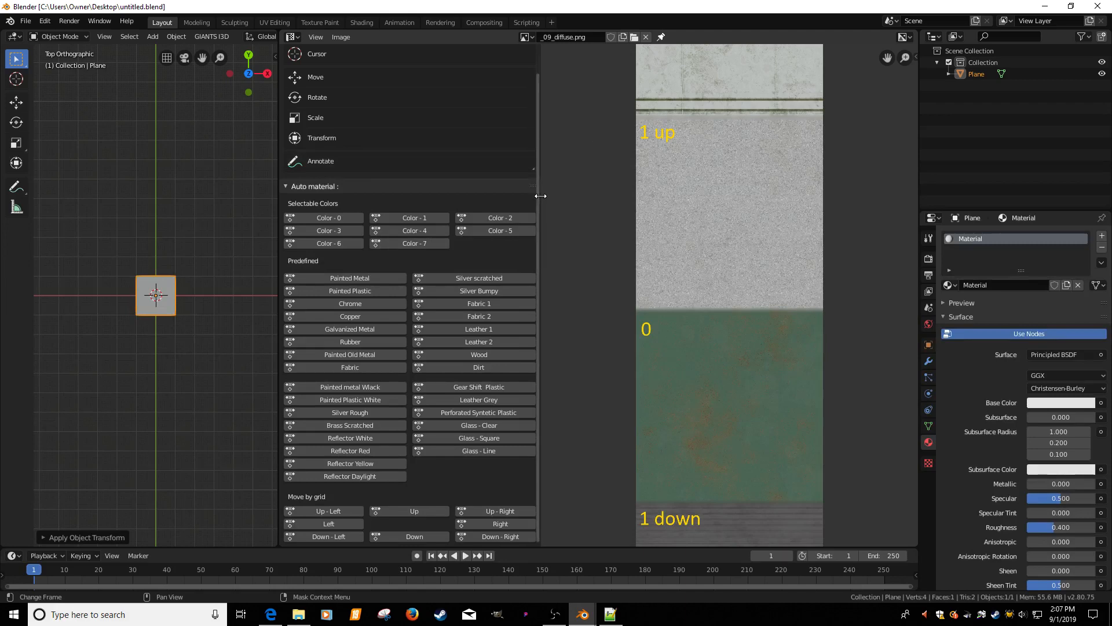
Step: In UVMap, move the plane's UV face onto the "1 down" texture and shift it one grid cell left
scroll(565, 228, "down", 3)
scroll(564, 228, "up", 1)
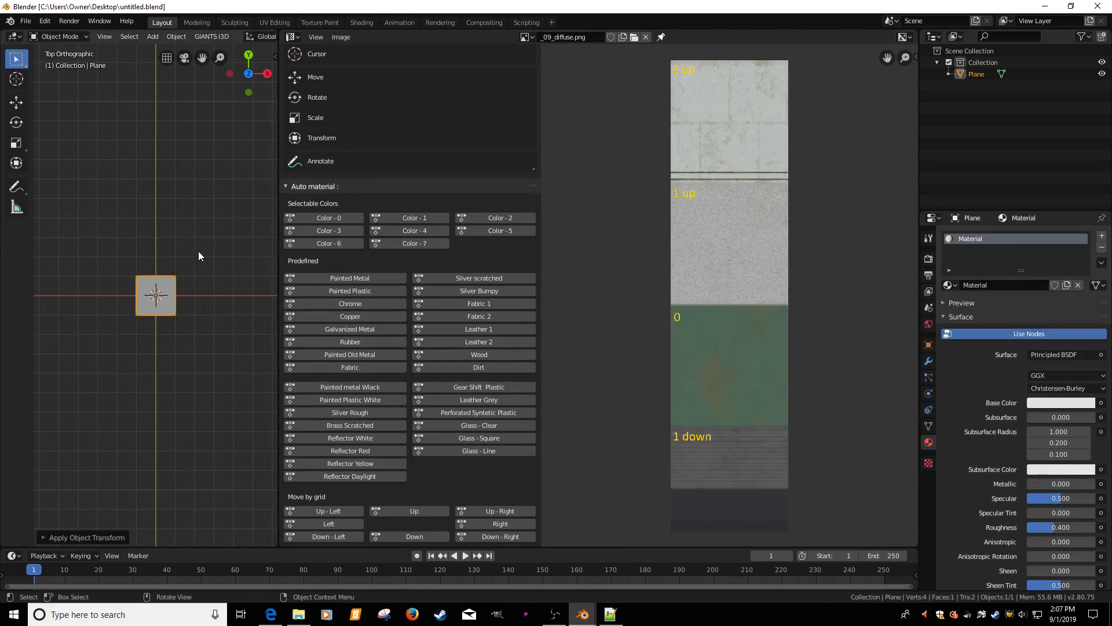
key("Tab")
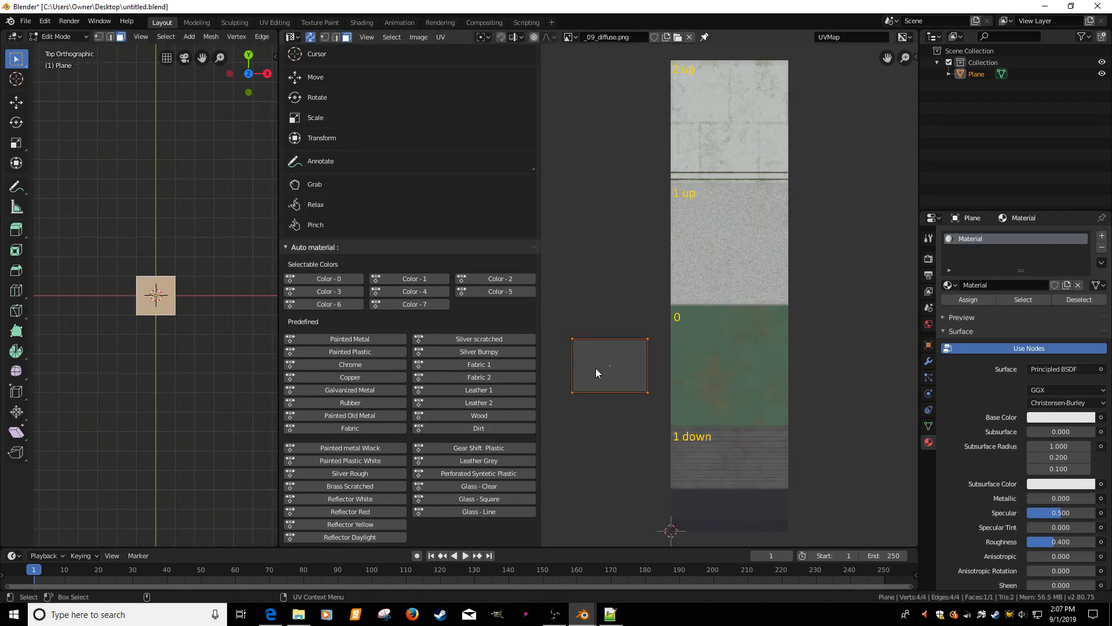
key("g")
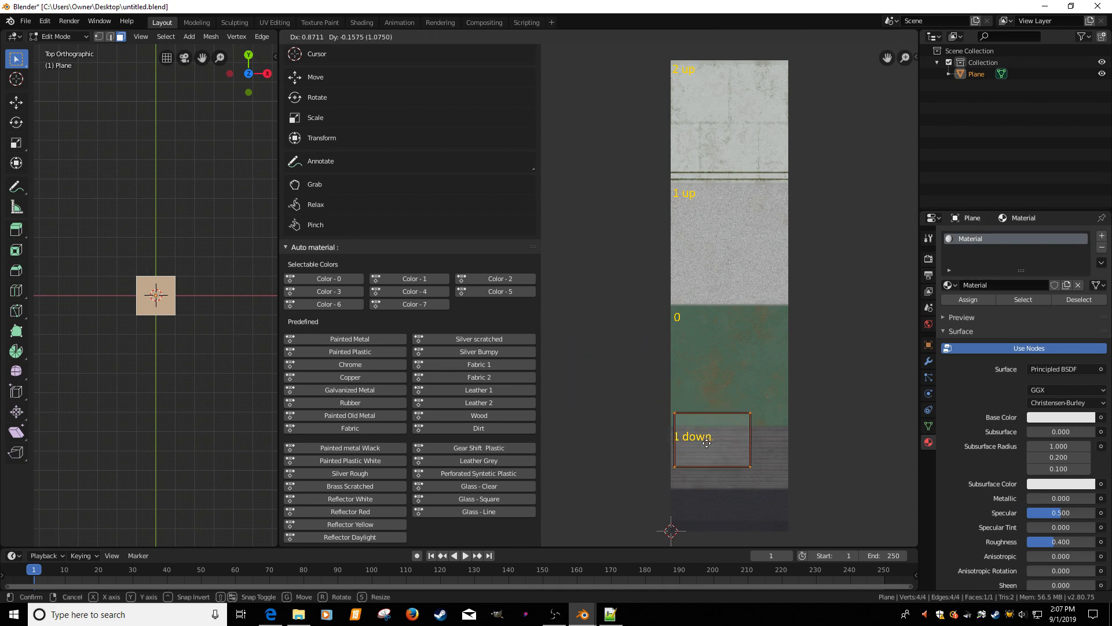
left_click(725, 462)
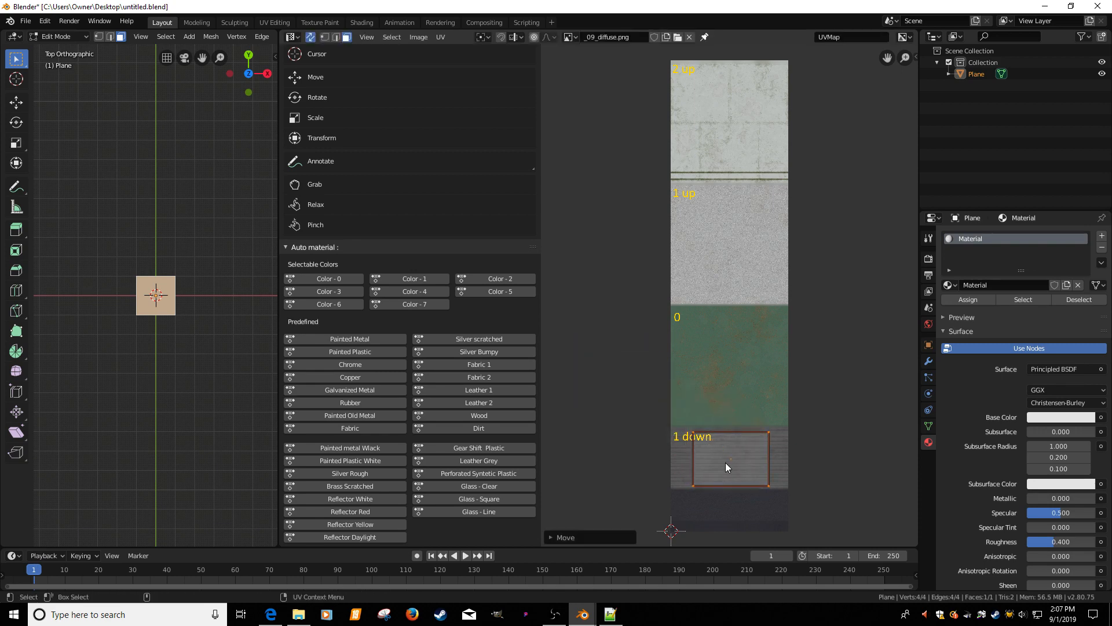
scroll(446, 485, "down", 3)
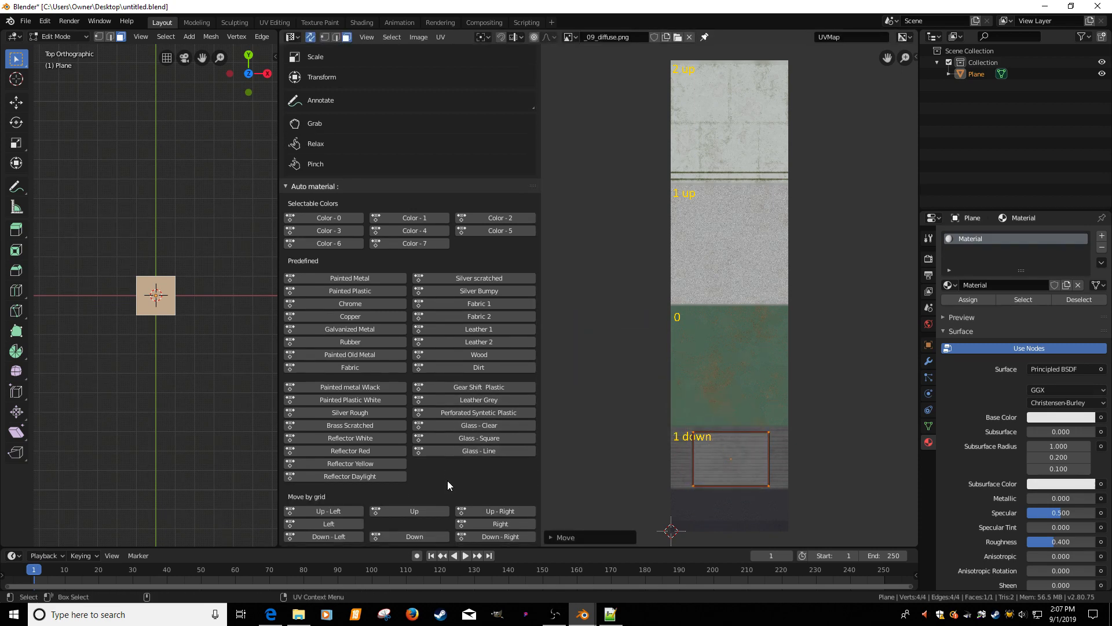
left_click(332, 521)
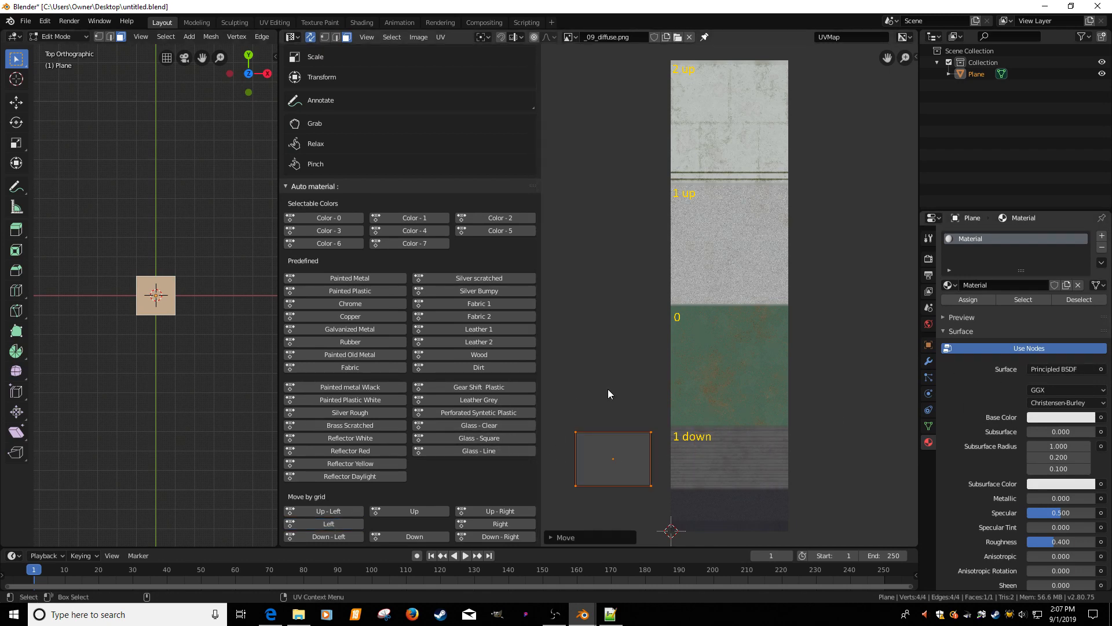
Step: Replace the plane's second UV map, UVMap.001, with a new one and shift its UV face one grid cell right
left_click(928, 427)
left_click(984, 426)
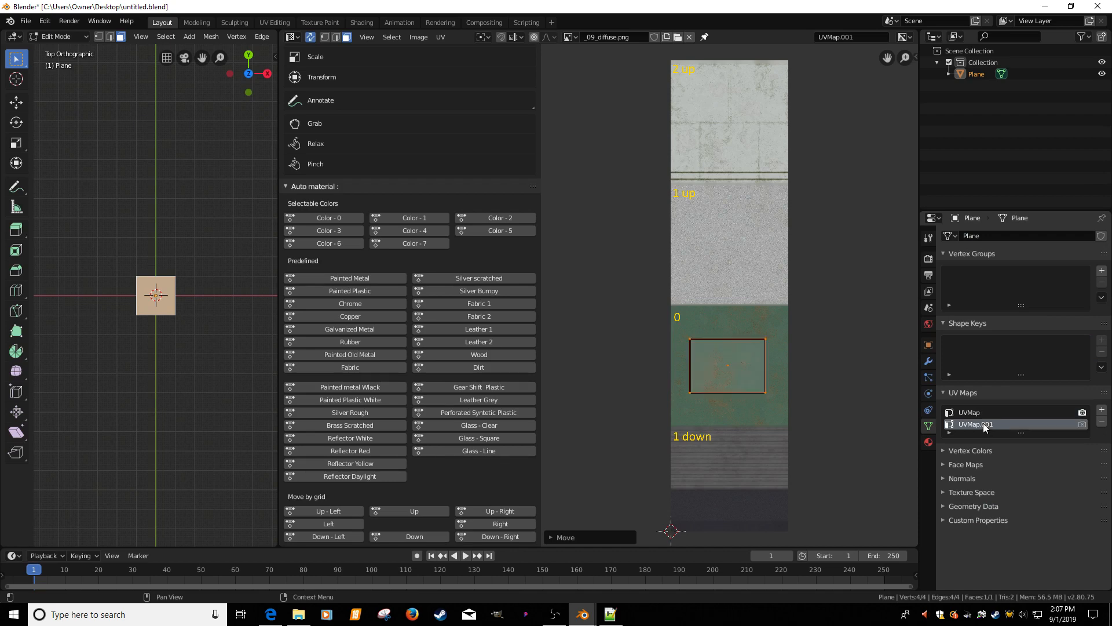
left_click(1101, 422)
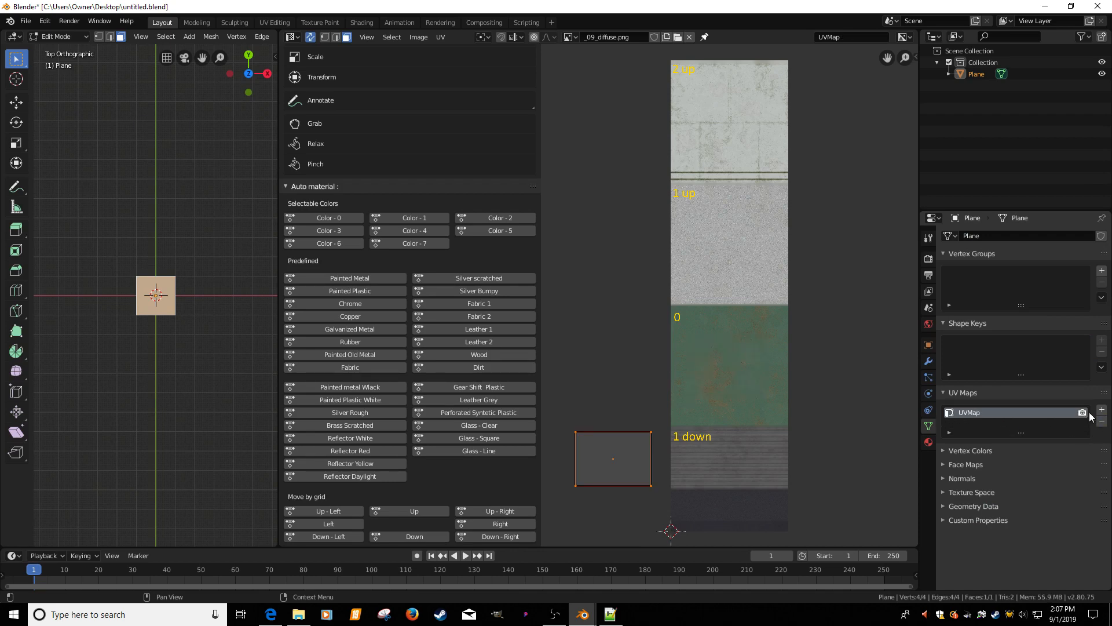
left_click(1102, 410)
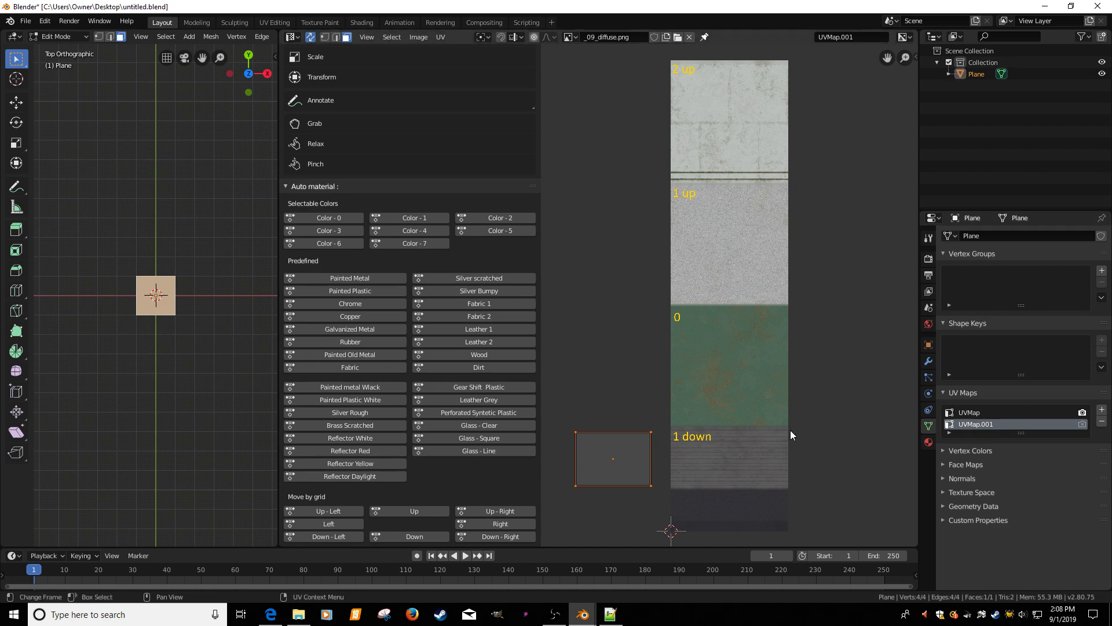
left_click(506, 523)
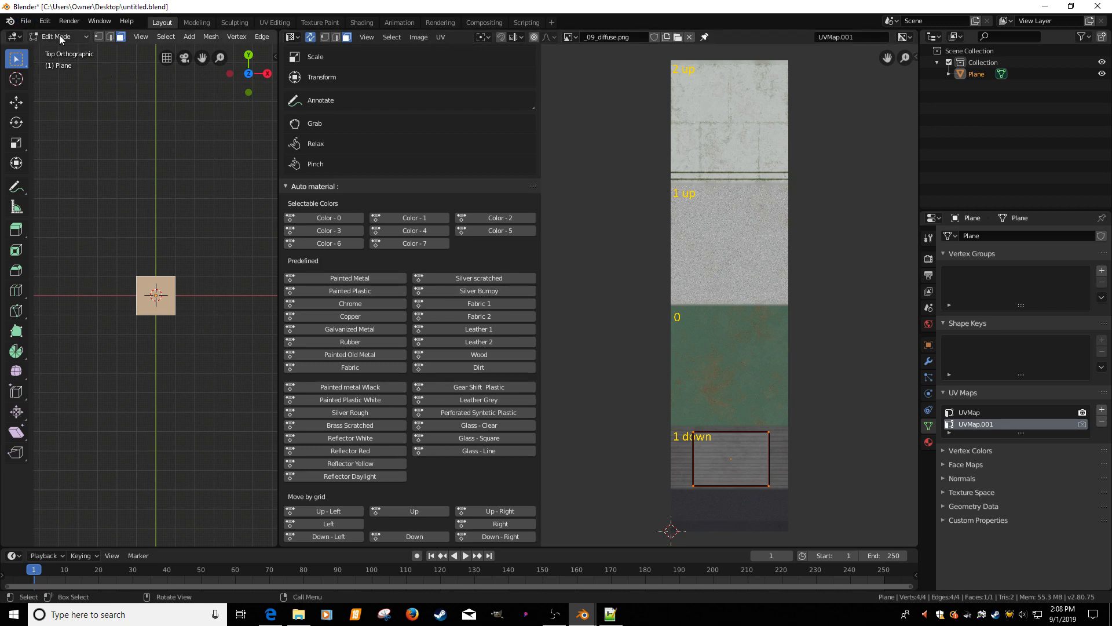
Step: Save the blend file and export the plane to the Desktop in GIANTS I3D format as untitled1.i3d
left_click(27, 22)
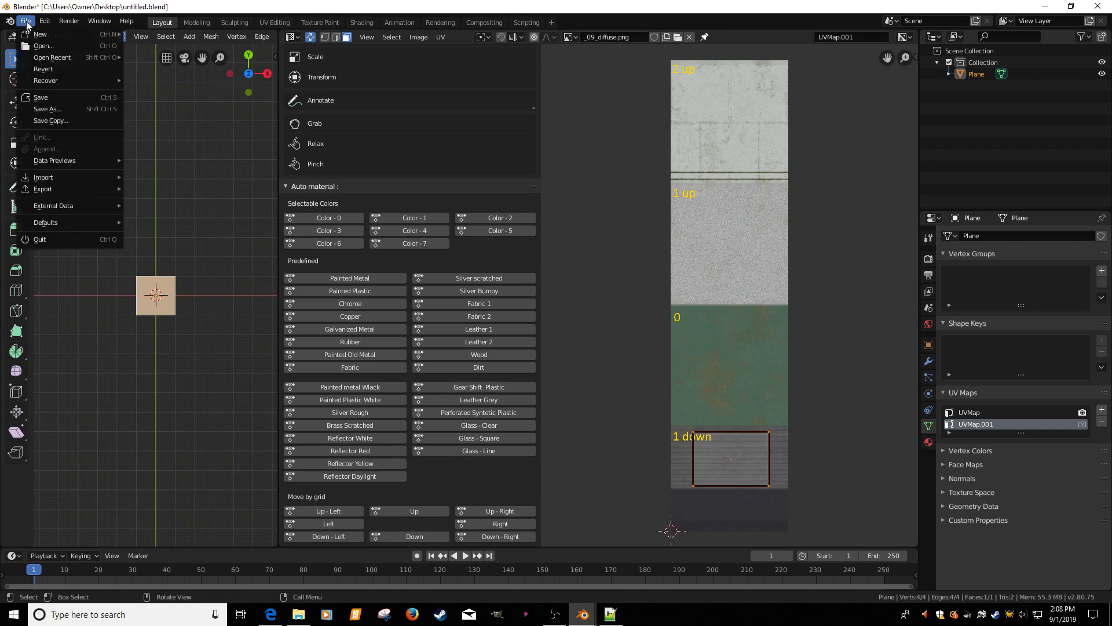
left_click(40, 97)
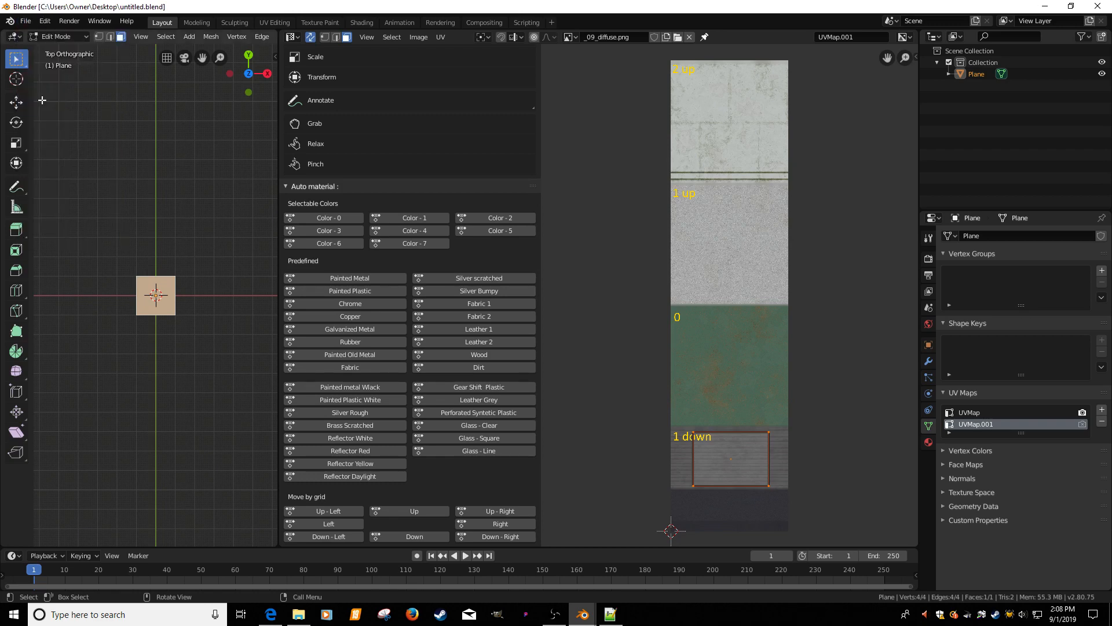
left_click(25, 21)
mouse_move(66, 191)
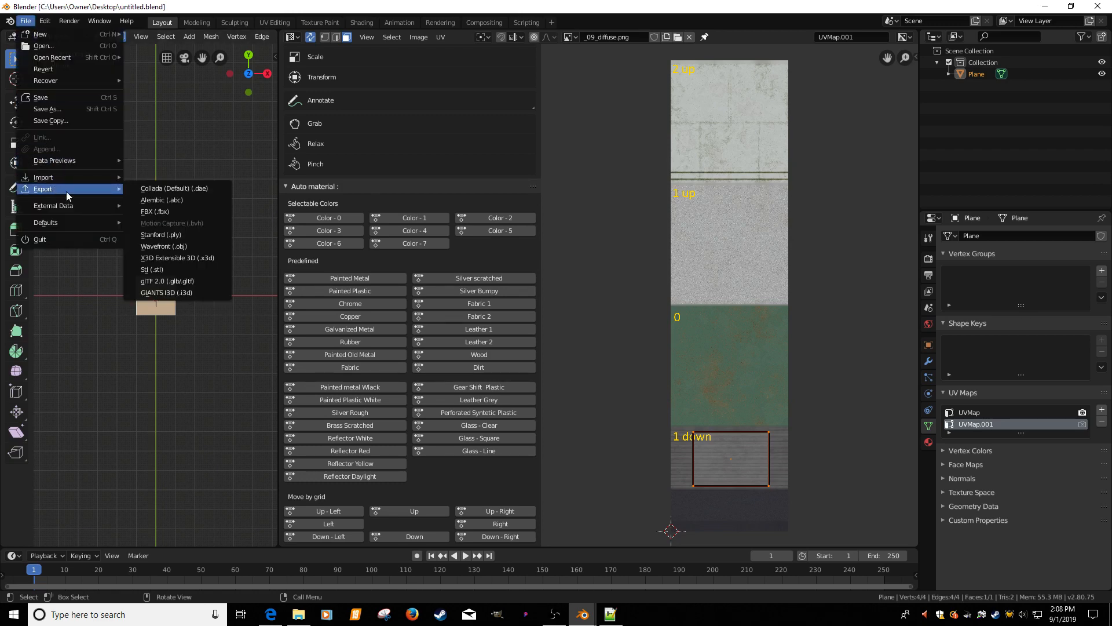
left_click(162, 293)
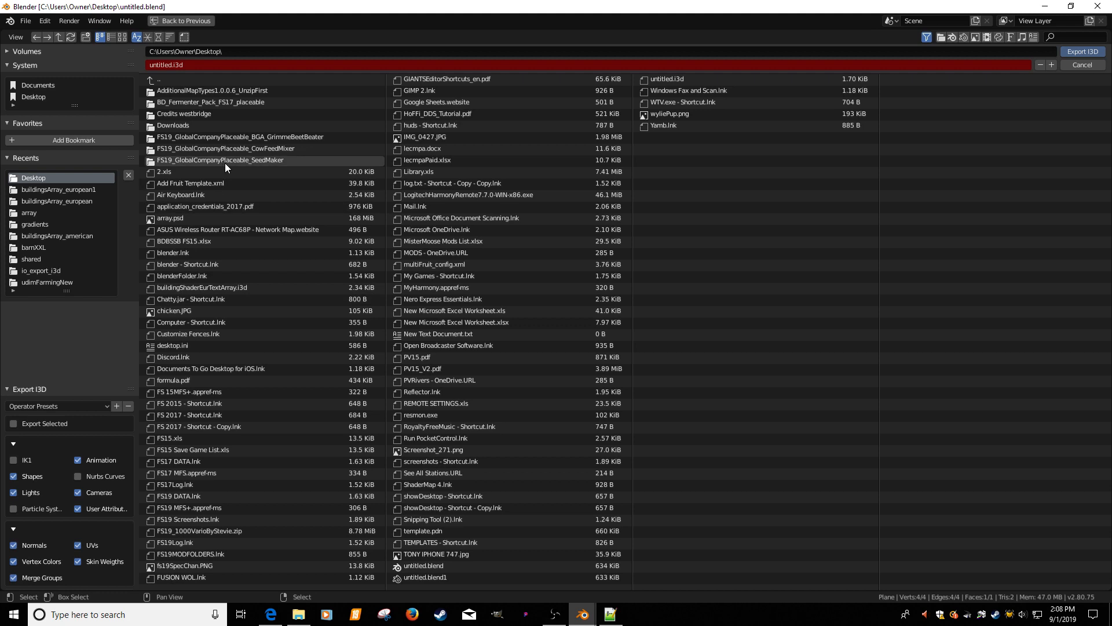
left_click(1051, 66)
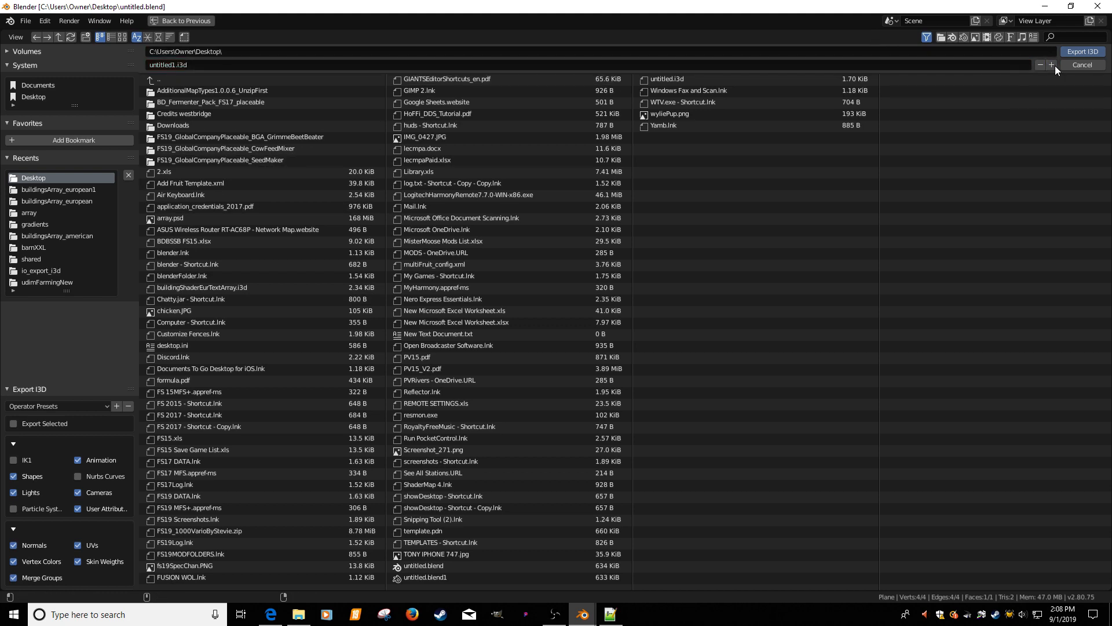
left_click(1073, 52)
Step: Minimize Blender, open untitled1.i3d from the desktop in Notepad++ and move it to the other view beside buildingShaderEurTextArray.i3d
left_click(1045, 6)
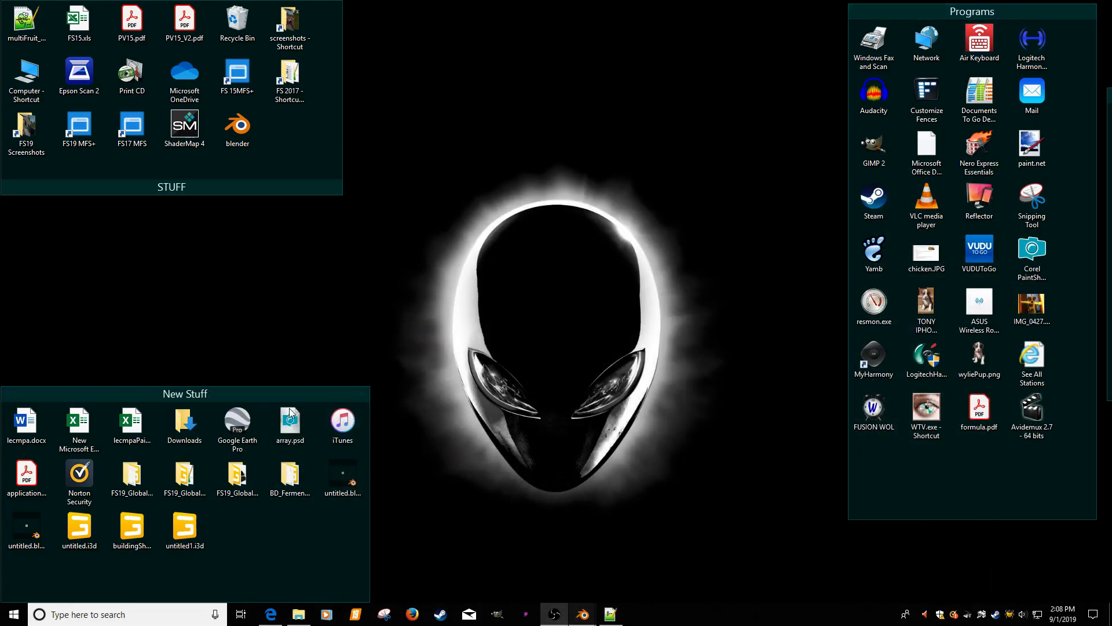
right_click(175, 529)
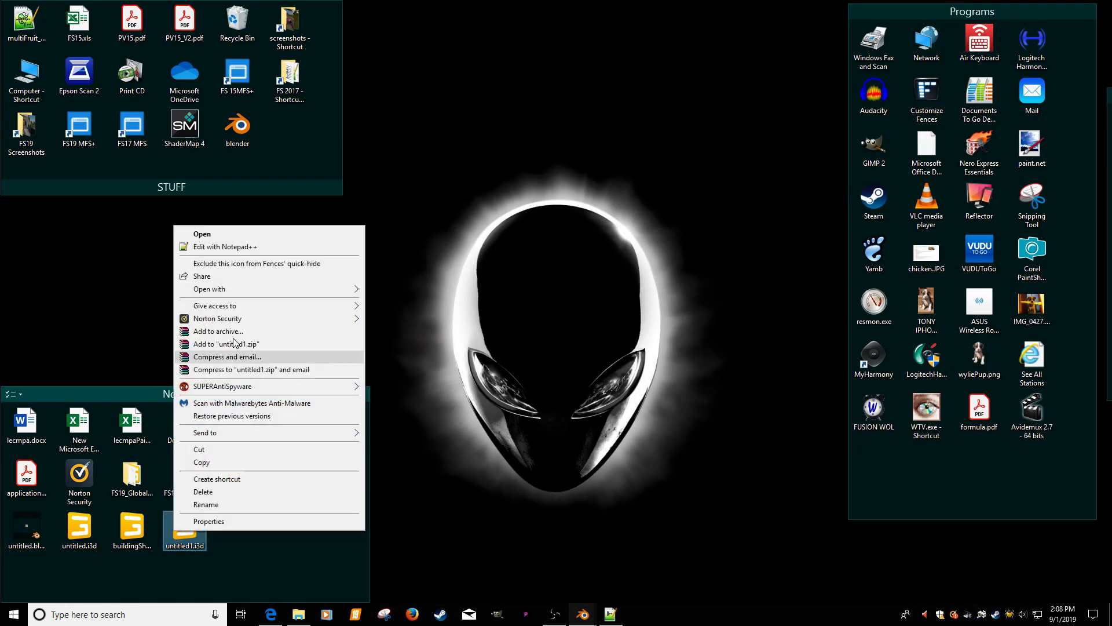
left_click(225, 246)
right_click(145, 50)
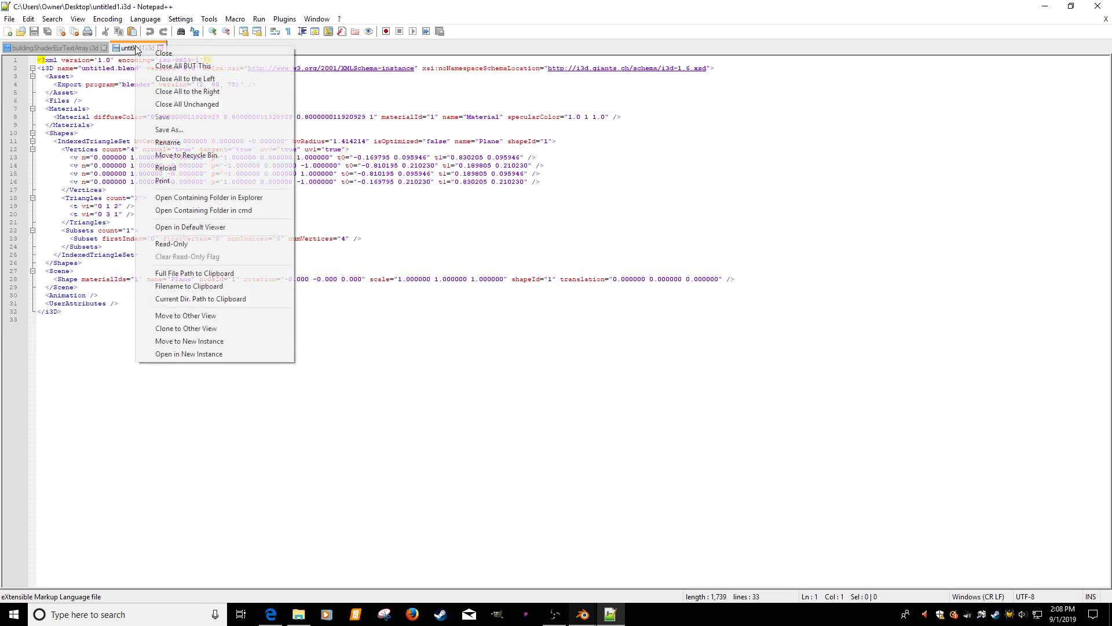
left_click(186, 315)
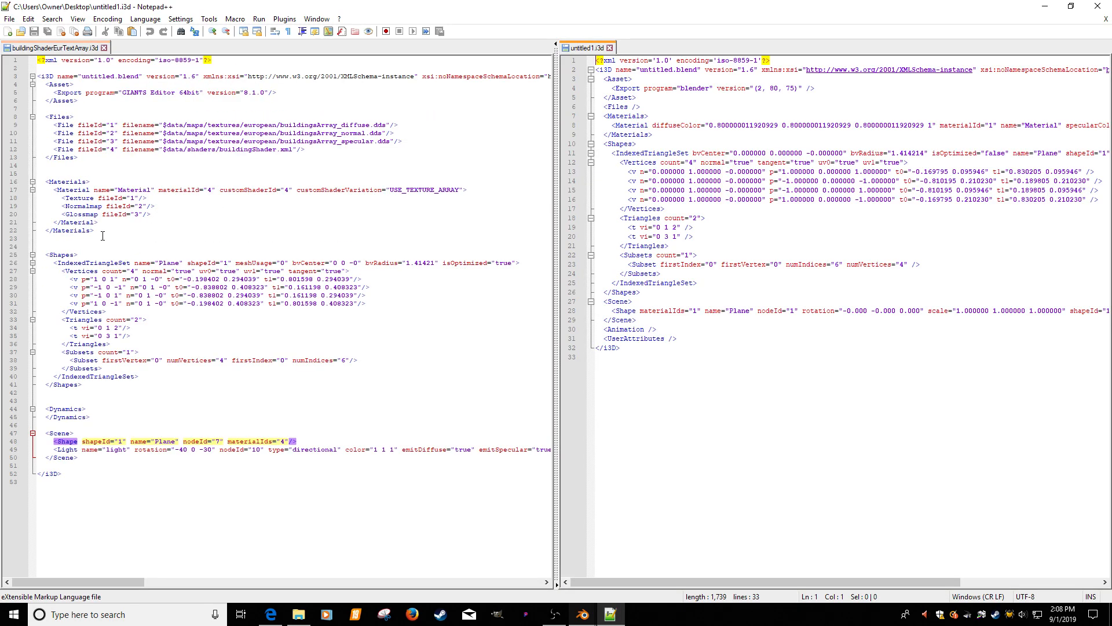
Step: Replace the Files and Materials sections of untitled1.i3d with those copied from buildingShaderEurTextArray.i3d
left_click_drag(102, 236, 58, 215)
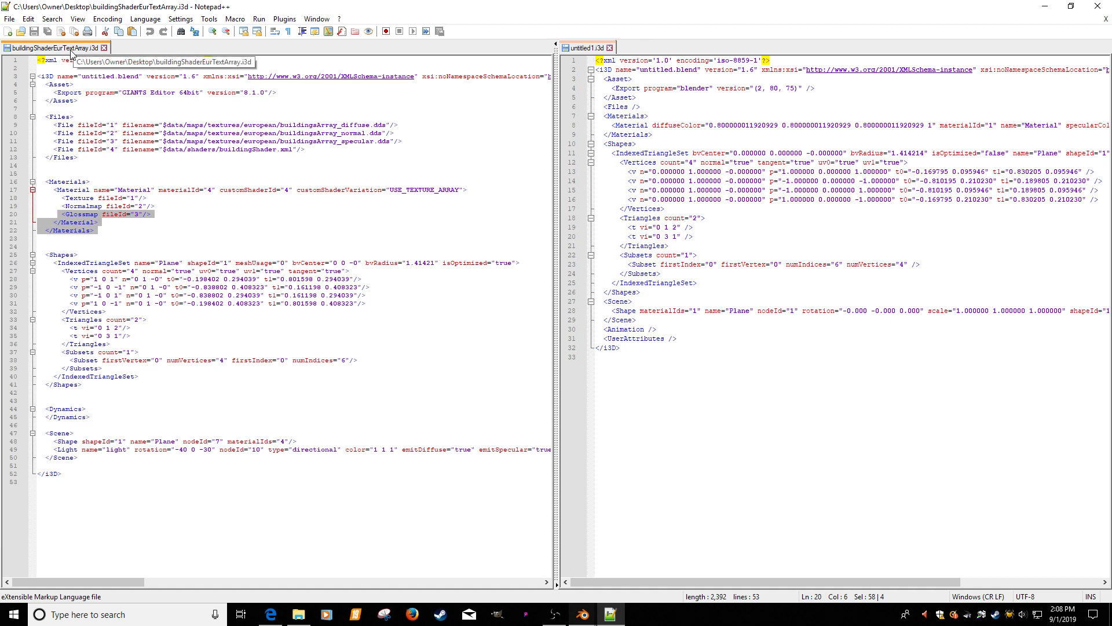
left_click_drag(121, 233, 37, 117)
key("ctrl+c")
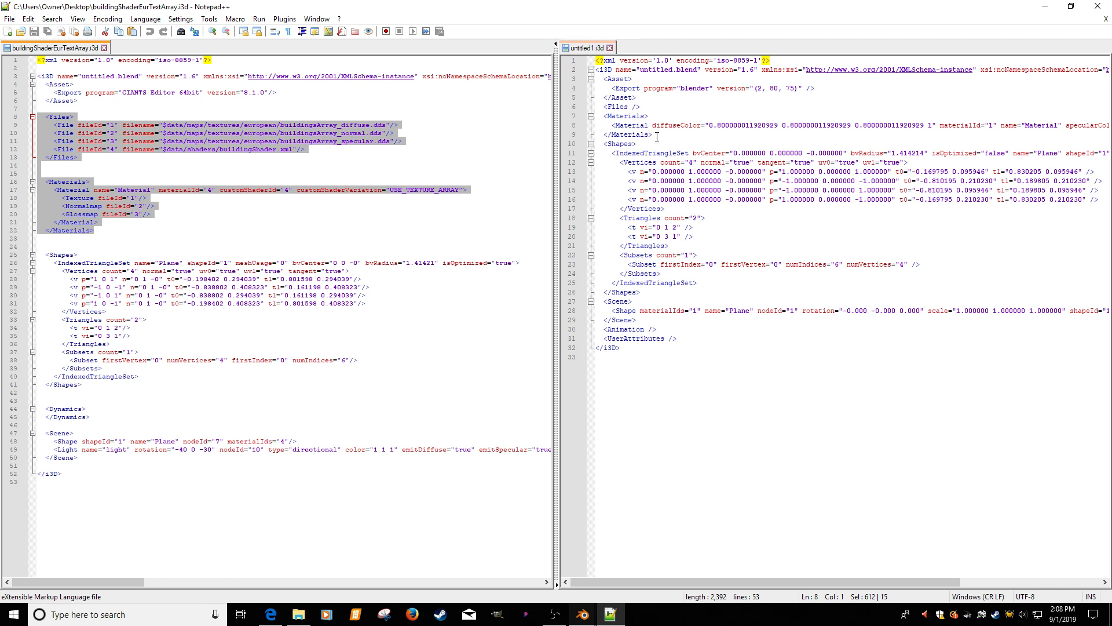
left_click_drag(657, 136, 566, 109)
key("ctrl+v")
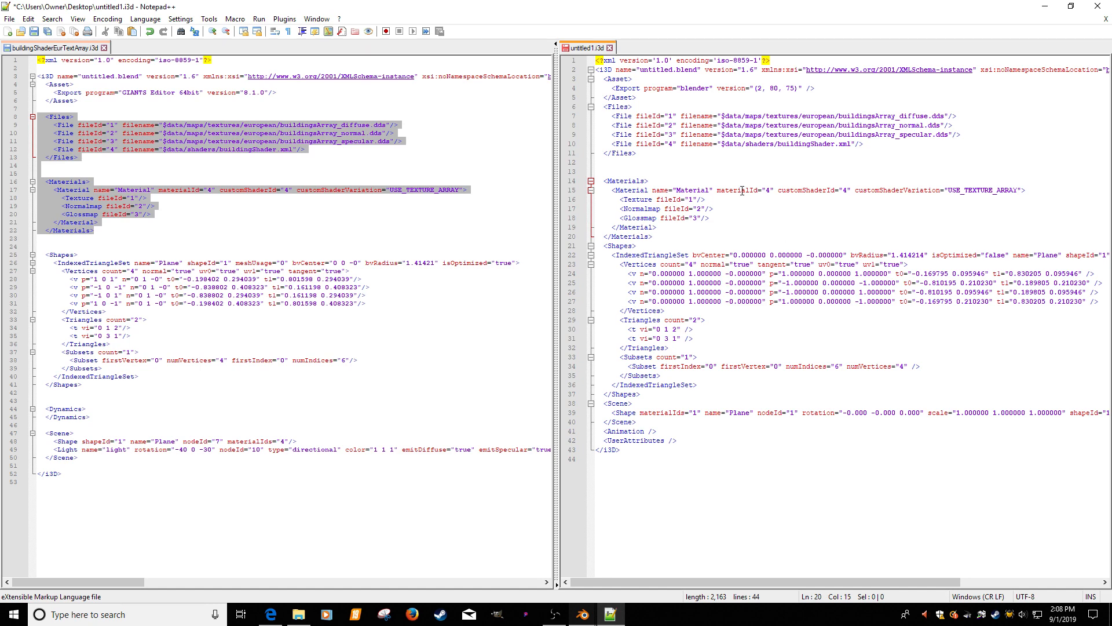
Step: Set the Plane shape's materialIds to 4 in untitled1.i3d to match the pasted material, and save the file
left_click(769, 192)
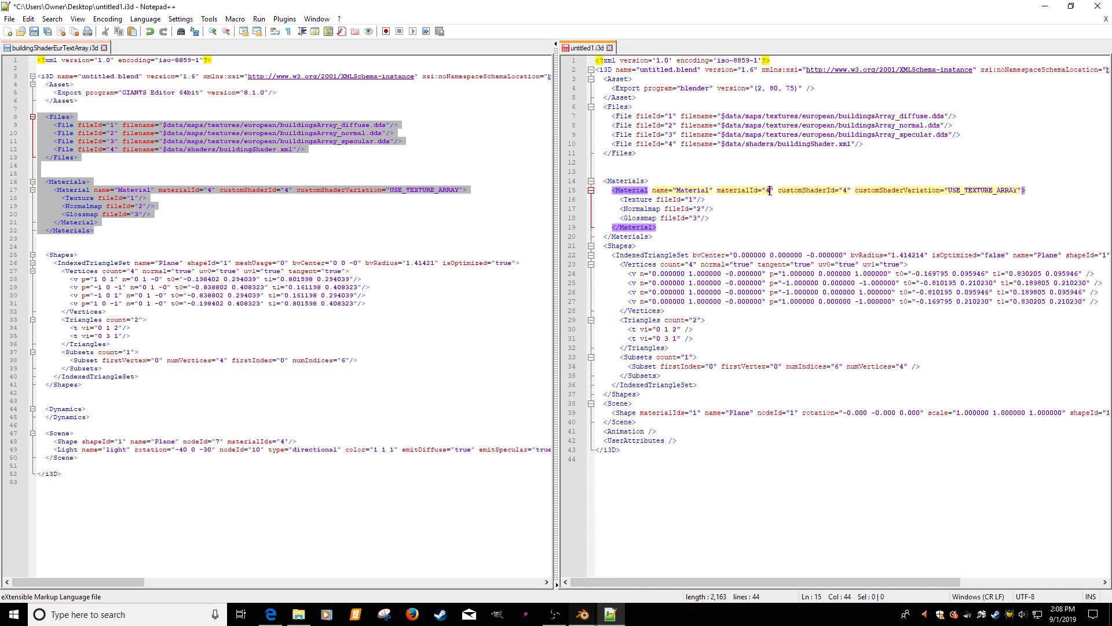
left_click(698, 413)
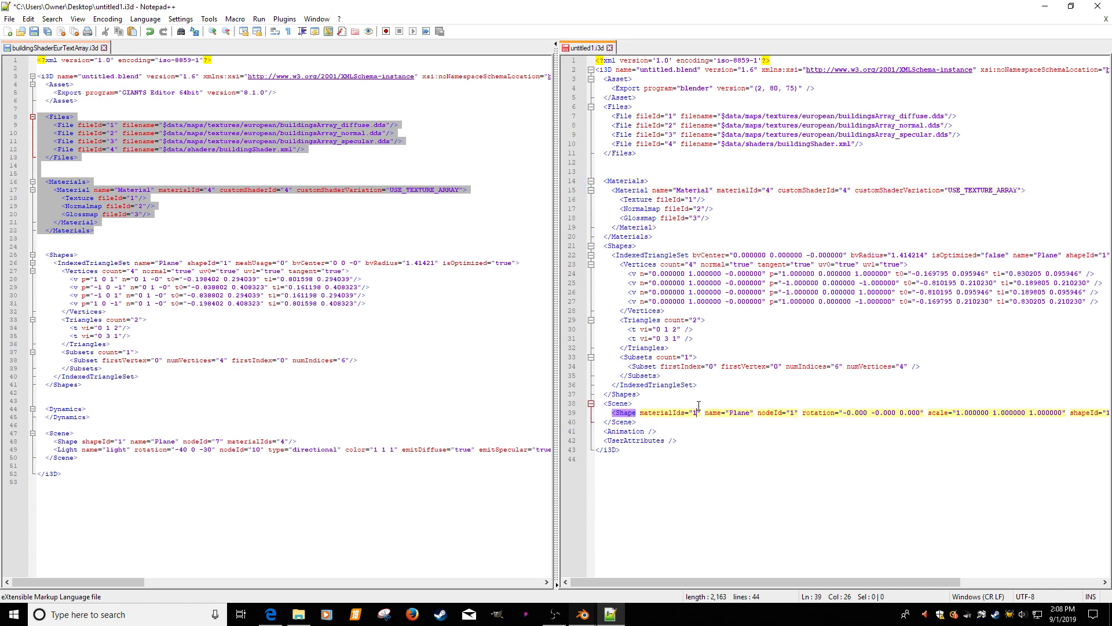
key("BackSpace")
type("4")
left_click(34, 31)
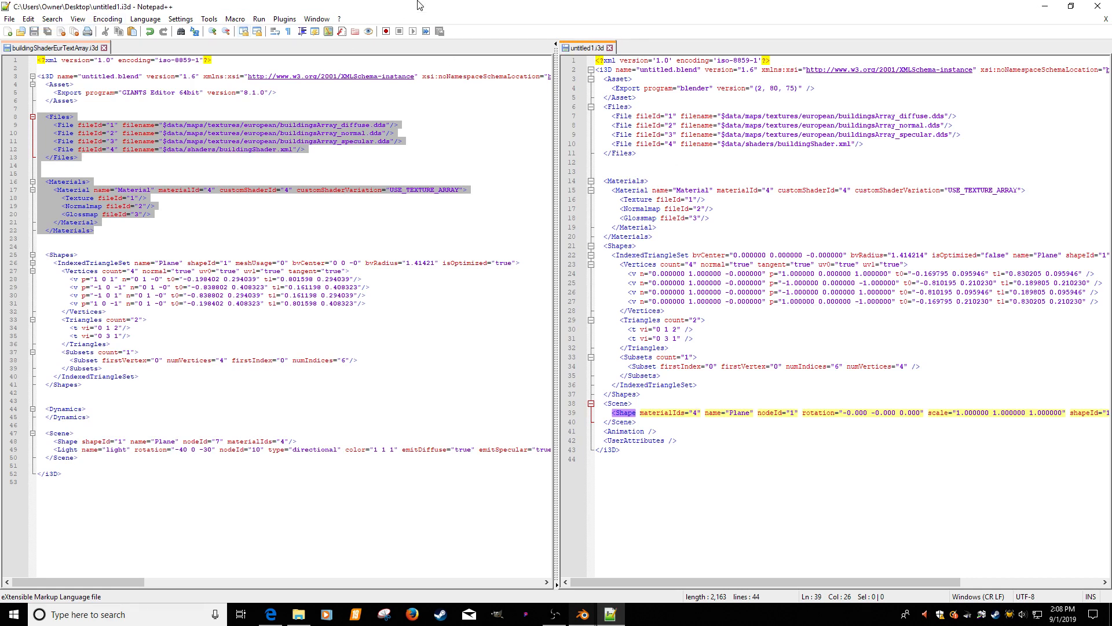
Step: Minimize Notepad++ and open untitled1.i3d from the desktop in GIANTS Editor 8.1.0
left_click(1044, 6)
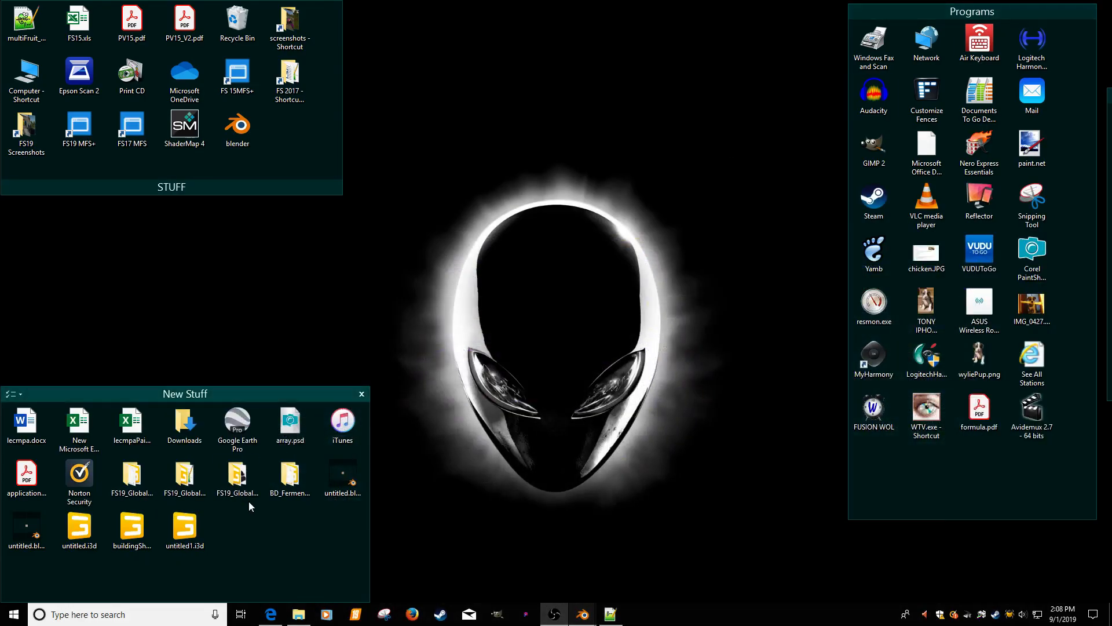
double_click(181, 537)
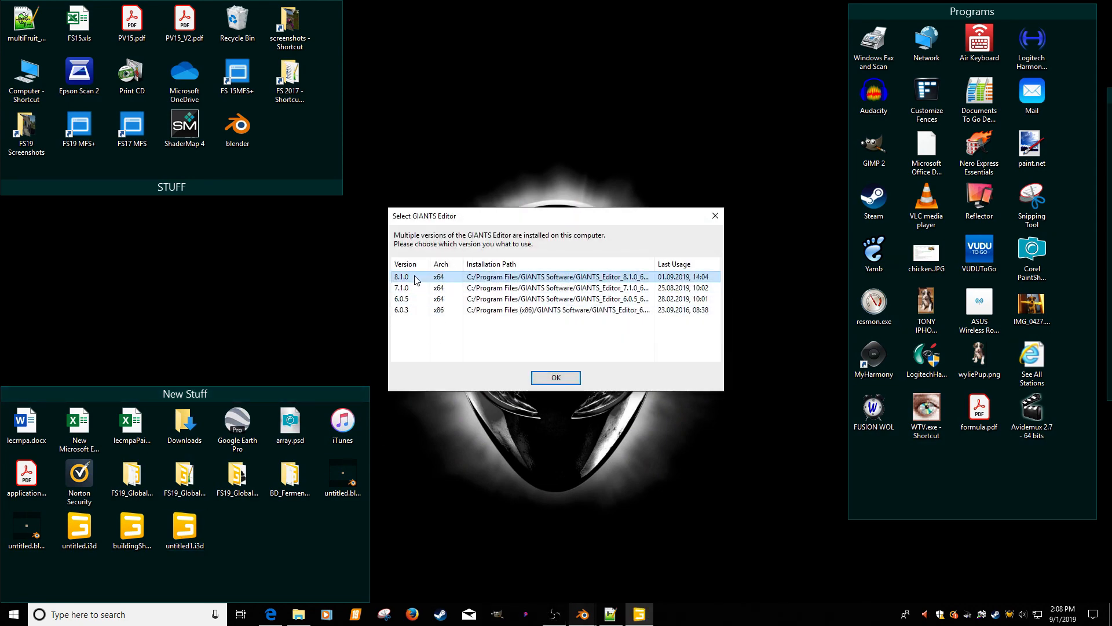
double_click(415, 277)
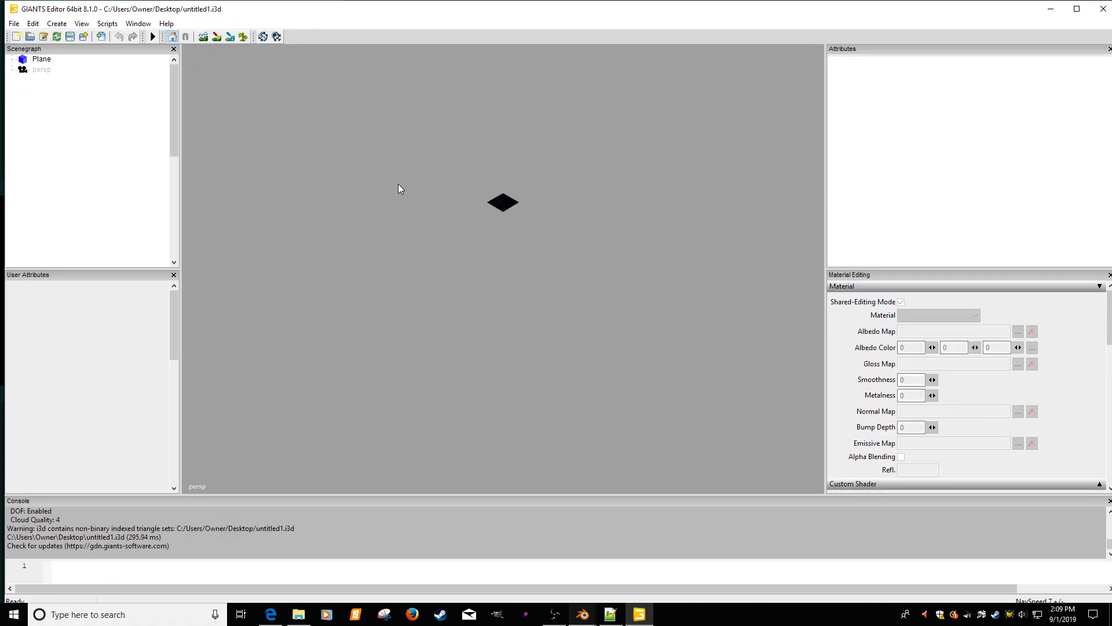
Step: Add a light to the scene and inspect the textured plane up close from above
right_click_drag(423, 137, 443, 126, "alt")
middle_click_drag(443, 126, 463, 191, "alt")
right_click_drag(464, 191, 547, 163, "alt")
middle_click_drag(513, 153, 503, 267, "alt")
right_click_drag(503, 267, 558, 208, "alt")
left_click_drag(557, 208, 510, 305, "alt")
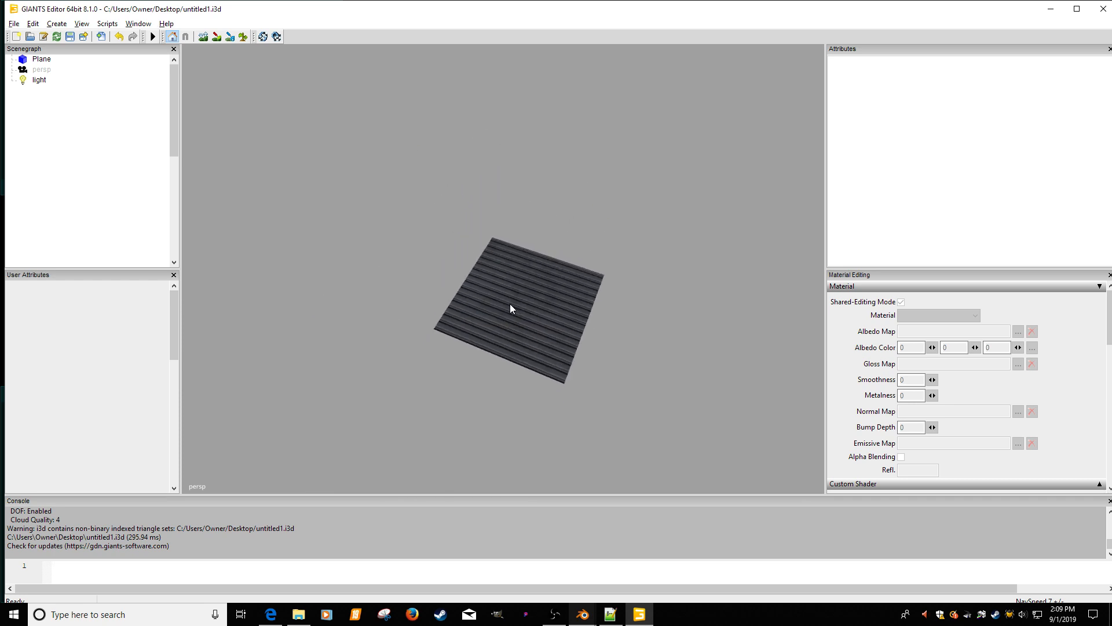
mouse_move(583, 613)
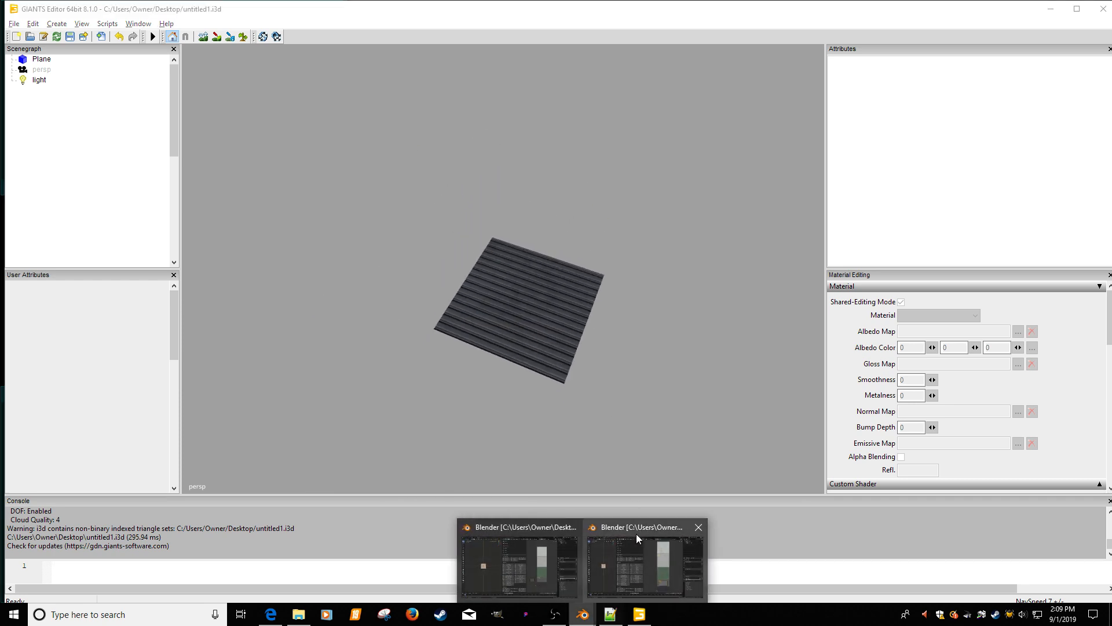
left_click(637, 523)
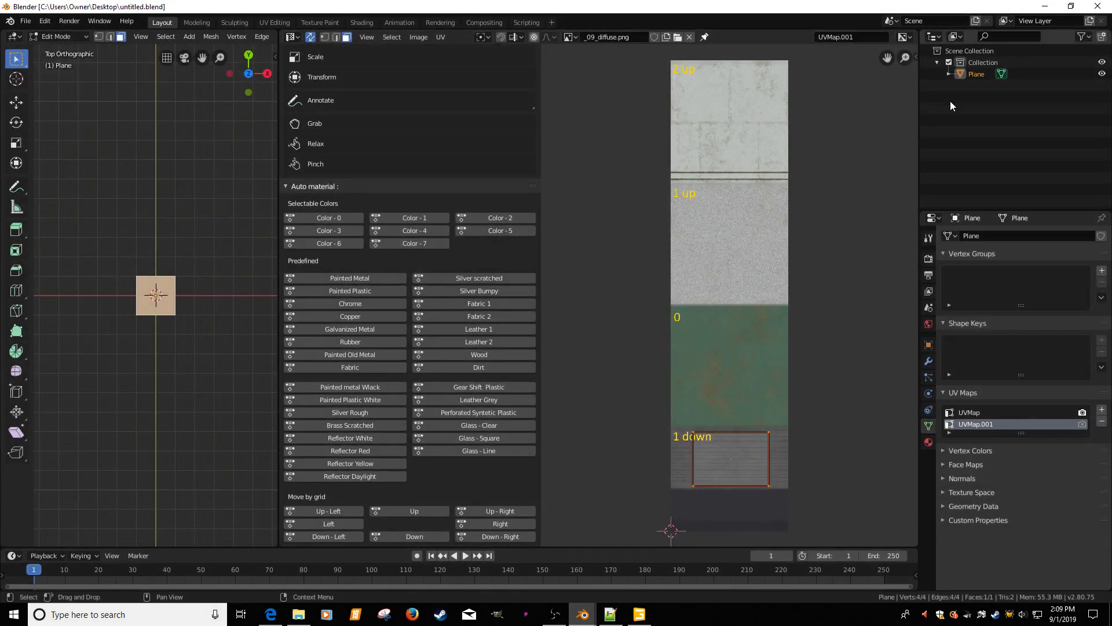
left_click(1046, 6)
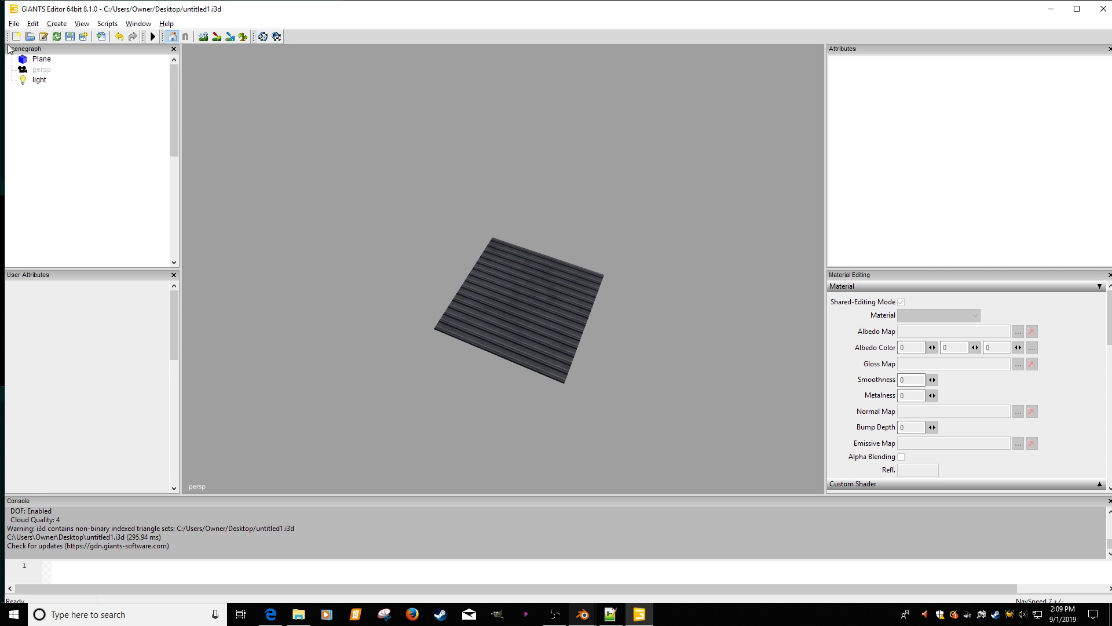
Step: Switch the Plane material's custom shader variation from the plain texture array to the USE_TEXTURE_ARRAY color option
left_click(40, 59)
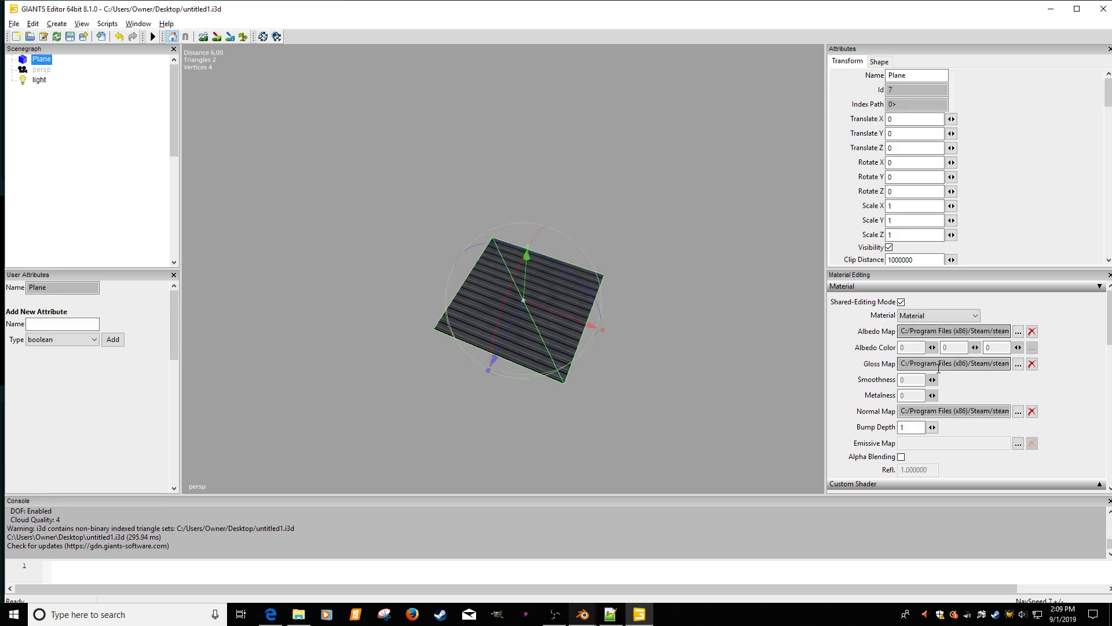
left_click_drag(1108, 324, 1106, 363)
left_click(1054, 360)
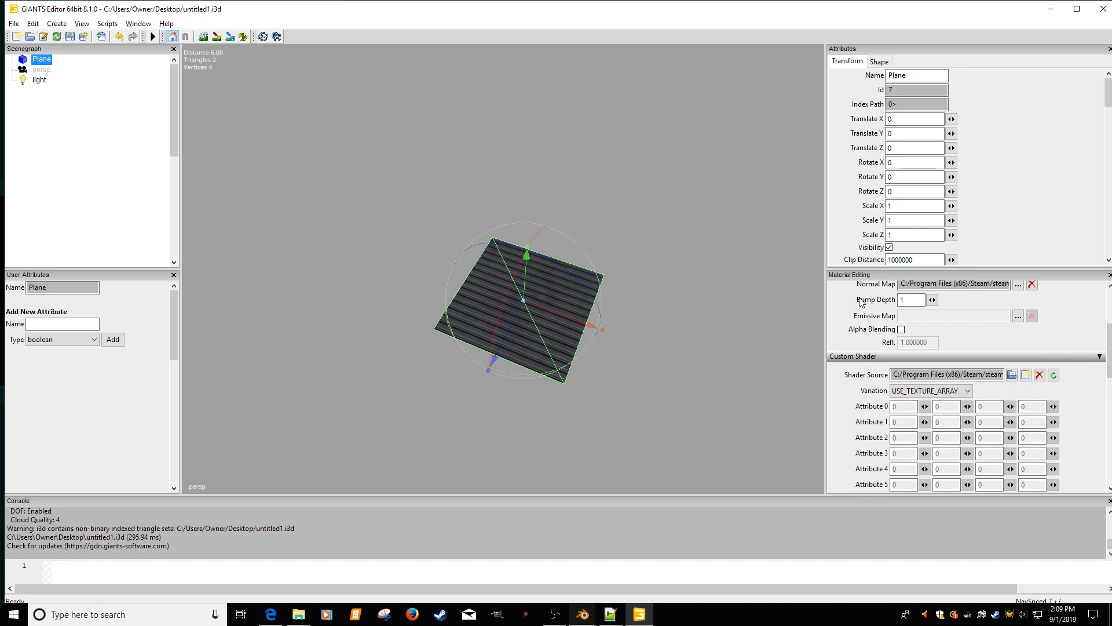
left_click(967, 390)
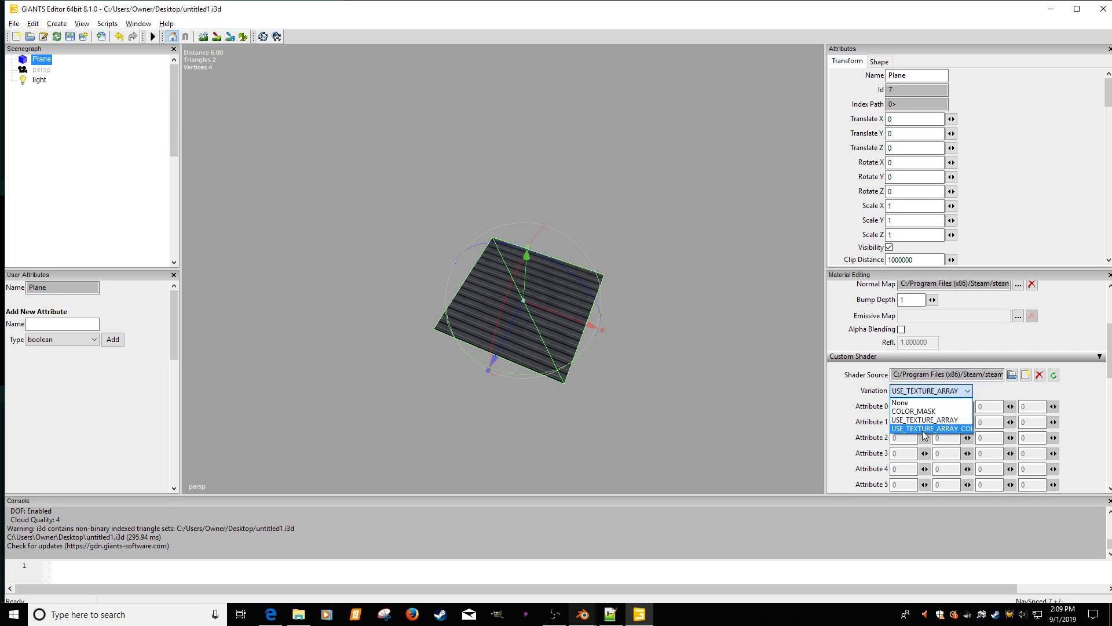
left_click(925, 429)
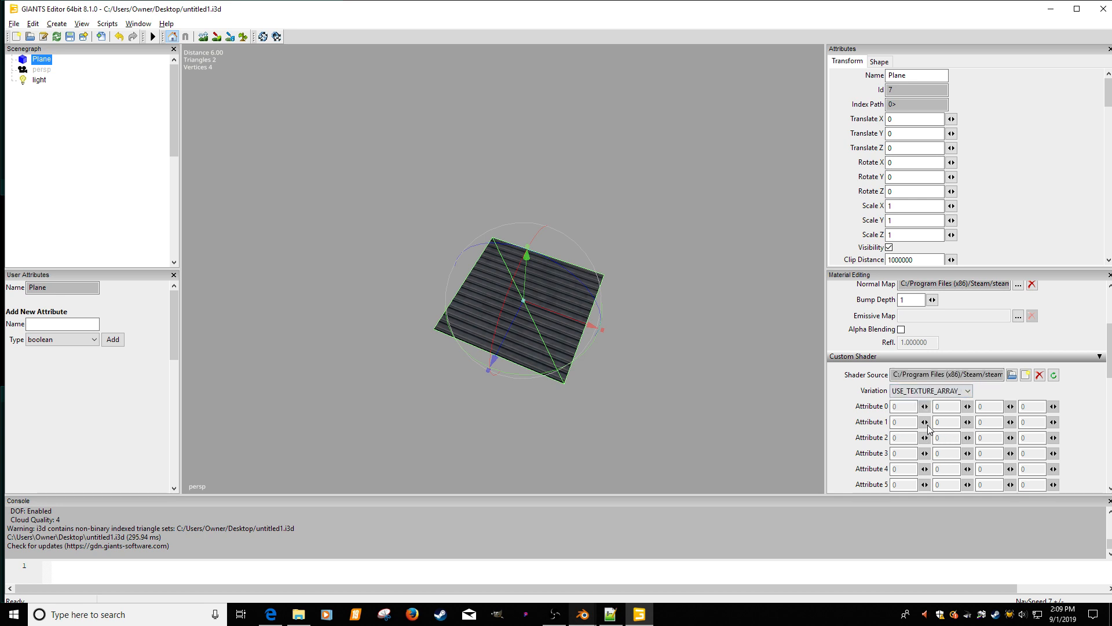
Step: Replace the material's mGradientMap, Custom Texture 5, with customGradient01.dds from the Farming Simulator 19 data/maps/textures/shared folder
left_click_drag(1104, 371, 1099, 461)
left_click(1053, 438)
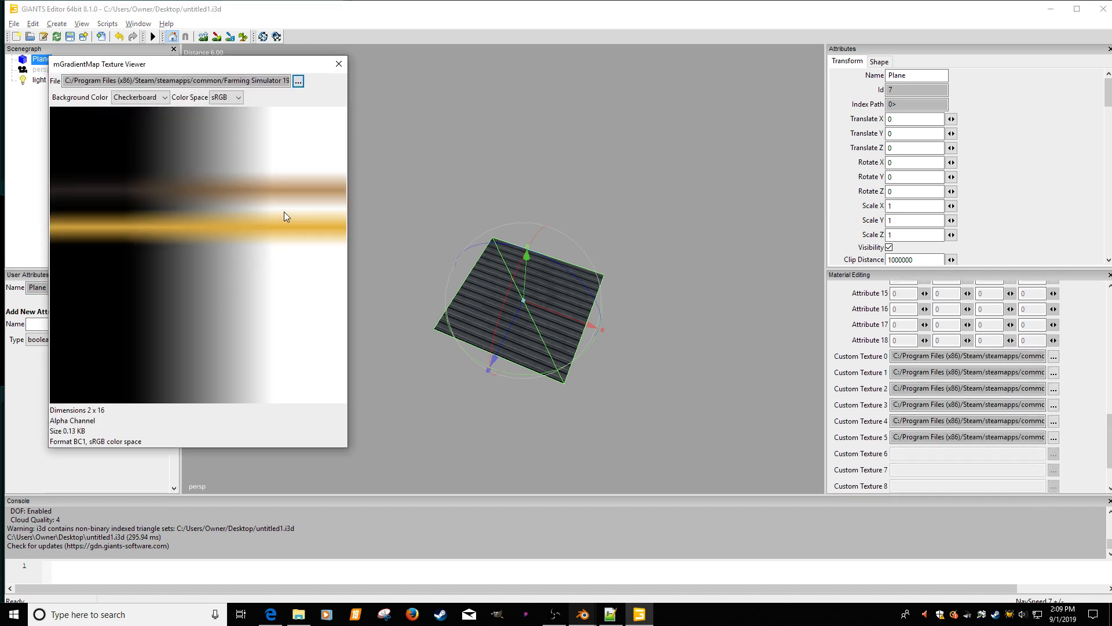
left_click(299, 82)
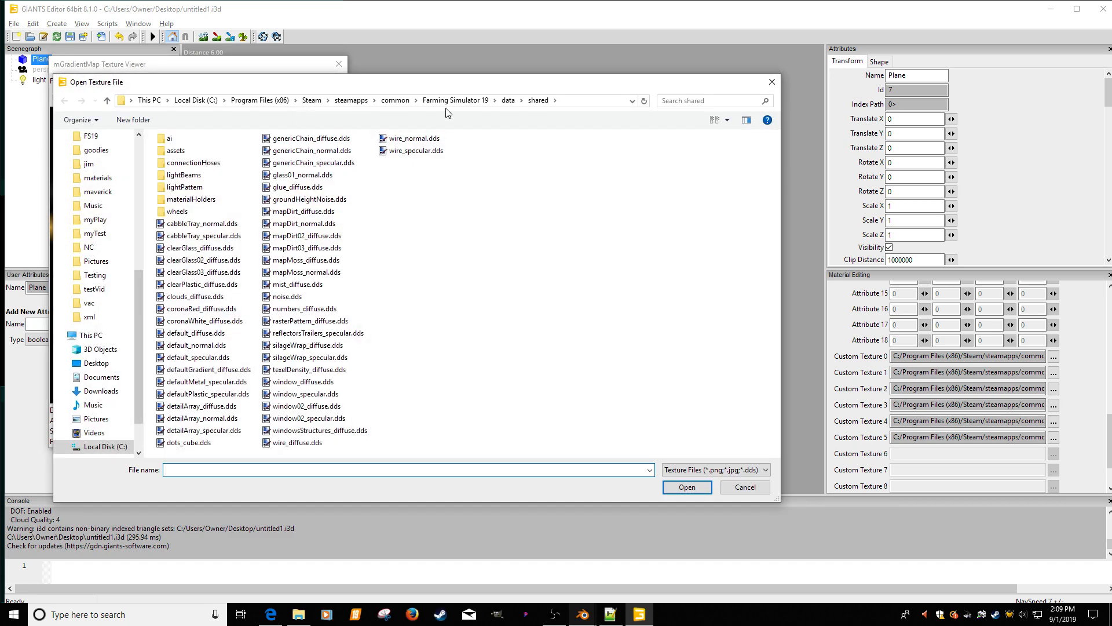
left_click(508, 100)
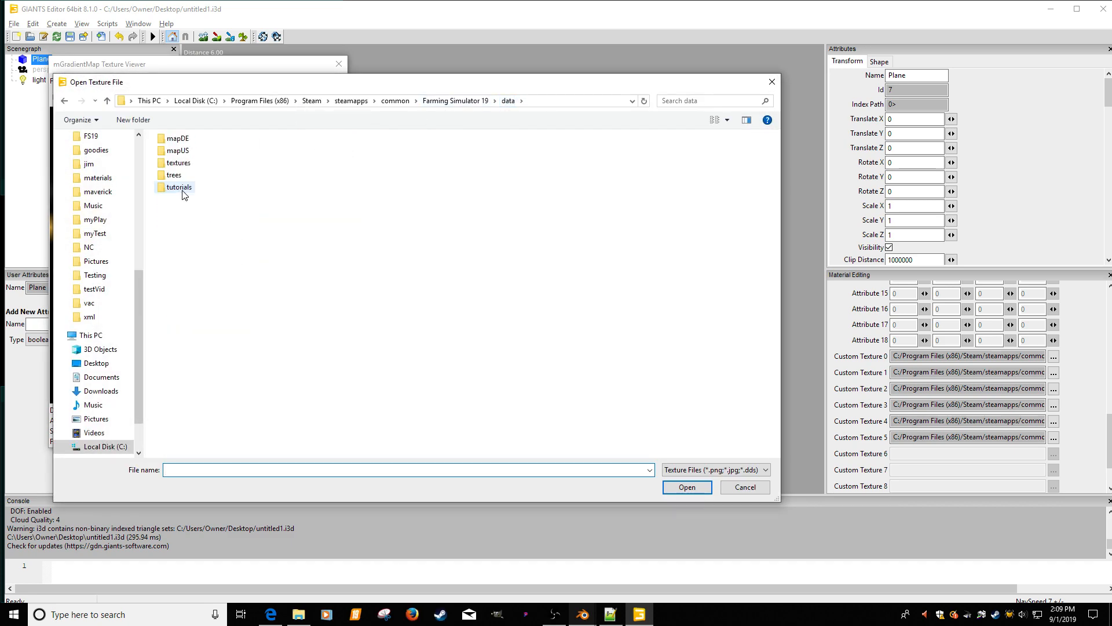
double_click(179, 163)
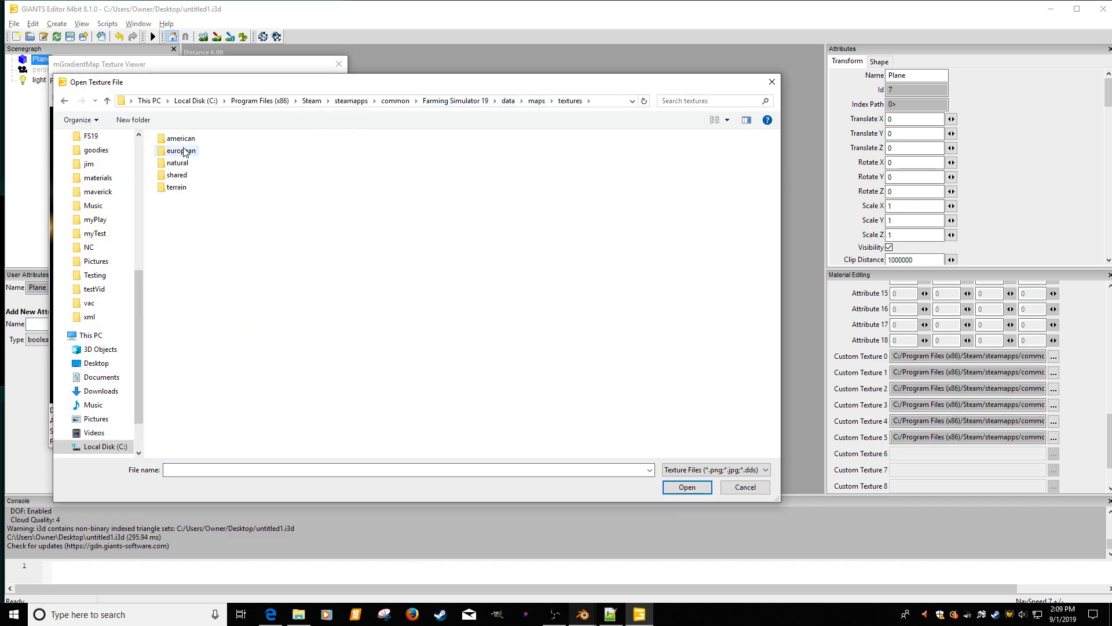
double_click(177, 176)
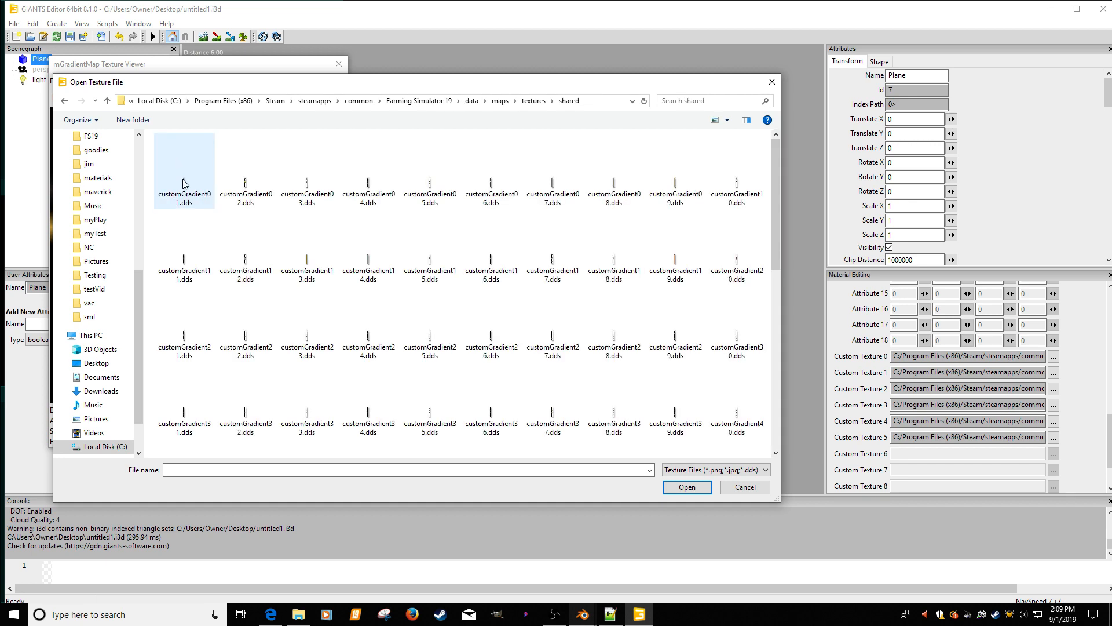
double_click(183, 183)
left_click(338, 67)
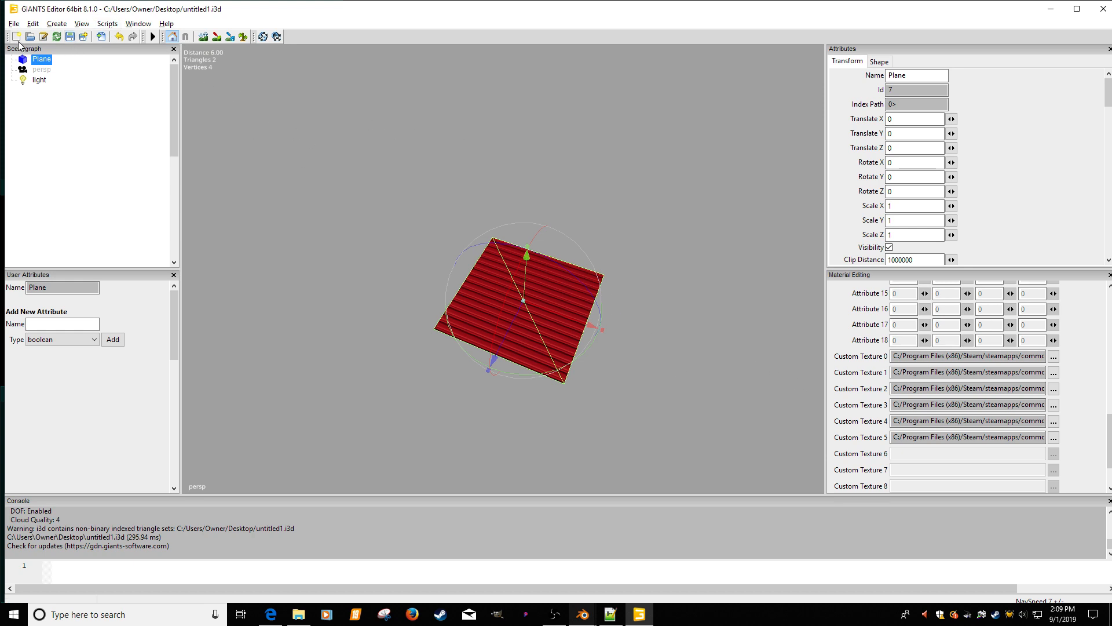
Step: Save the scene to the desktop as a new I3D file named buildingShaderEurTextArrayColor.i3d
left_click(13, 25)
left_click(35, 88)
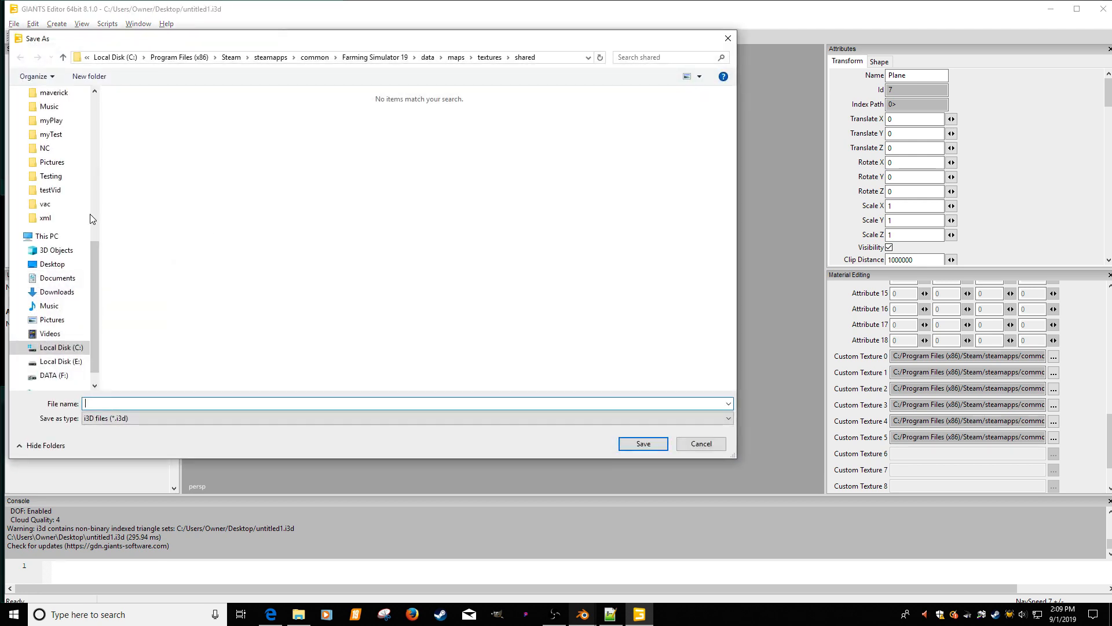
left_click(52, 264)
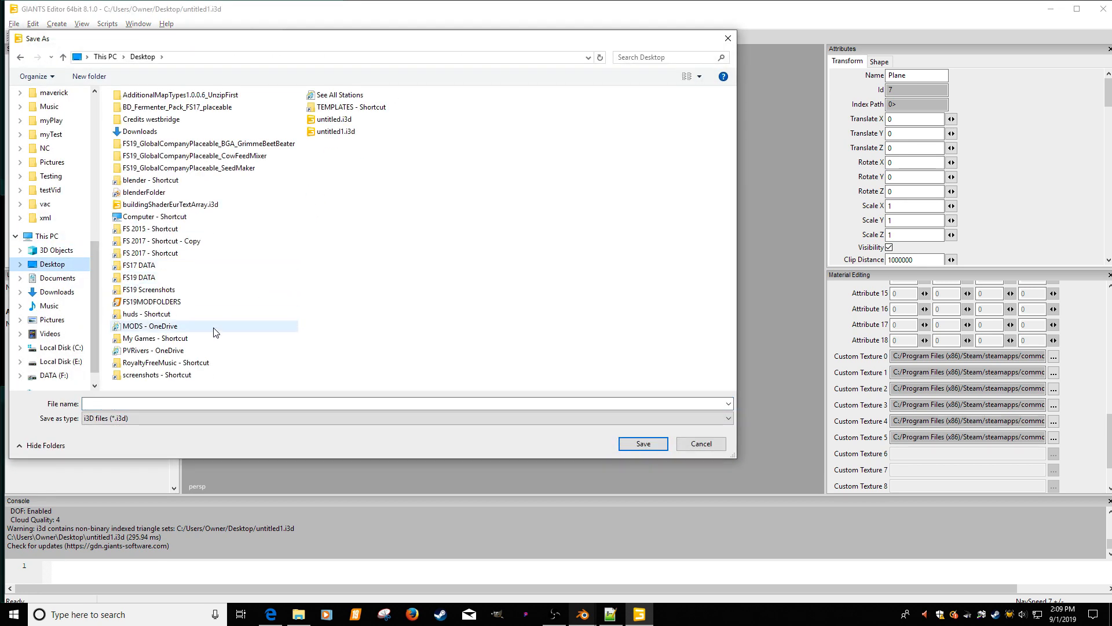
left_click(173, 204)
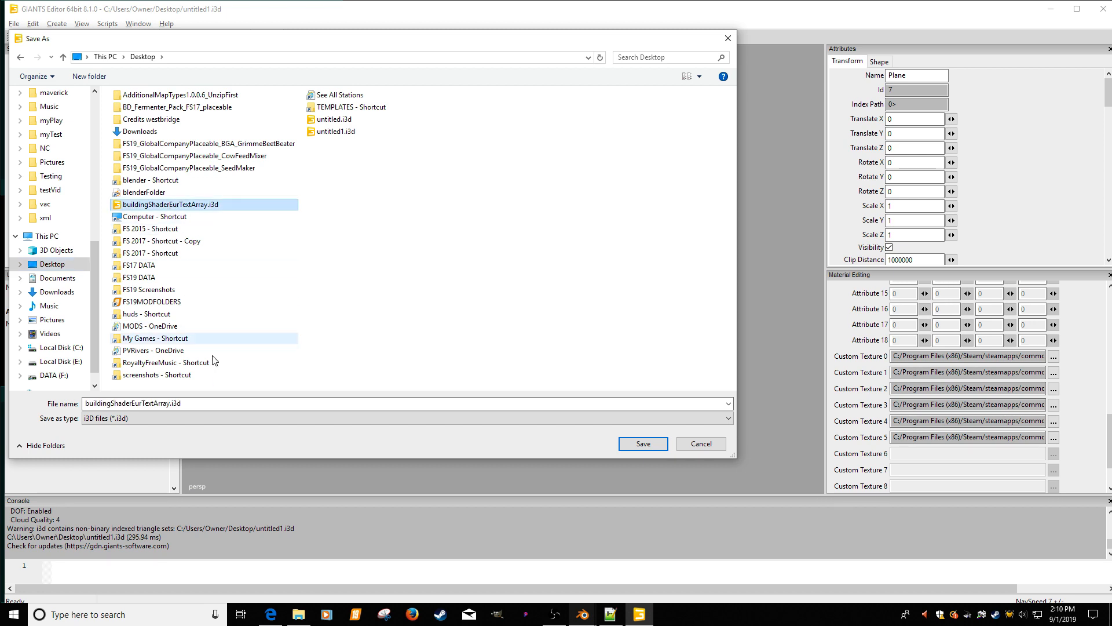
left_click(178, 404)
left_click(178, 404)
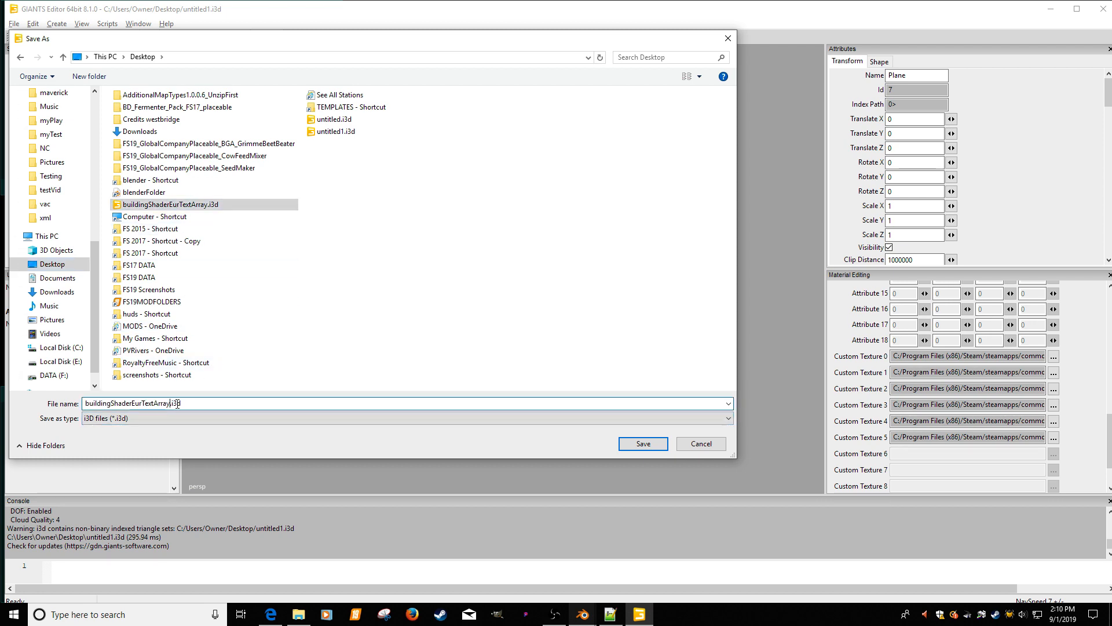
type("Color")
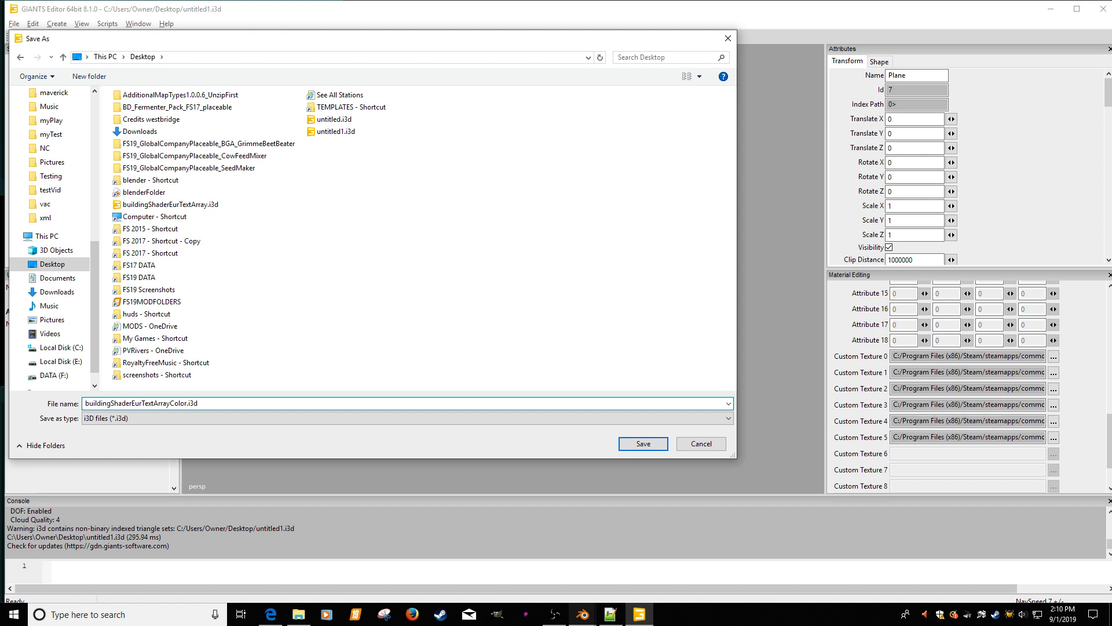
key("Return")
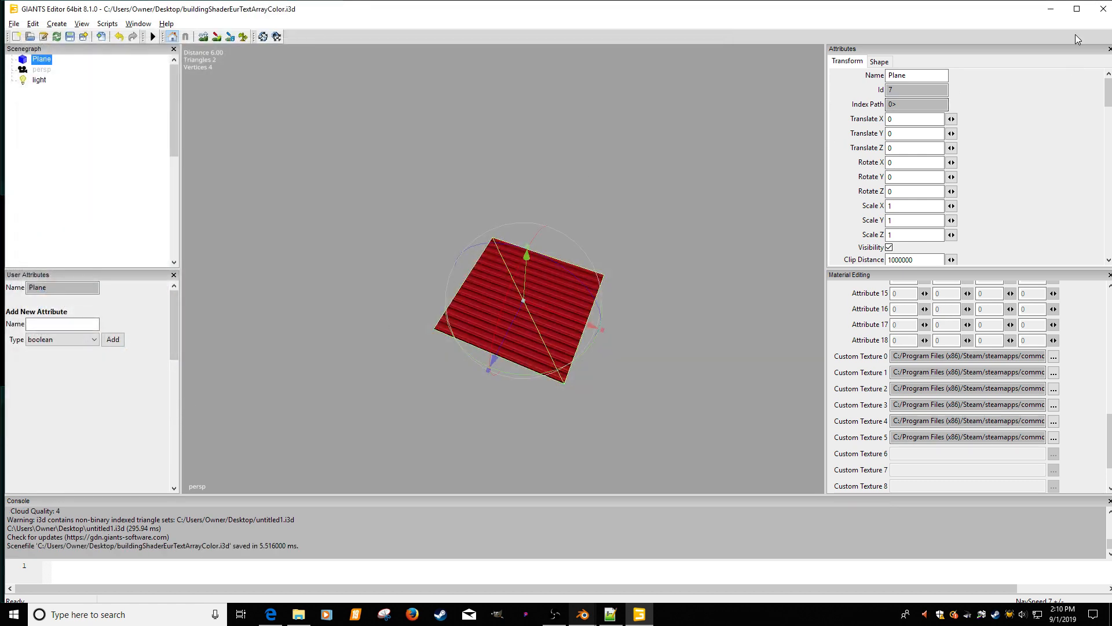
Step: Minimize GIANTS Editor, switch to Blender, and close the extra window whose face still lies beside the texture image
left_click(1052, 13)
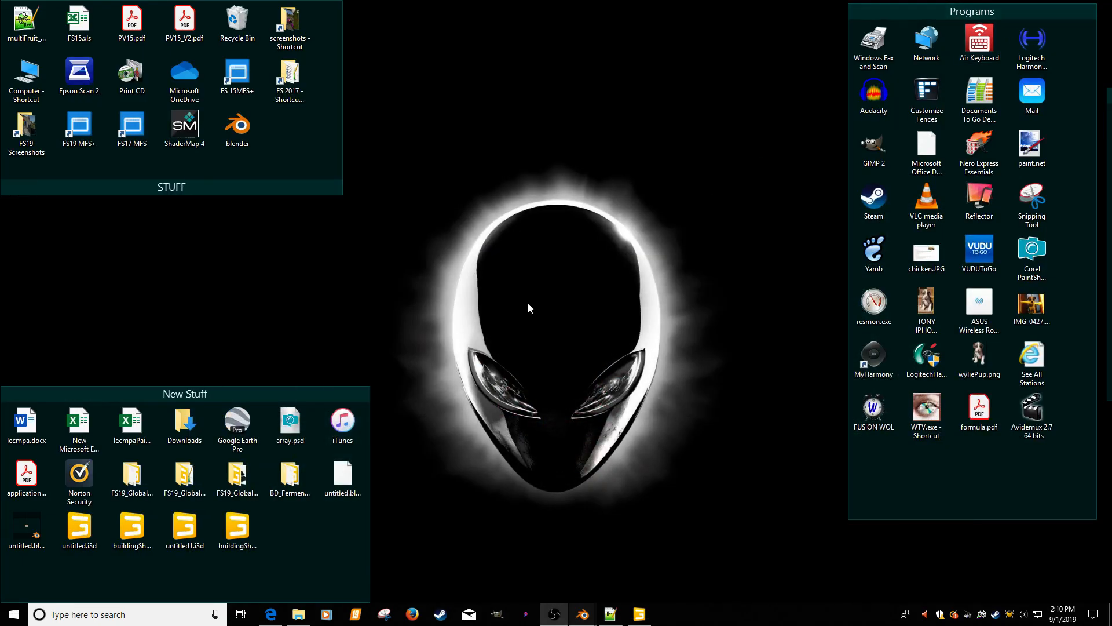
mouse_move(585, 612)
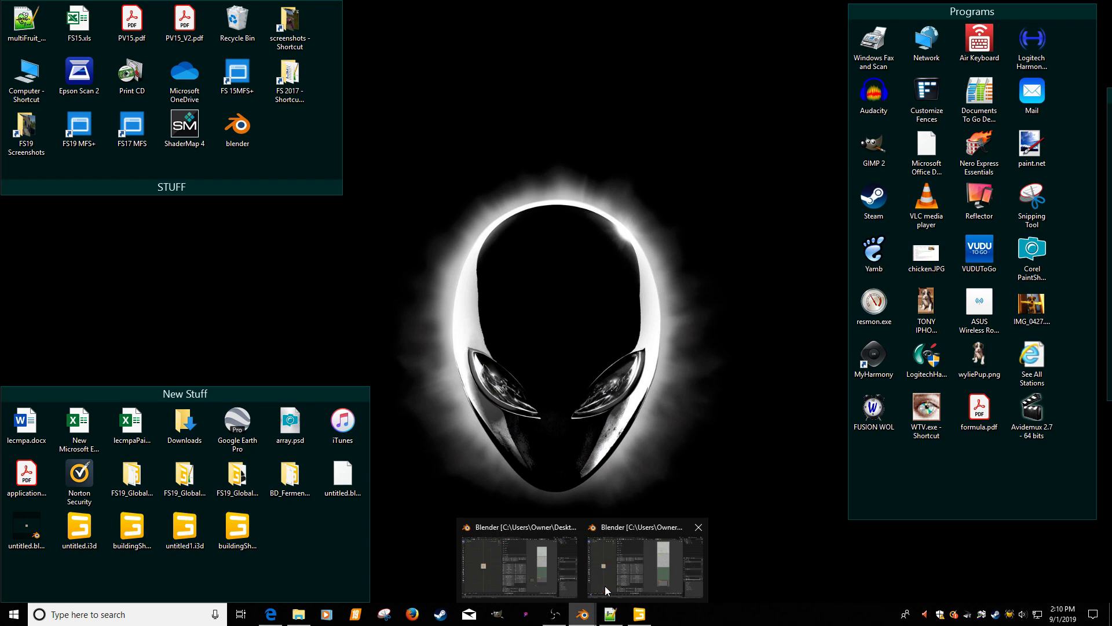
left_click(630, 531)
mouse_move(583, 613)
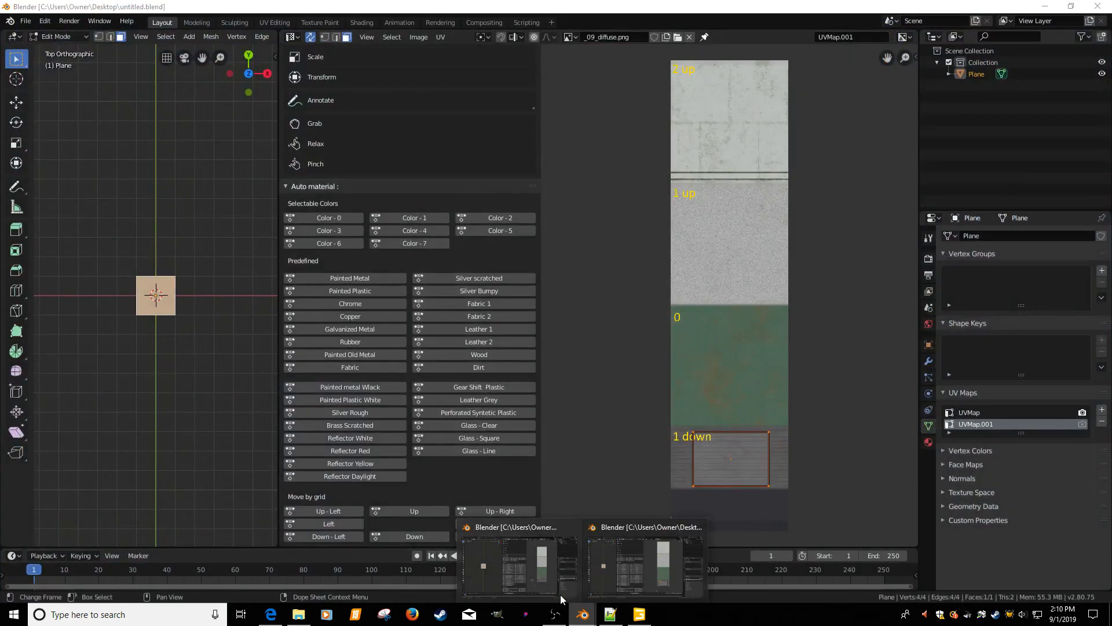
left_click(525, 531)
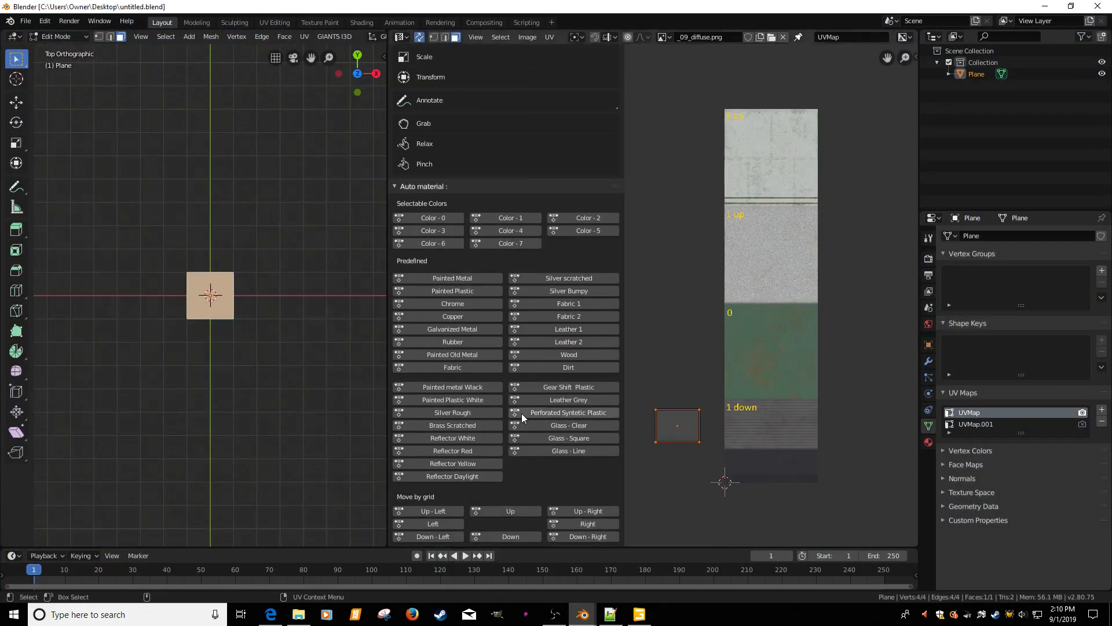
left_click(1104, 9)
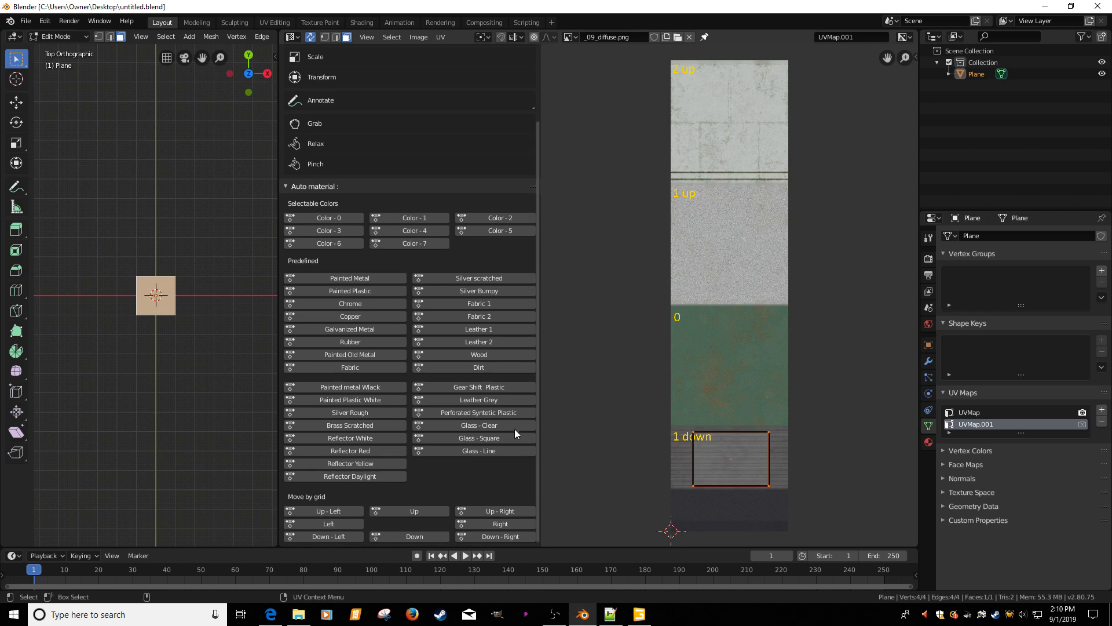
Step: Make UVMap active and move the plane's UV face up by five grid cells
left_click(972, 413)
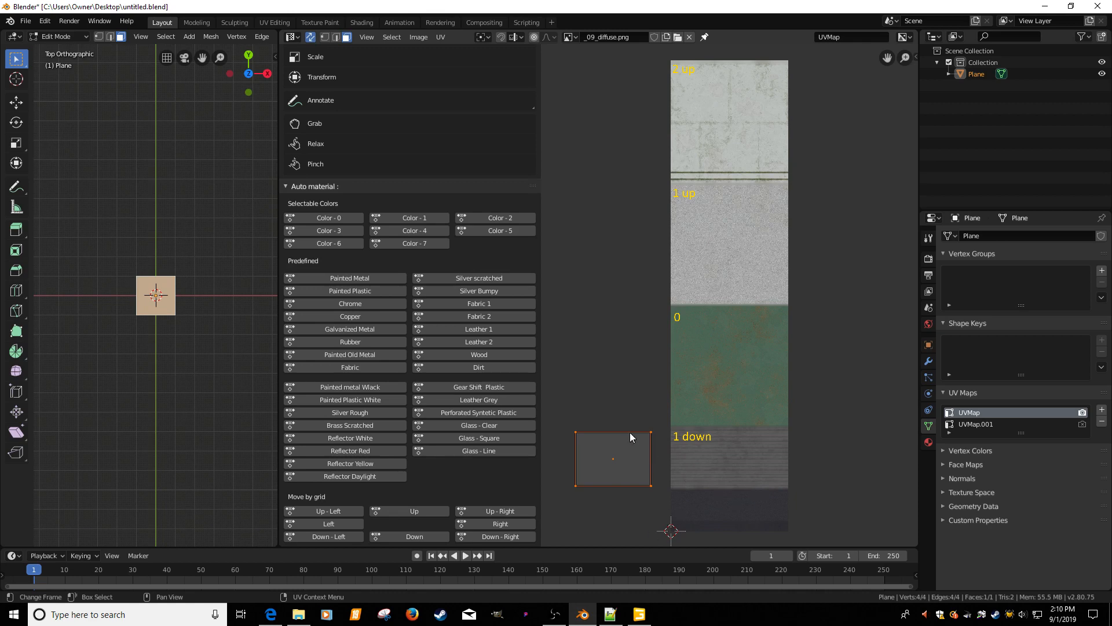
left_click(395, 512)
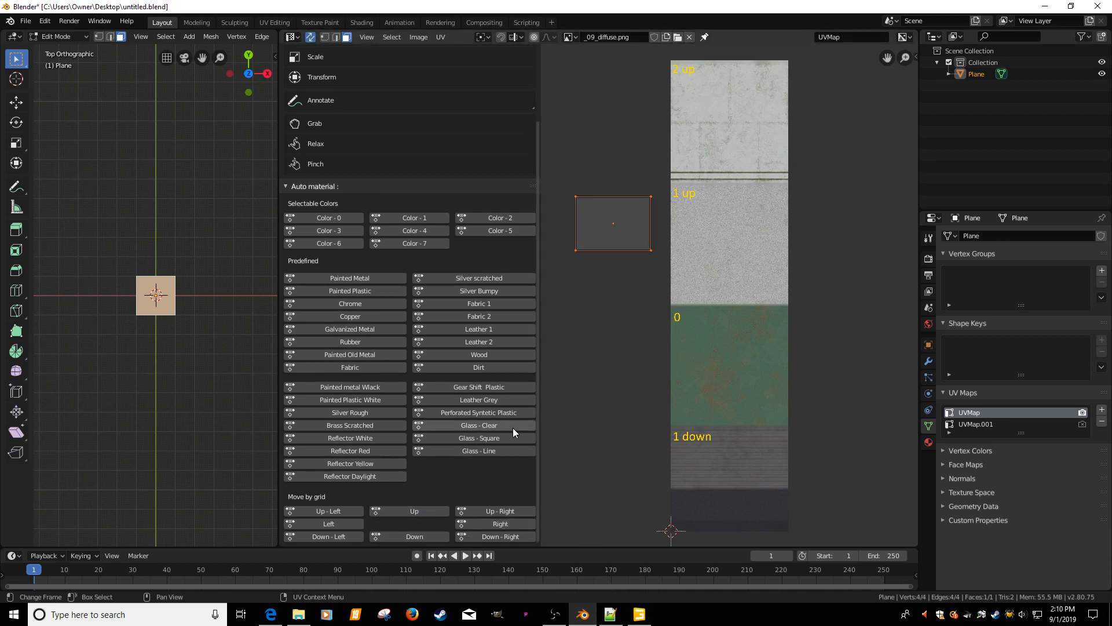
scroll(805, 353, "down", 2)
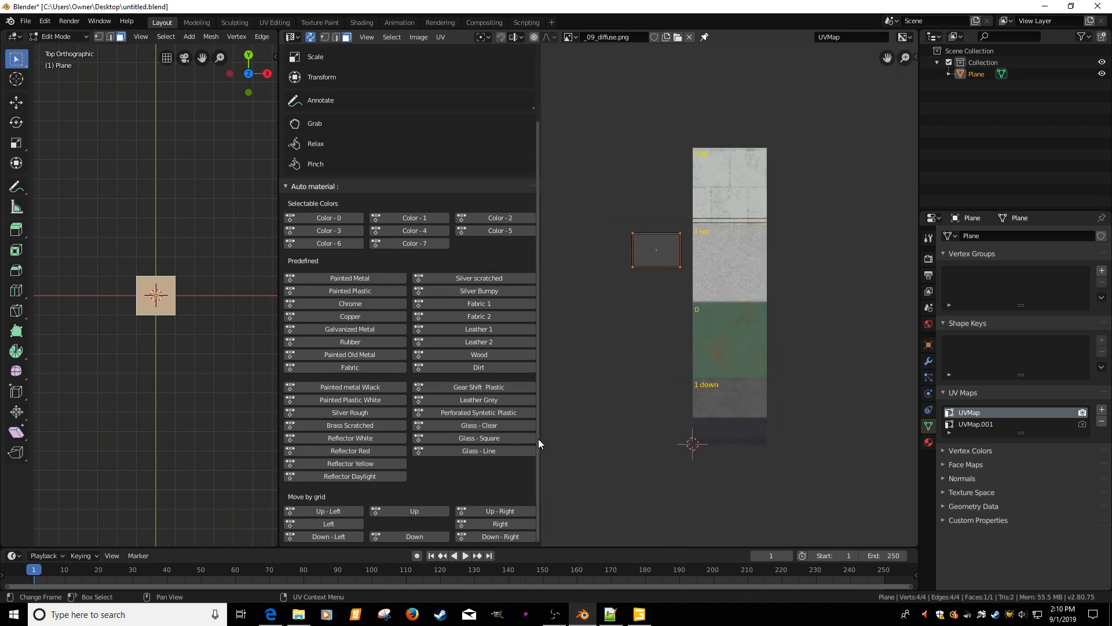
left_click(414, 512)
left_click(415, 512)
left_click(414, 512)
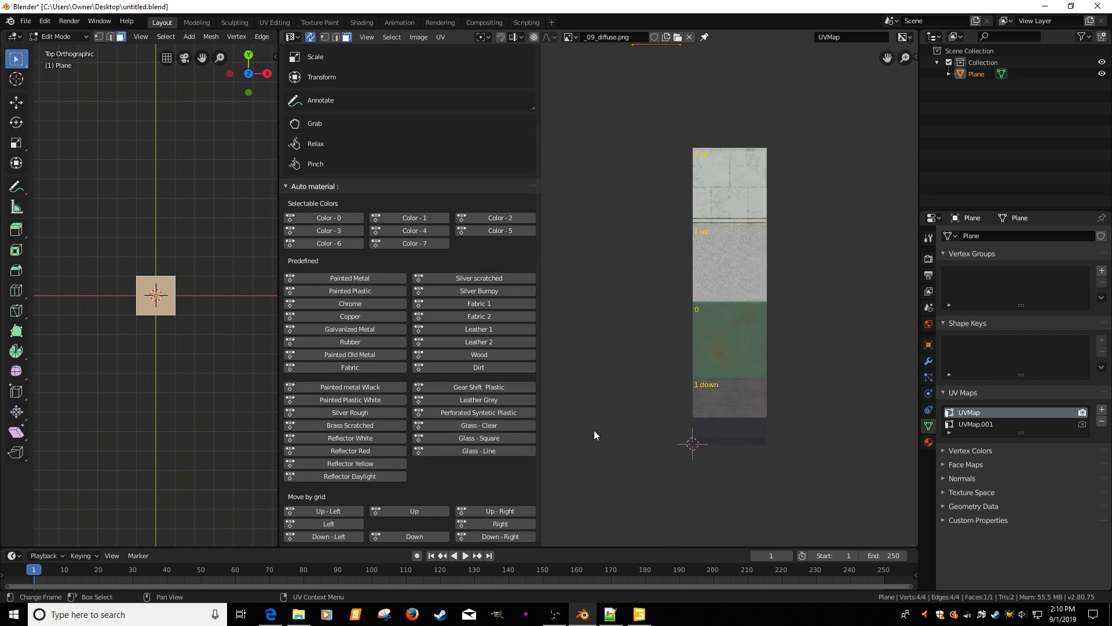
scroll(748, 356, "down", 2)
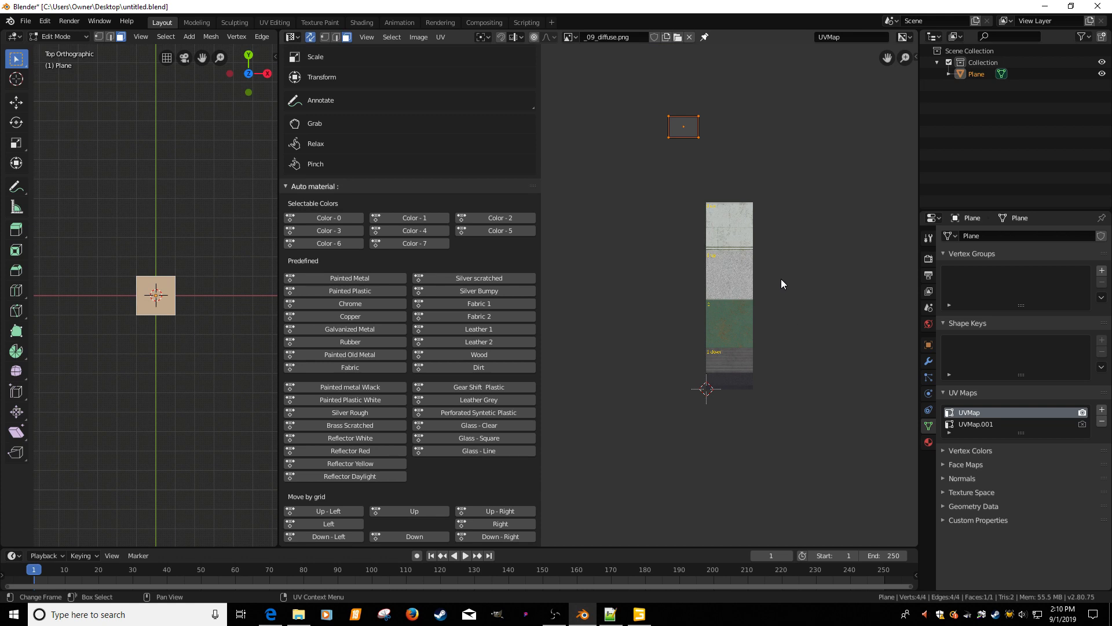
Step: Delete UVMap.001, add a fresh second UV map copied from UVMap, and shift its face one grid cell to the right
left_click(976, 424)
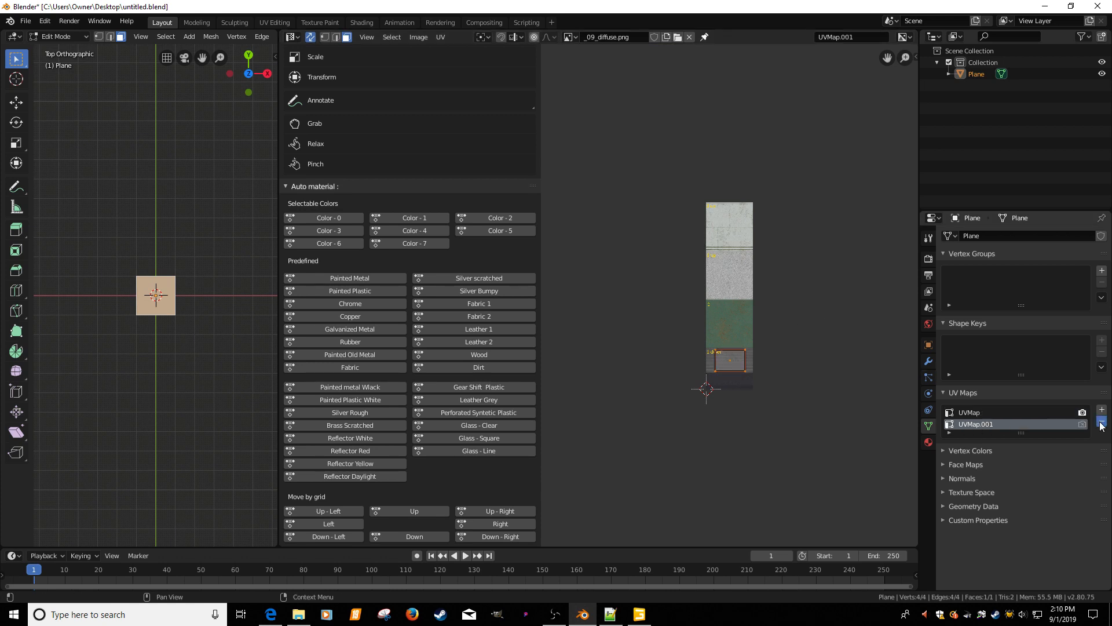
left_click(1102, 423)
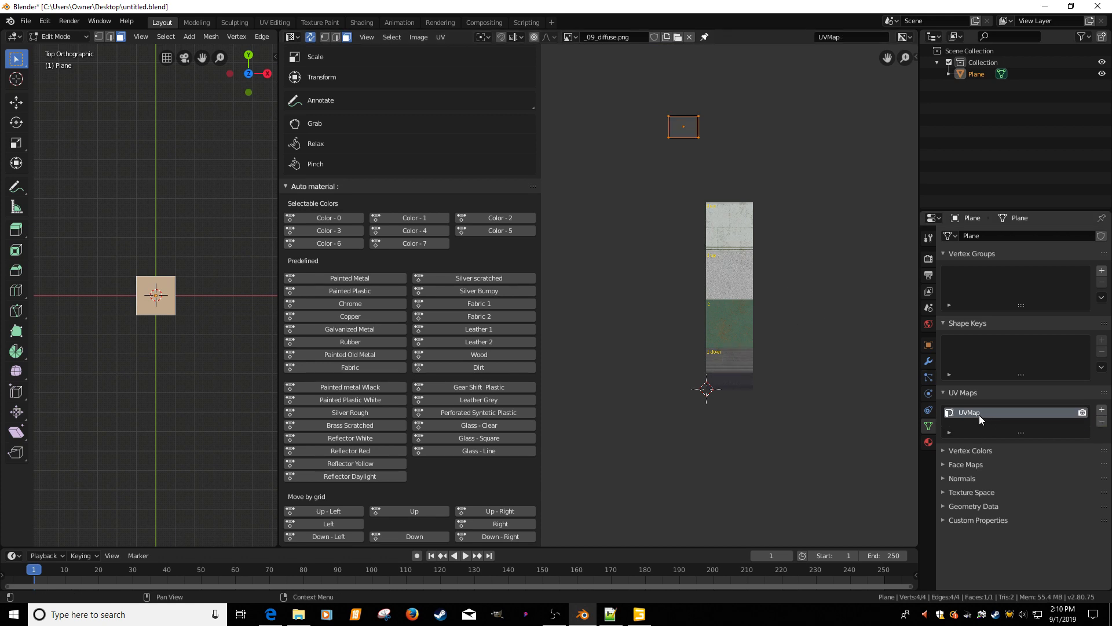
left_click(1102, 410)
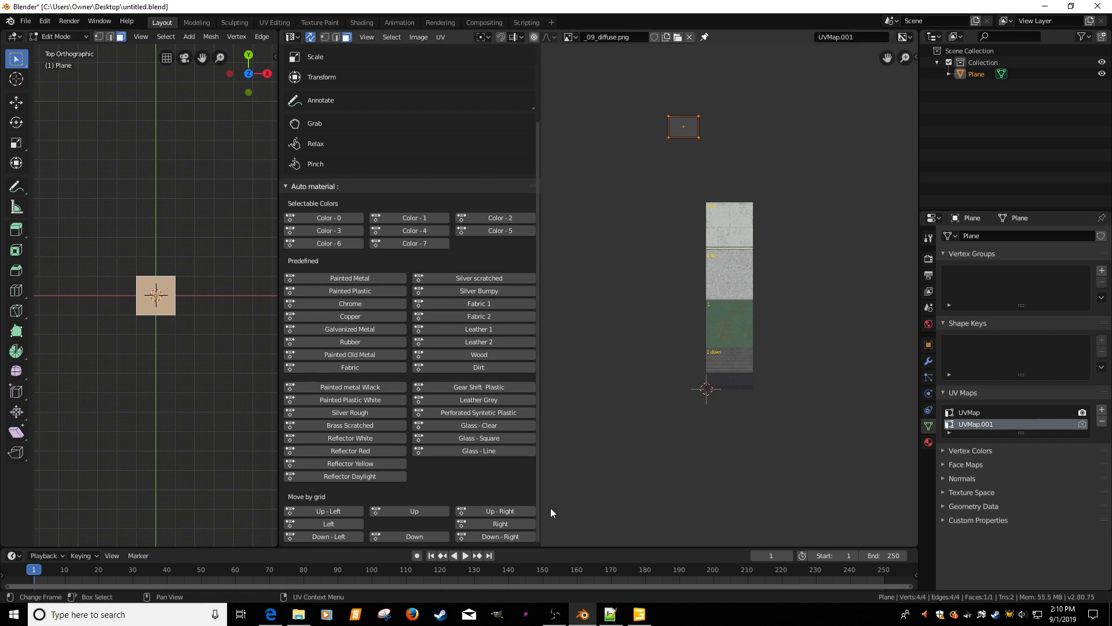
left_click(467, 523)
left_click(970, 413)
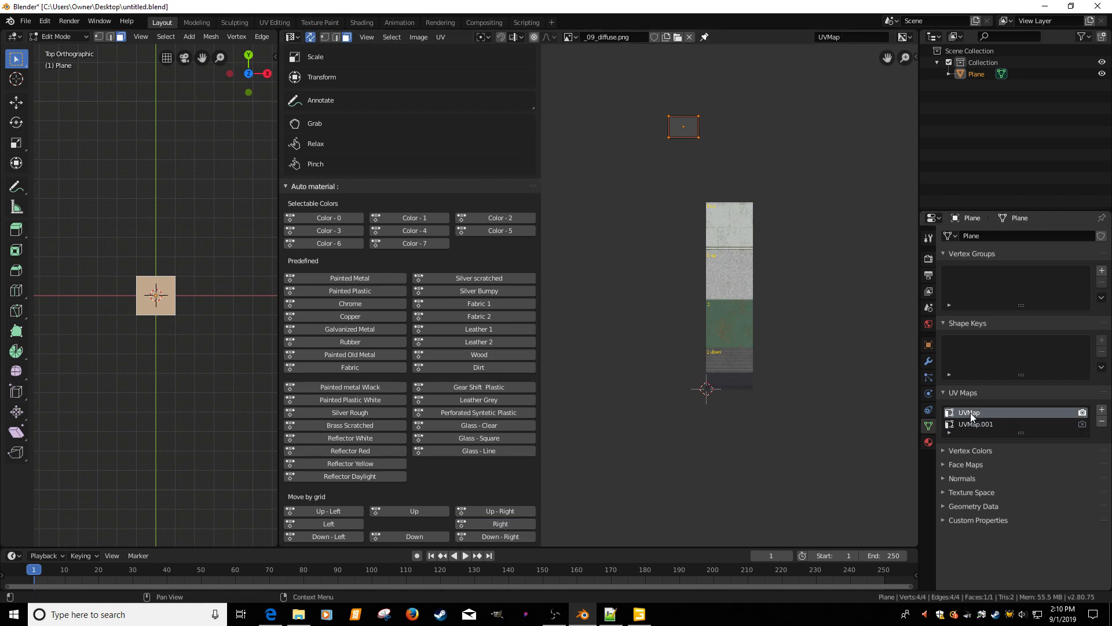
left_click(971, 424)
left_click(968, 412)
left_click(965, 423)
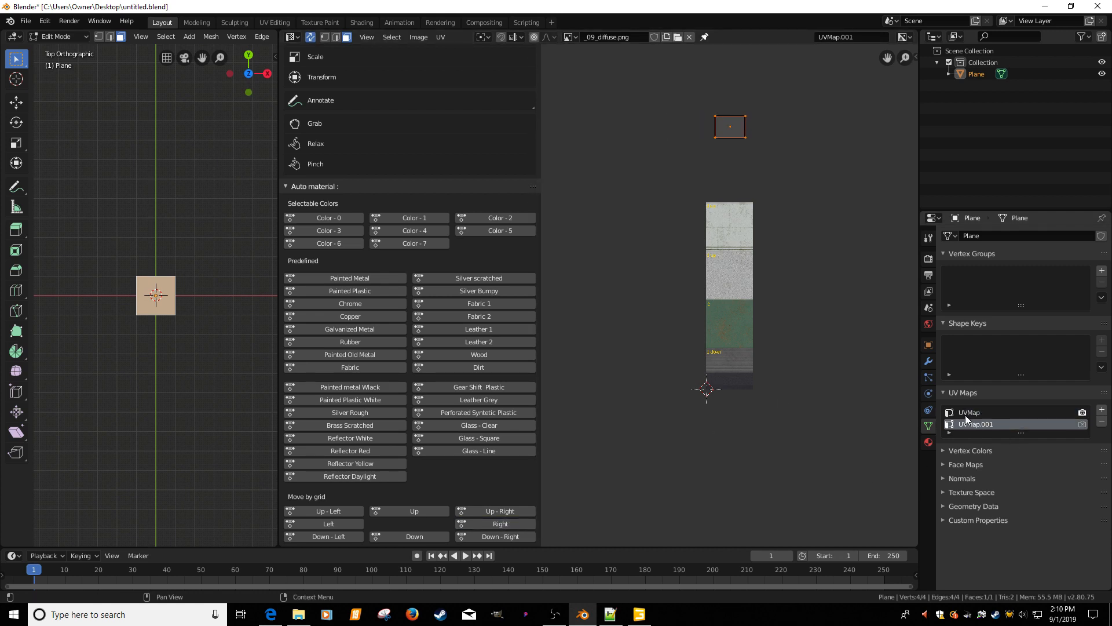
Step: With UVMap active, save the Blender file and export the scene to the desktop as untitled2.i3d
left_click(965, 413)
left_click(25, 21)
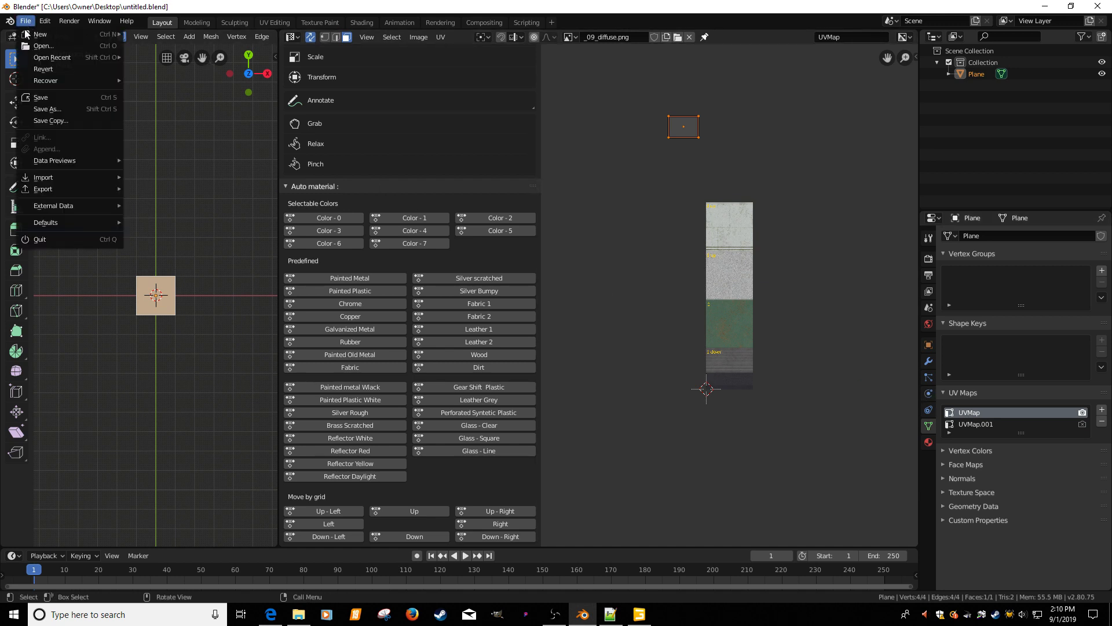
left_click(48, 98)
left_click(26, 21)
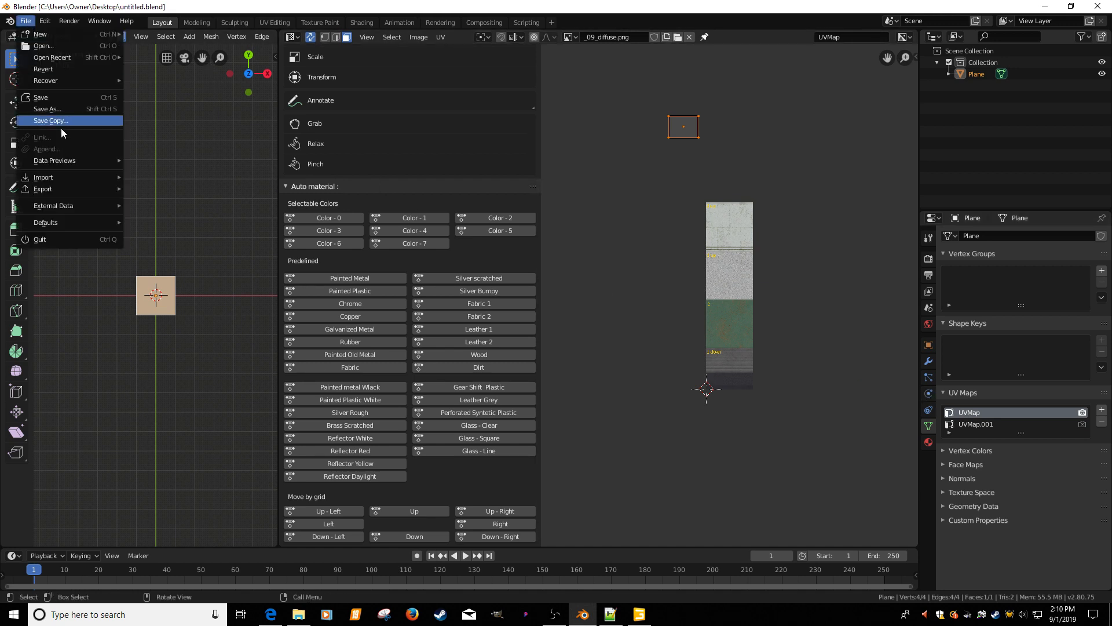
mouse_move(57, 189)
left_click(167, 293)
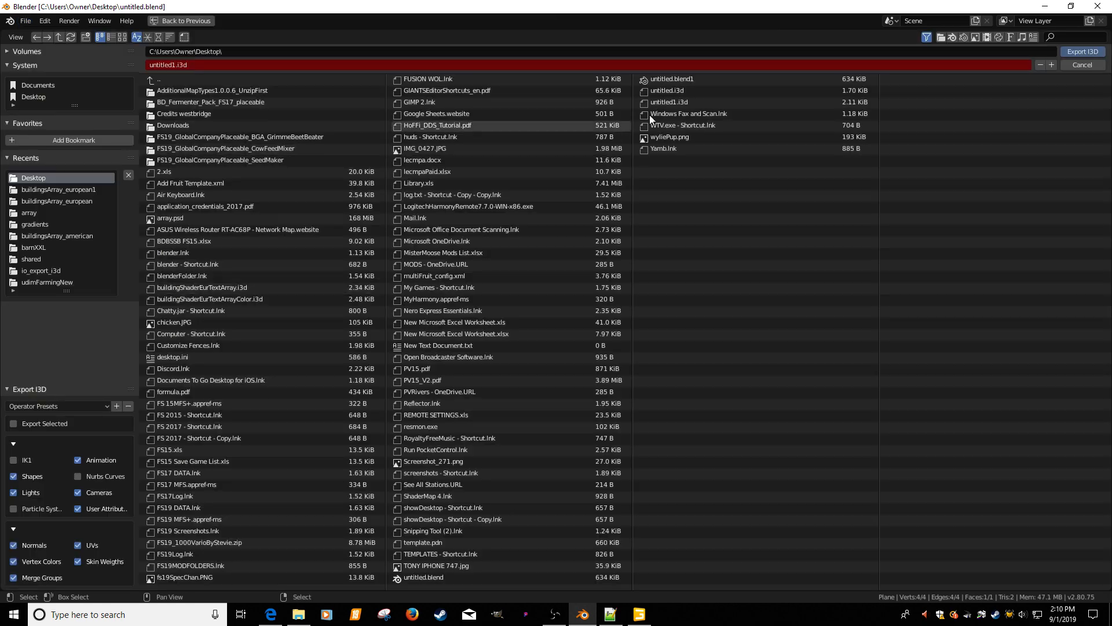
left_click(1052, 66)
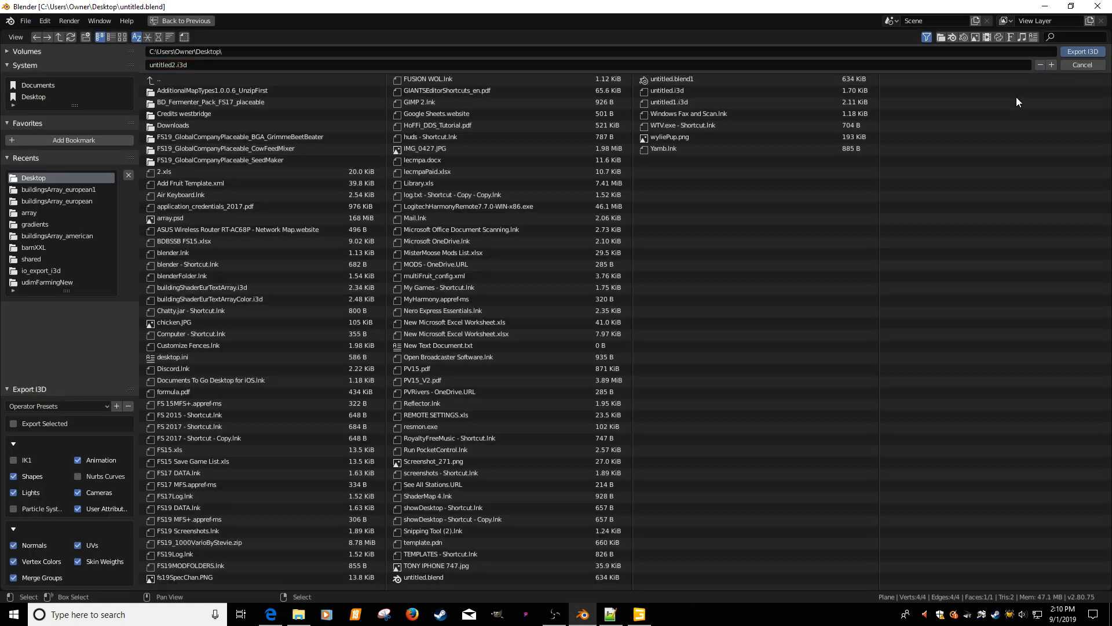
left_click(1076, 52)
Step: Open untitled2.i3d from the desktop in Notepad++ and close the buildingShaderEurTextArray.i3d and untitled1.i3d files
left_click(1044, 6)
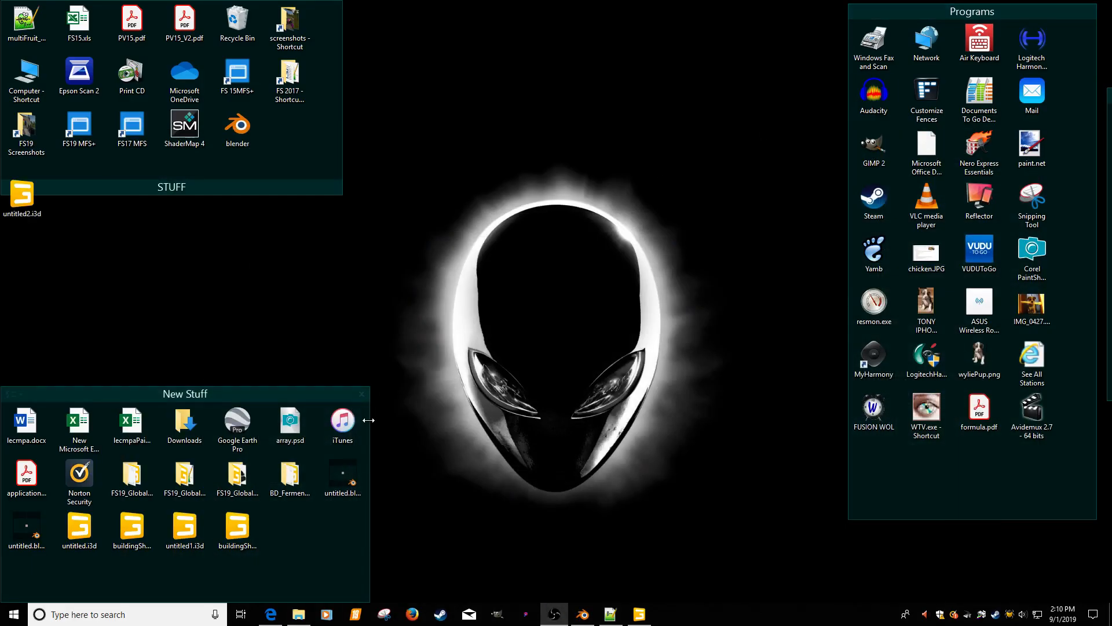
right_click(290, 530)
left_click(336, 251)
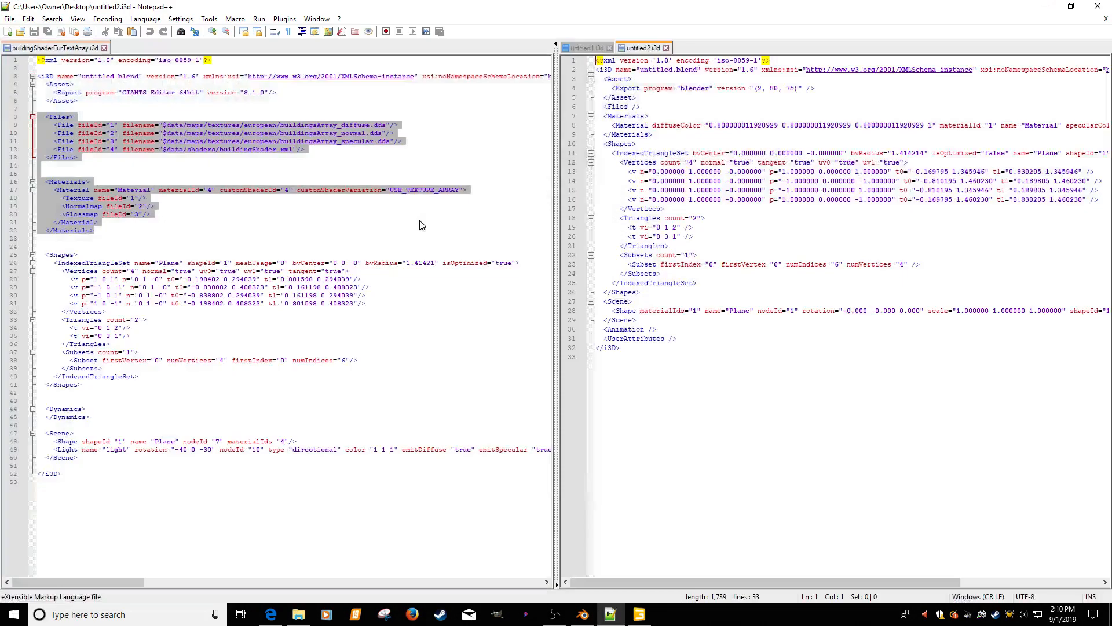
left_click(60, 48)
left_click(104, 48)
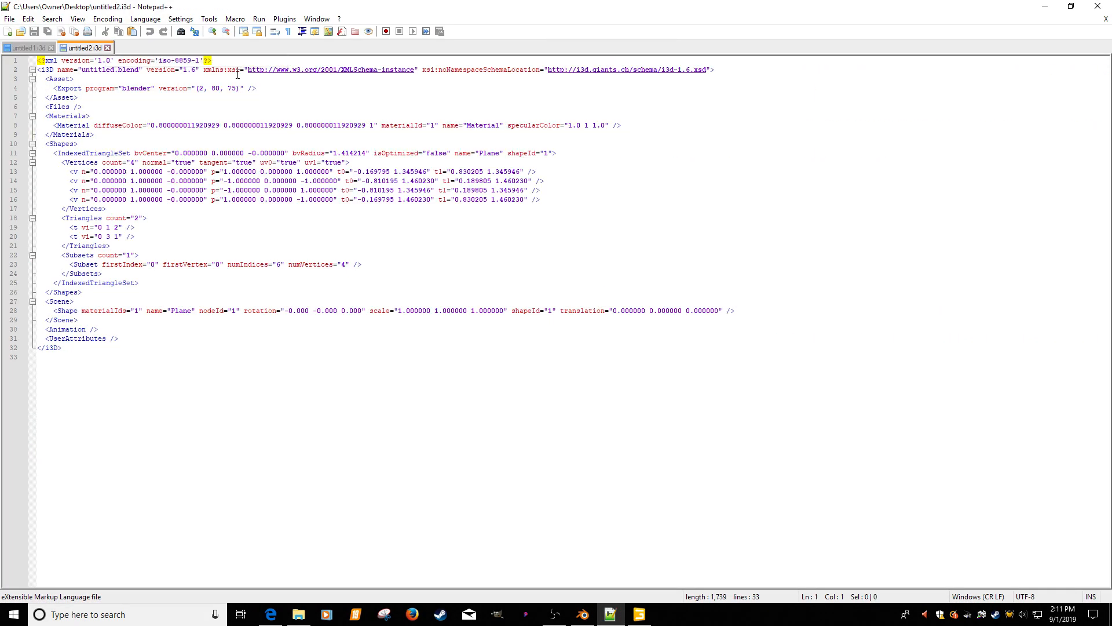
left_click(51, 48)
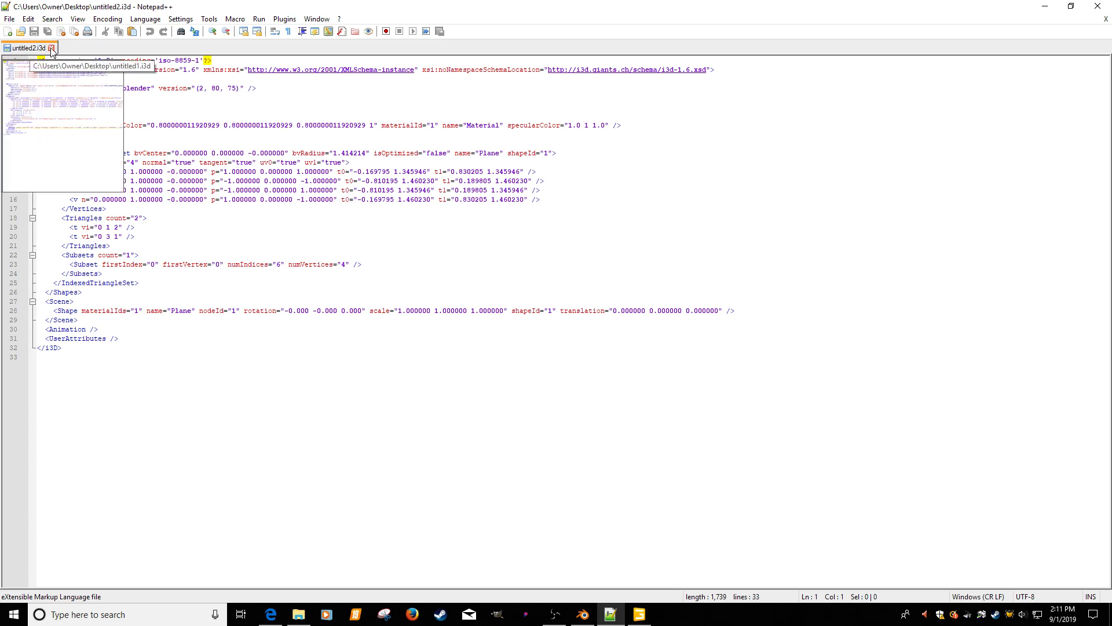
Step: Open the buildingShaderEurTextArrayColor.i3d template from the desktop in Notepad++ and show it side by side with untitled2.i3d
left_click(1045, 6)
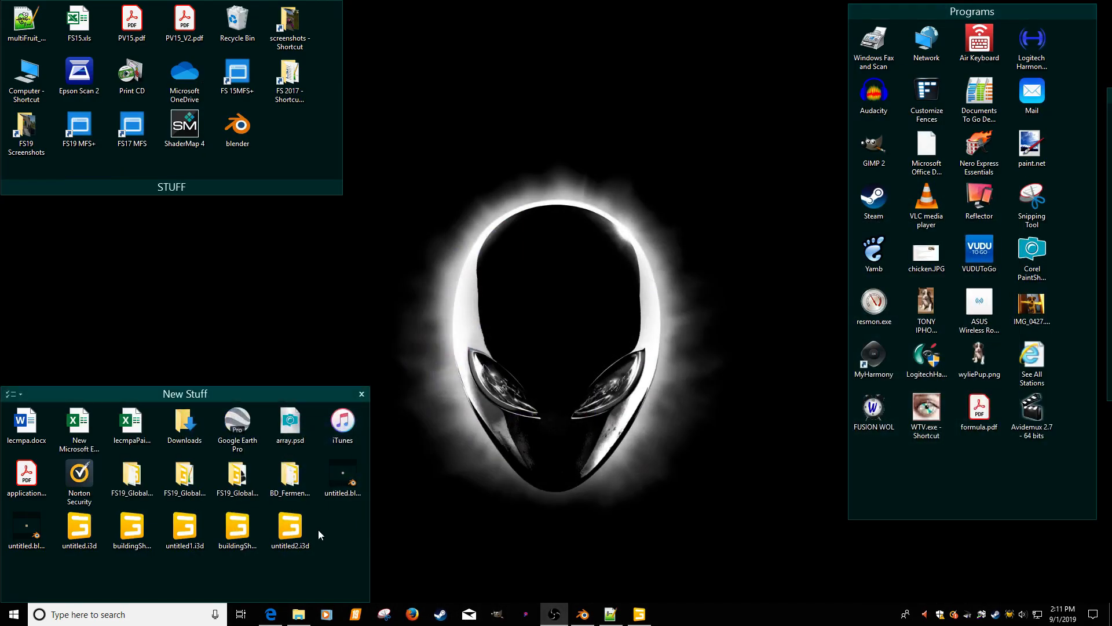
left_click(244, 546)
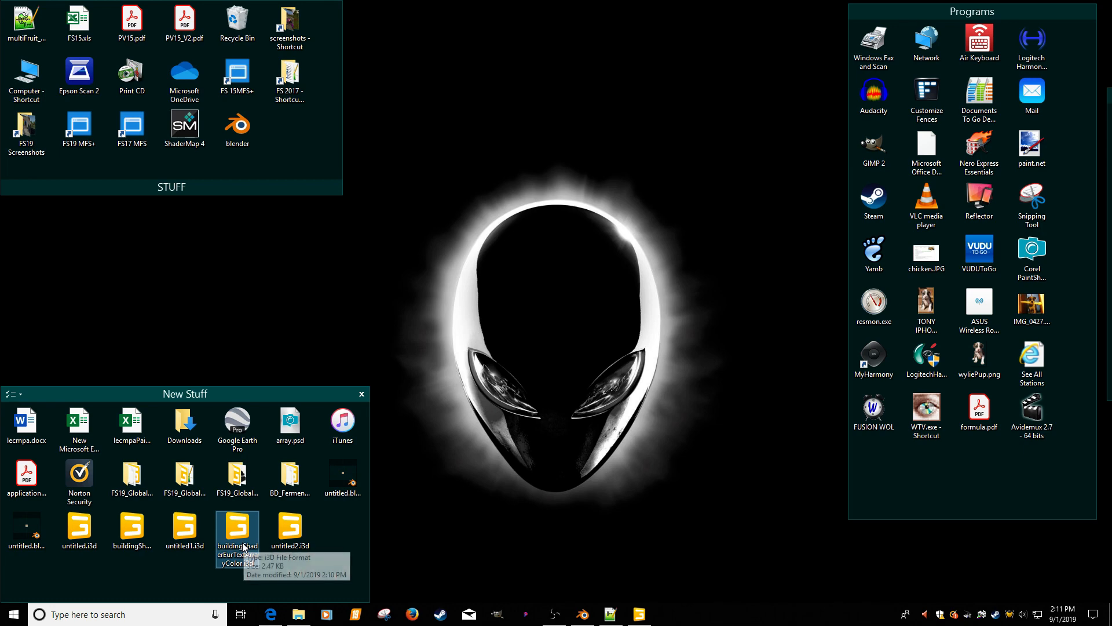
right_click(242, 543)
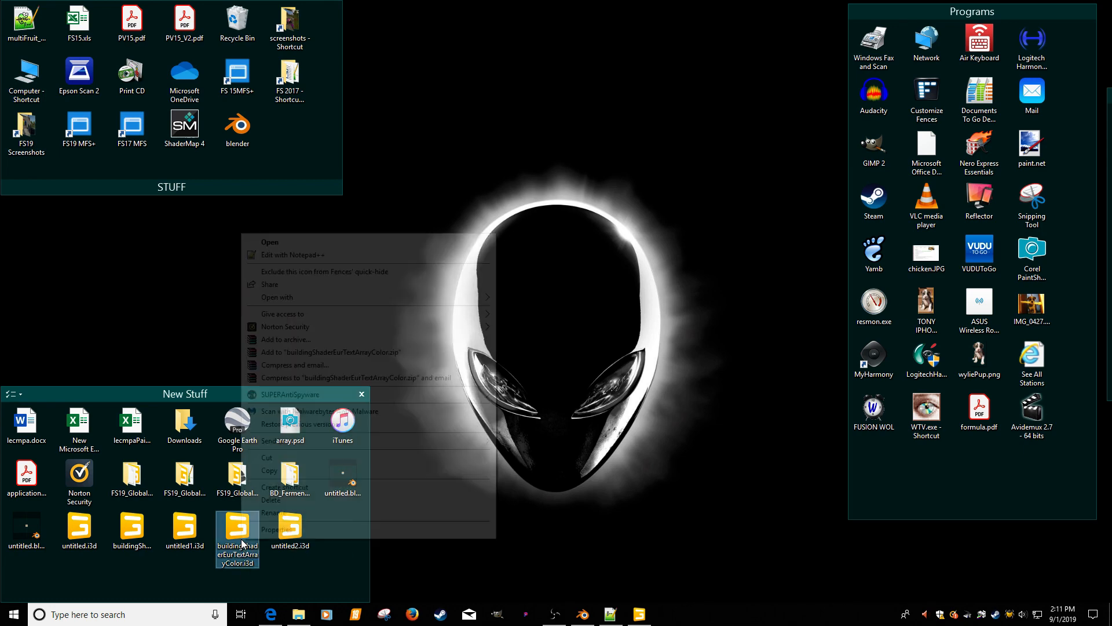
left_click(304, 255)
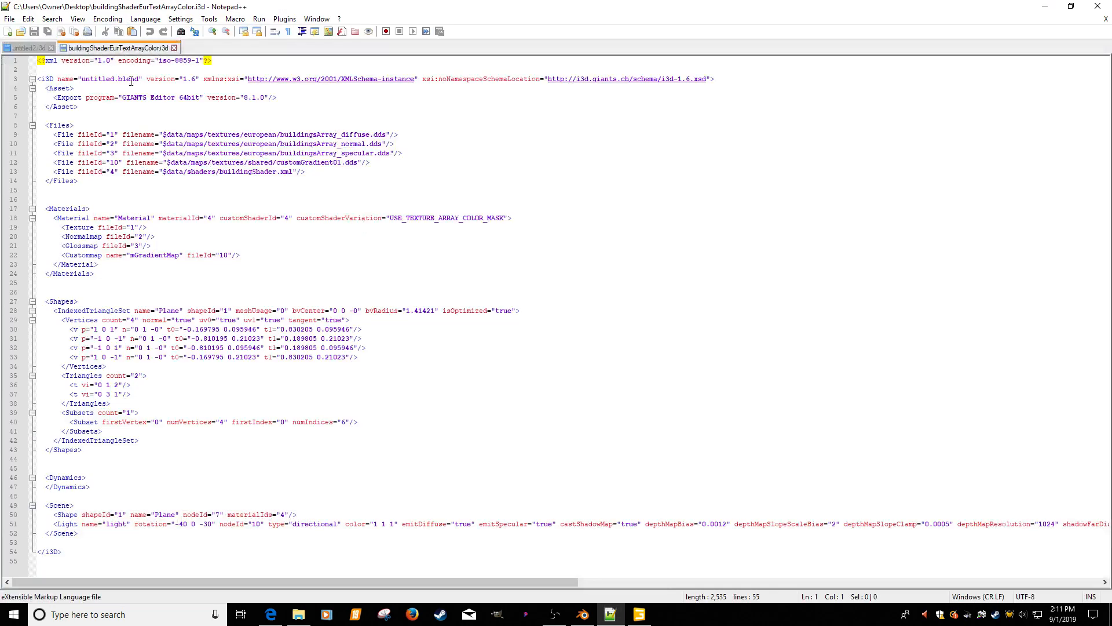
left_click(28, 48)
right_click(33, 49)
left_click(70, 317)
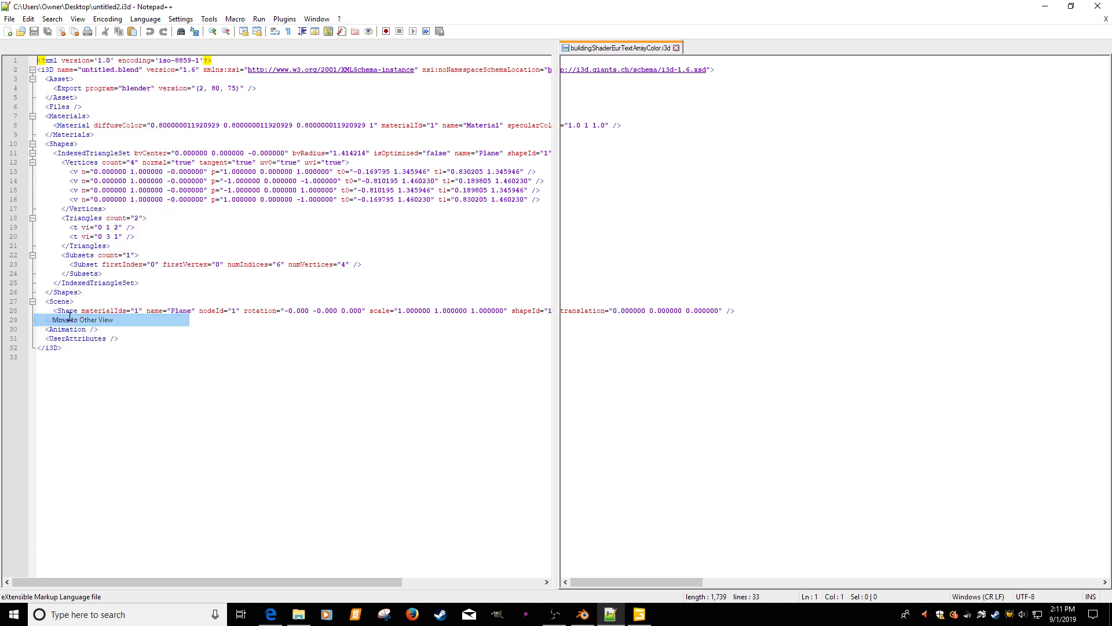
Step: Replace the Files and Materials blocks in untitled2.i3d with those copied from buildingShaderEurTextArrayColor.i3d
left_click_drag(656, 282, 552, 129)
key("ctrl+c")
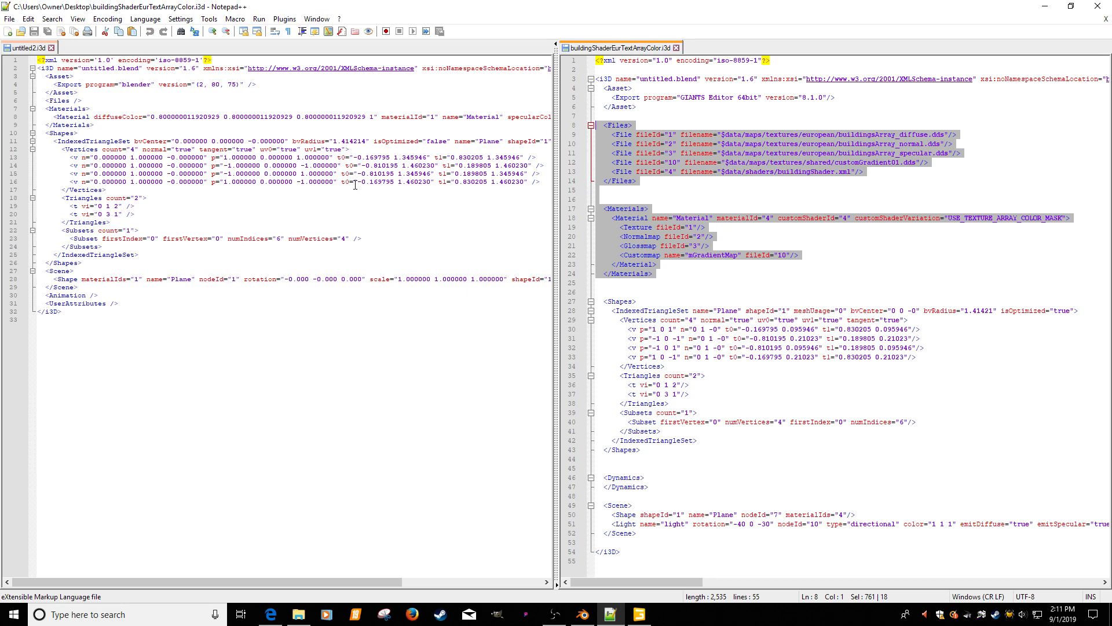
left_click_drag(98, 125, 37, 100)
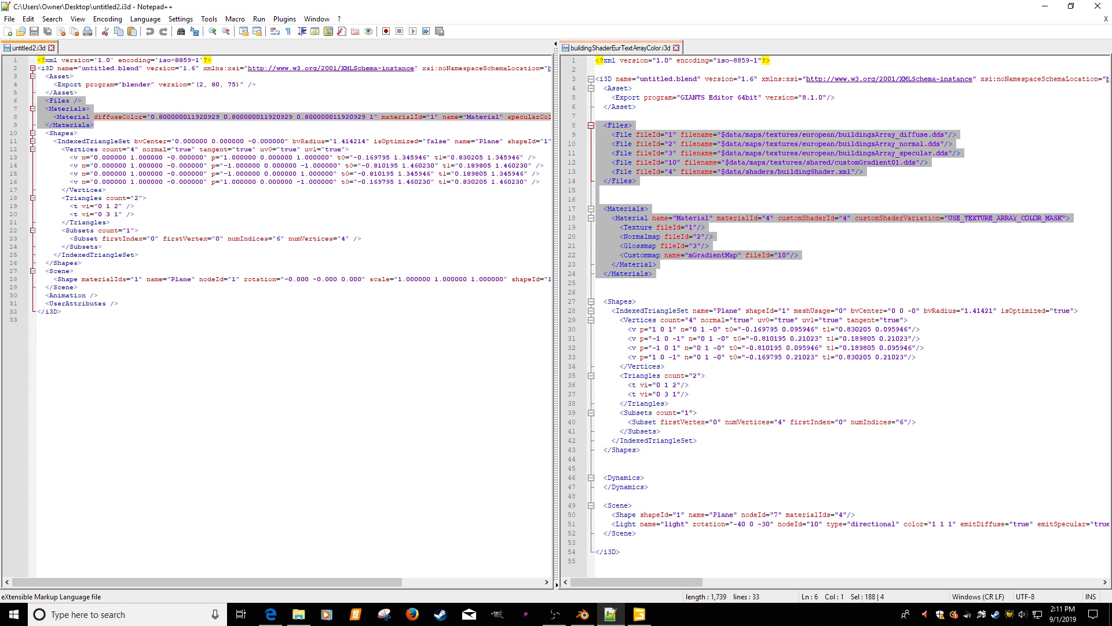
key("ctrl+v")
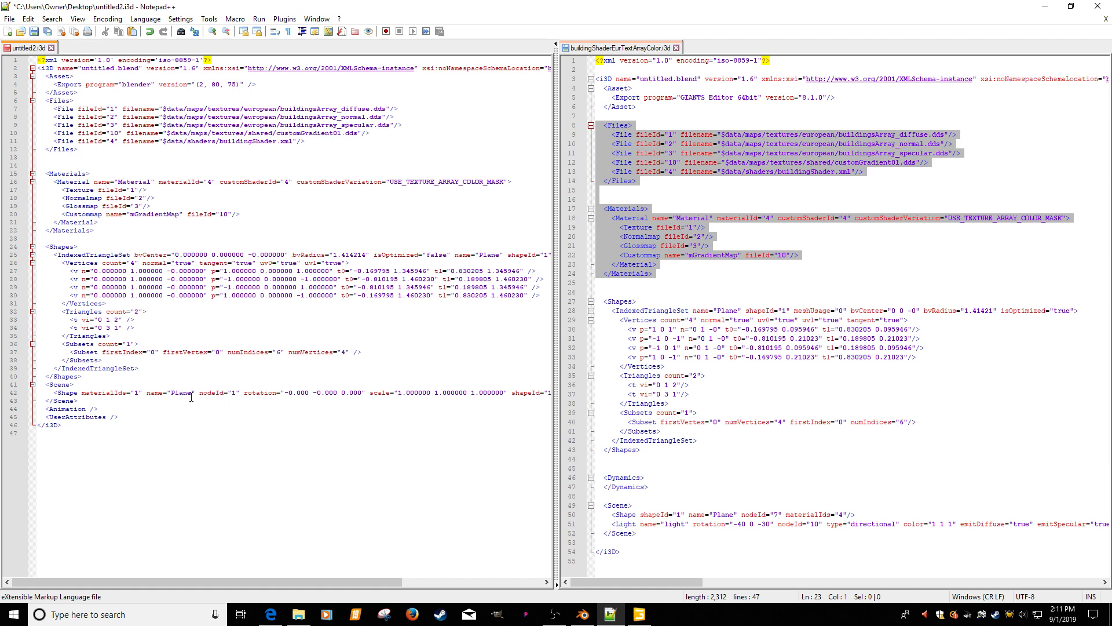
Step: Set the Plane shape's materialIds to 4 in untitled2.i3d and save the file
left_click(139, 392)
key("BackSpace")
type("4")
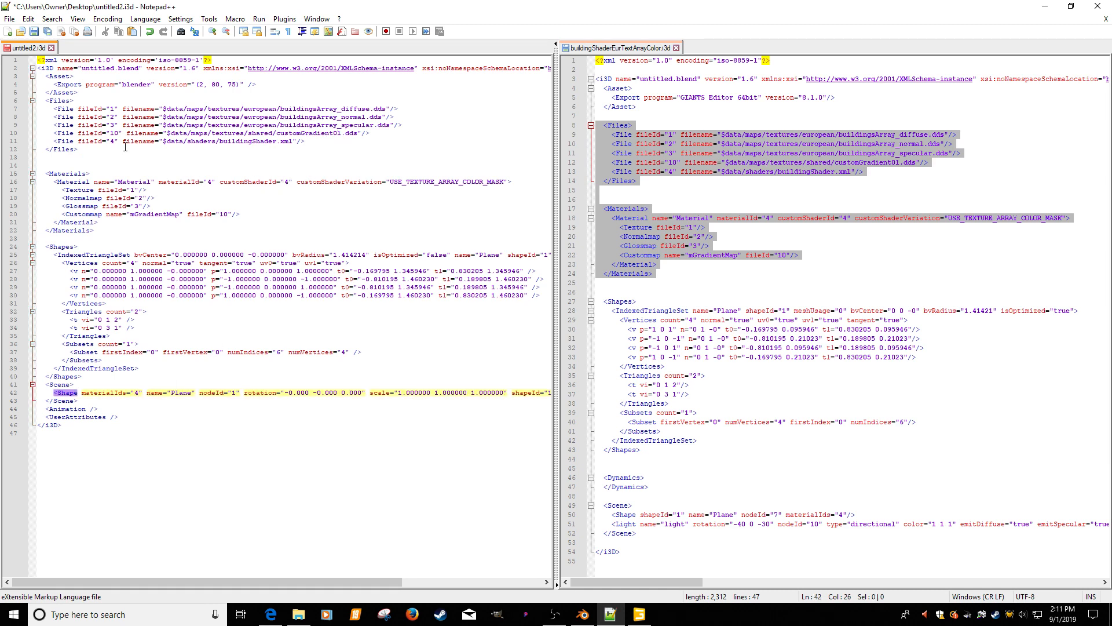
left_click(36, 33)
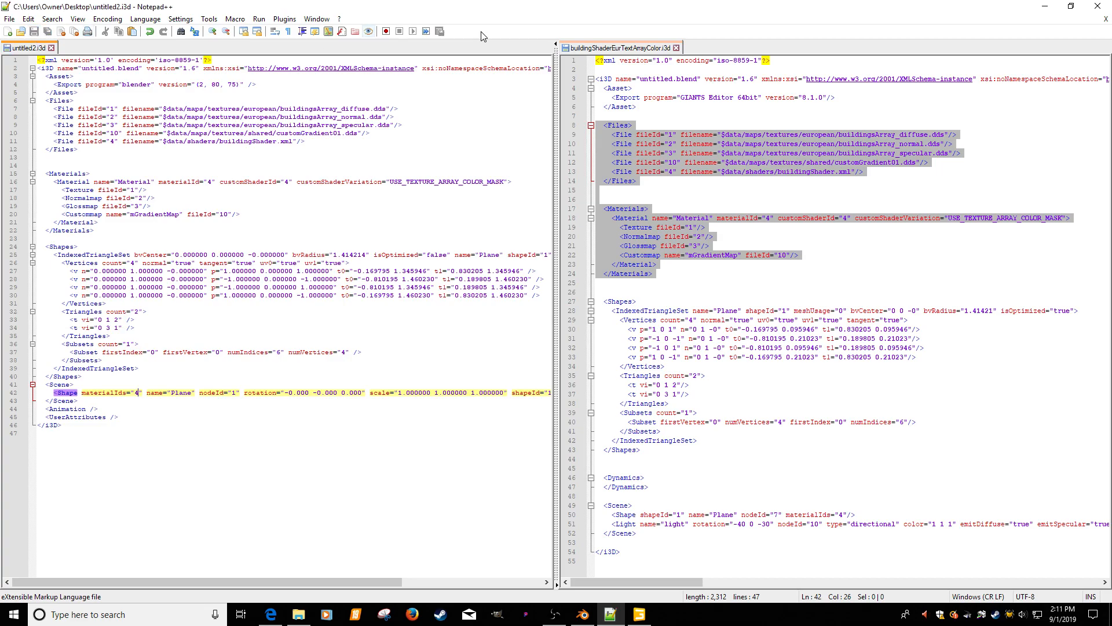
Step: Minimize Notepad++, open untitled2.i3d in GIANTS Editor 8.1.0 and examine the plane's color and texture up close
left_click(1045, 7)
double_click(290, 527)
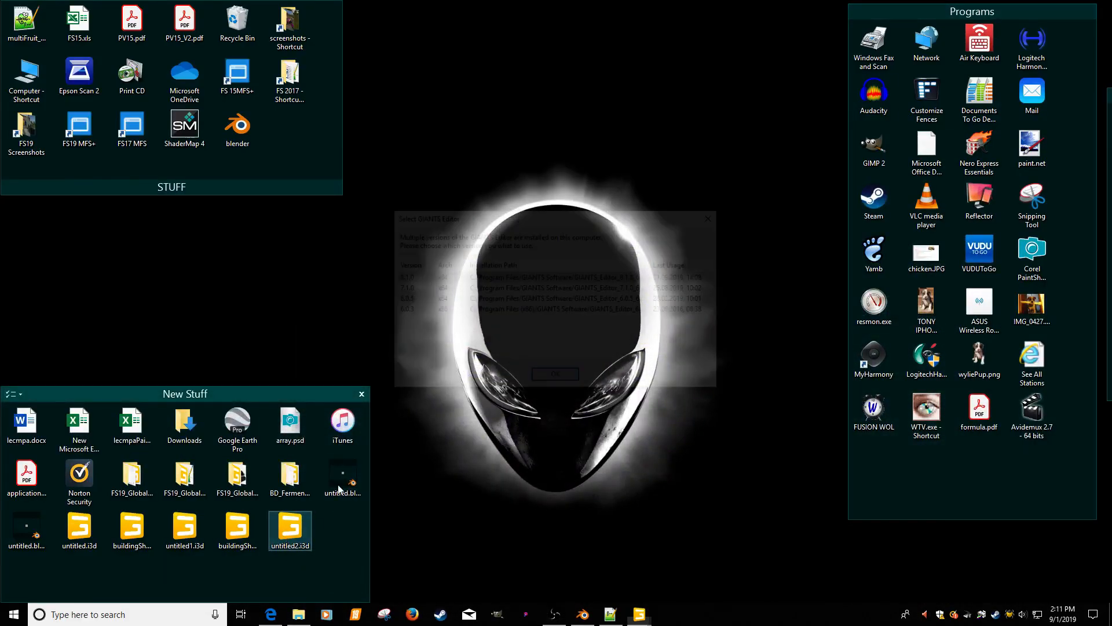
double_click(402, 279)
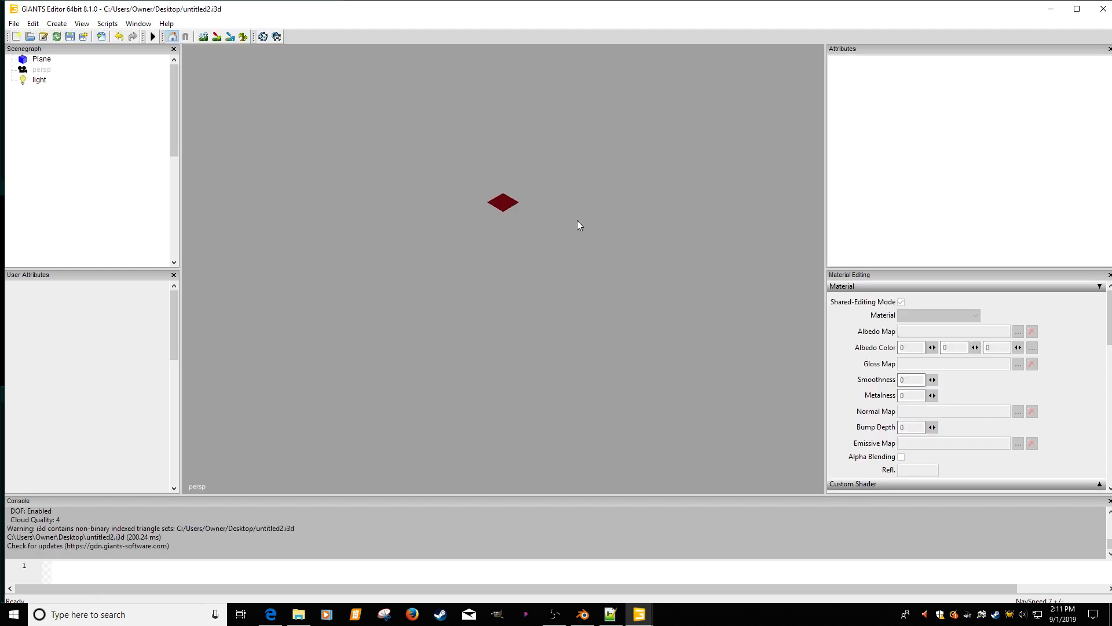
scroll(564, 191, "up", 1)
scroll(588, 180, "up", 3)
middle_click_drag(589, 181, 617, 238, "alt")
scroll(617, 239, "up", 2)
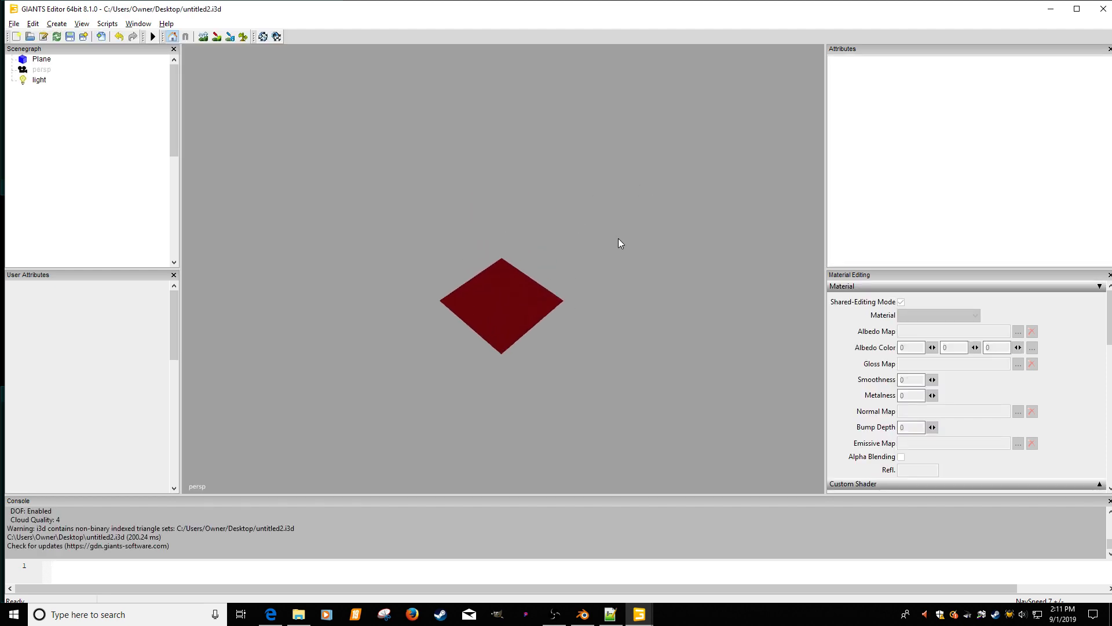
left_click_drag(617, 238, 579, 243, "alt")
middle_click_drag(458, 317, 532, 314, "alt")
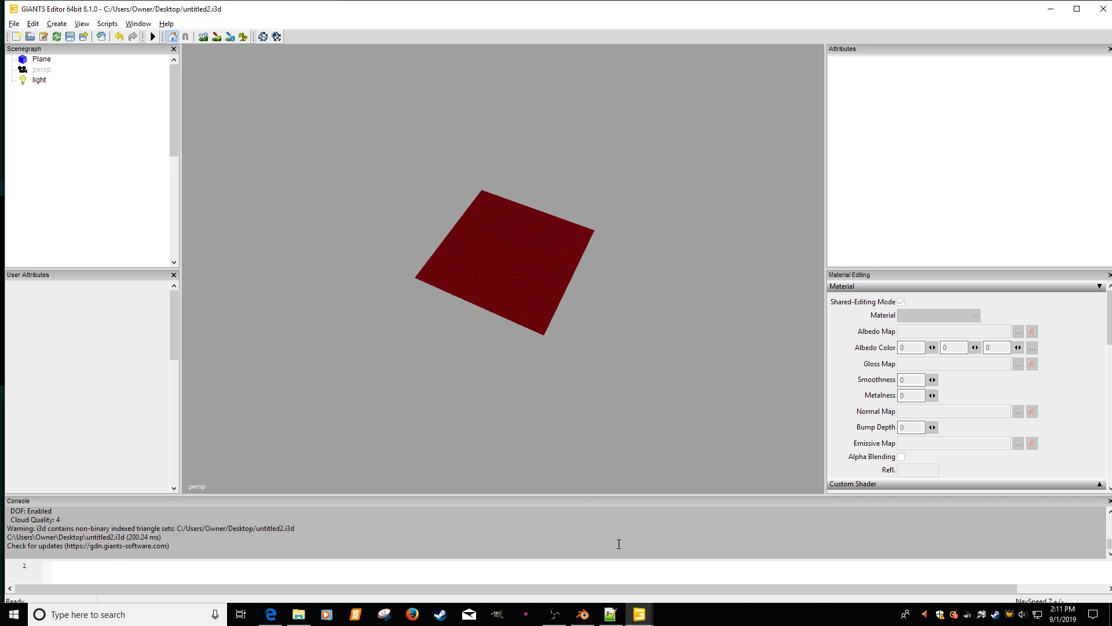
Step: Select the plane to check its material settings, and close the untitled2.i3d editor window without saving changes
mouse_move(638, 614)
mouse_move(596, 528)
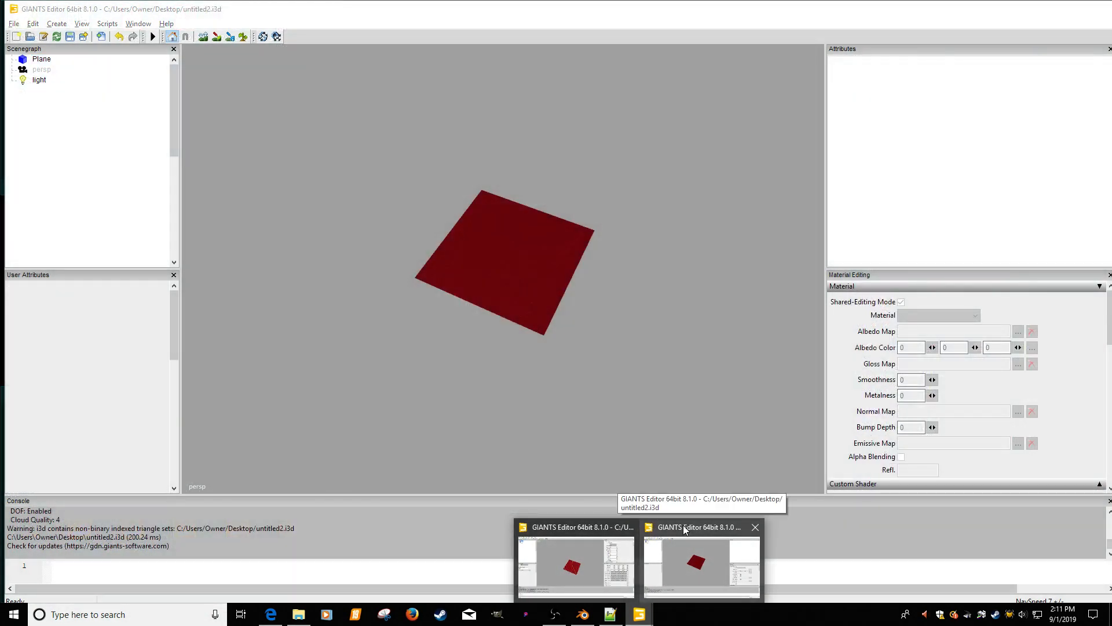
left_click(684, 530)
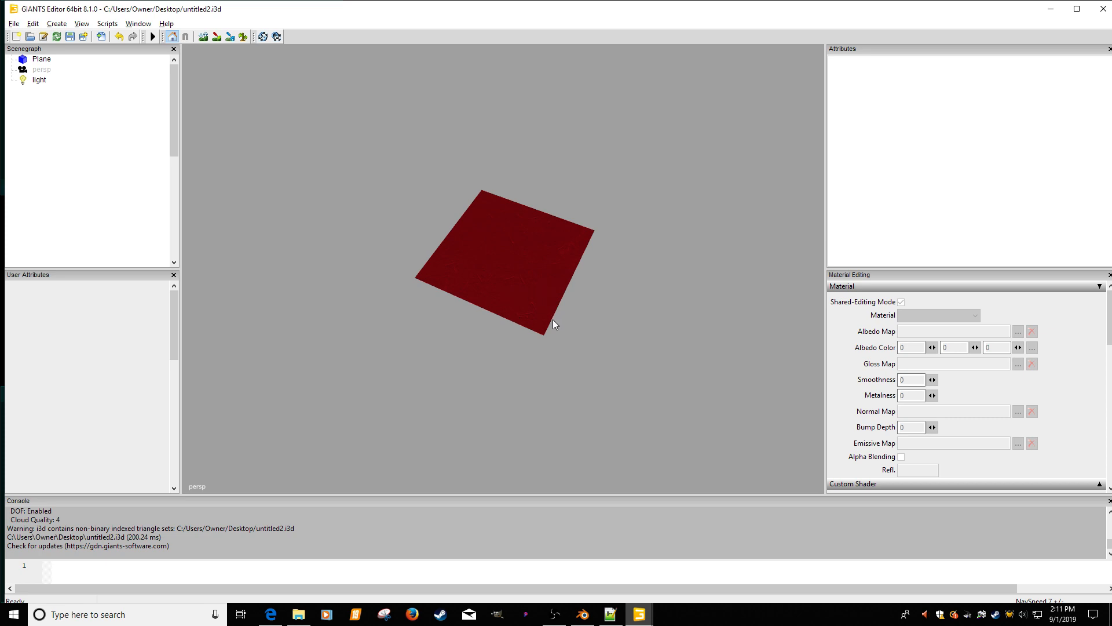
left_click(42, 59)
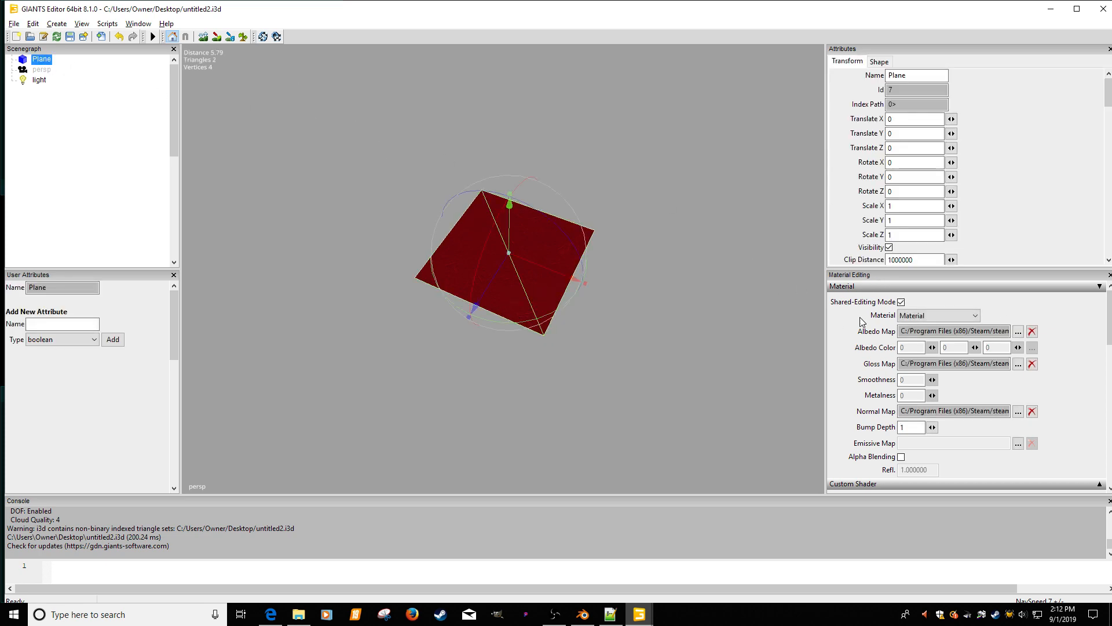
left_click(1103, 8)
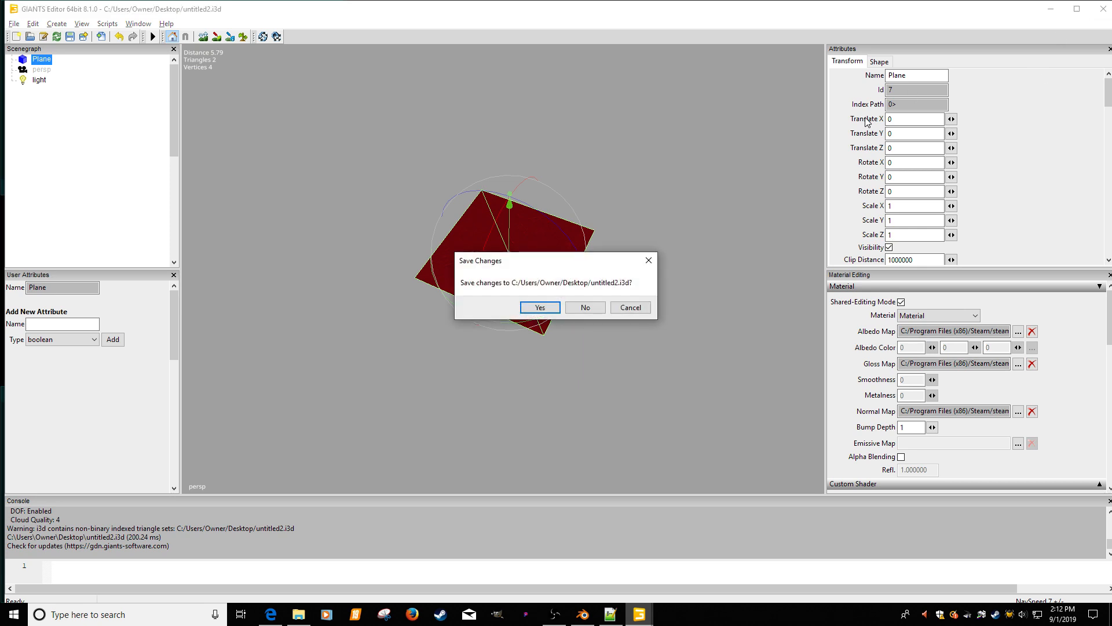
left_click(594, 313)
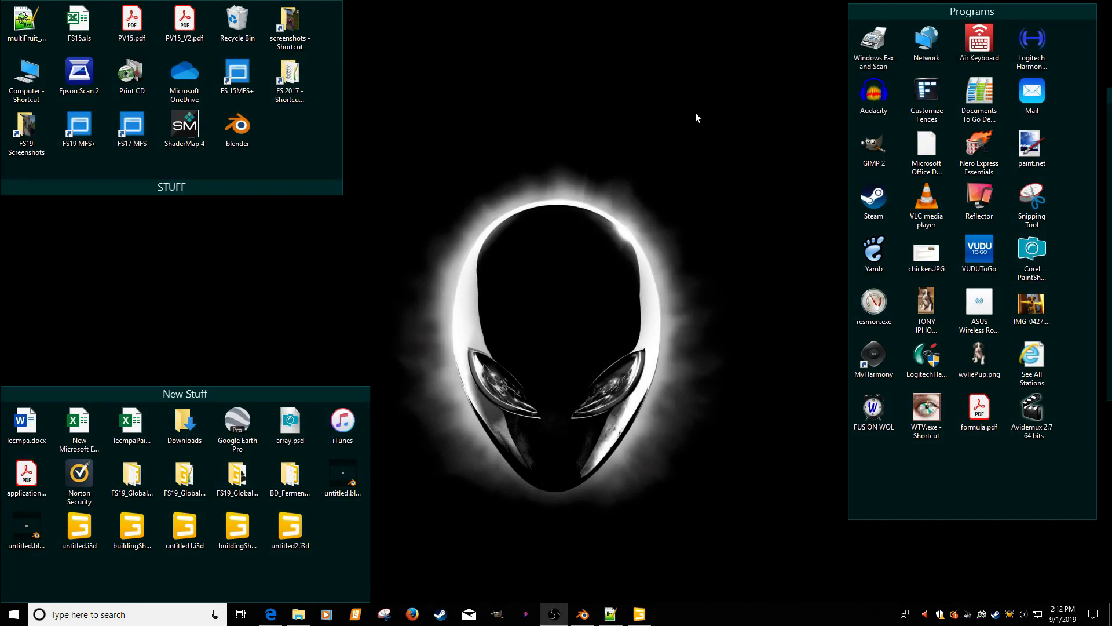
Step: Switch to Blender, leave Edit Mode, add a second mesh plane and move it just below the first in the top view
left_click(583, 614)
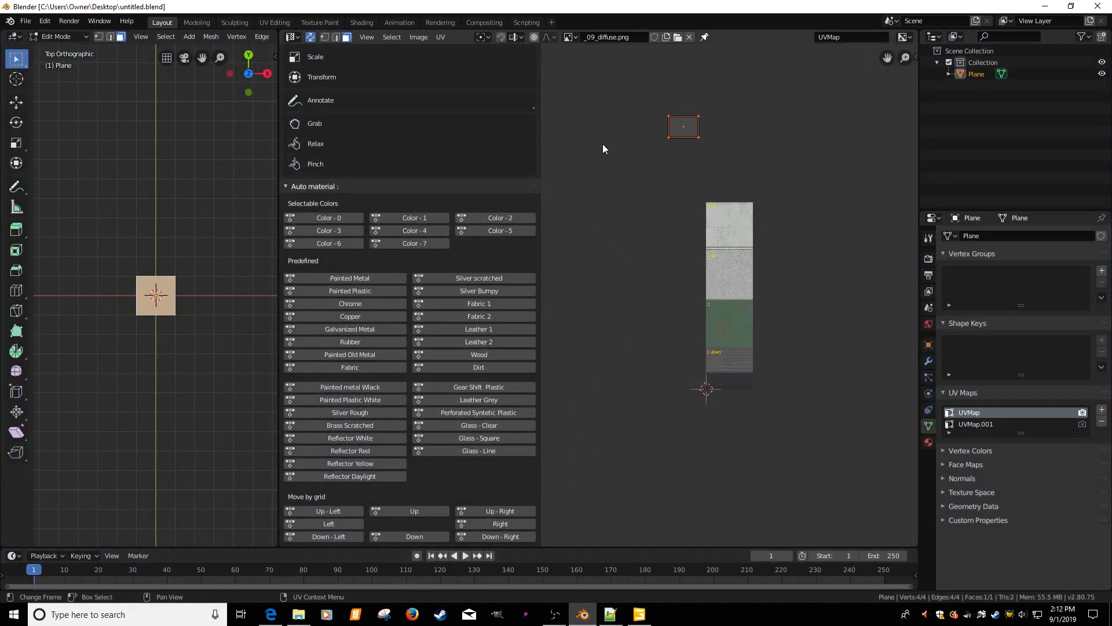
left_click(249, 285)
key("Tab")
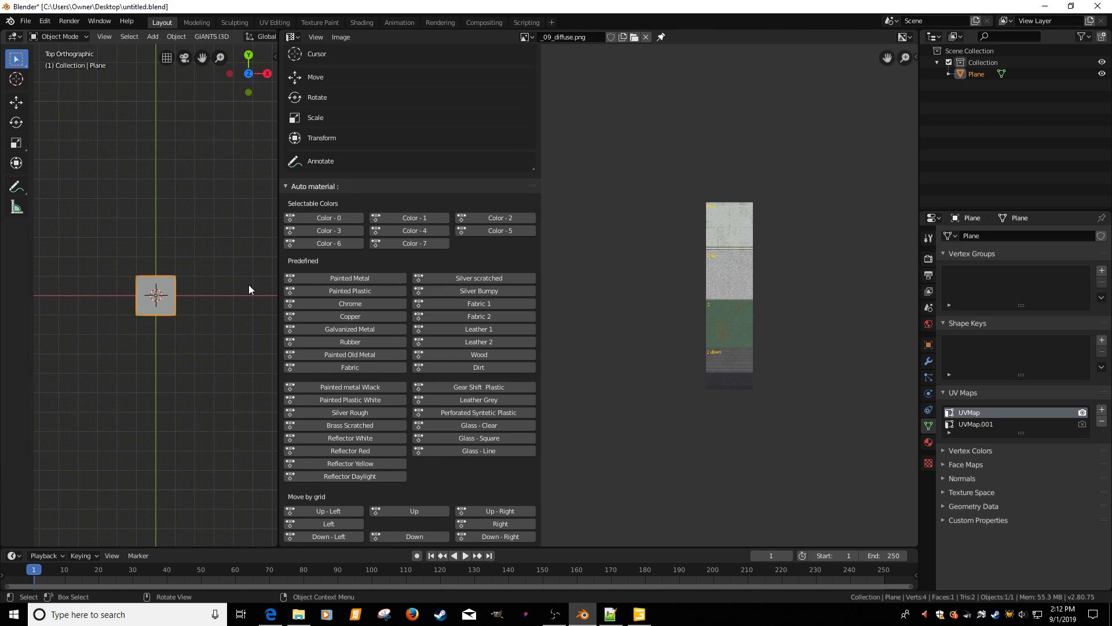
key("shift+a")
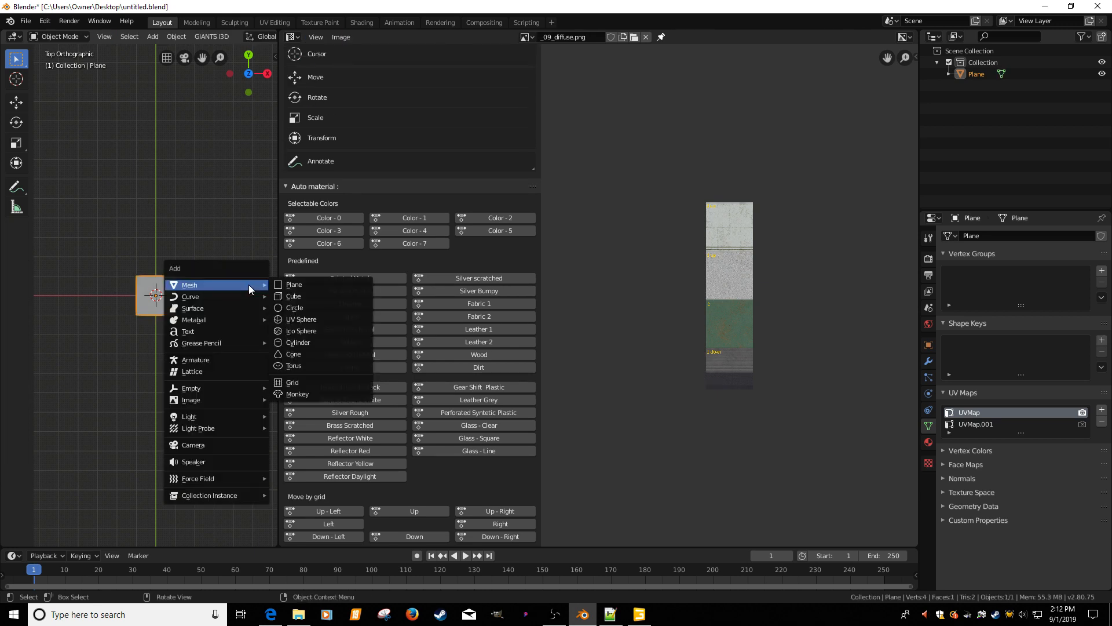
left_click(339, 284)
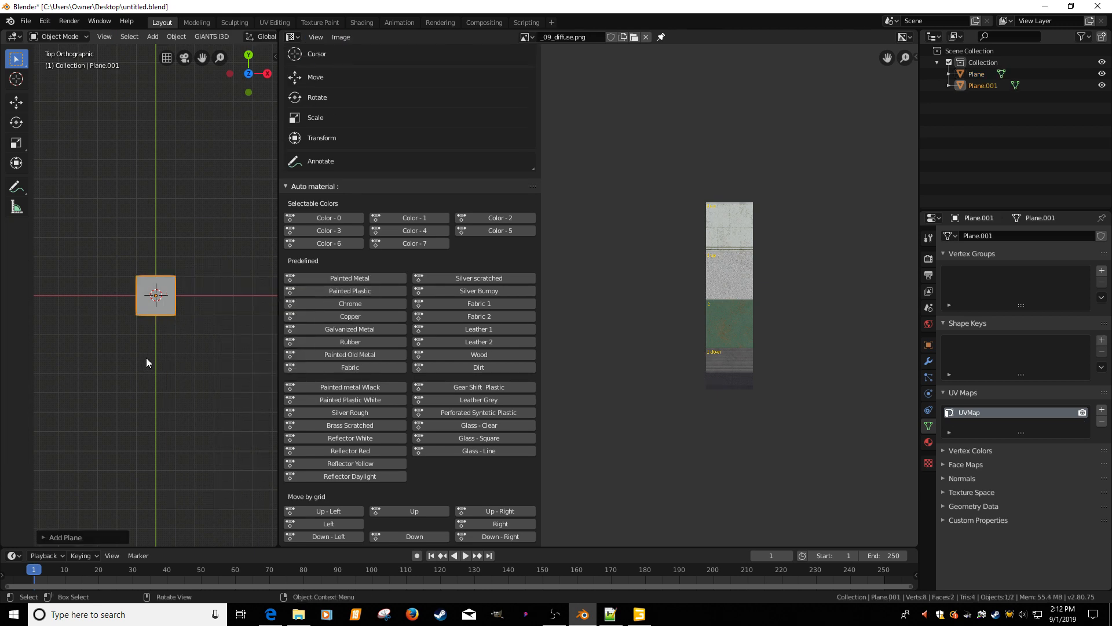
key("g")
left_click(165, 404)
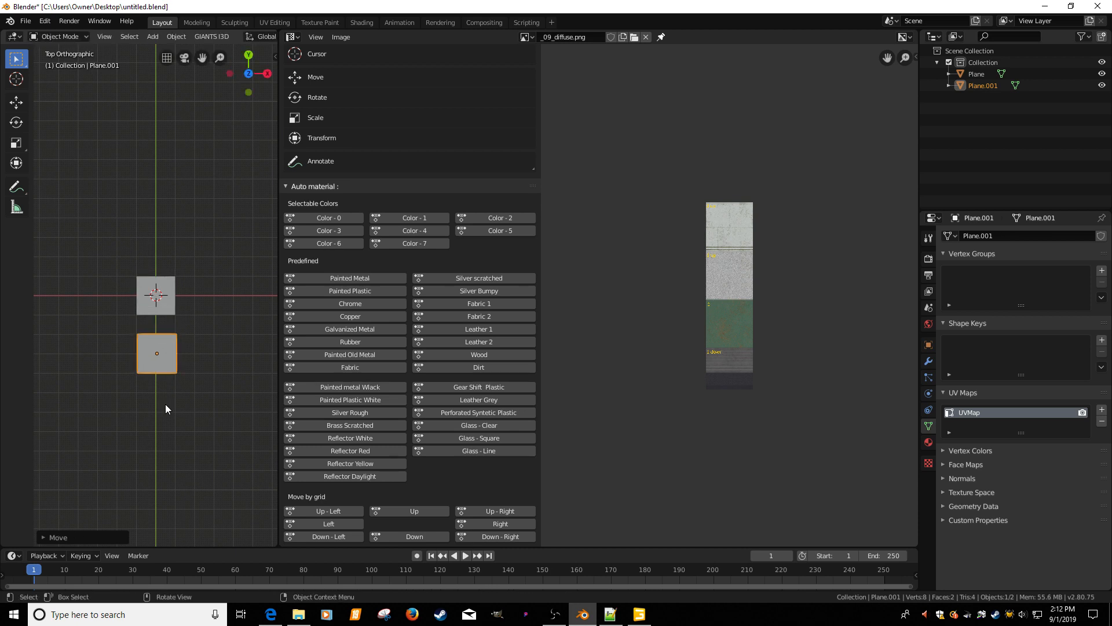
Step: Rename the original plane's material to plane1 and select the second plane
left_click(166, 305)
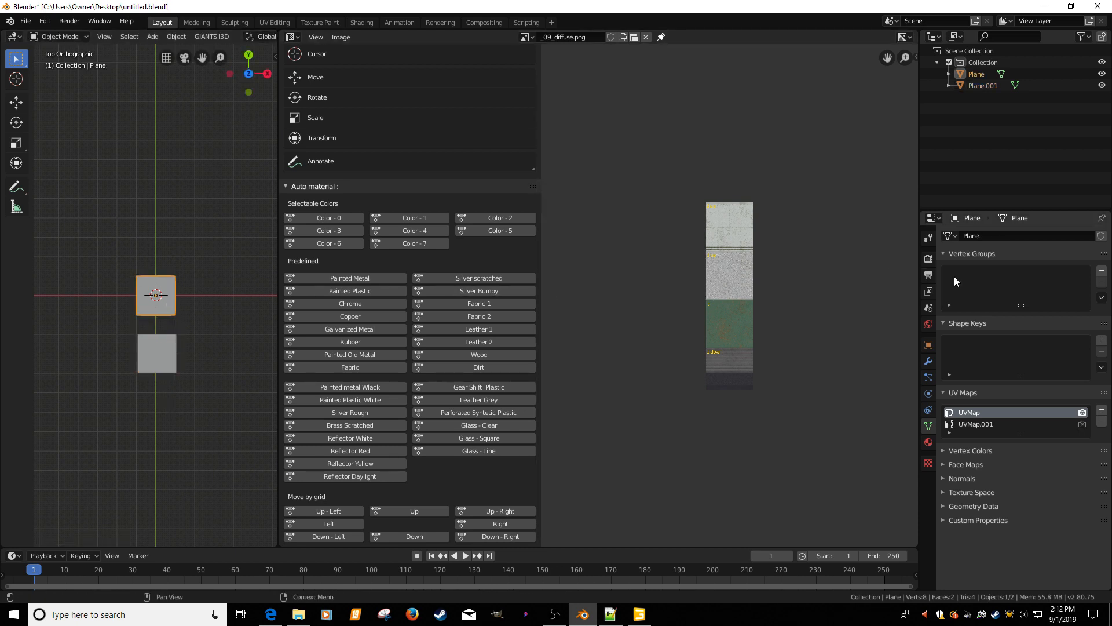
left_click(929, 442)
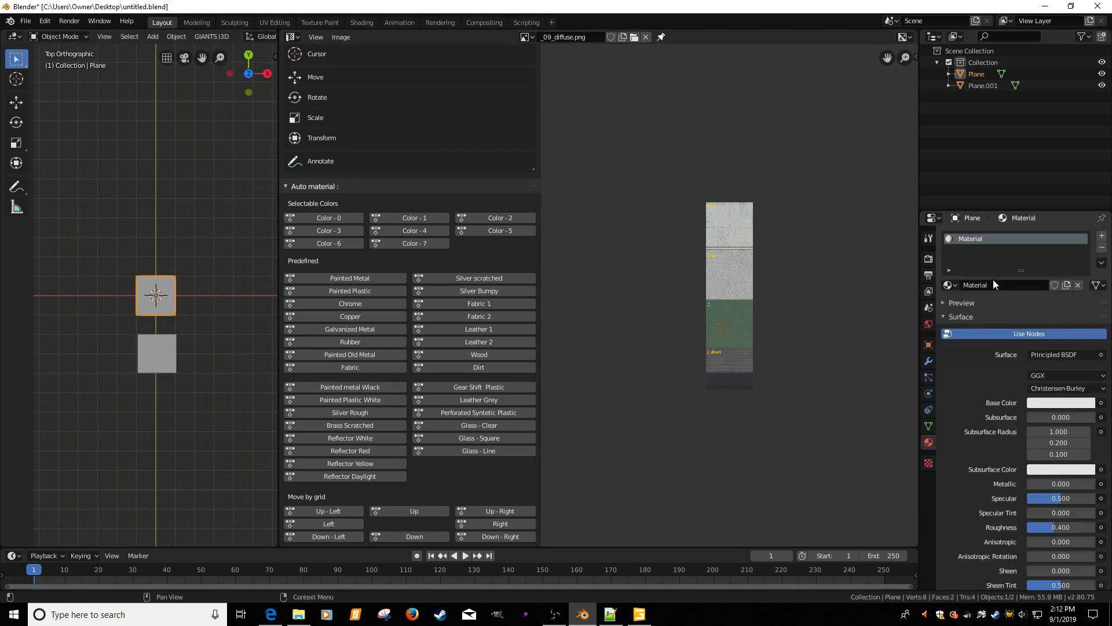
double_click(990, 241)
type("plane1")
key("Return")
left_click(166, 351)
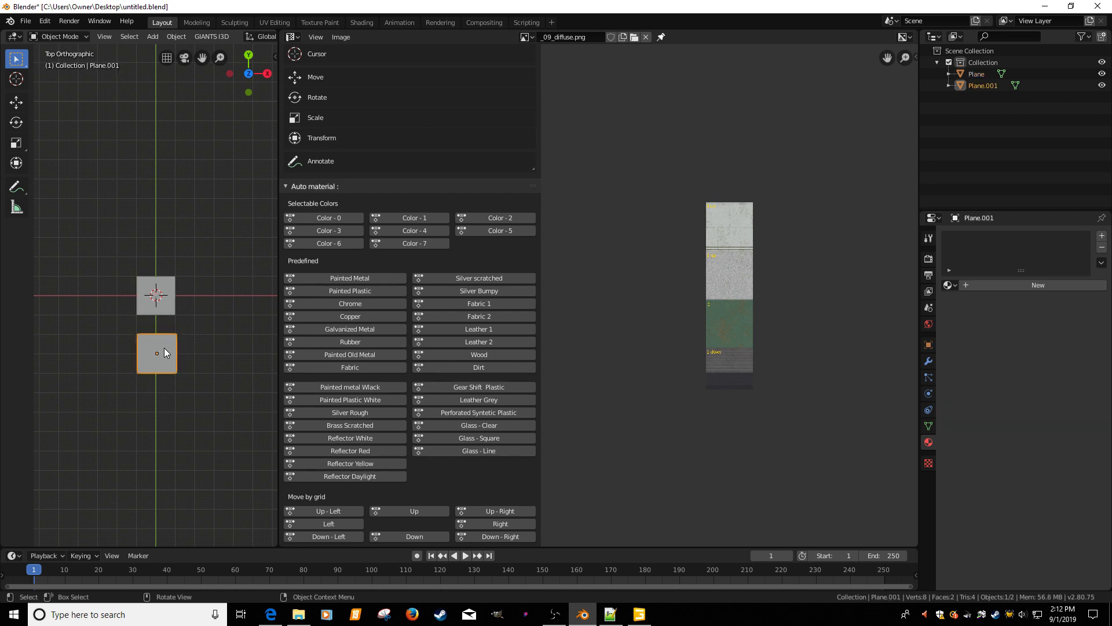
Step: Create a new material on the second plane and rename it plane2
left_click(1019, 286)
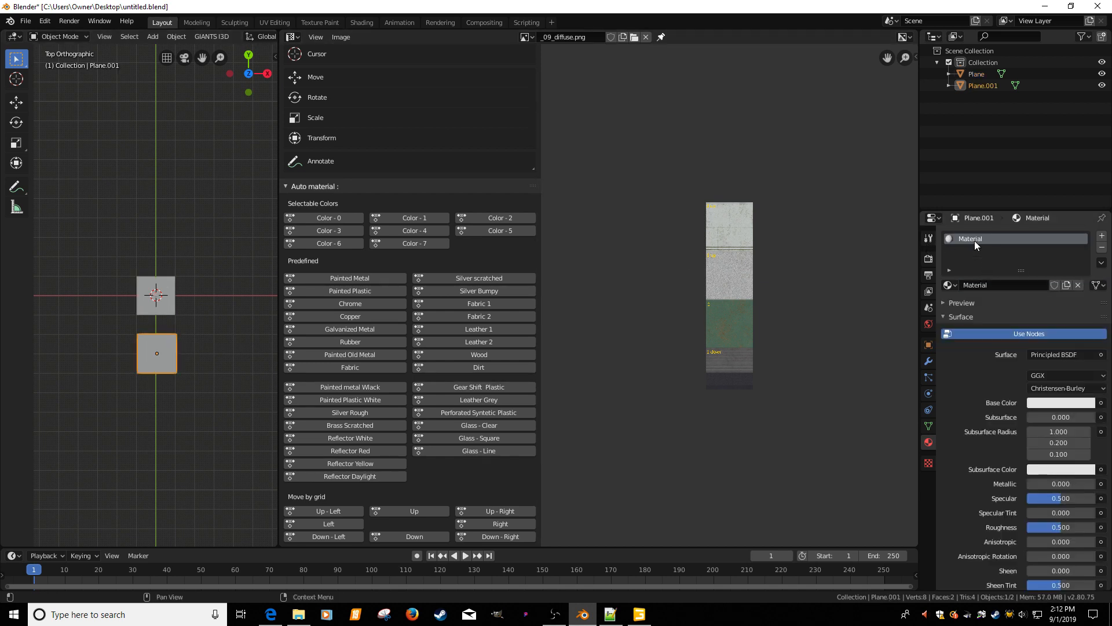
double_click(972, 238)
type("plane2")
key("Return")
Step: Select each plane in turn to compare their assigned materials, ending with the original plane in Edit Mode
left_click(169, 311)
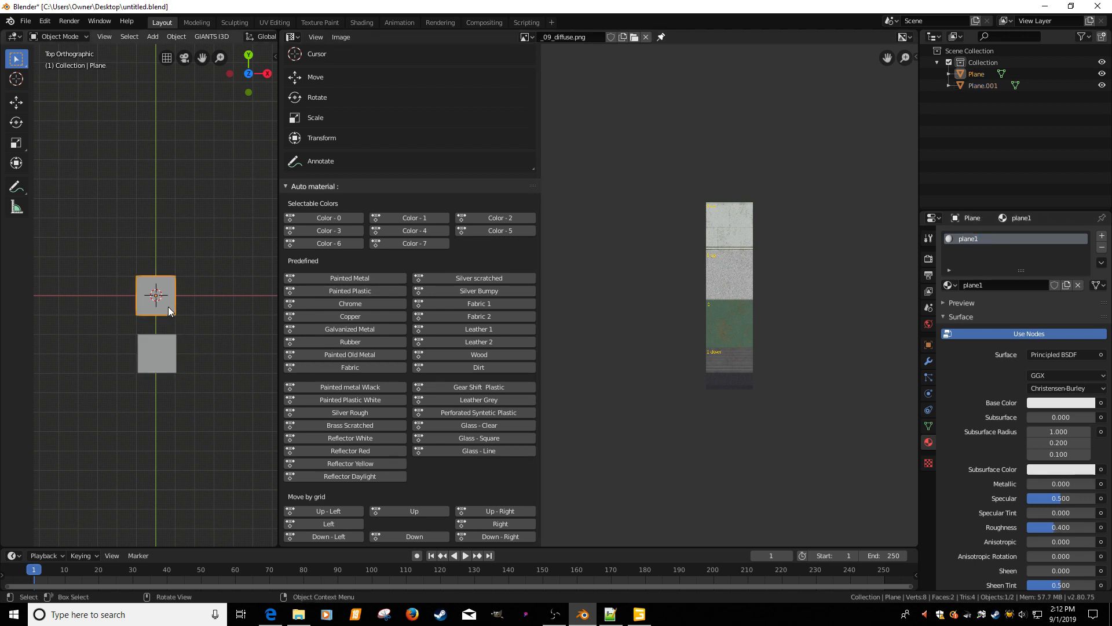
left_click(165, 352)
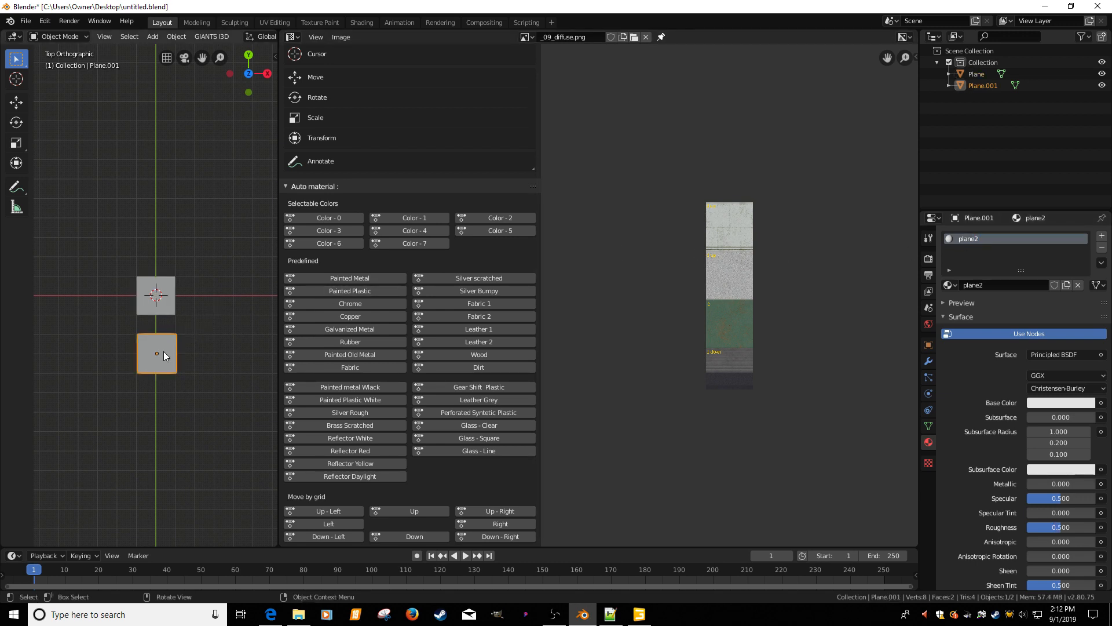
key("Tab")
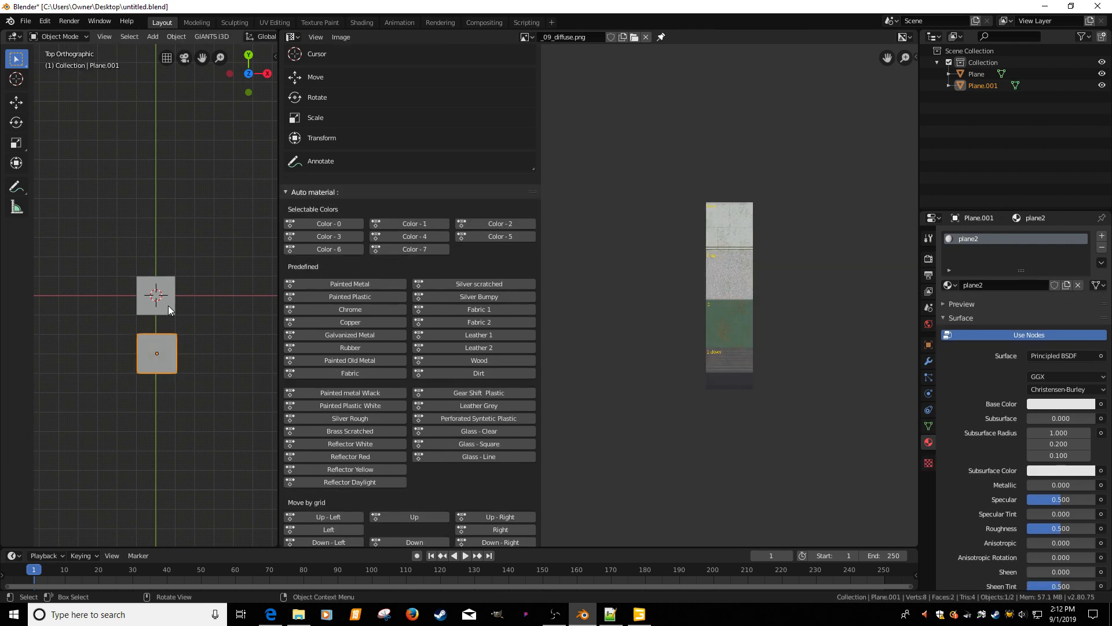
left_click(168, 306)
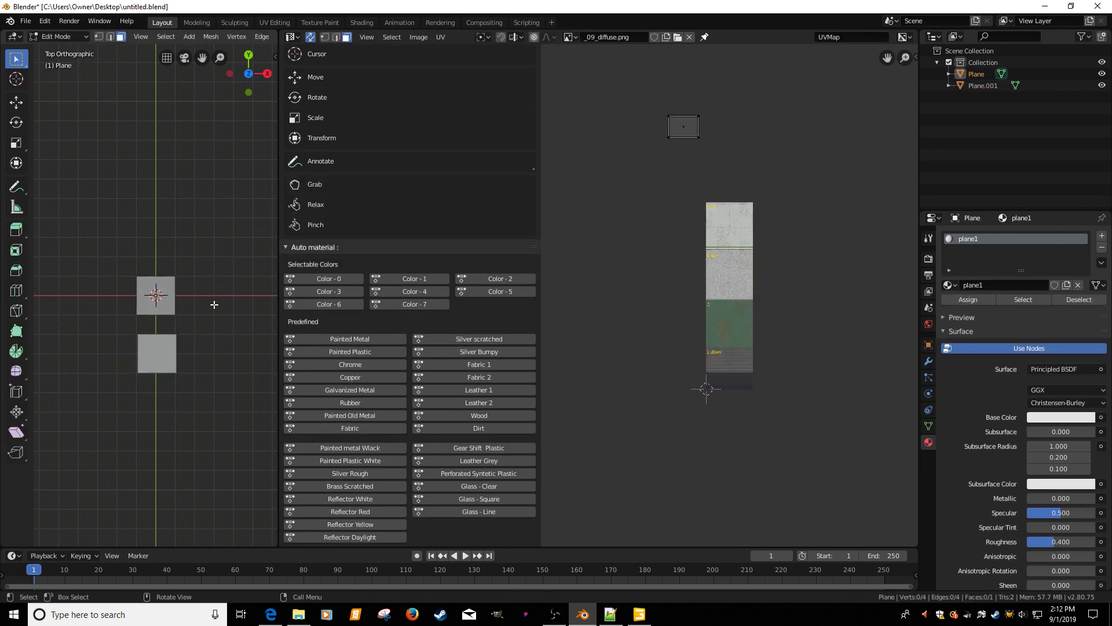
Step: Save the blend file and export the scene to the Desktop as untitled3.i3d
left_click(26, 22)
left_click(40, 98)
left_click(27, 23)
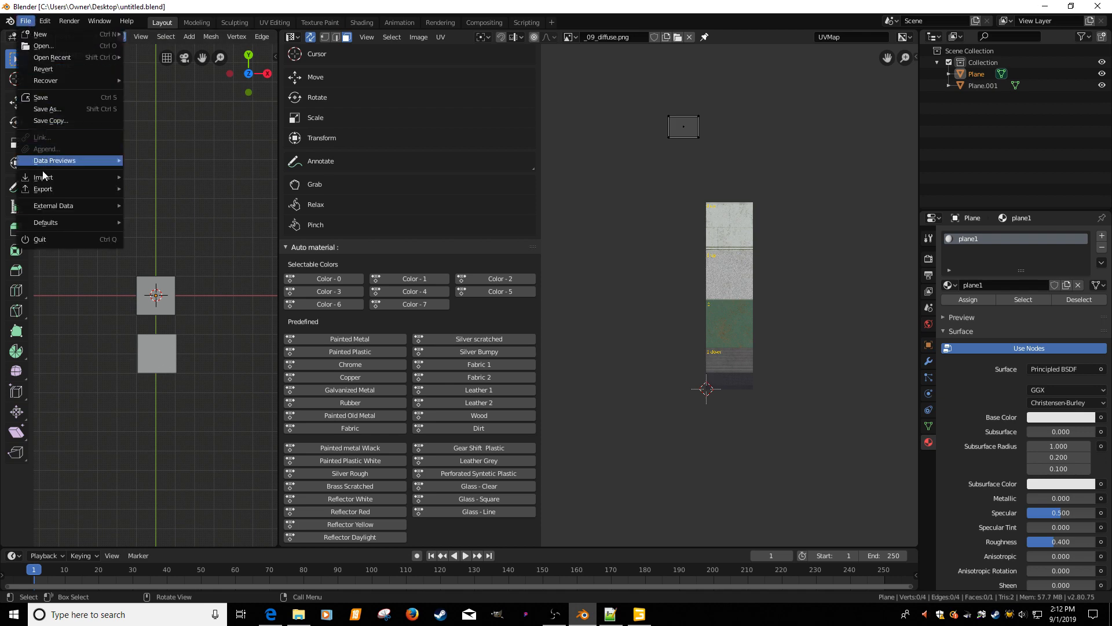
mouse_move(42, 189)
left_click(162, 293)
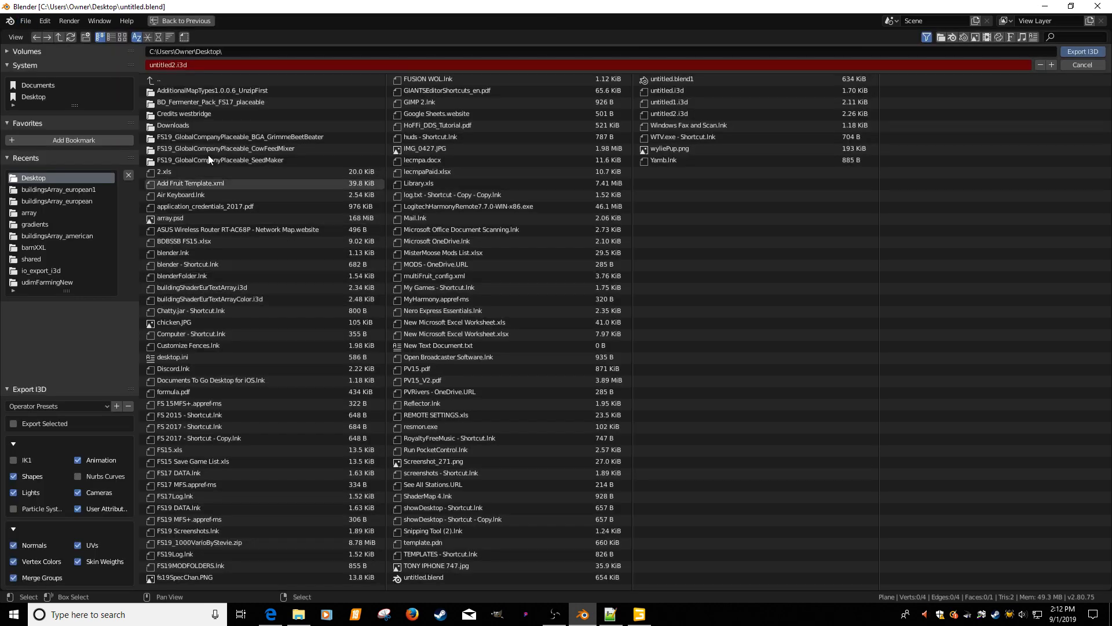
left_click(1052, 64)
left_click(1076, 51)
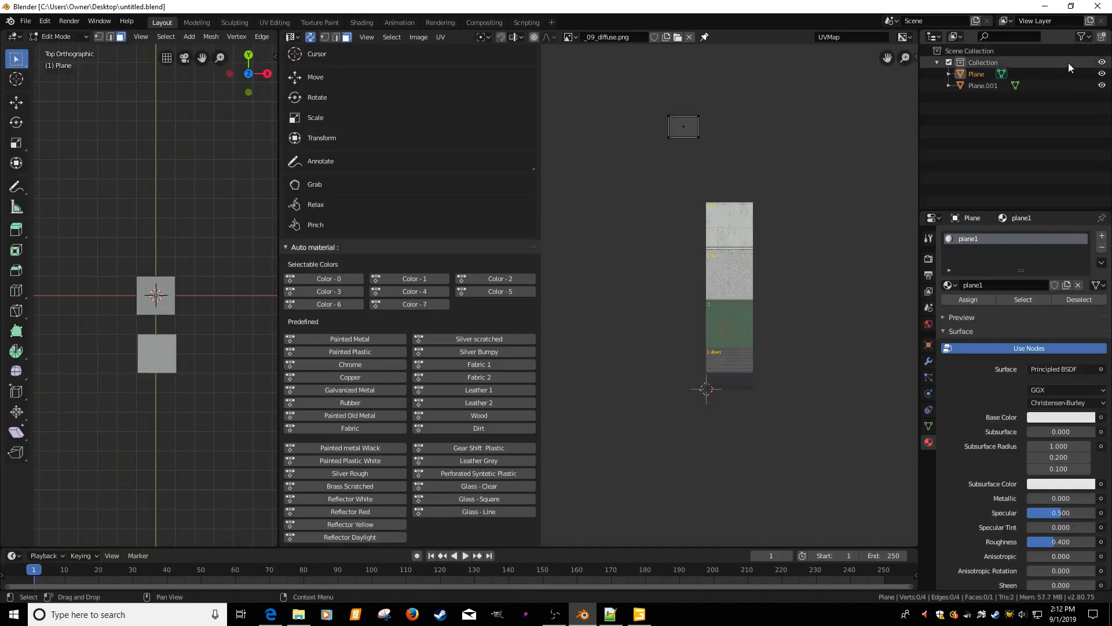
Step: Minimize Blender and open untitled3.i3d from the desktop in GIANTS Editor 8.1.0
left_click(1045, 5)
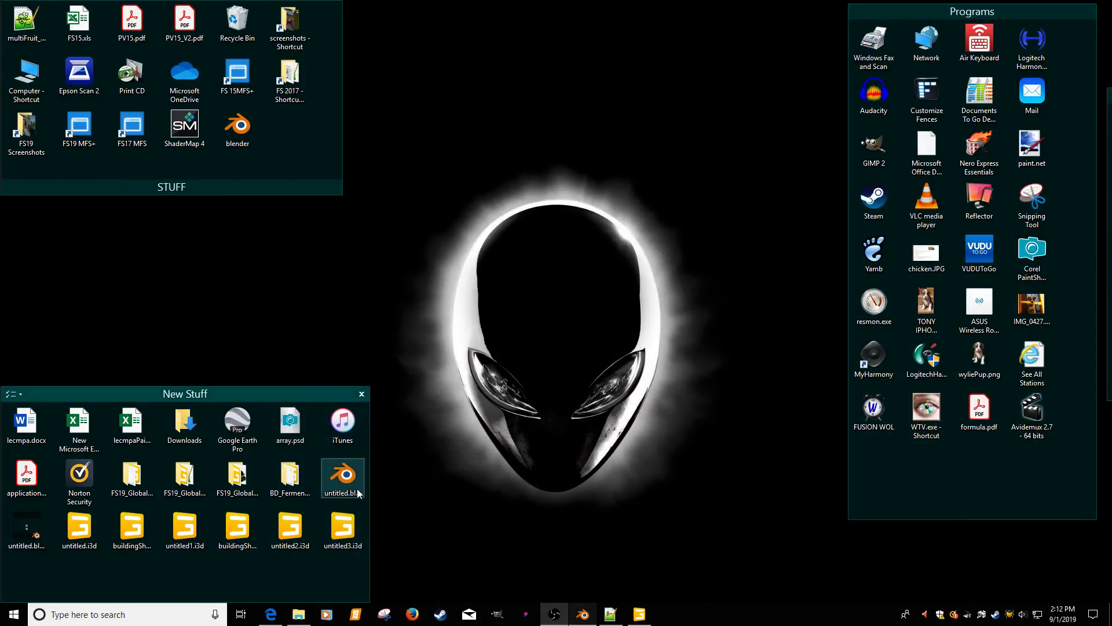
double_click(339, 545)
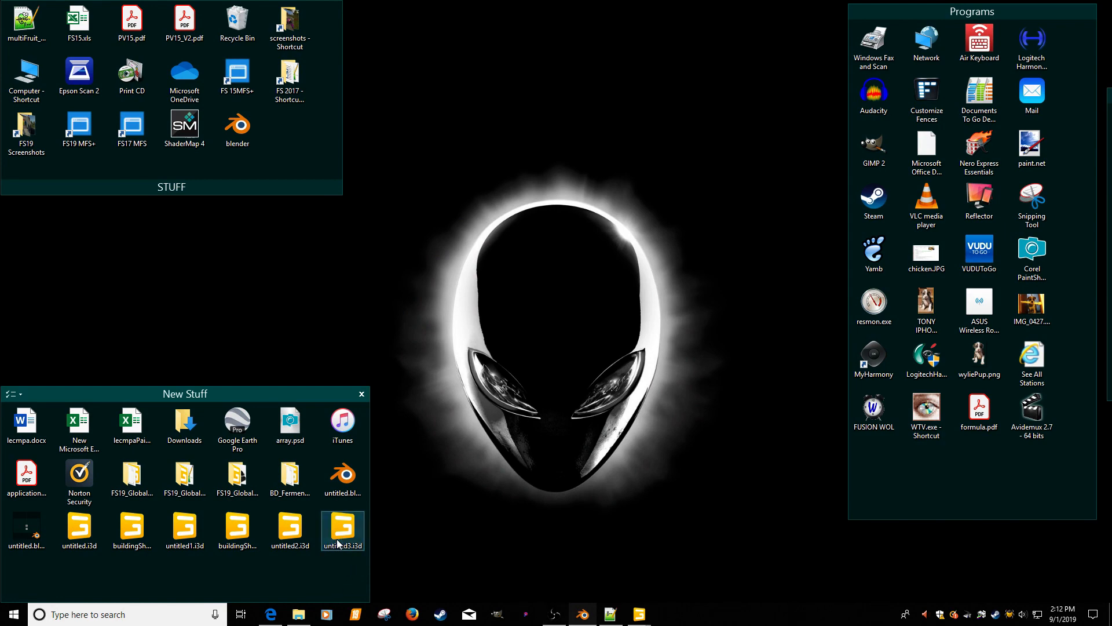
left_click(412, 276)
double_click(412, 276)
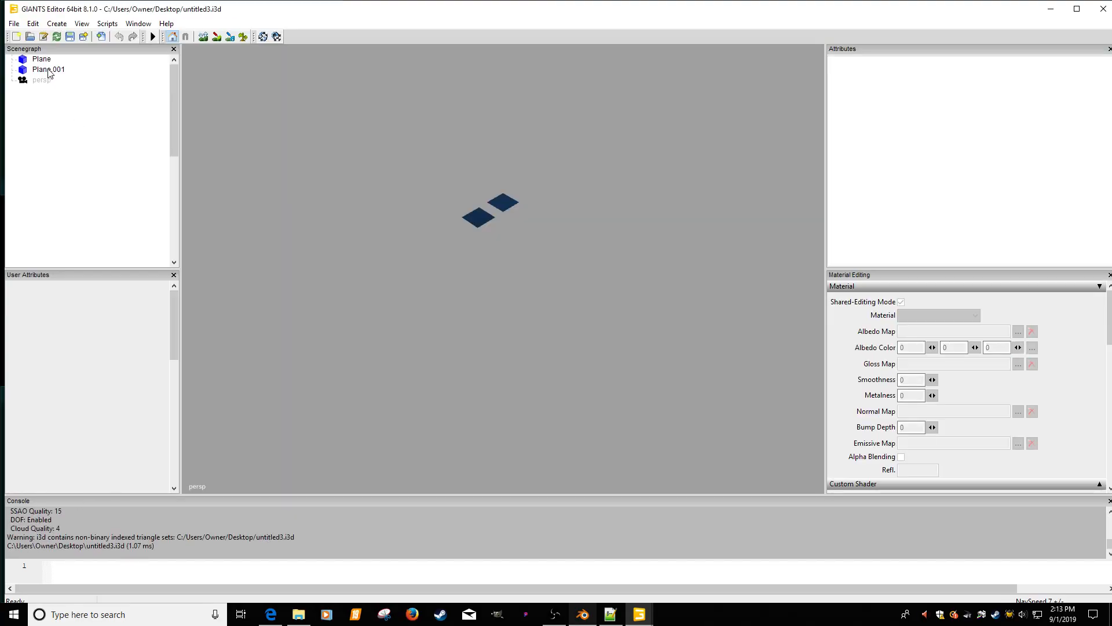
Step: Compare the materials assigned to Plane and Plane.001 in the scenegraph, and close the editor window
left_click(49, 62)
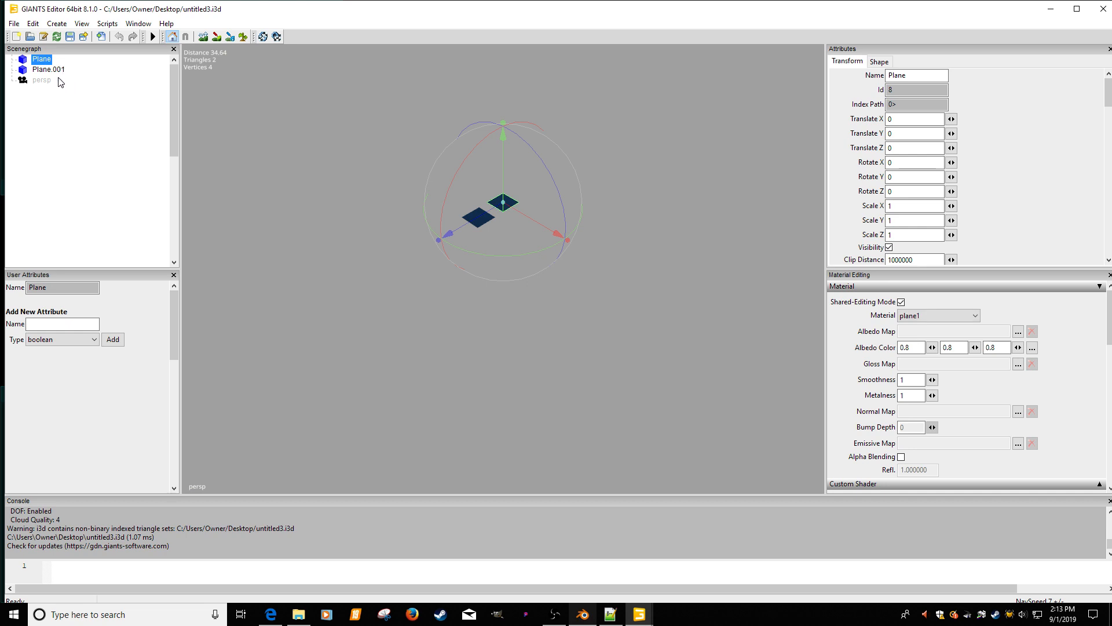
left_click(57, 70)
left_click(44, 60)
left_click(46, 69)
left_click(44, 59)
left_click(46, 70)
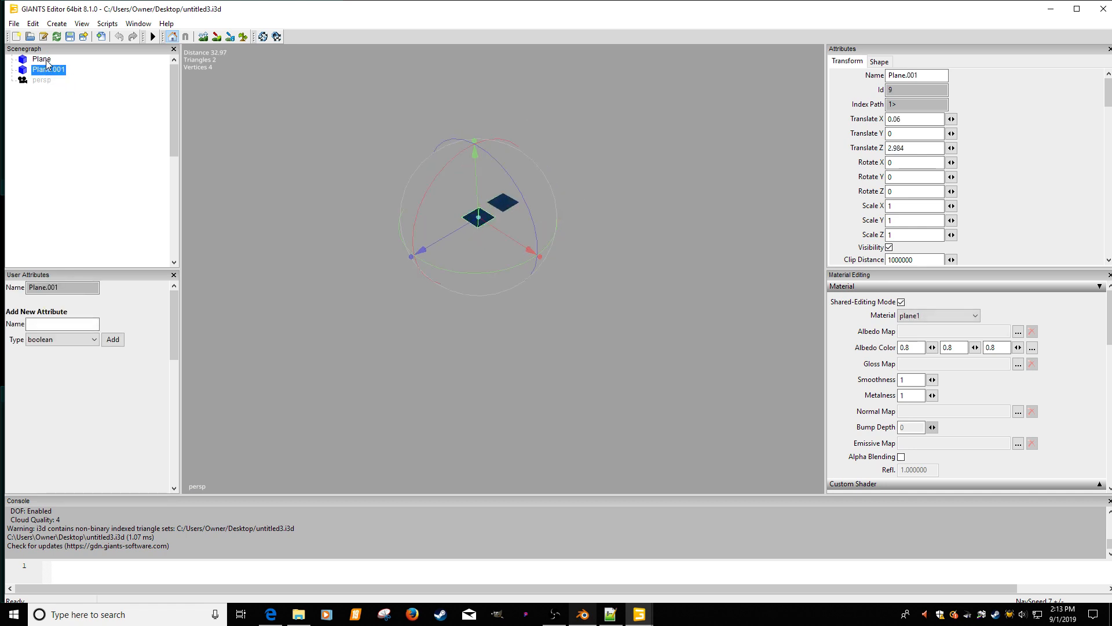
left_click(45, 60)
left_click(46, 69)
left_click(44, 60)
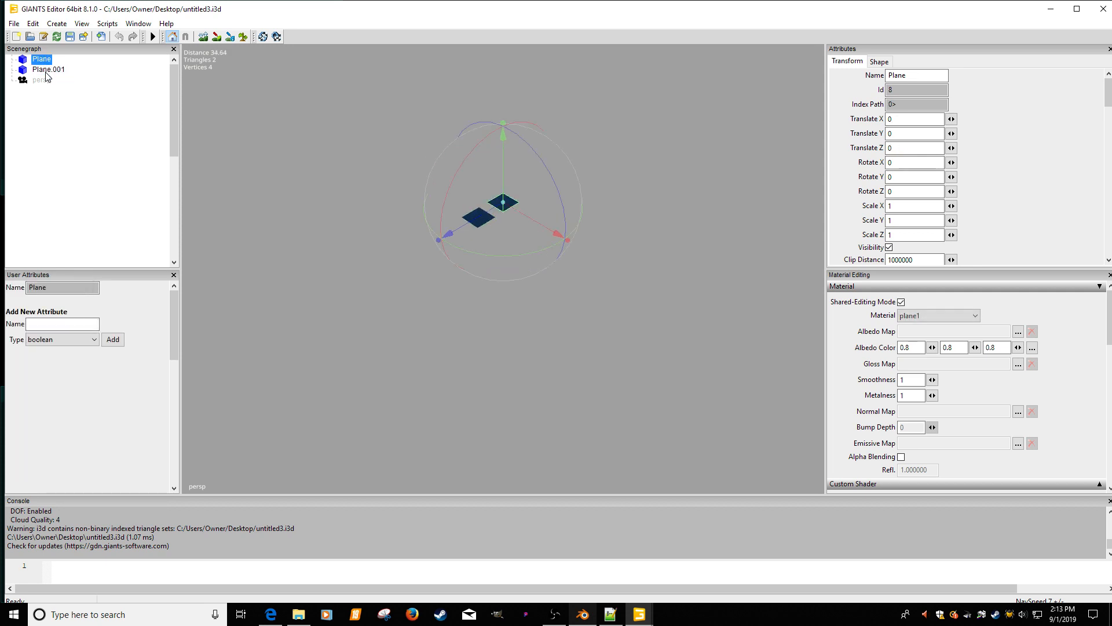
left_click(46, 70)
left_click(44, 60)
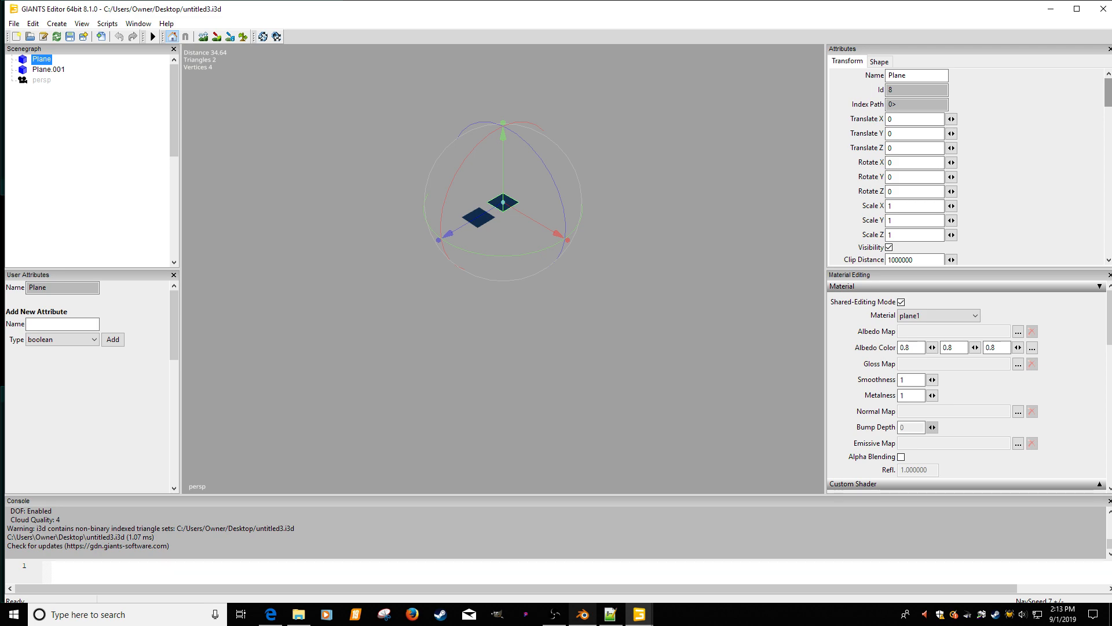
left_click(1102, 9)
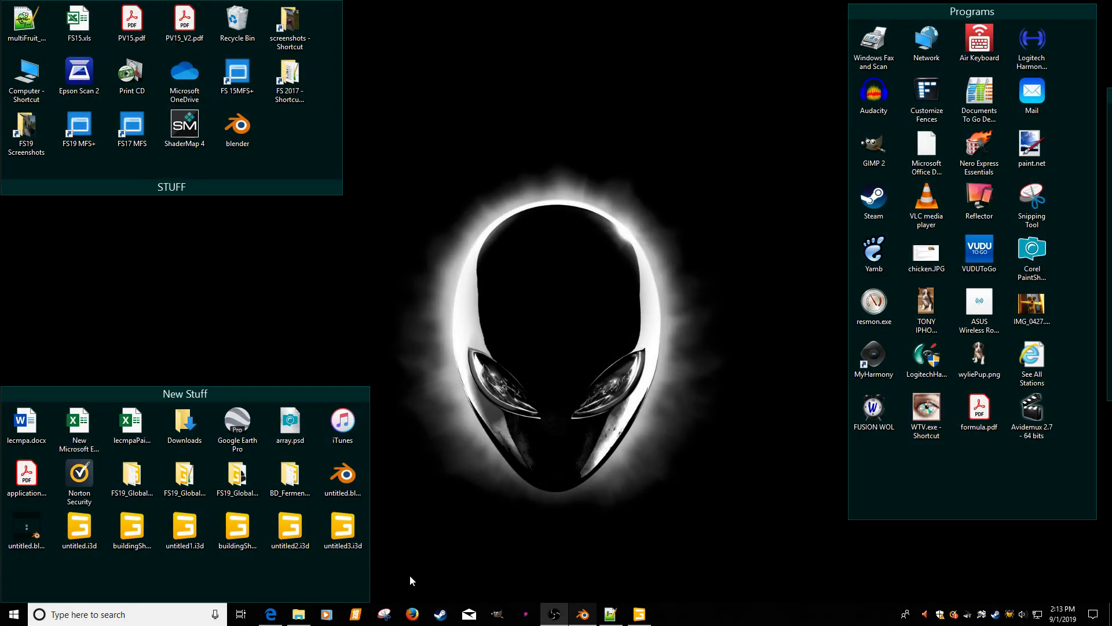
Step: Open untitled3.i3d in Notepad++ and close the buildingShaderEurTextArrayColor.i3d file
right_click(340, 541)
left_click(390, 258)
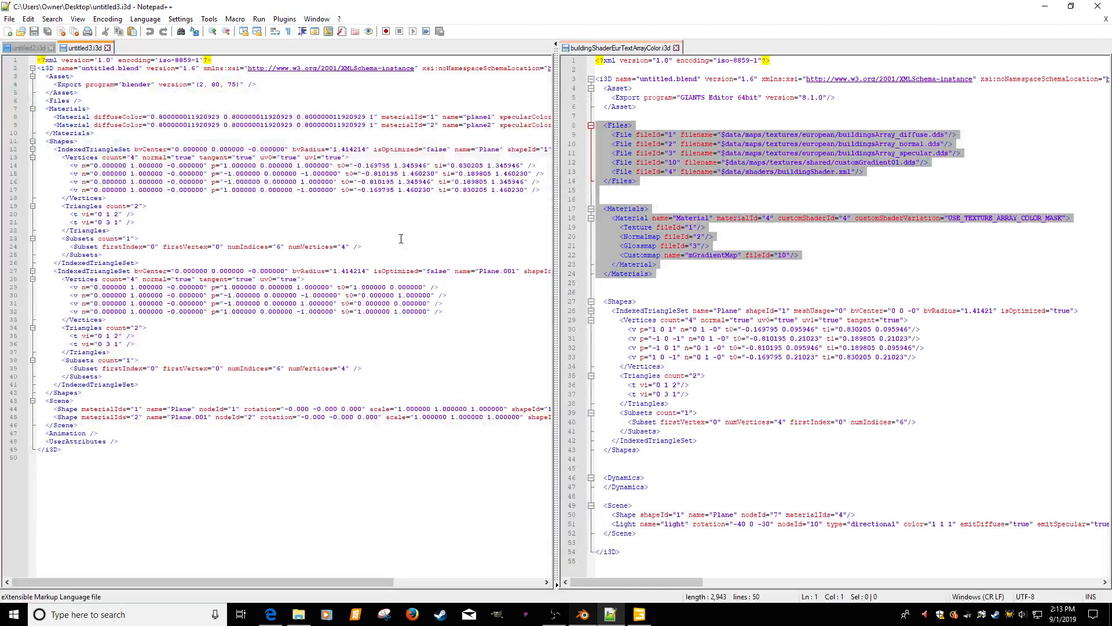
left_click(676, 47)
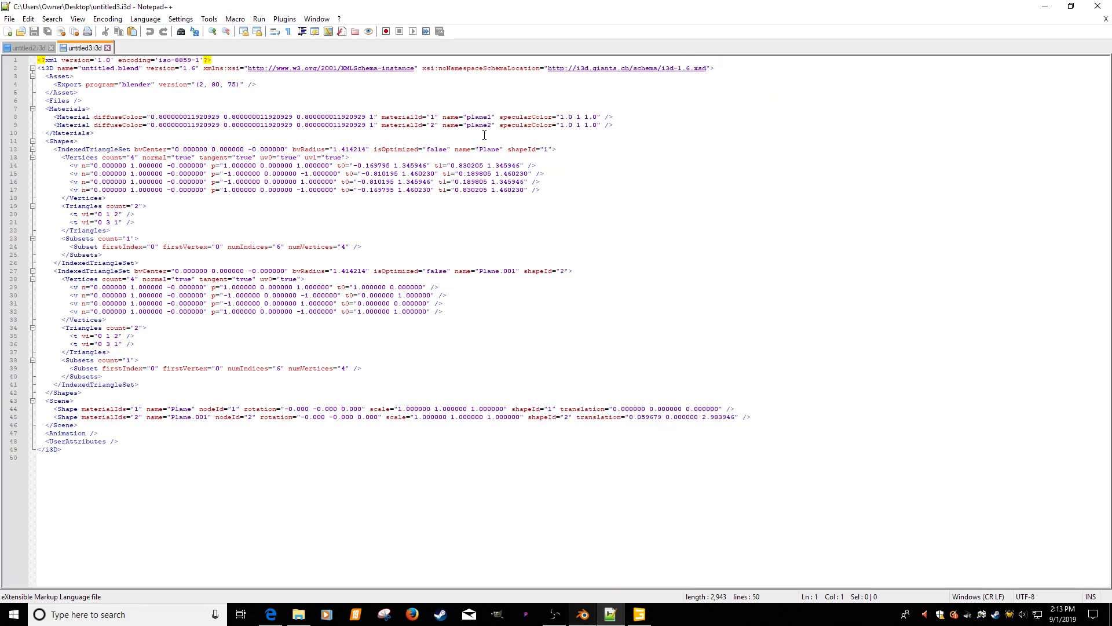
Step: Compare the names and diffuse colors of the plane1 and plane2 entries in the Materials section
left_click(477, 117)
left_click(469, 125)
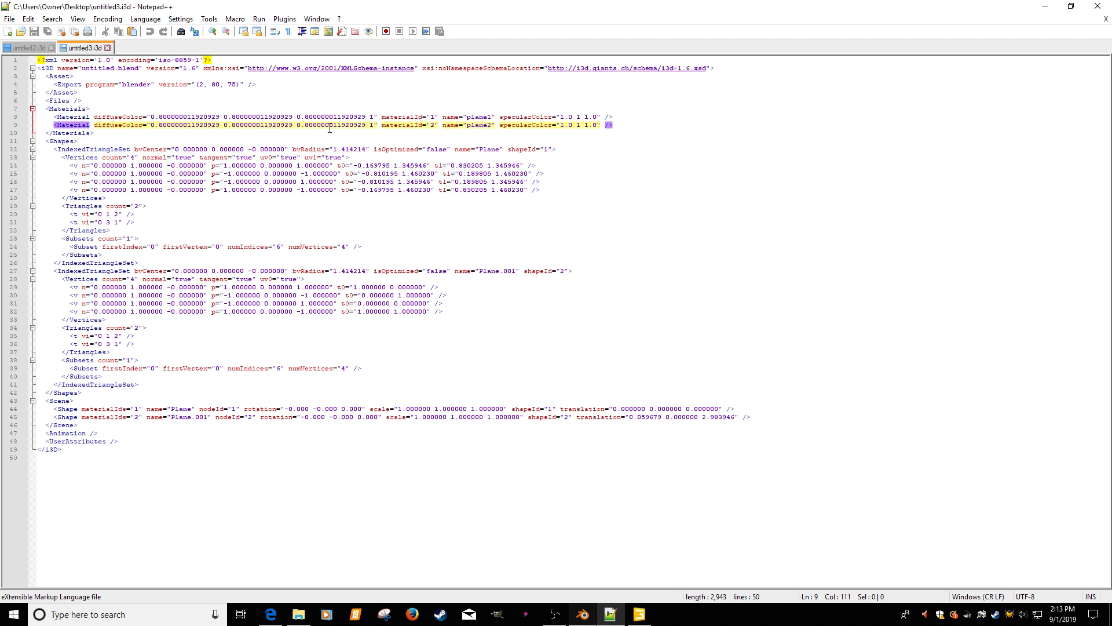
left_click(116, 115)
left_click(131, 125)
left_click(146, 115)
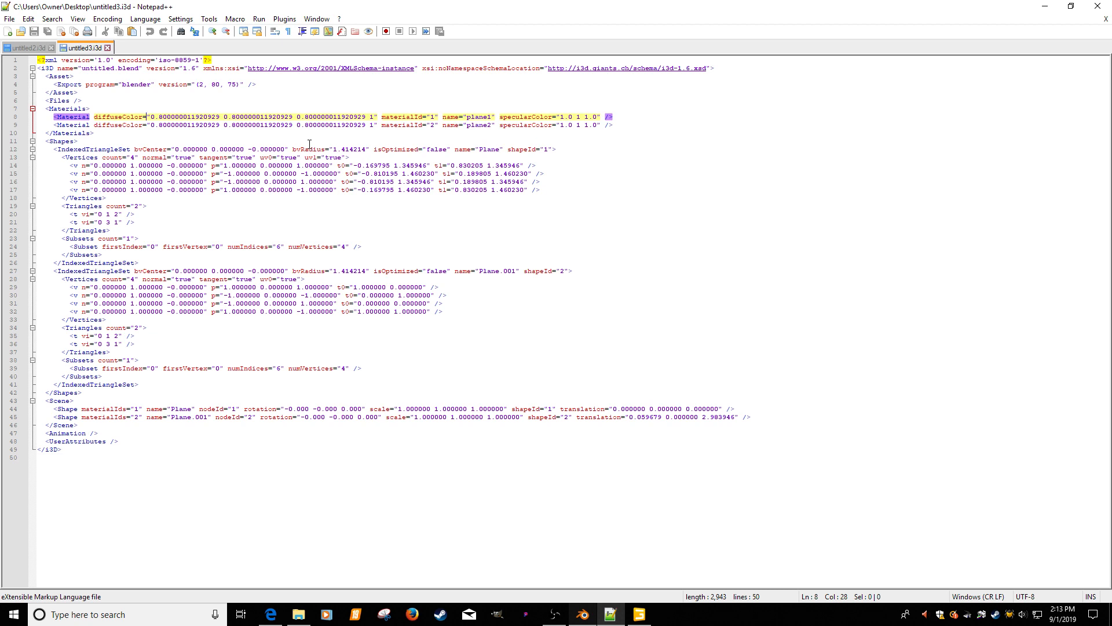
Step: Set the third diffuseColor value of material plane2 to 0.0, save and close the file, and minimize Notepad++
left_click(335, 125)
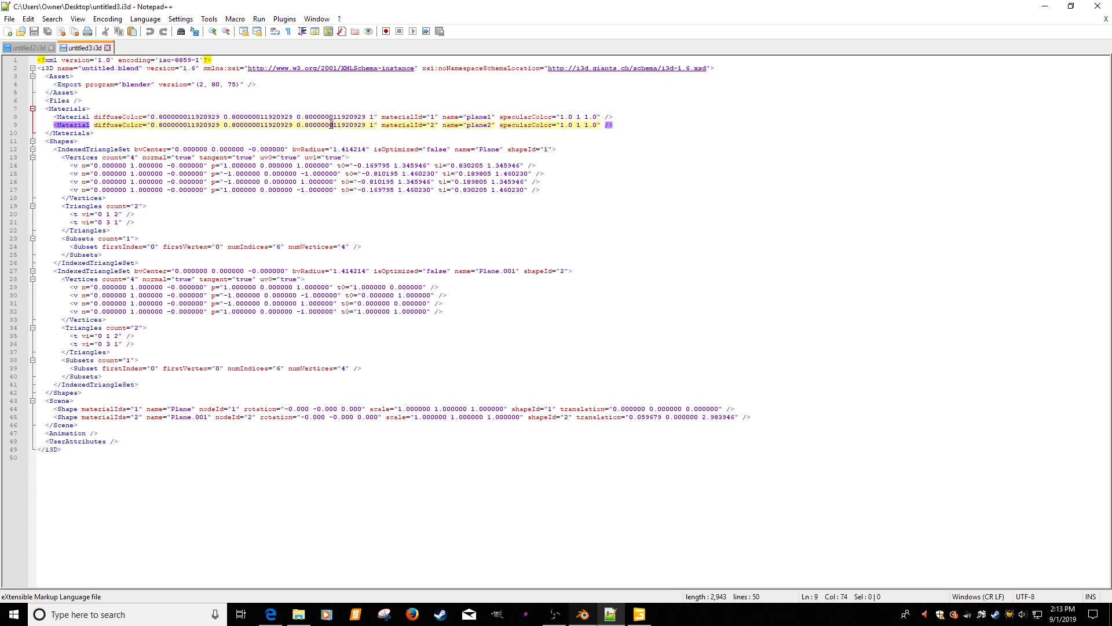
double_click(330, 125)
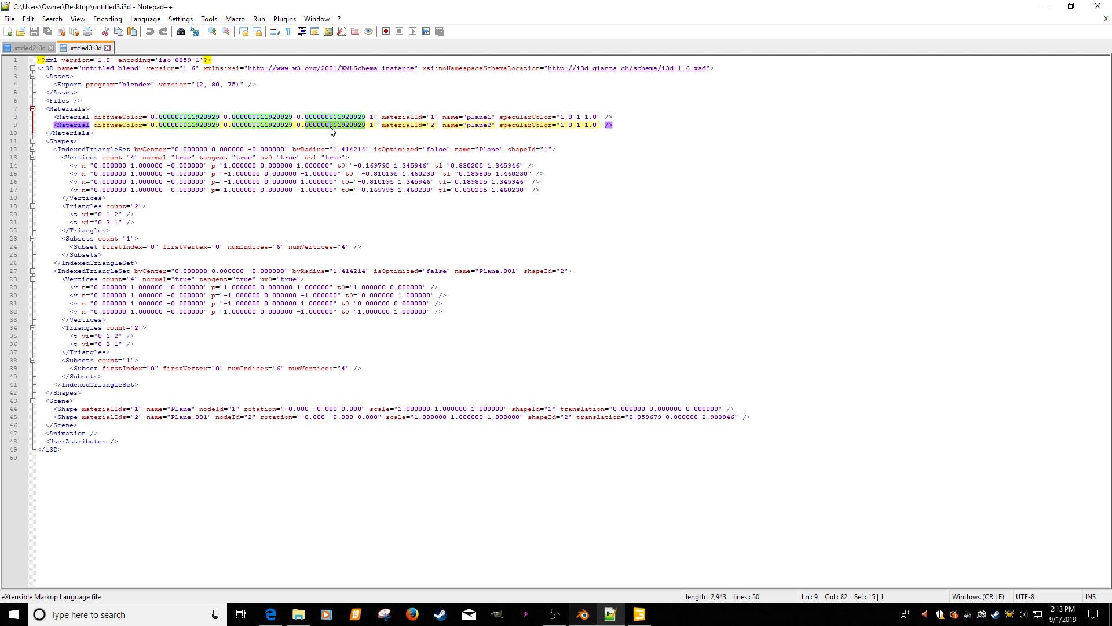
type("0")
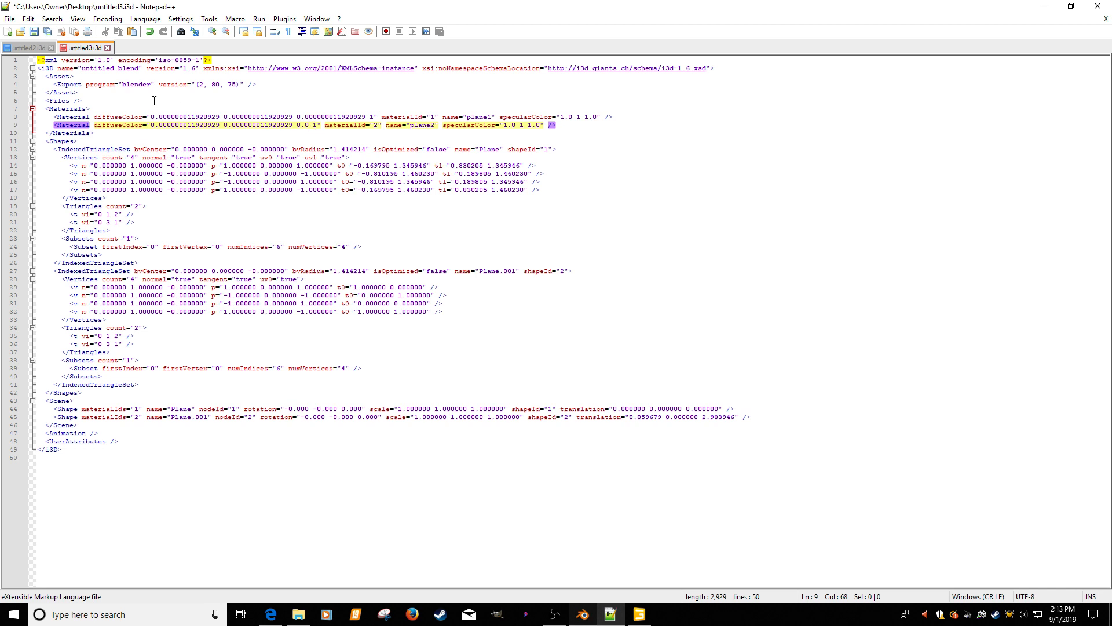
left_click(34, 31)
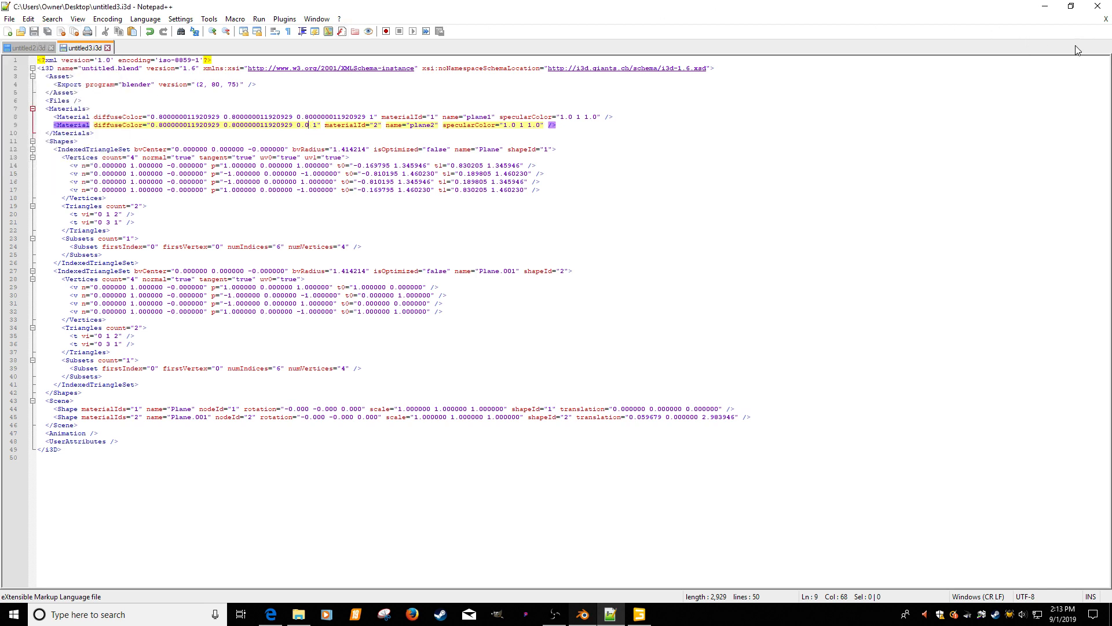
left_click(1105, 19)
left_click(1044, 5)
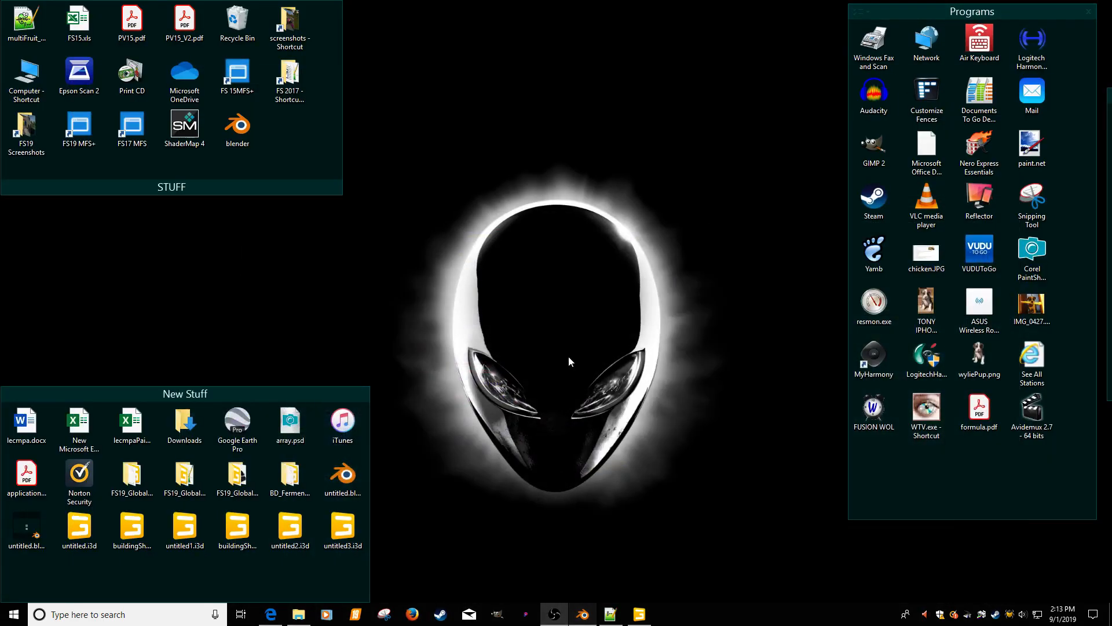
Step: Reopen untitled3.i3d in GIANTS Editor 8.1.0 and select Plane to check its assigned material
double_click(345, 549)
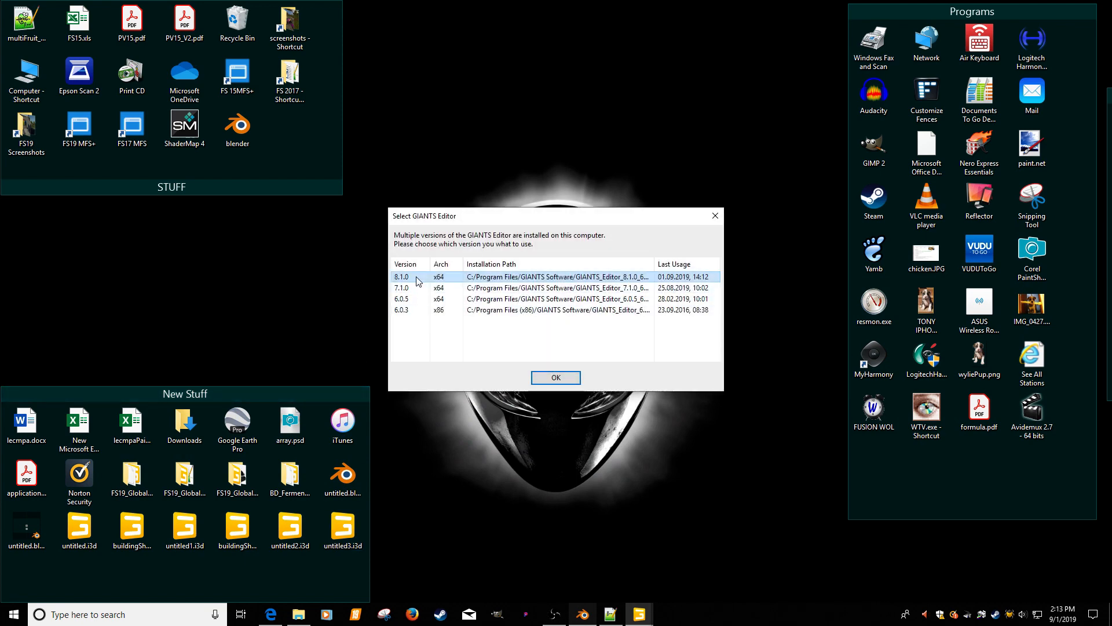
left_click(558, 377)
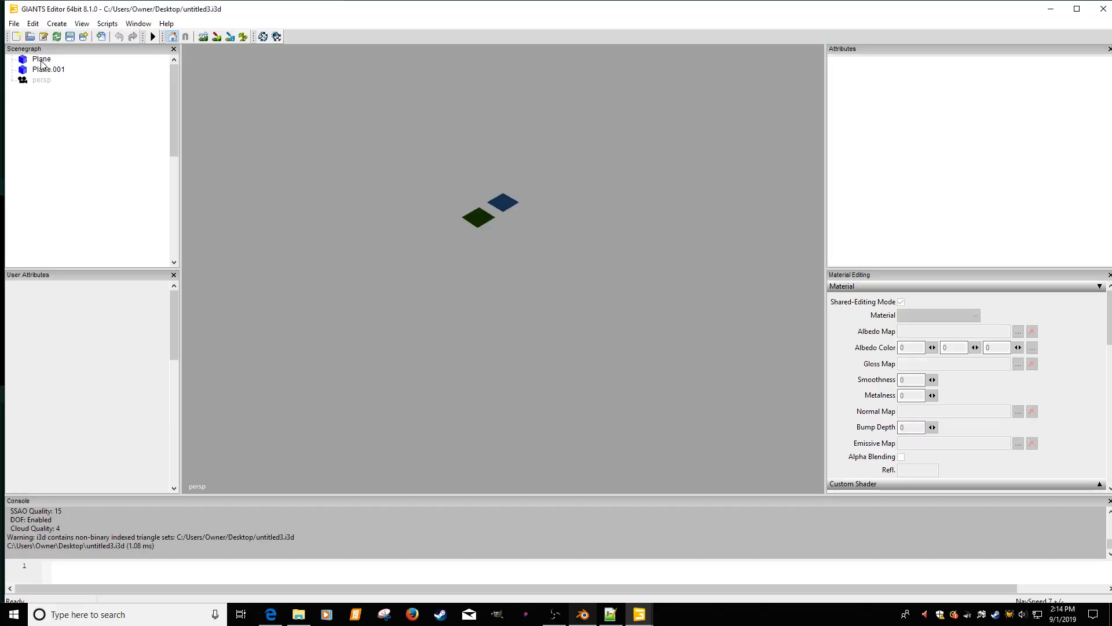
left_click(42, 60)
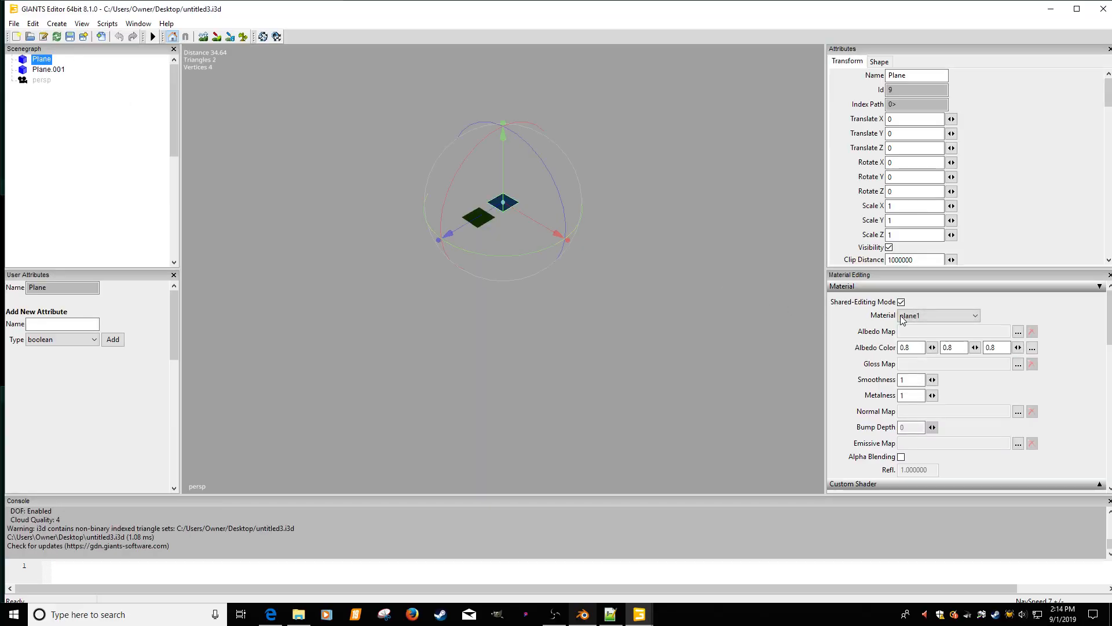
Step: Inspect the material settings of Plane.001, and close the untitled3.i3d scene
left_click(40, 73)
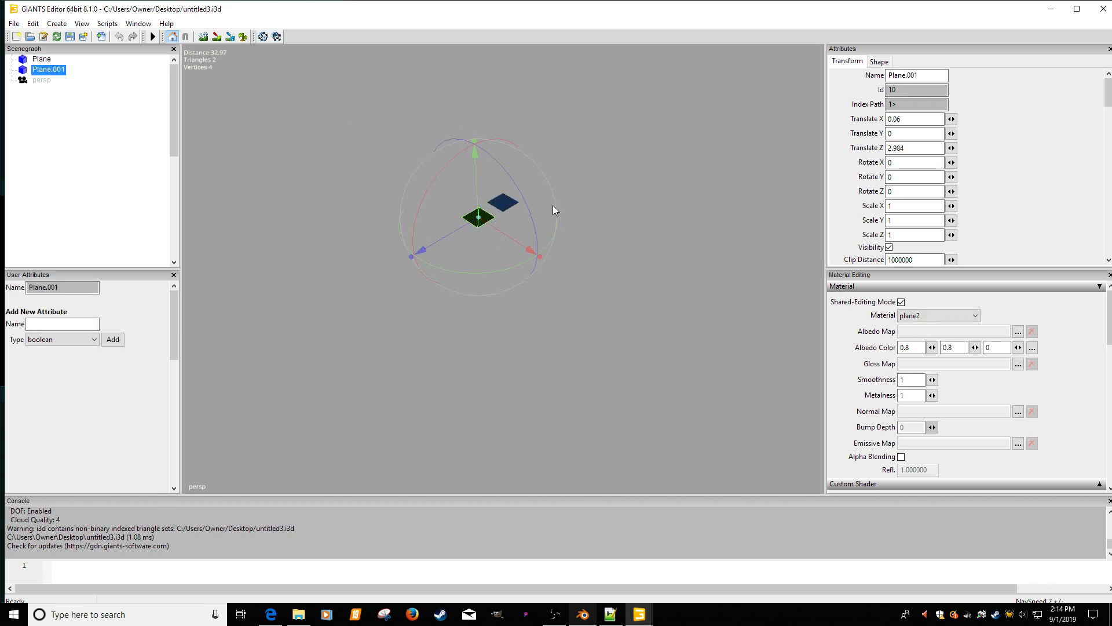
left_click(1103, 9)
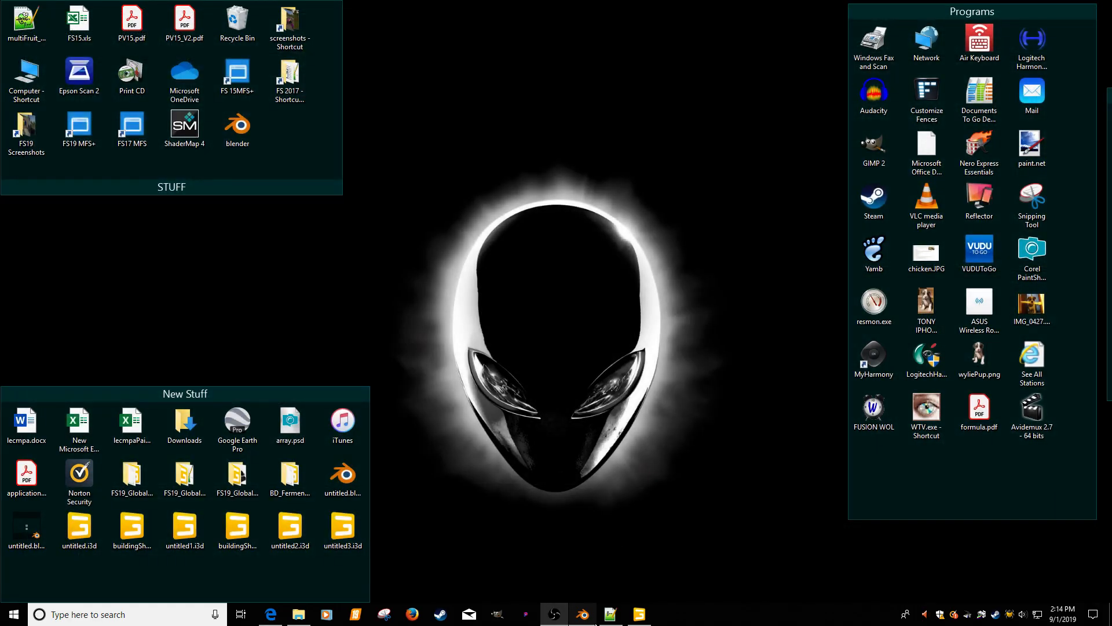
Step: Switch to Blender and give Plane.001's plane2 material an orange base color with hue 0.069, saturation 0.543 and value 0.906
left_click(583, 614)
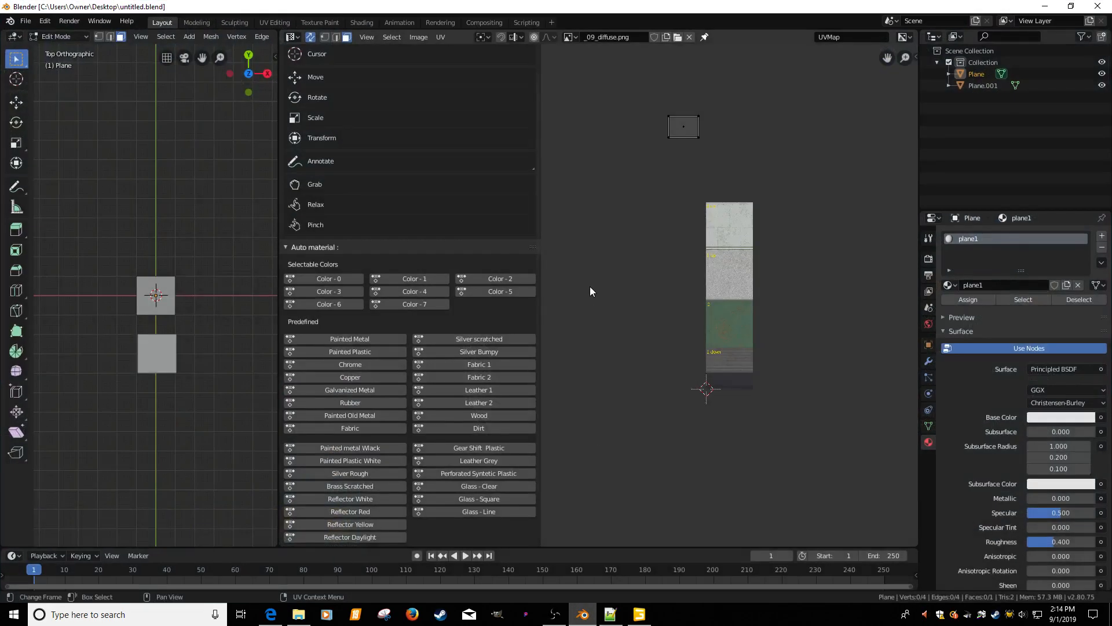
key("Tab")
left_click(167, 365)
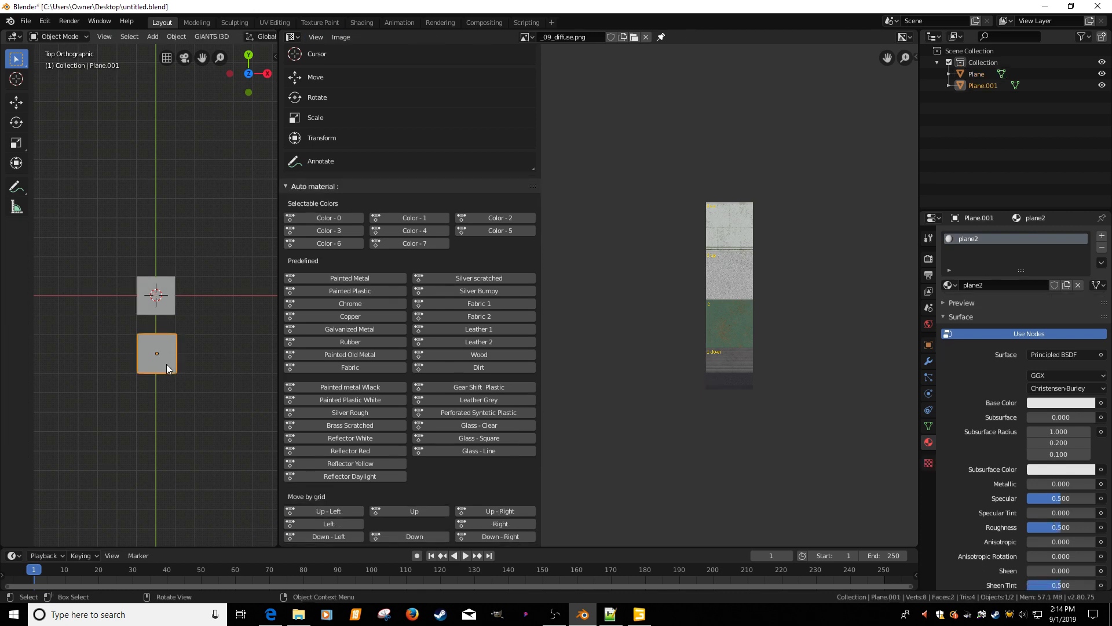
left_click(1041, 404)
left_click(1027, 302)
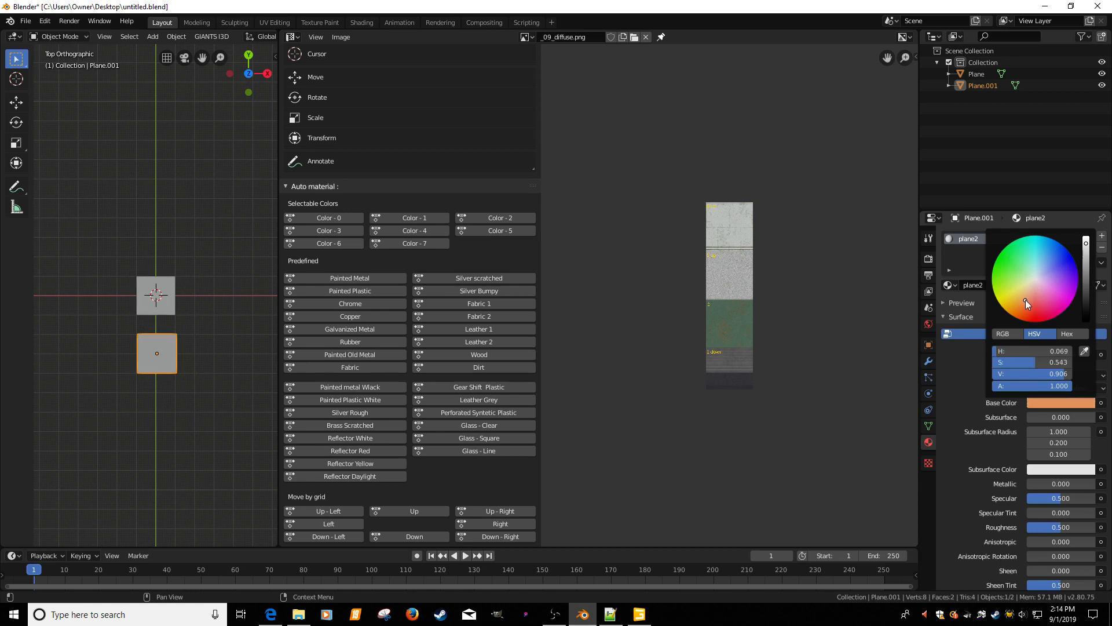
Step: Save the blend file and export the scene to the Desktop in GIANTS I3D format as untitled4.i3d
left_click(26, 21)
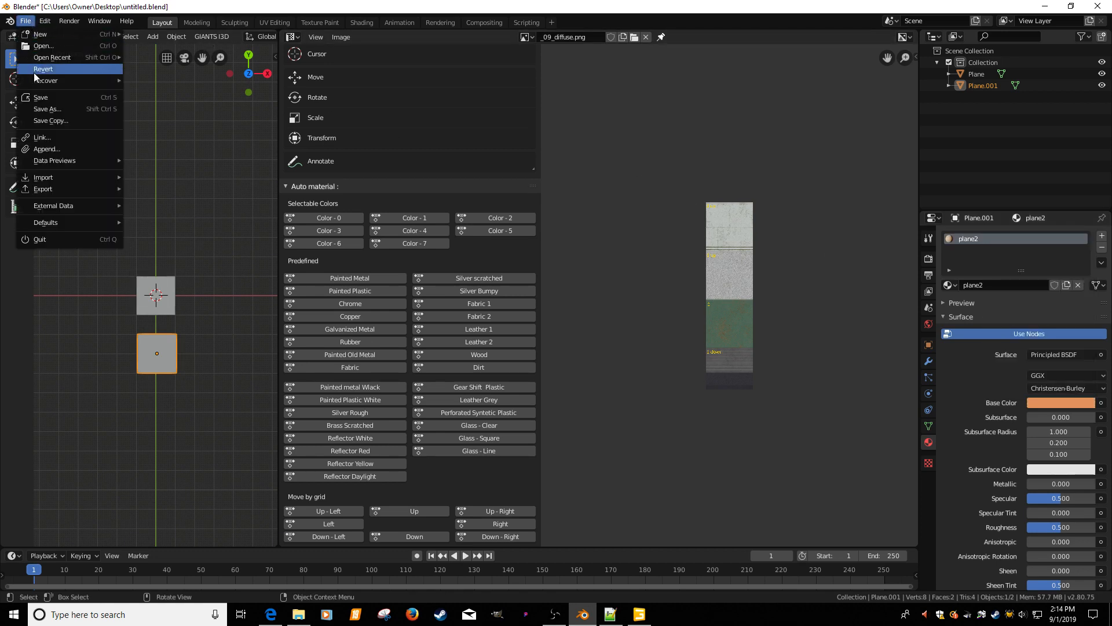
left_click(40, 97)
left_click(26, 21)
mouse_move(56, 190)
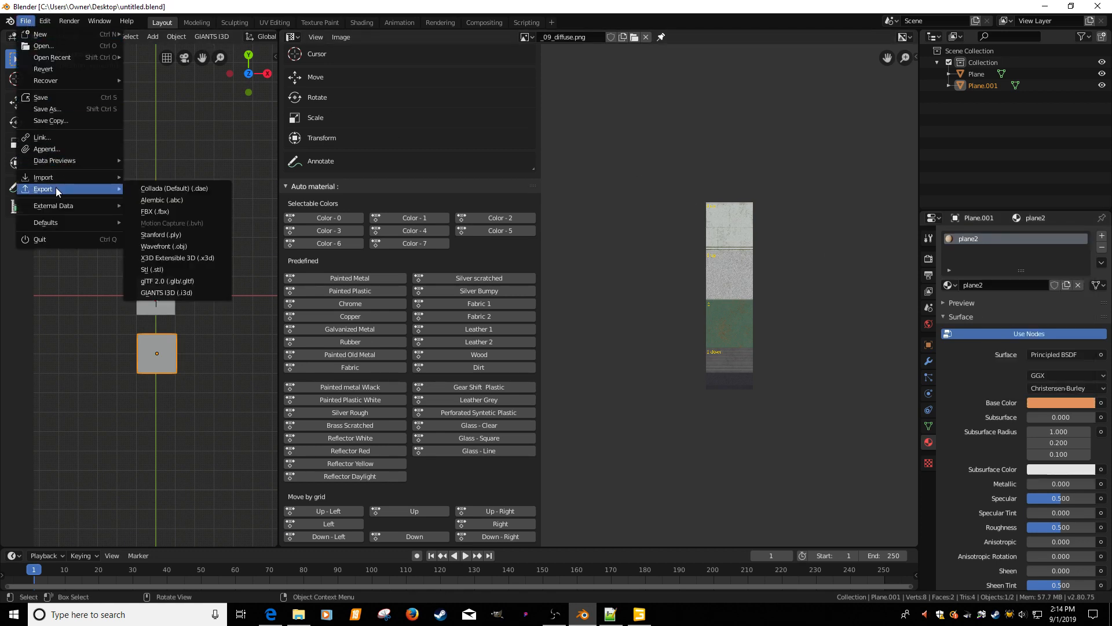
left_click(180, 292)
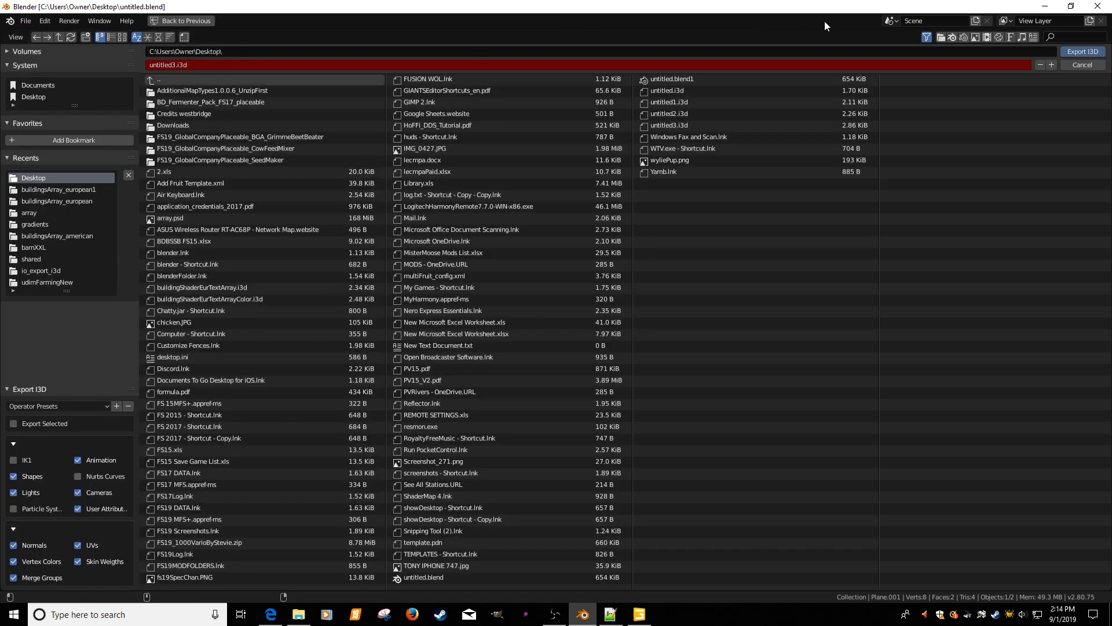
left_click(1052, 65)
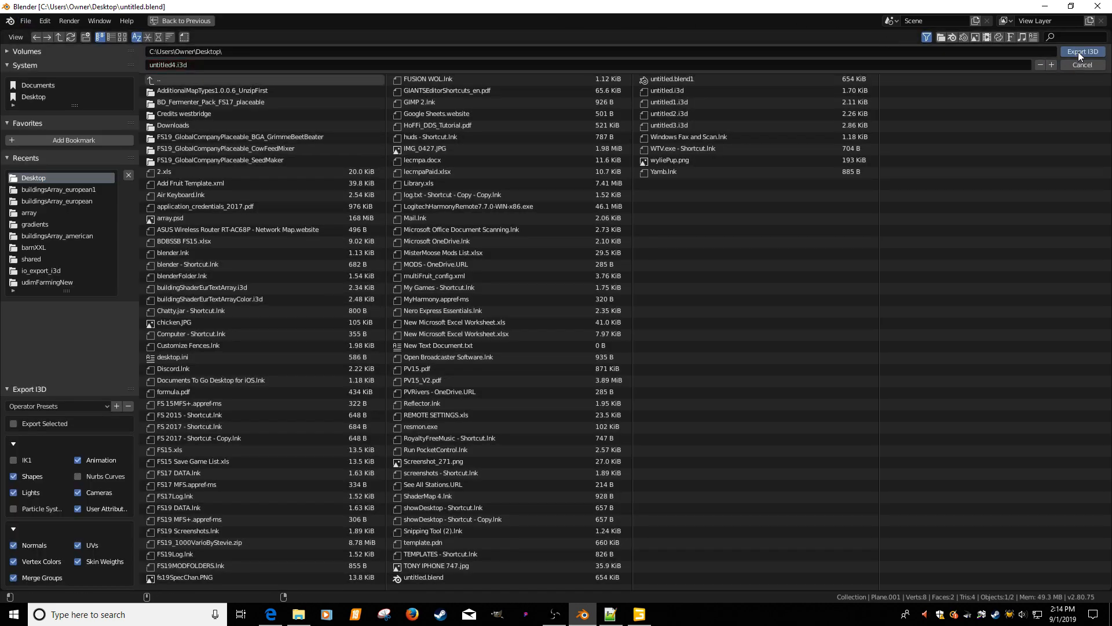
left_click(1079, 51)
Step: Open untitled4.i3d from the desktop in GIANTS Editor version 8.1.0
left_click(1044, 6)
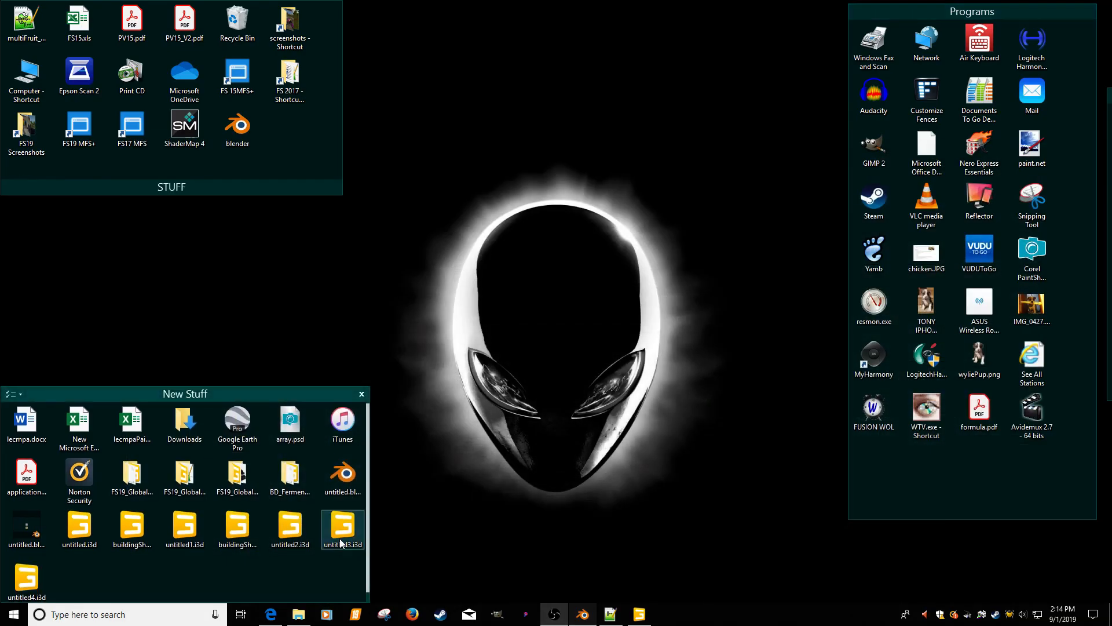
double_click(27, 579)
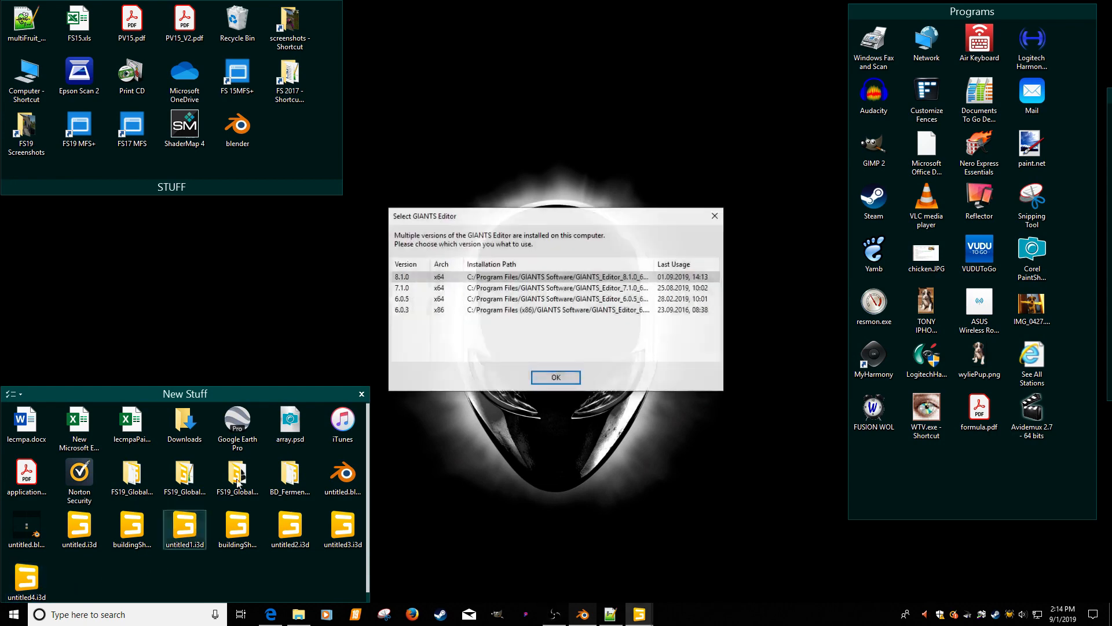
double_click(406, 282)
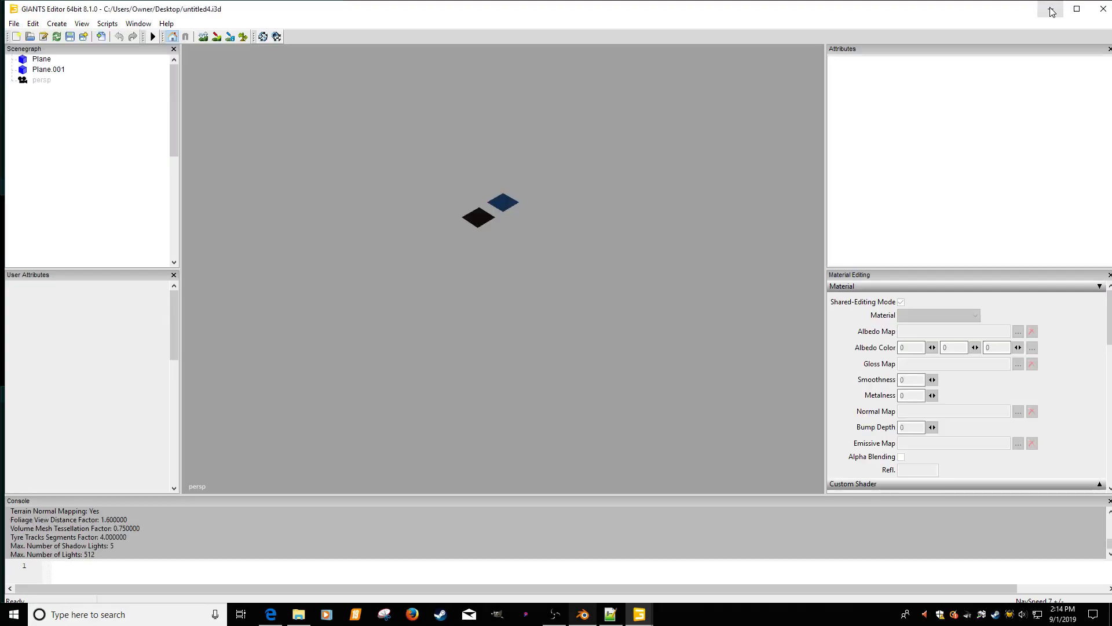
Step: Open untitled4.i3d in Notepad++ and compare the diffuseColor values of the plane1 and plane2 materials, then close the file
left_click(1052, 11)
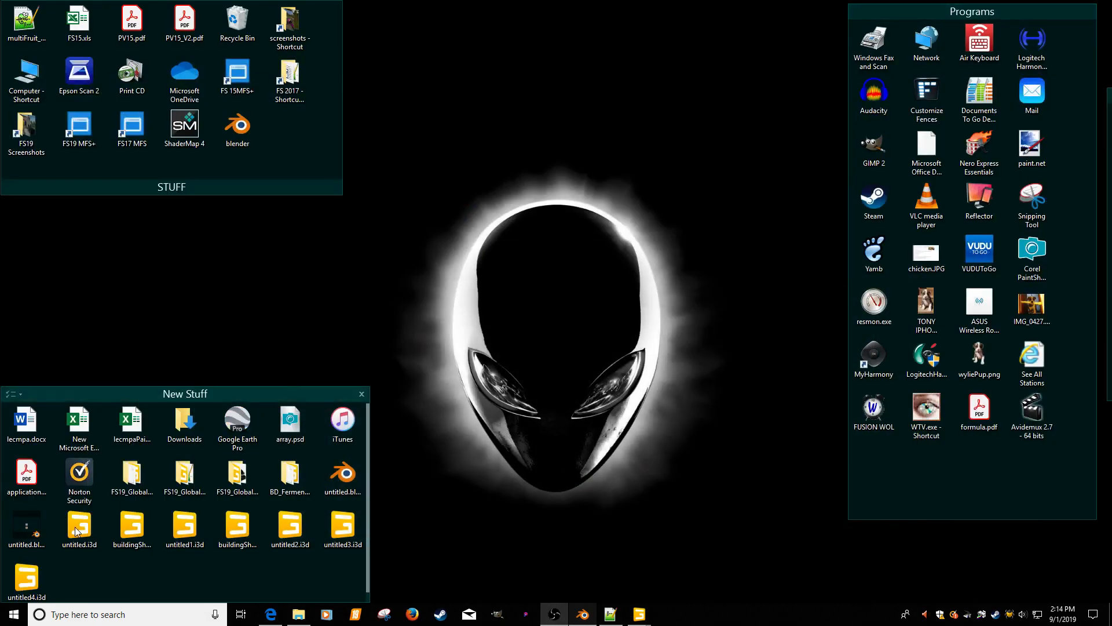
right_click(12, 592)
left_click(58, 307)
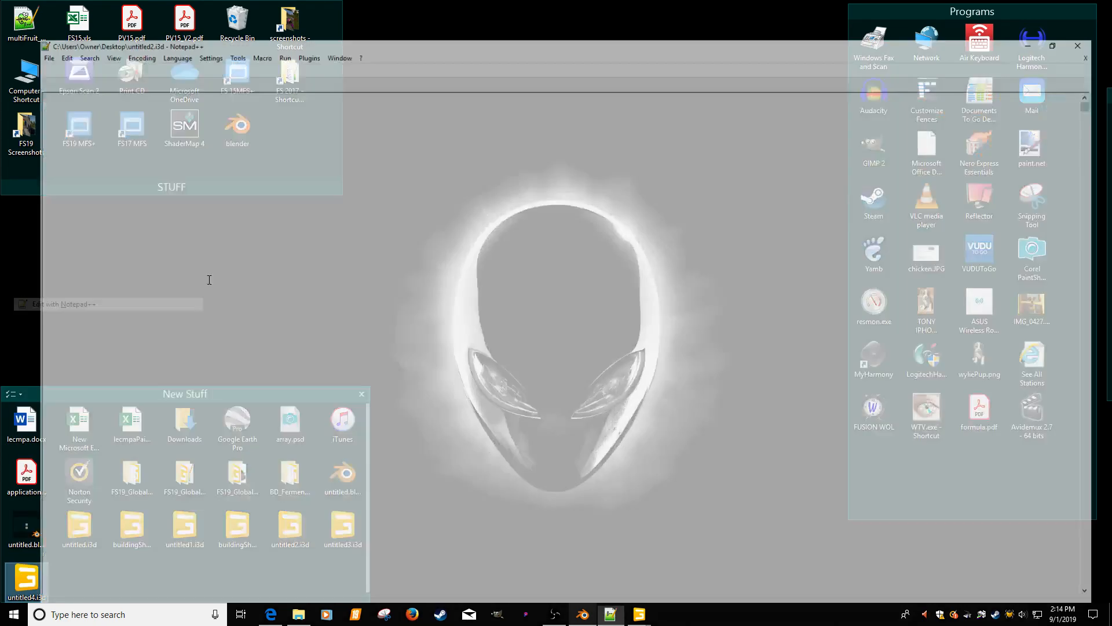
left_click(323, 119)
left_click(316, 125)
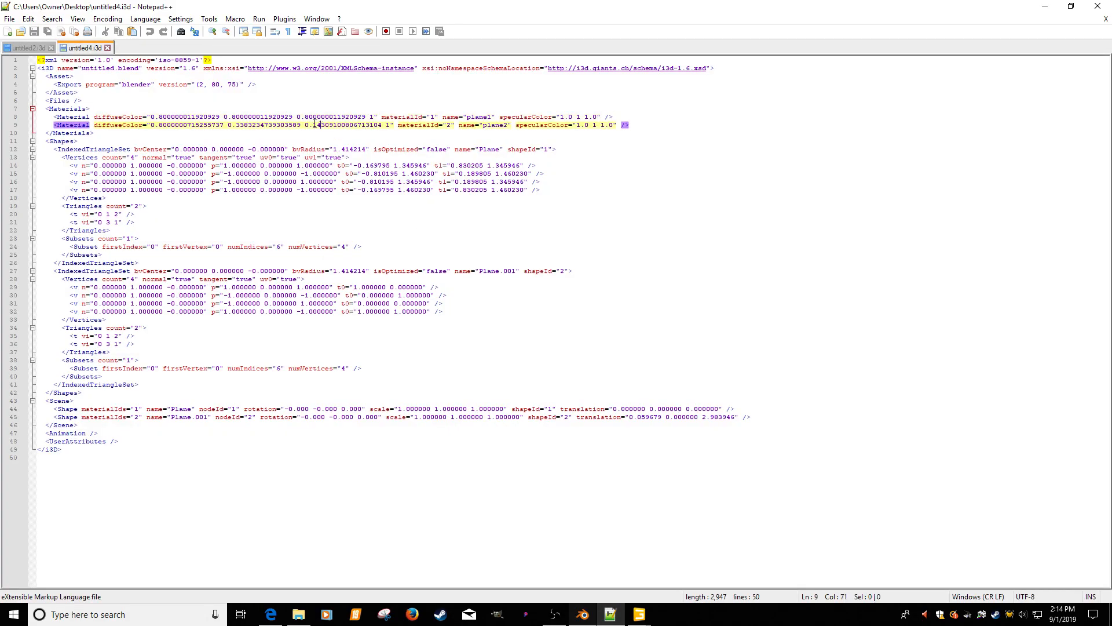
left_click(199, 116)
left_click(190, 126)
left_click(1106, 19)
left_click(1045, 6)
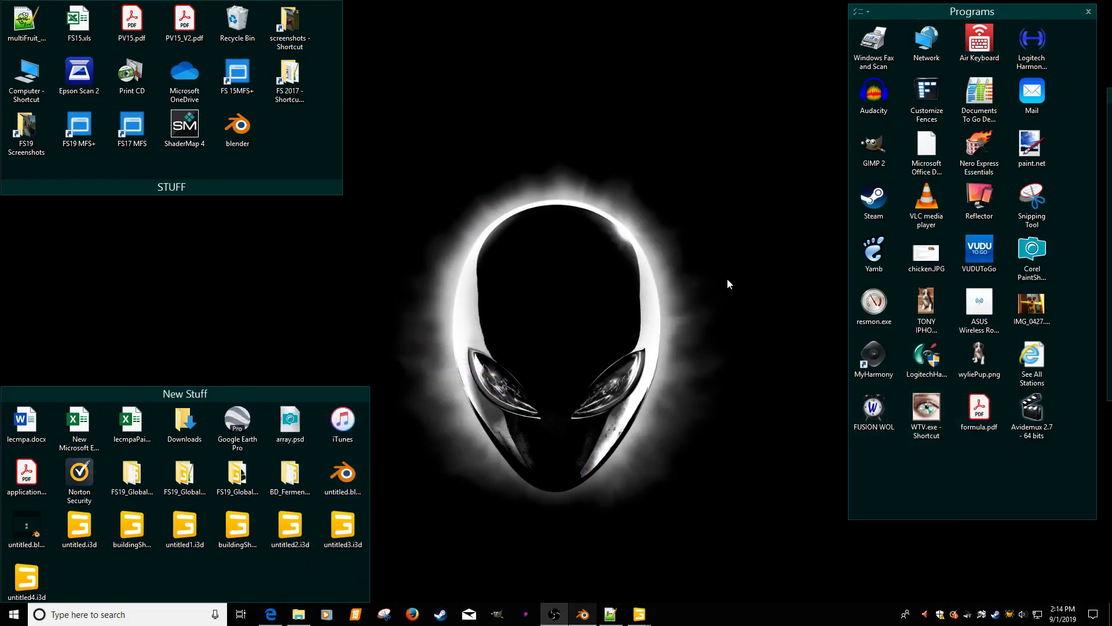
Step: Return to the untitled4.i3d scene in GIANTS Editor and compare the albedo colors of Plane and Plane.001
mouse_move(643, 614)
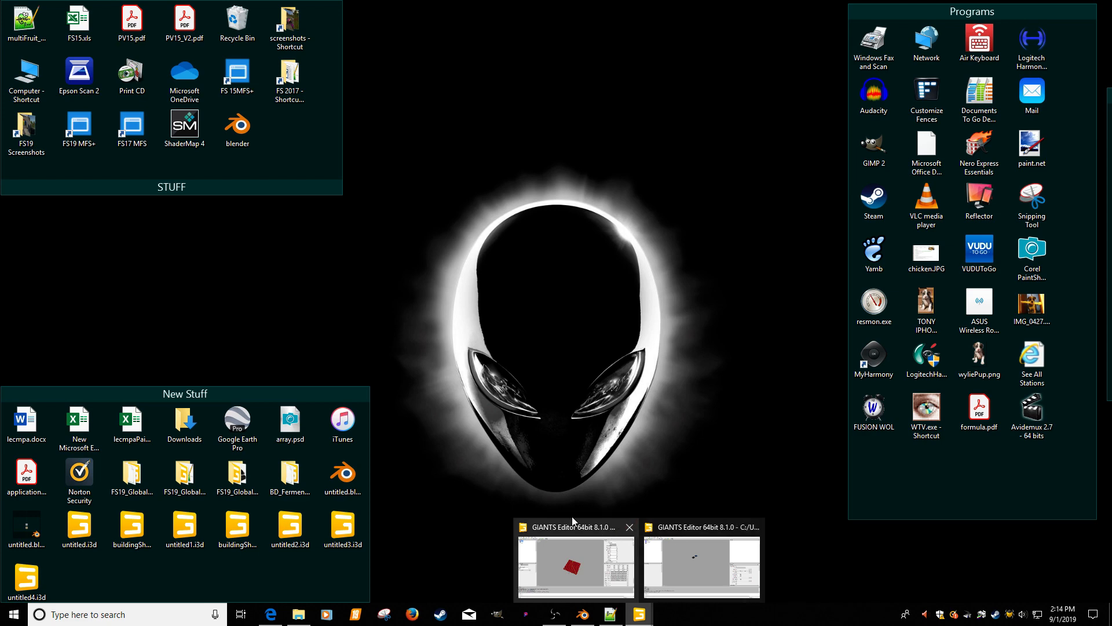
left_click(552, 526)
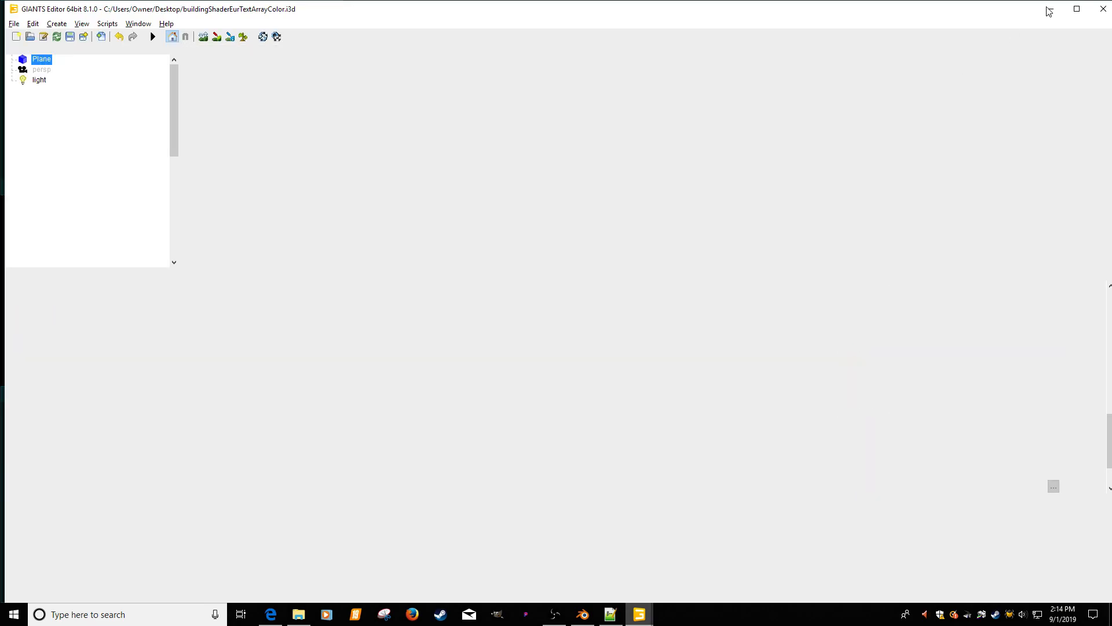
left_click(1048, 7)
left_click(552, 526)
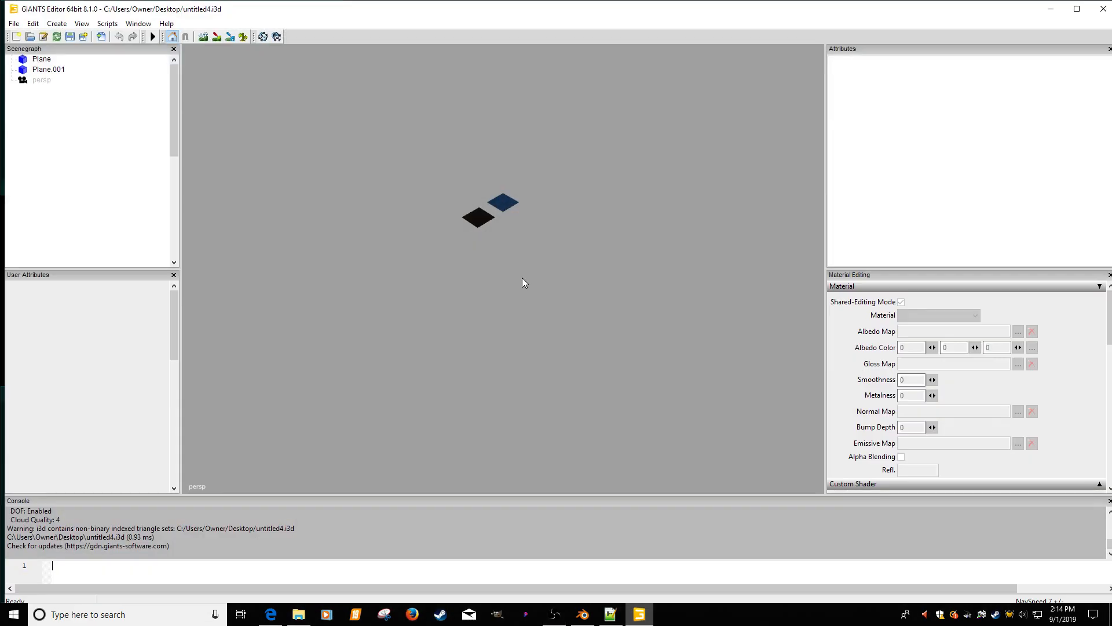
left_click(42, 60)
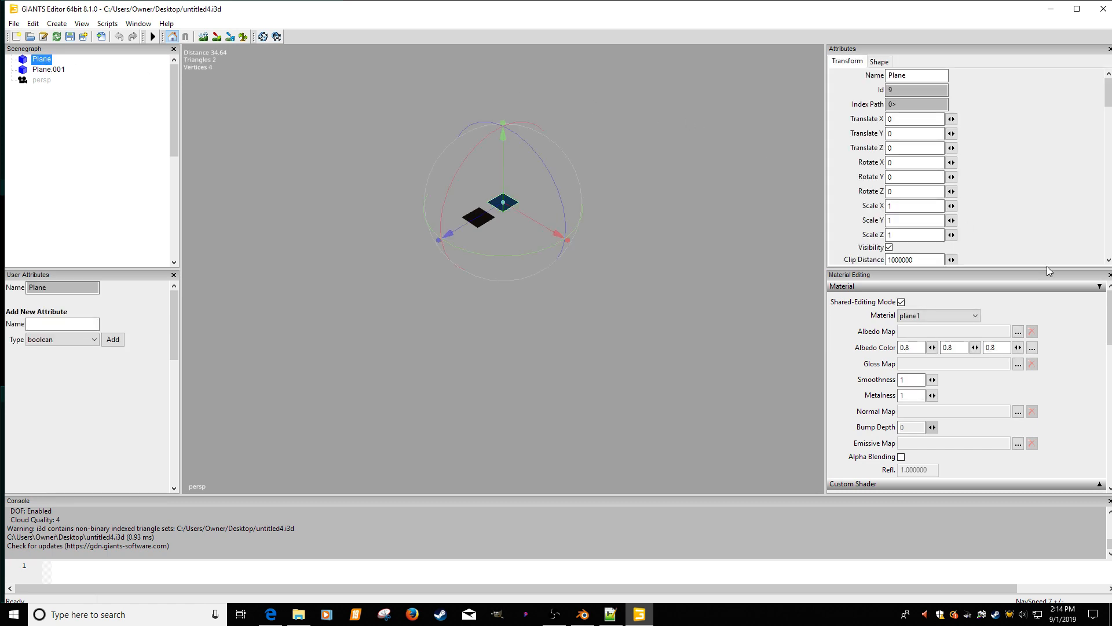
left_click(64, 81)
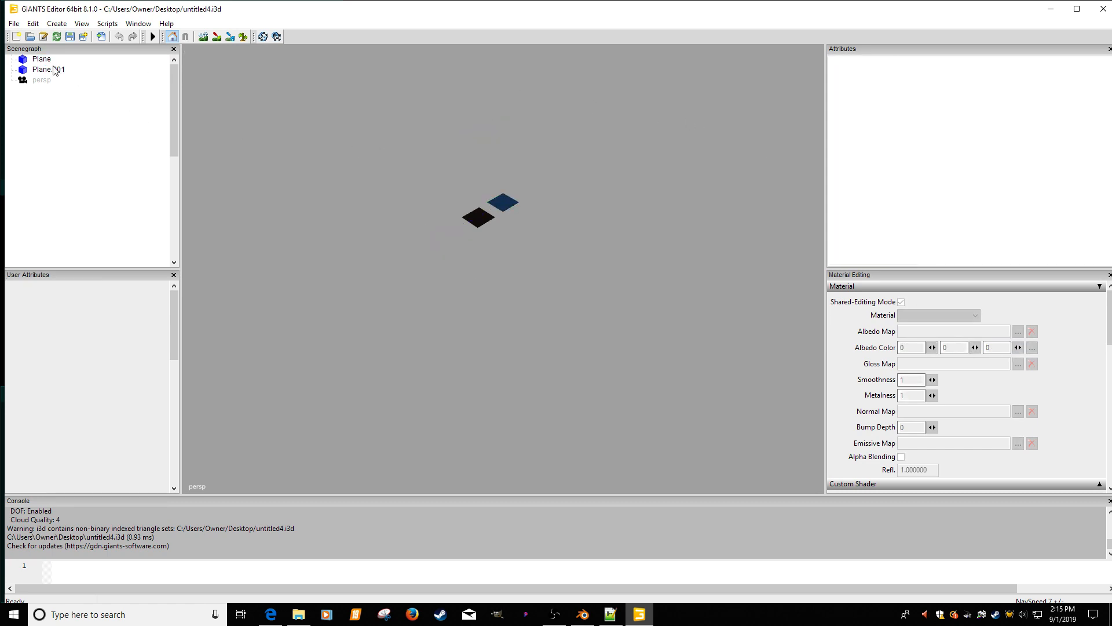
left_click(51, 71)
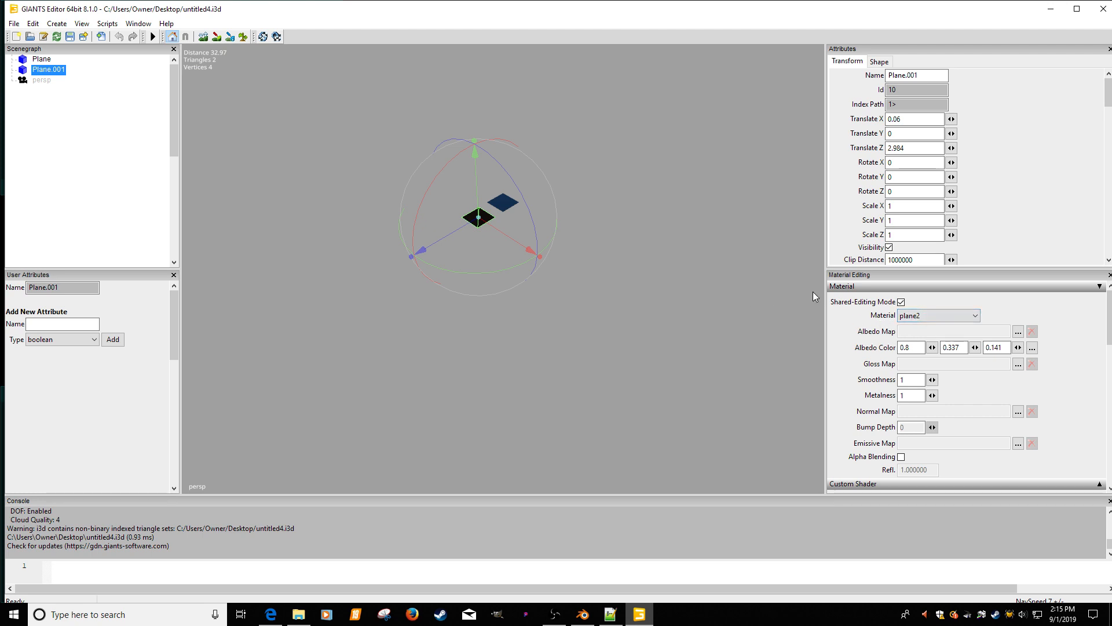
Step: Browse for an albedo map for Plane's plane1 material in C:\Program Files (x86)\Steam\steamapps\common\Farming Simulator 19
left_click(43, 60)
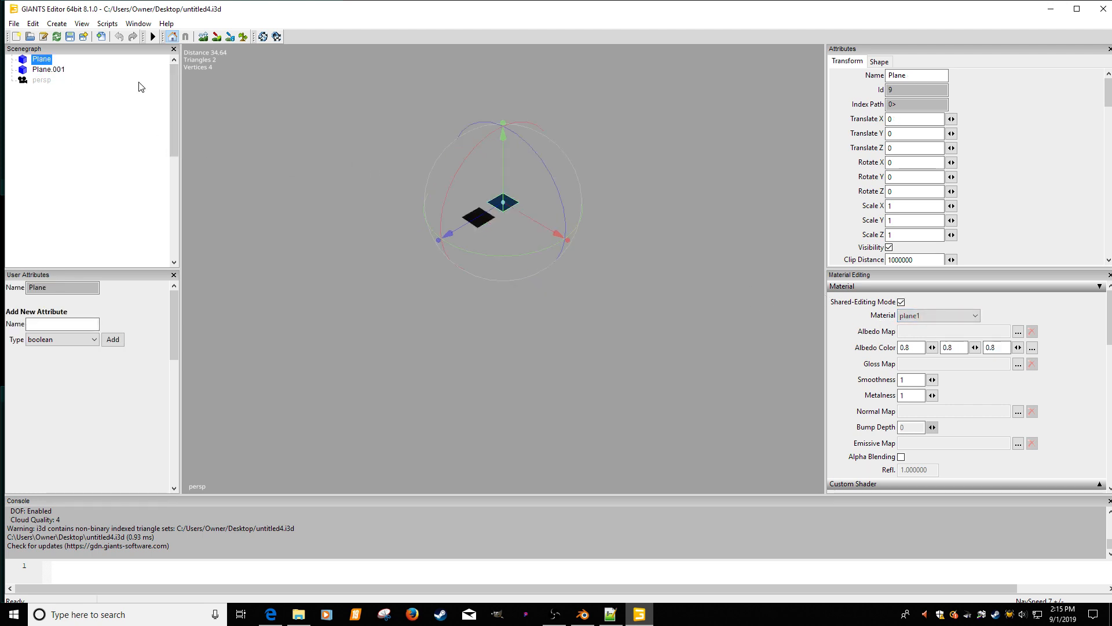
left_click(1018, 330)
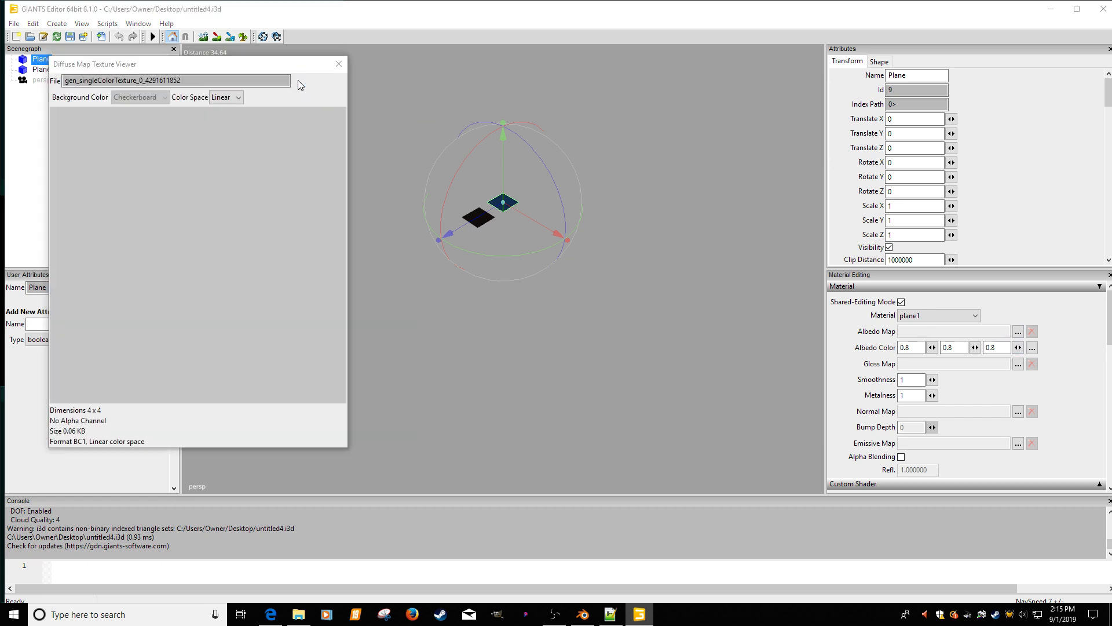
left_click(298, 81)
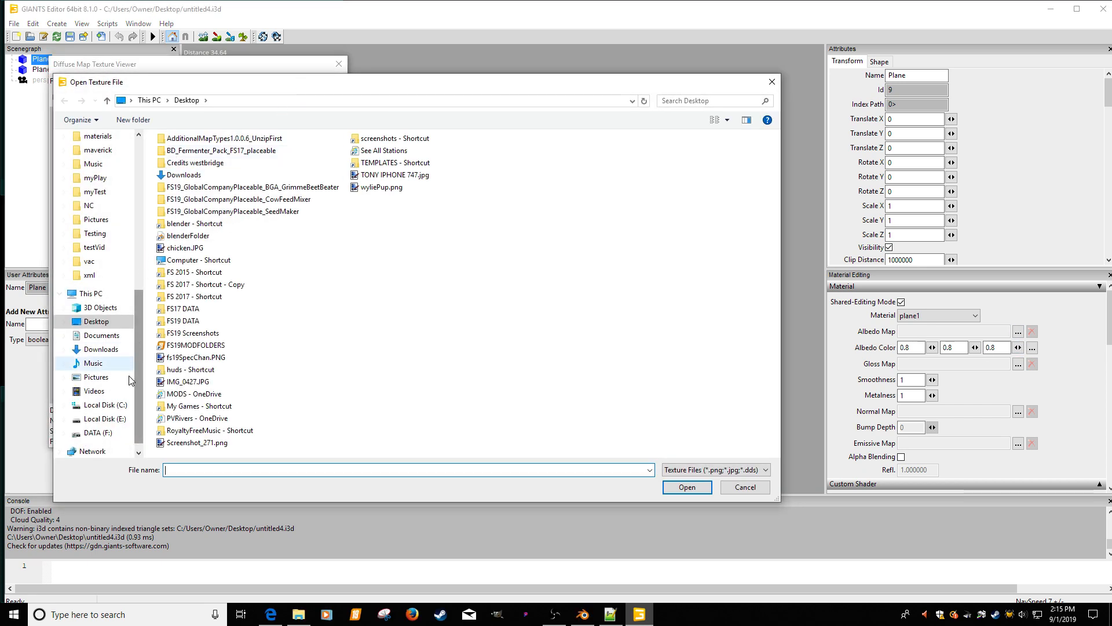
left_click(112, 405)
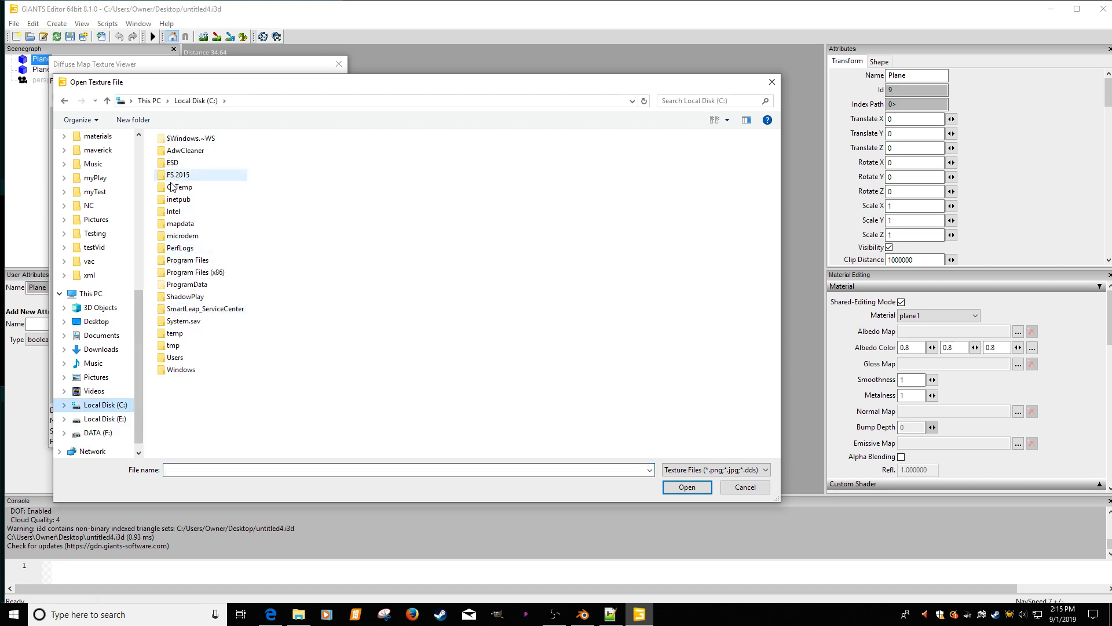
double_click(183, 275)
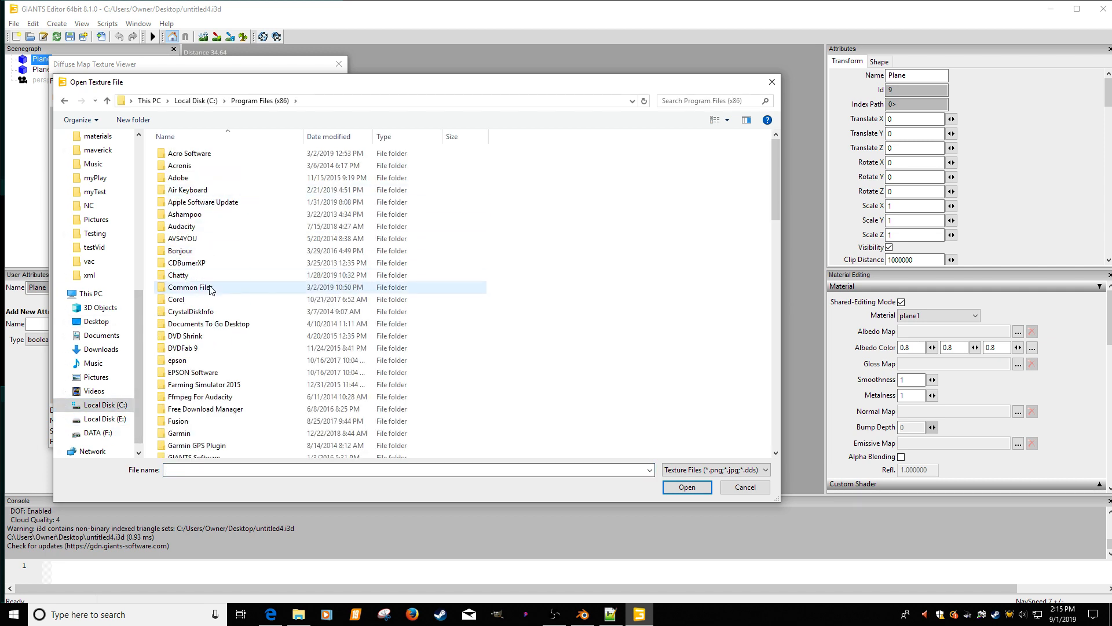
type("st")
double_click(177, 223)
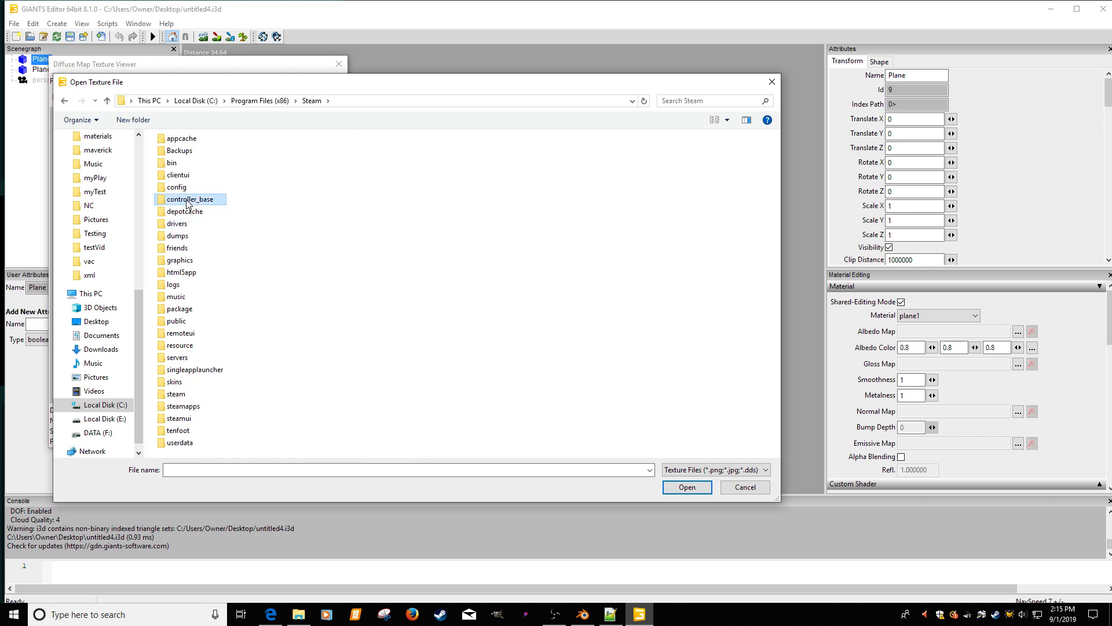
double_click(183, 406)
double_click(179, 139)
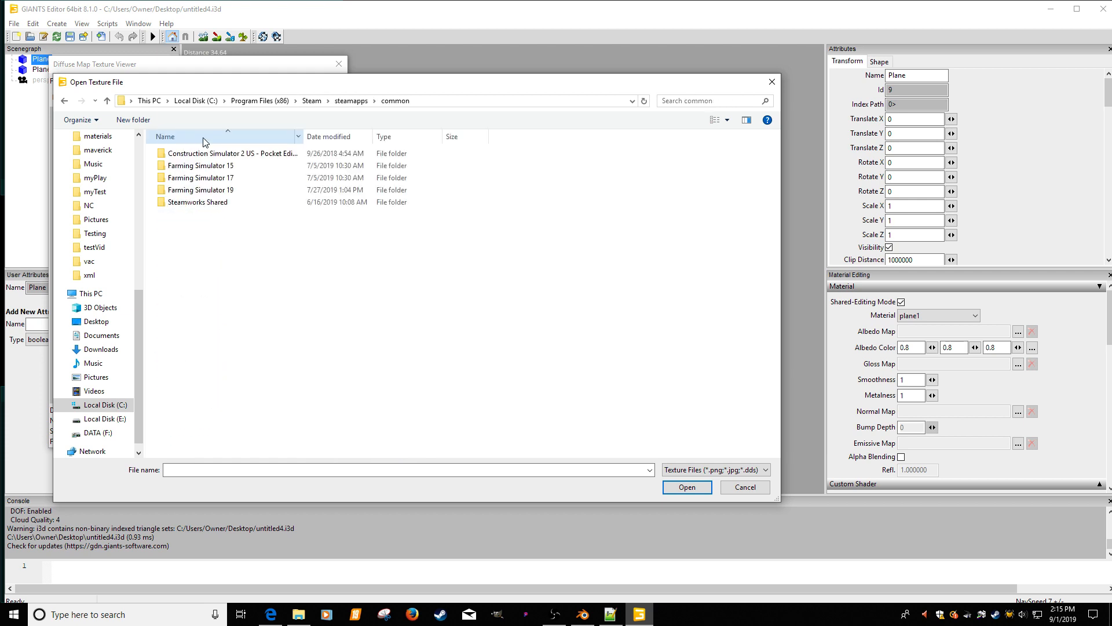
double_click(234, 190)
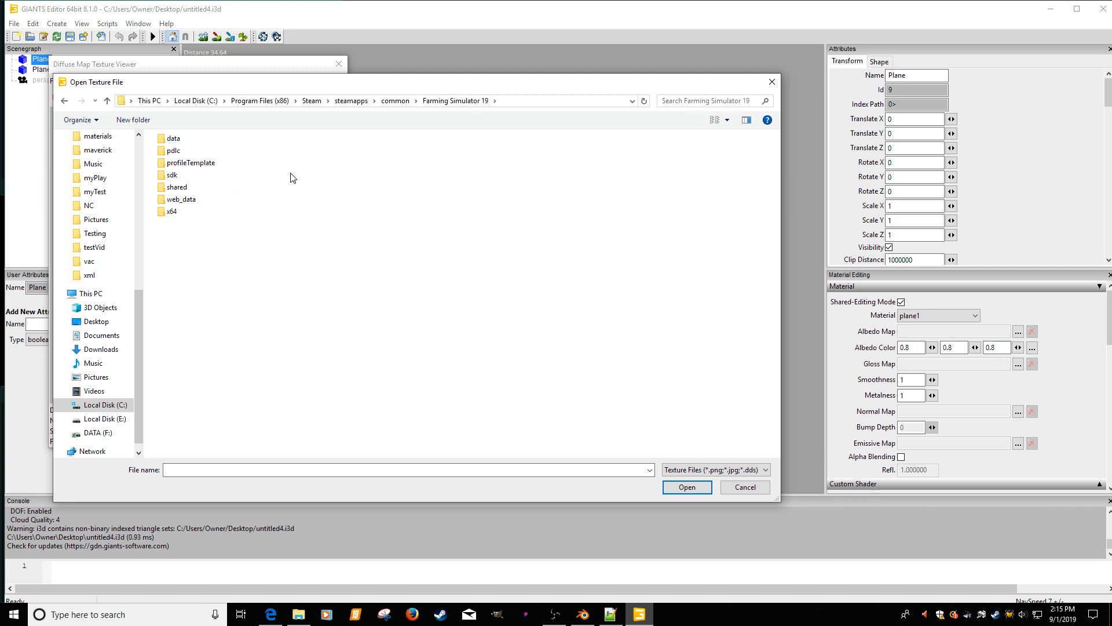
Step: Assign buildingsArray_diffuse.dds from the data\maps\textures\european folder as plane1's albedo map
double_click(181, 142)
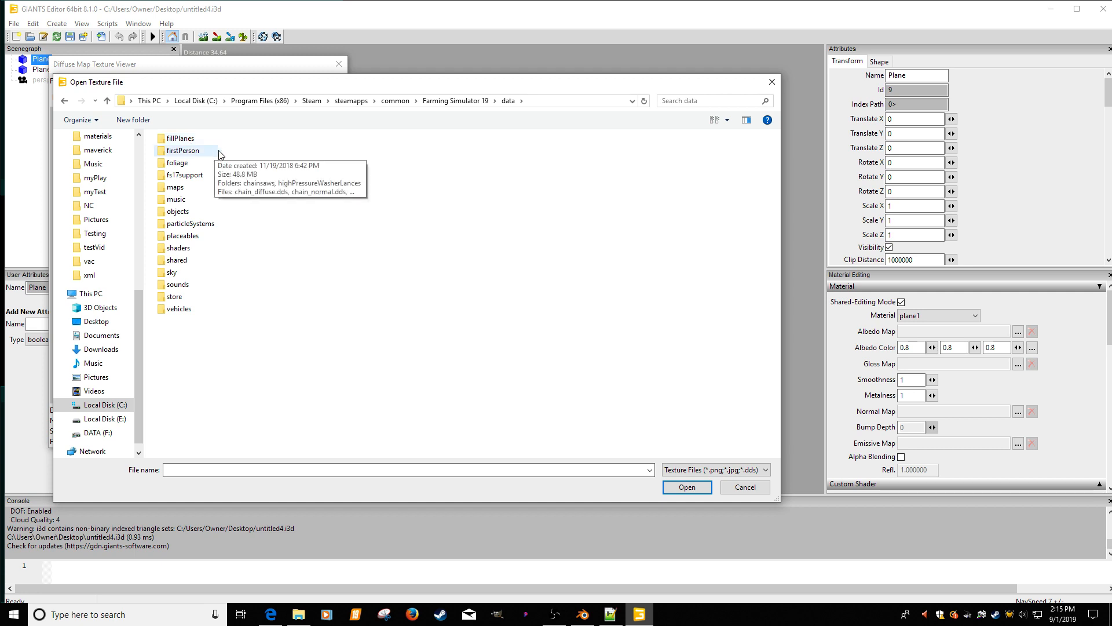
double_click(175, 187)
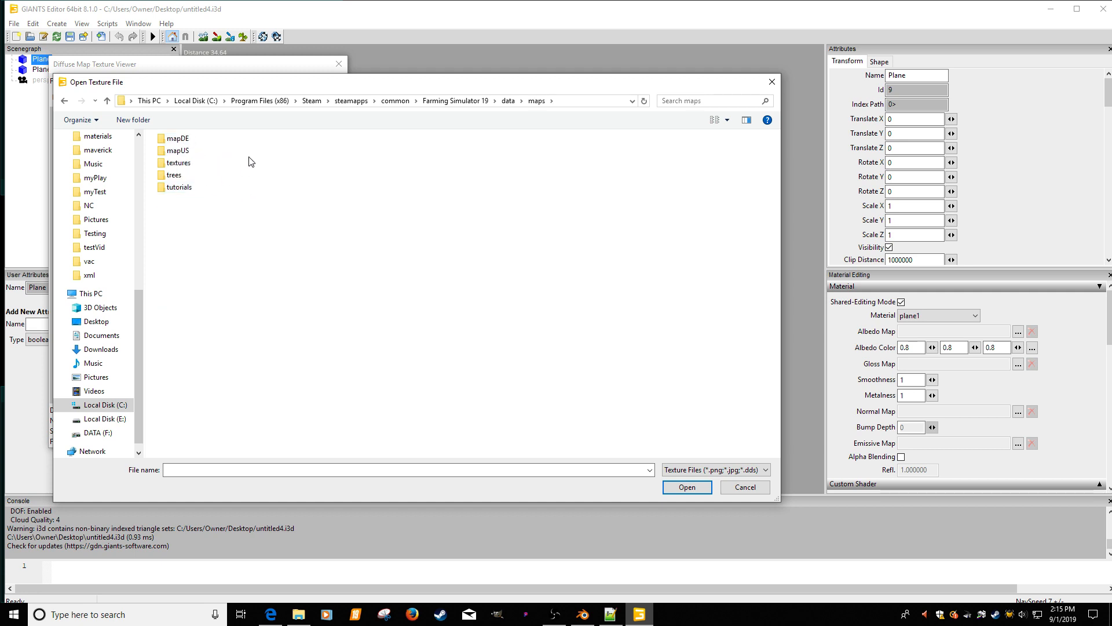
double_click(181, 164)
double_click(180, 151)
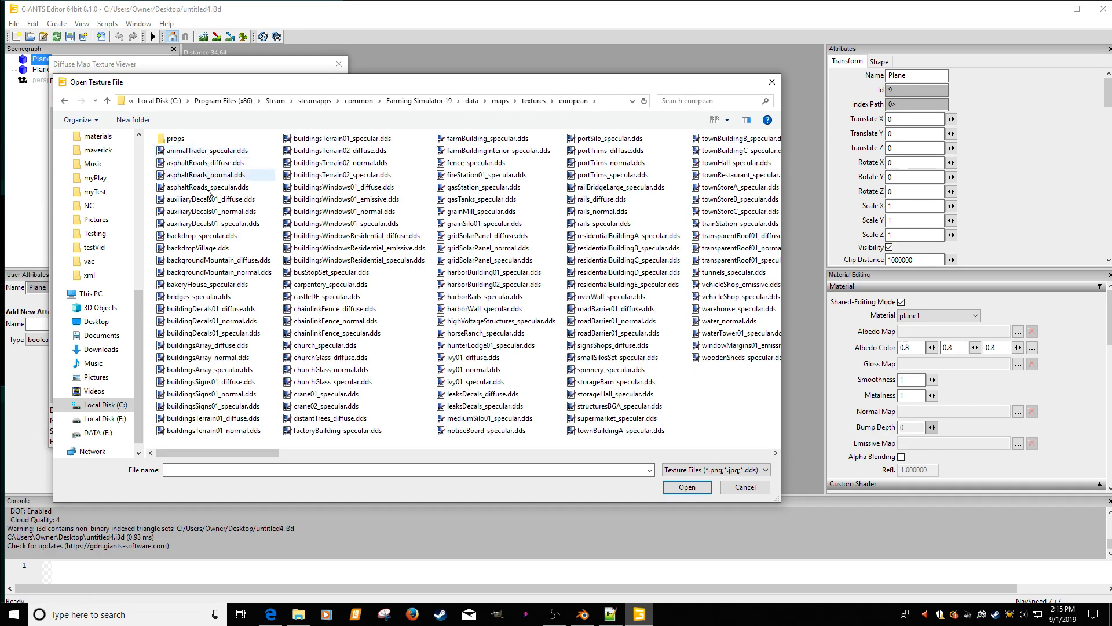
double_click(206, 346)
left_click(339, 63)
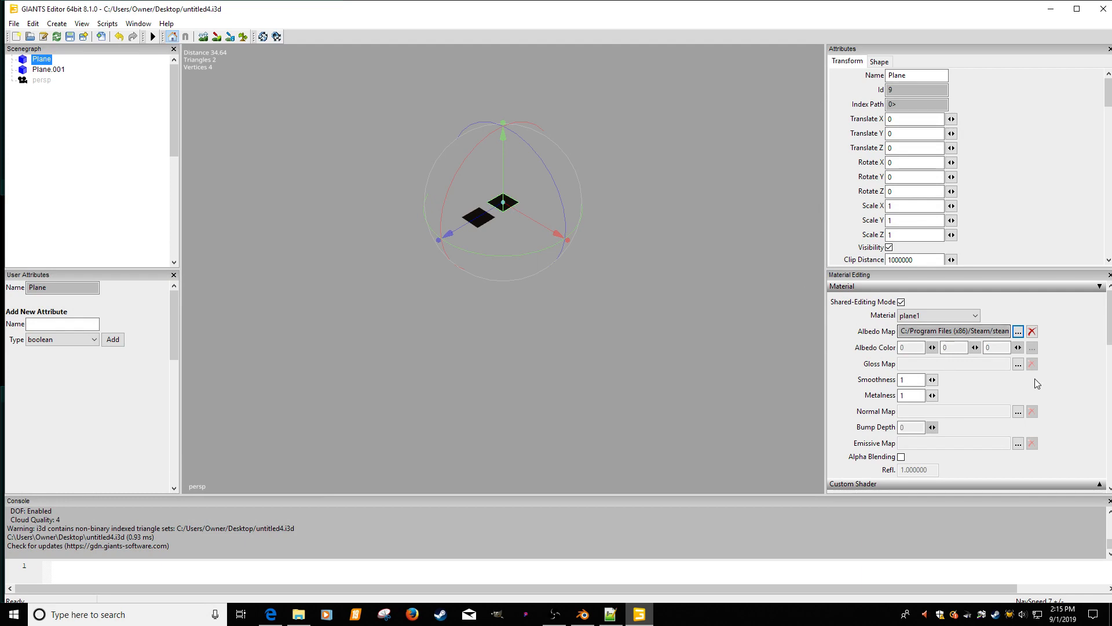
Step: Assign buildingsArray_specular.dds from the data\maps\textures\european folder as plane1's gloss map
left_click(1018, 364)
left_click(299, 83)
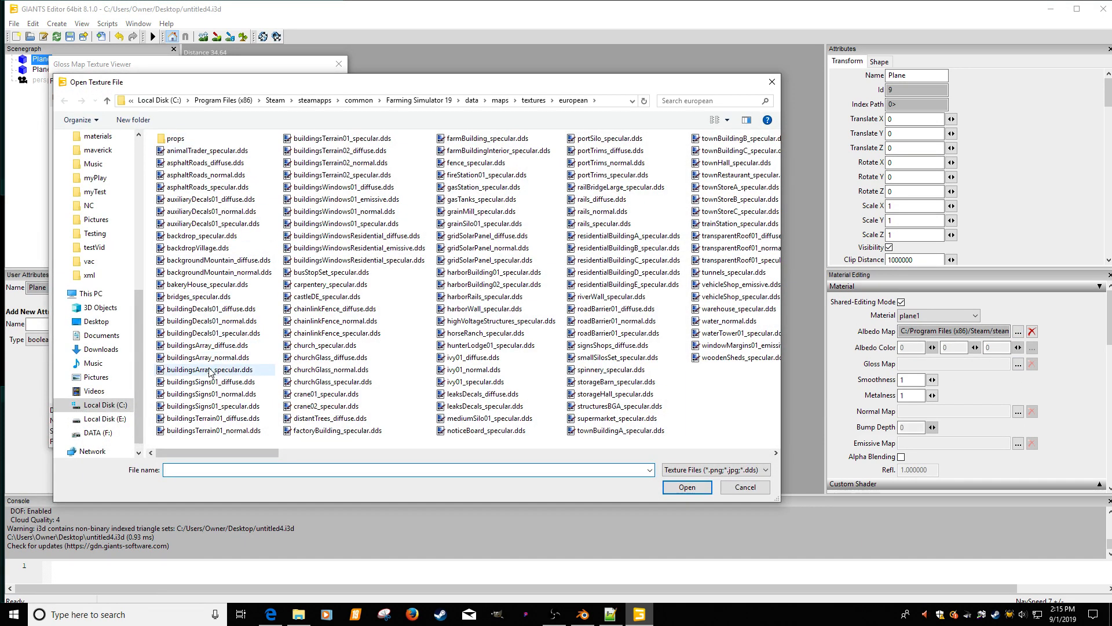
double_click(209, 370)
left_click(335, 66)
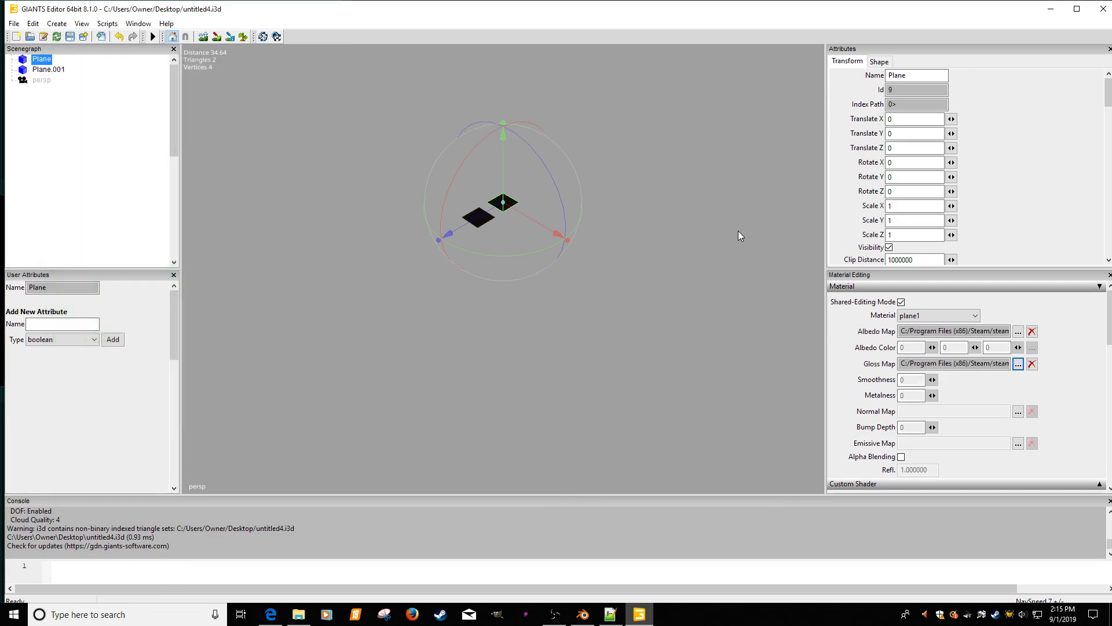
Step: Assign buildingsArray_normal.dds from the european textures folder as plane1's normal map
left_click(1018, 412)
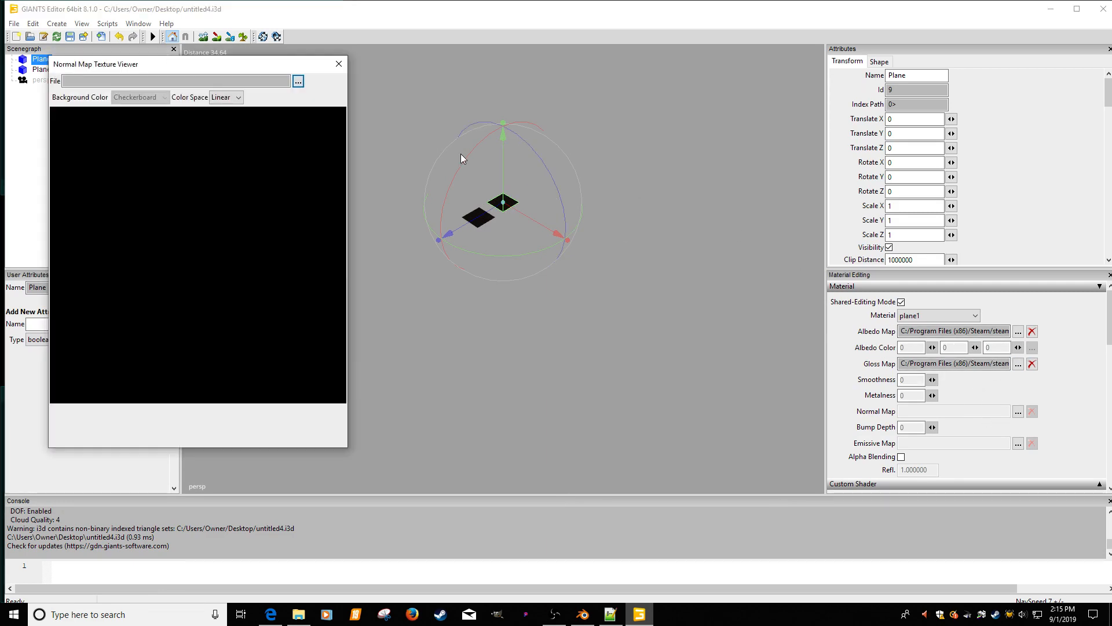
left_click(298, 82)
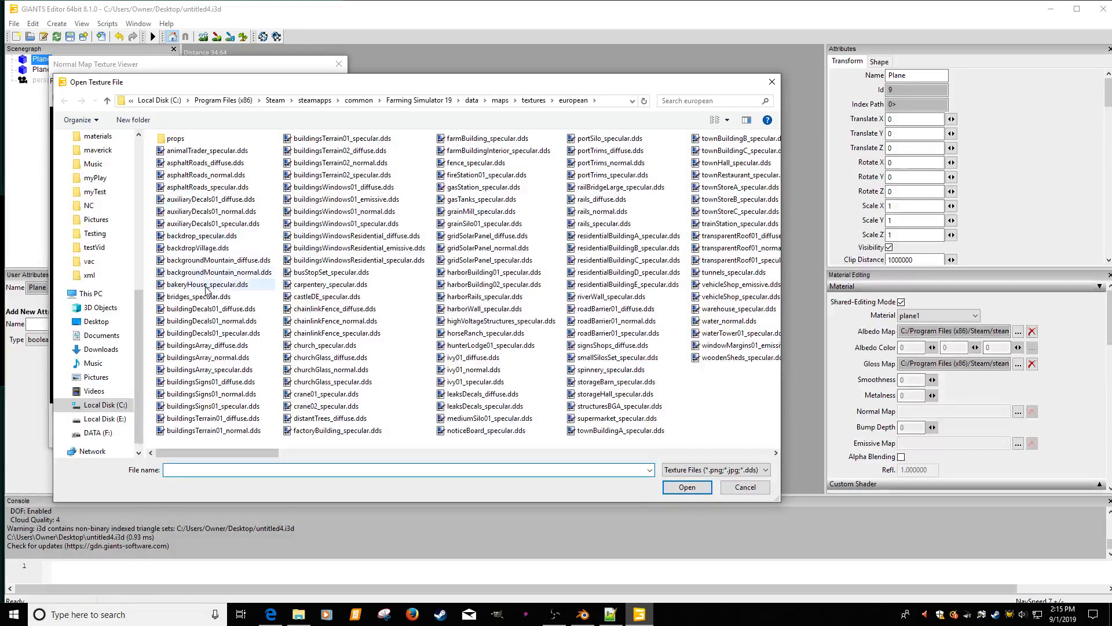
double_click(215, 358)
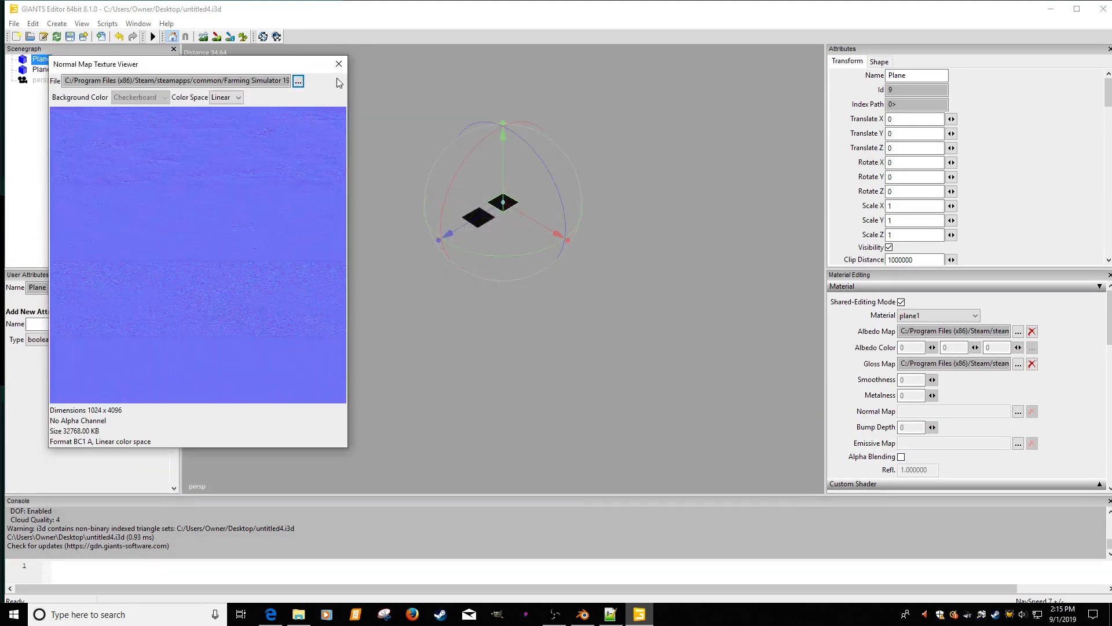
left_click(339, 64)
Step: Give plane1 a custom shader from Farming Simulator 19's data\shaders folder and set its variation to USE_TEXTURE_ARRAY
scroll(1102, 385, "down", 3)
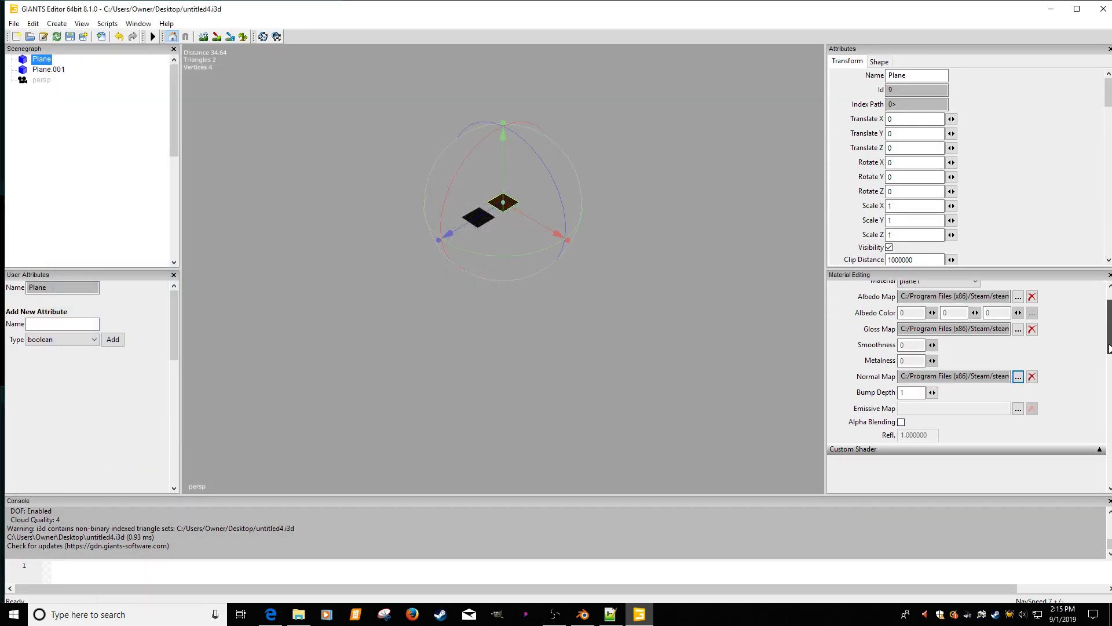
left_click(1099, 414)
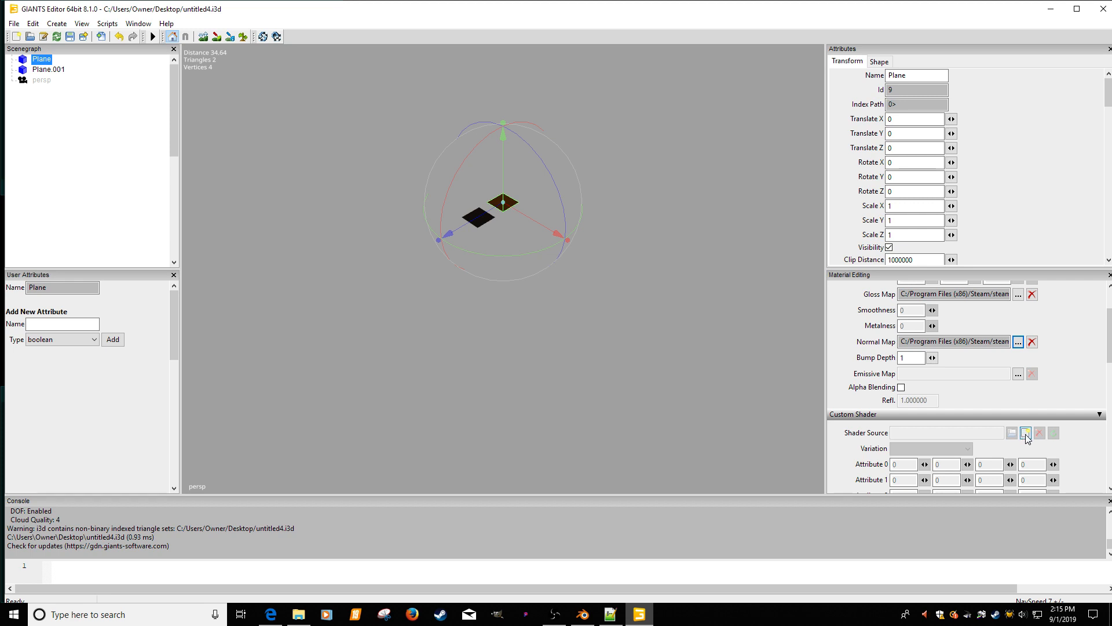
left_click(1026, 434)
left_click(428, 58)
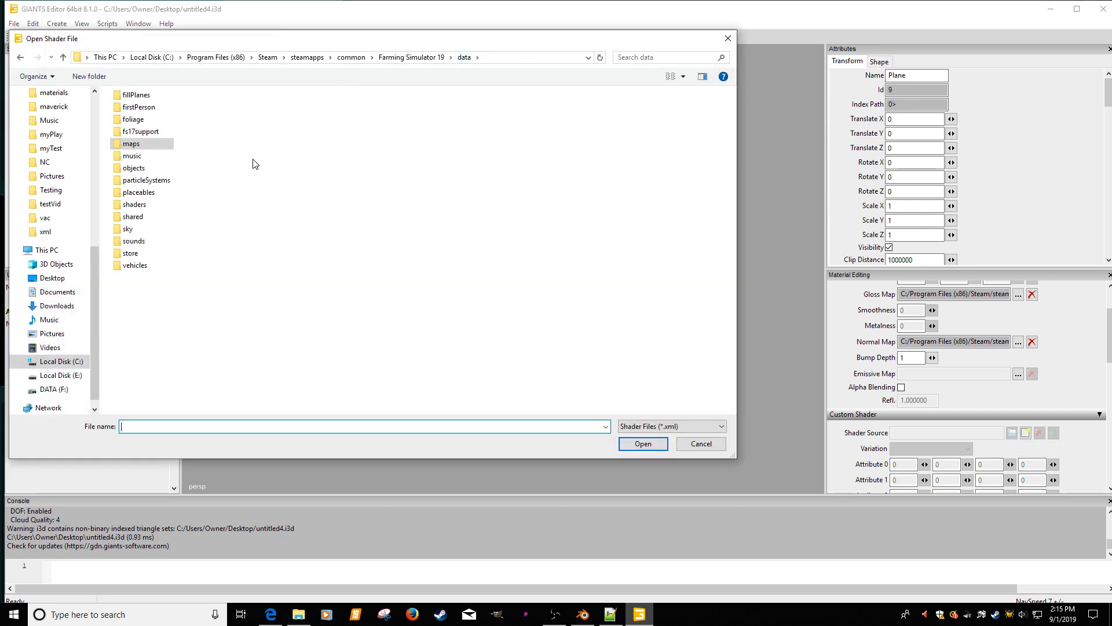
double_click(138, 204)
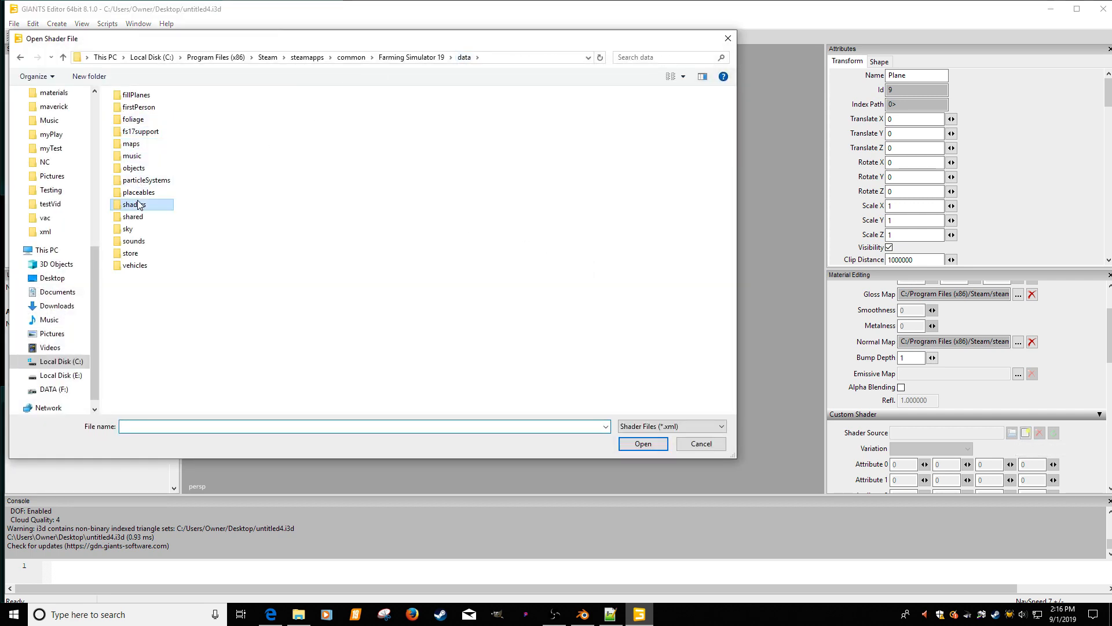
double_click(149, 157)
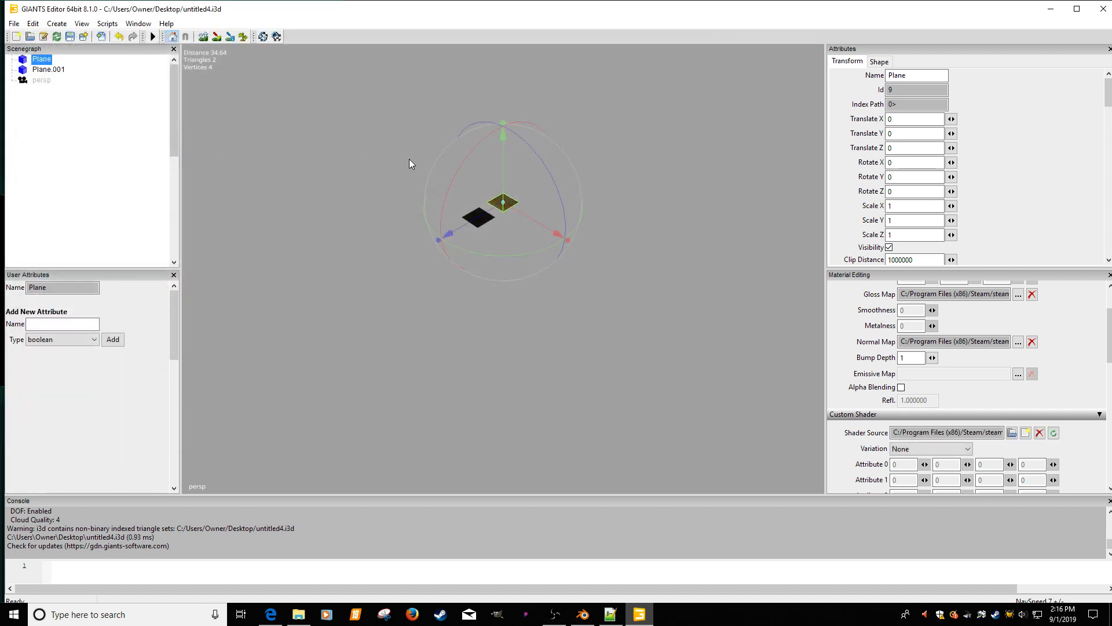
left_click(966, 450)
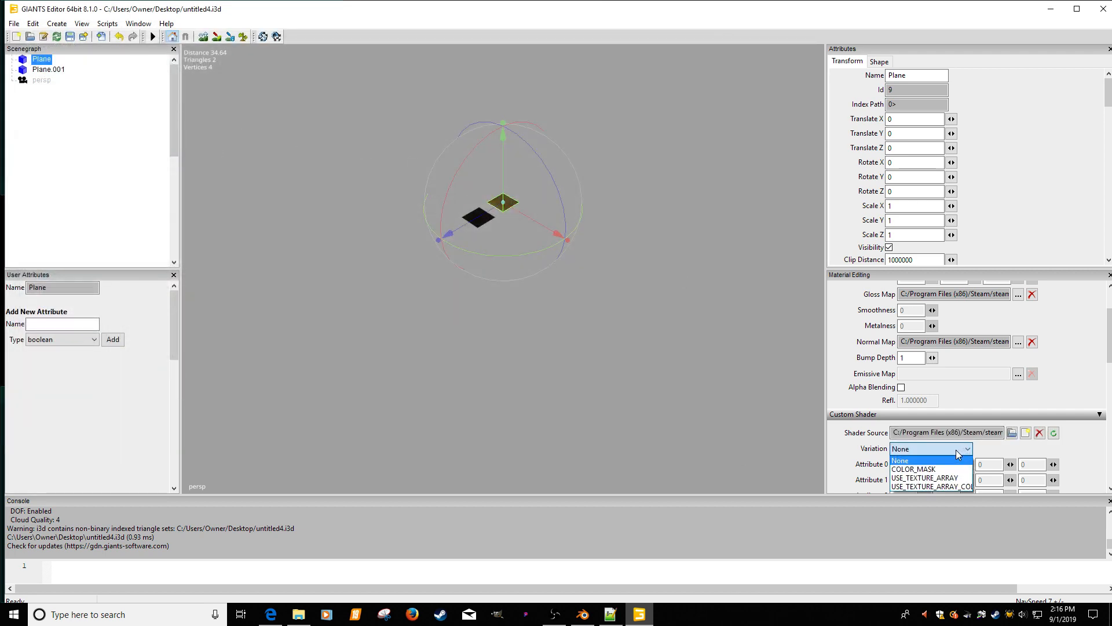
left_click(934, 477)
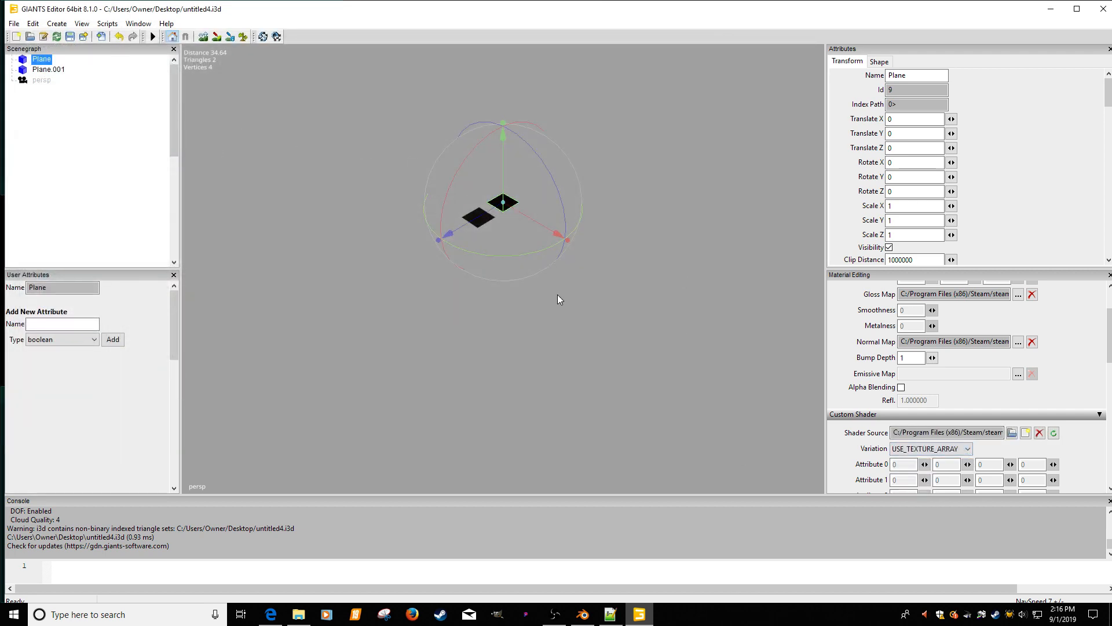
Step: Deselect Plane and add a light to the scene so the textured planes are lit
scroll(581, 278, "up", 6)
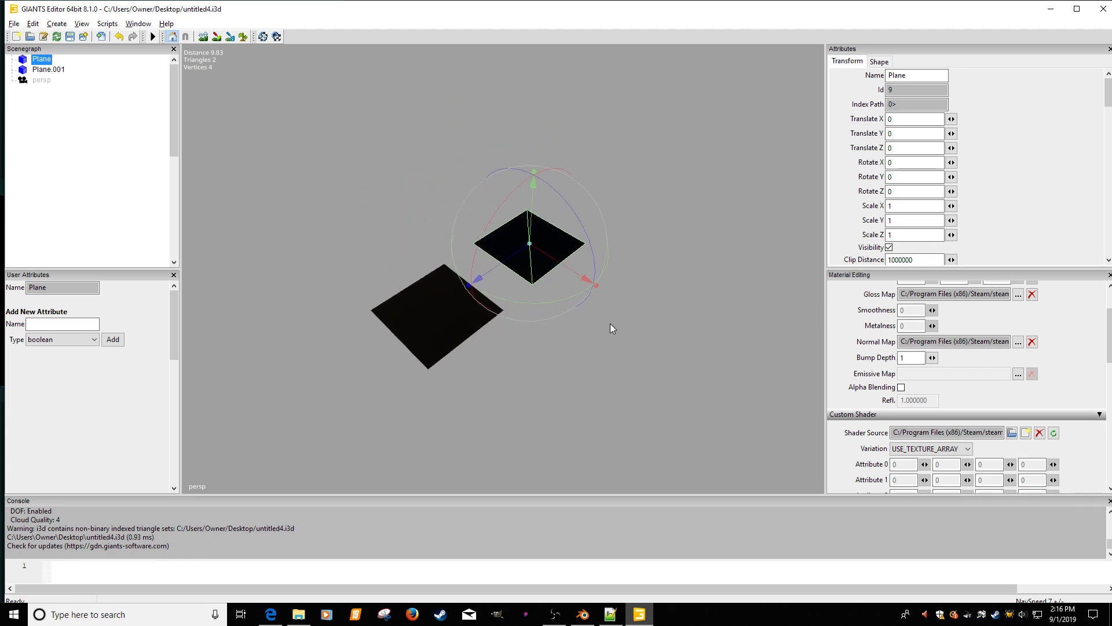
scroll(610, 323, "up", 1)
left_click_drag(610, 323, 550, 307, "alt")
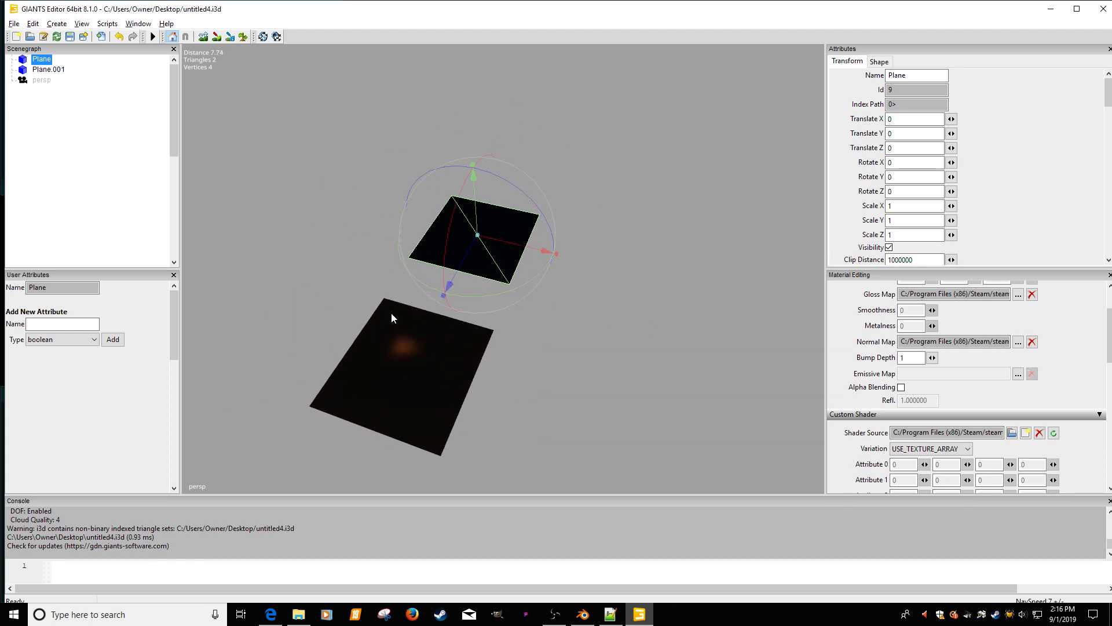
left_click(315, 180)
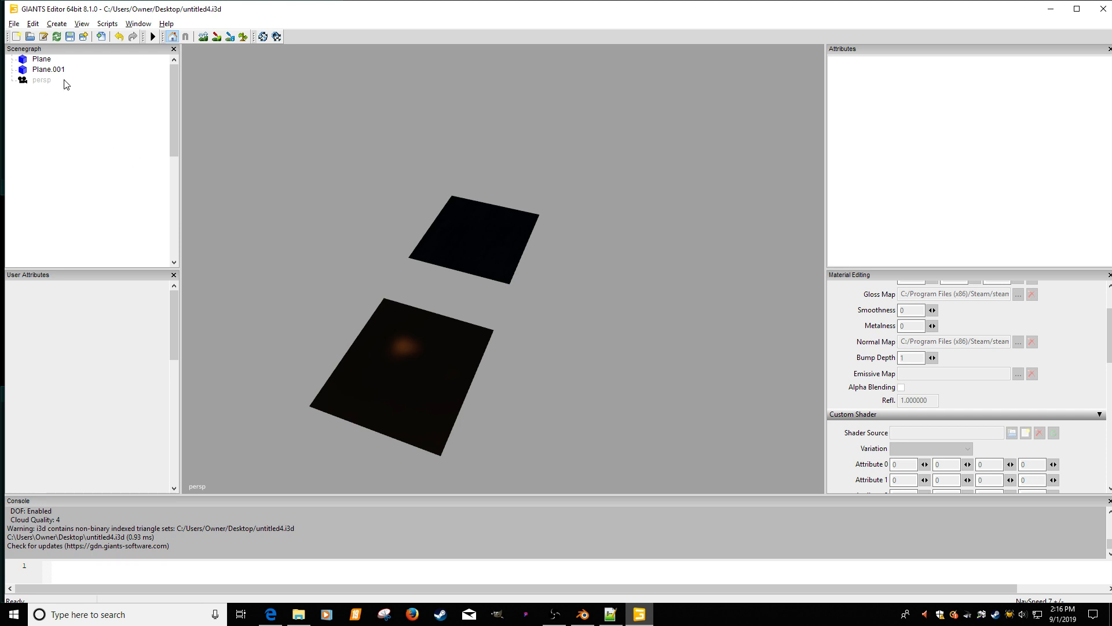
key("ctrl+l")
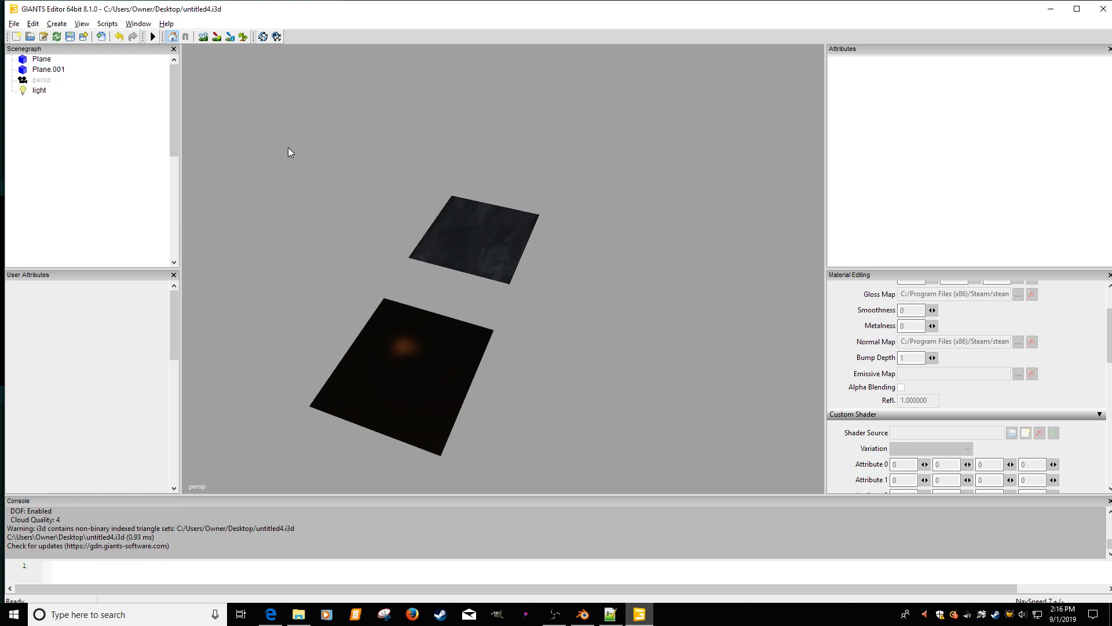
Step: Browse for an albedo map for Plane.001's plane2 material in Farming Simulator 19's data\maps\textures\american folder
left_click(55, 72)
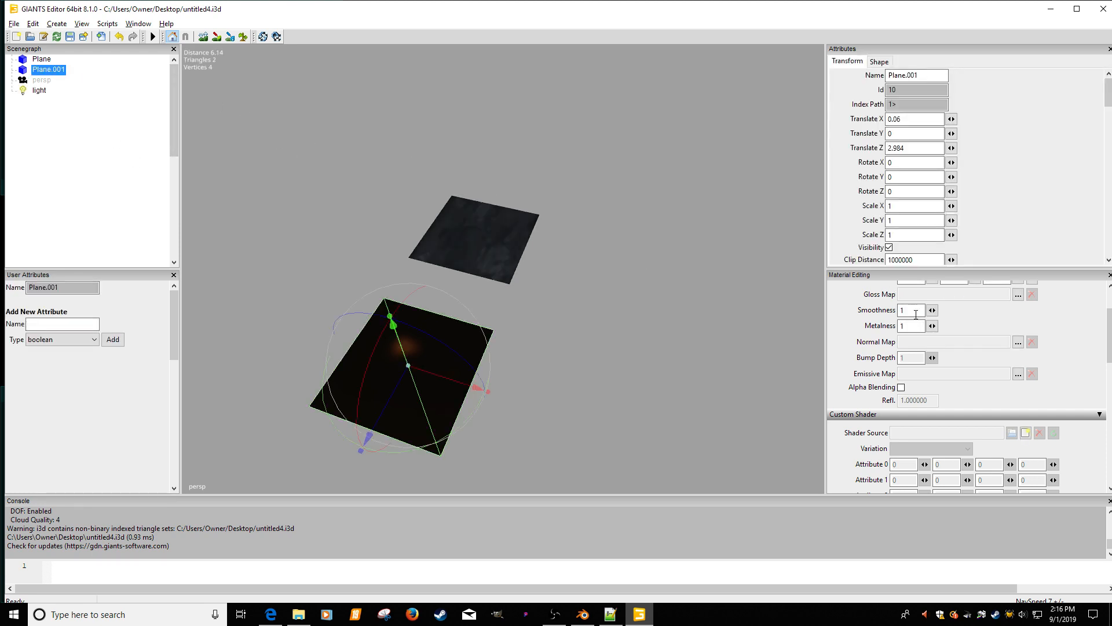
left_click_drag(1110, 346, 1101, 324)
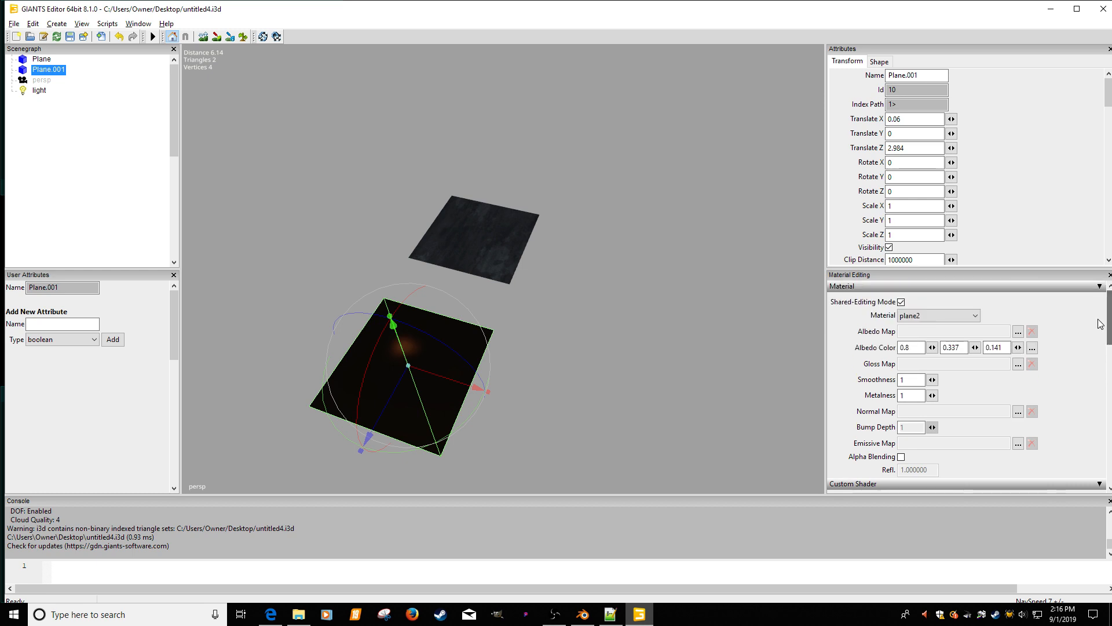
left_click(1019, 333)
left_click(297, 84)
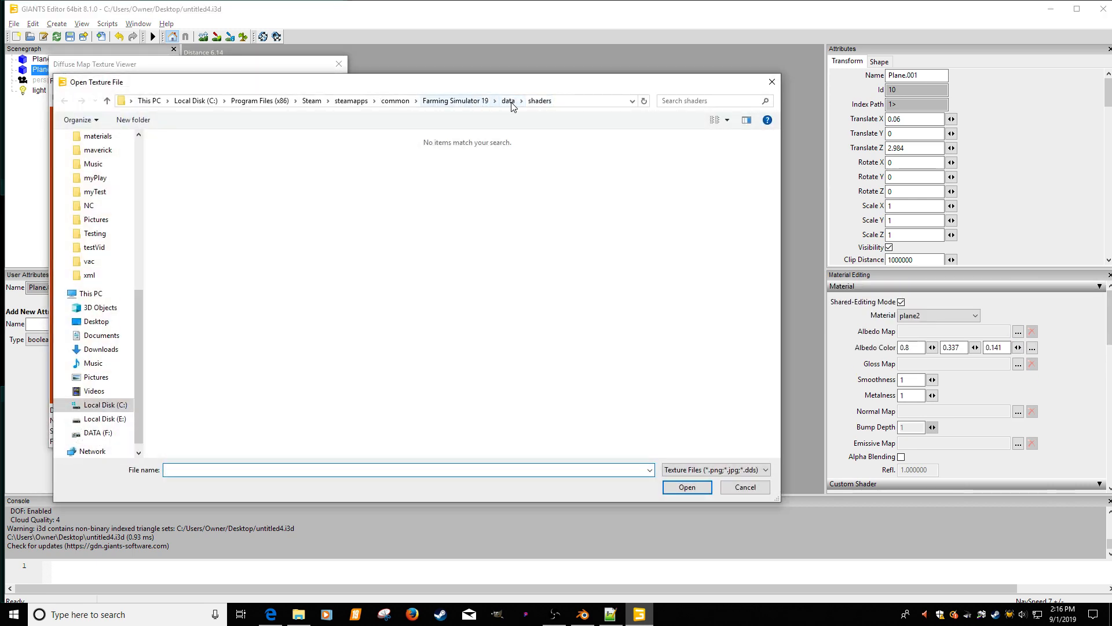
left_click(509, 102)
double_click(195, 186)
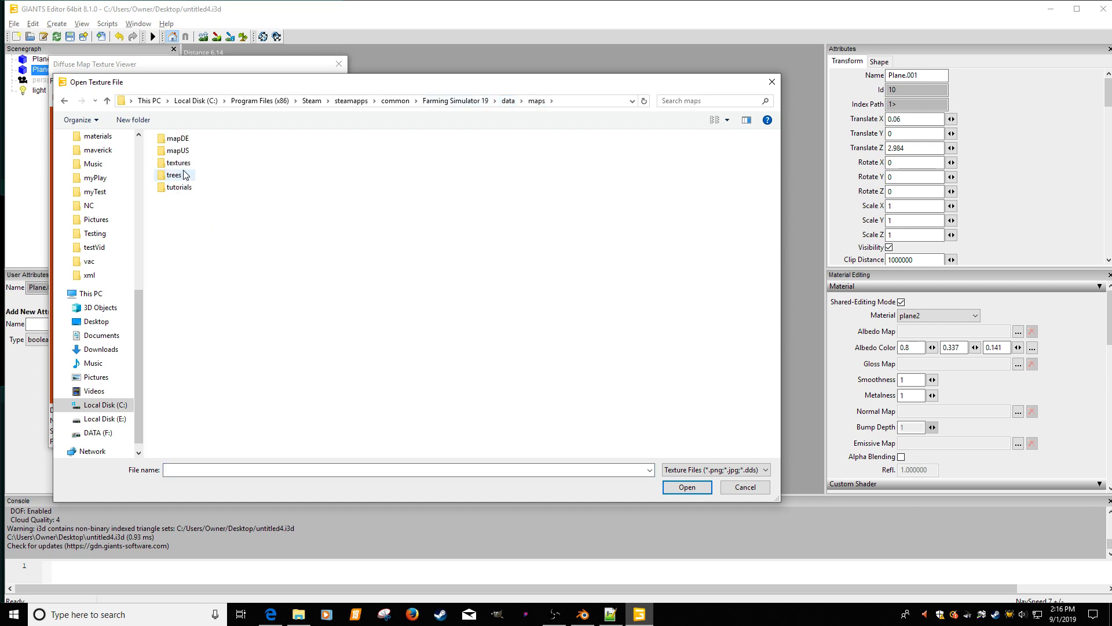
double_click(177, 163)
double_click(180, 145)
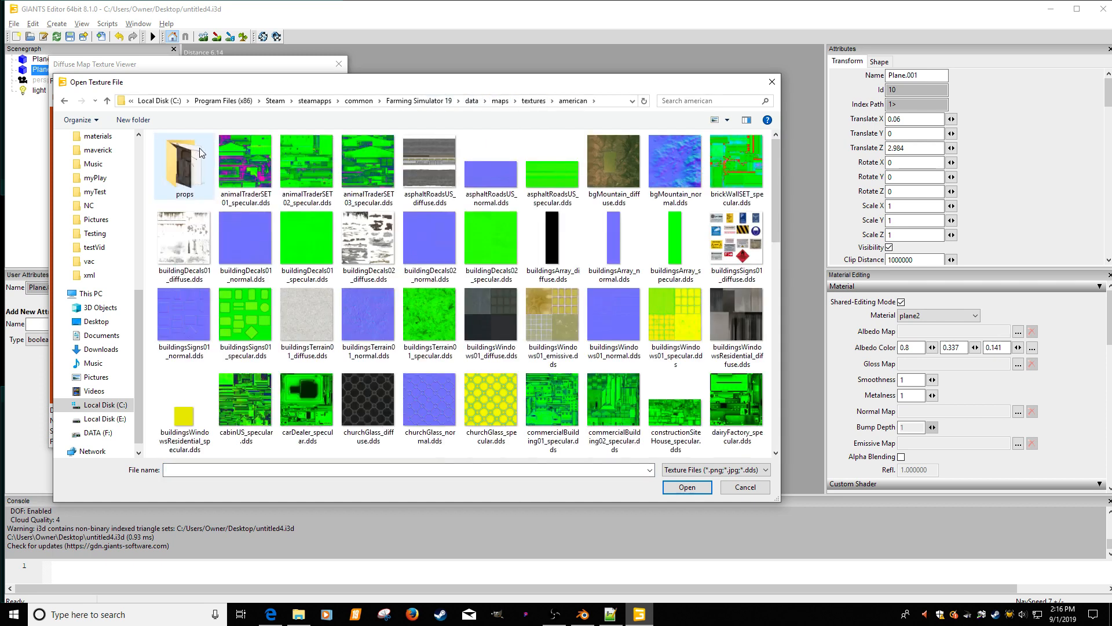
left_click(533, 101)
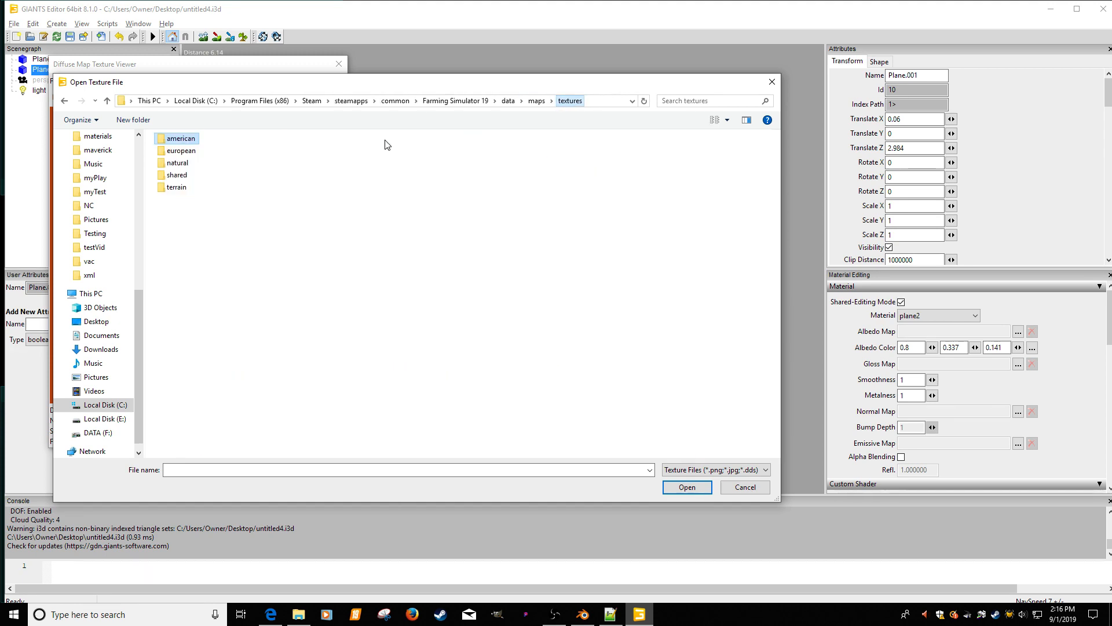
double_click(176, 175)
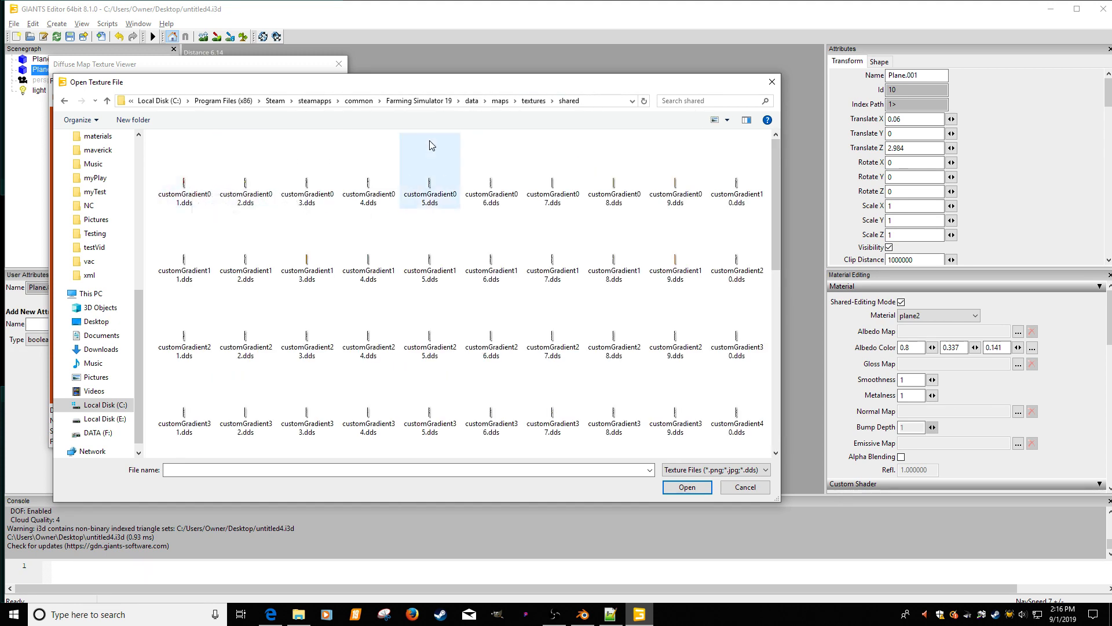
left_click(500, 101)
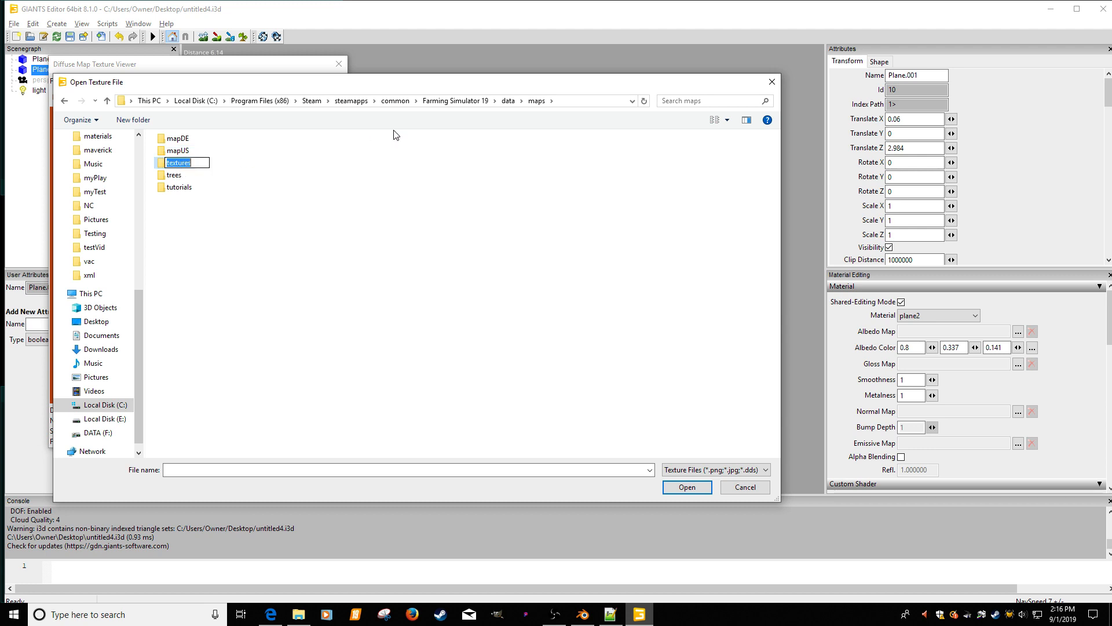
left_click(508, 101)
double_click(186, 193)
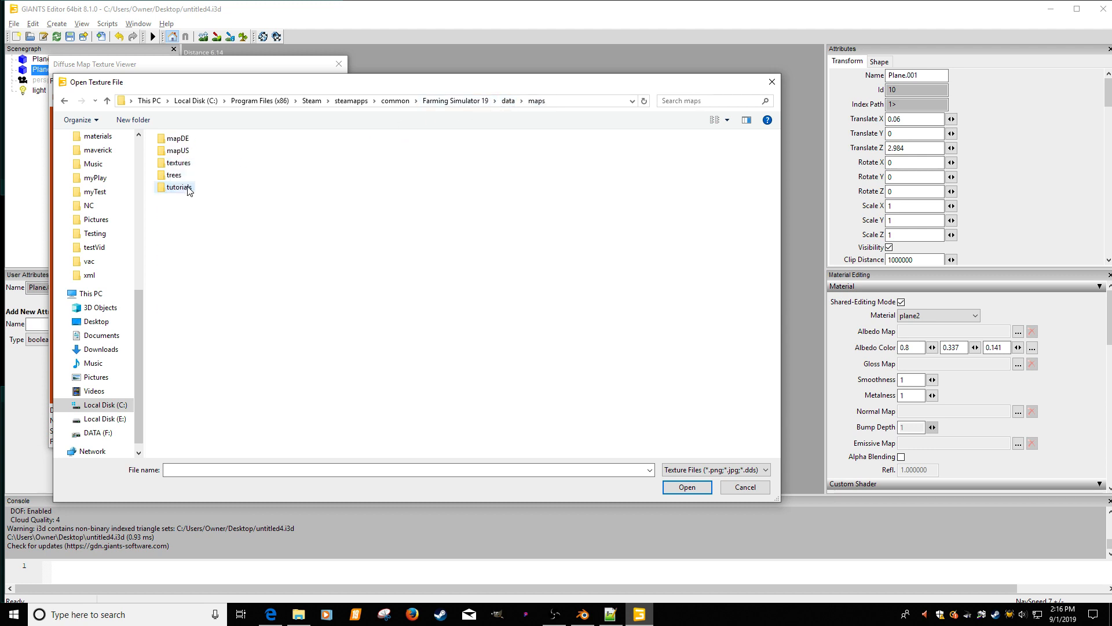
double_click(179, 163)
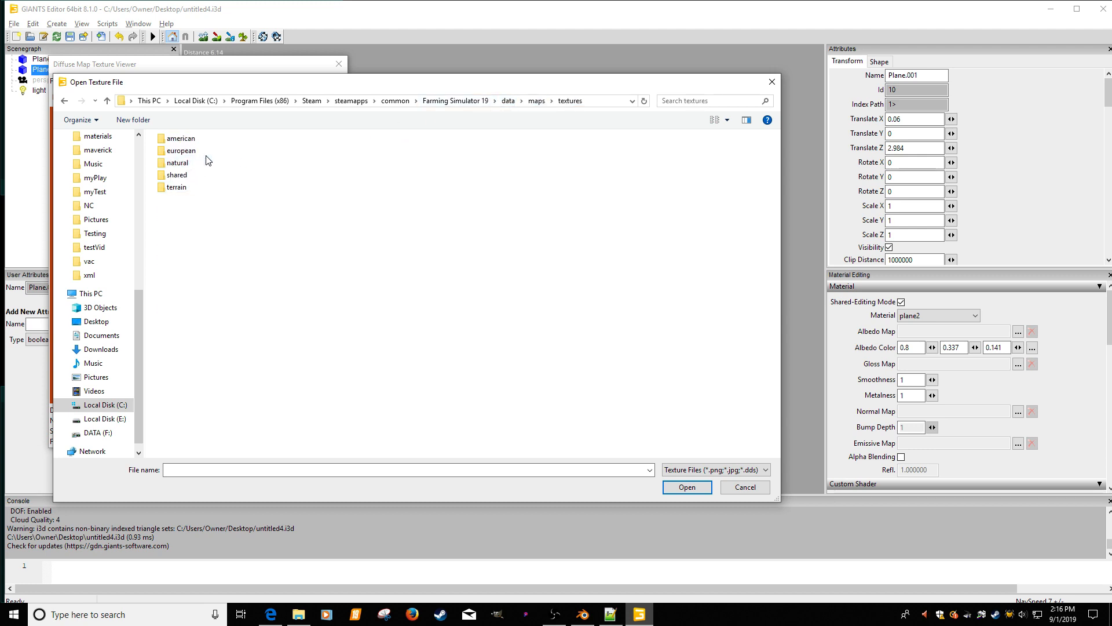
double_click(180, 138)
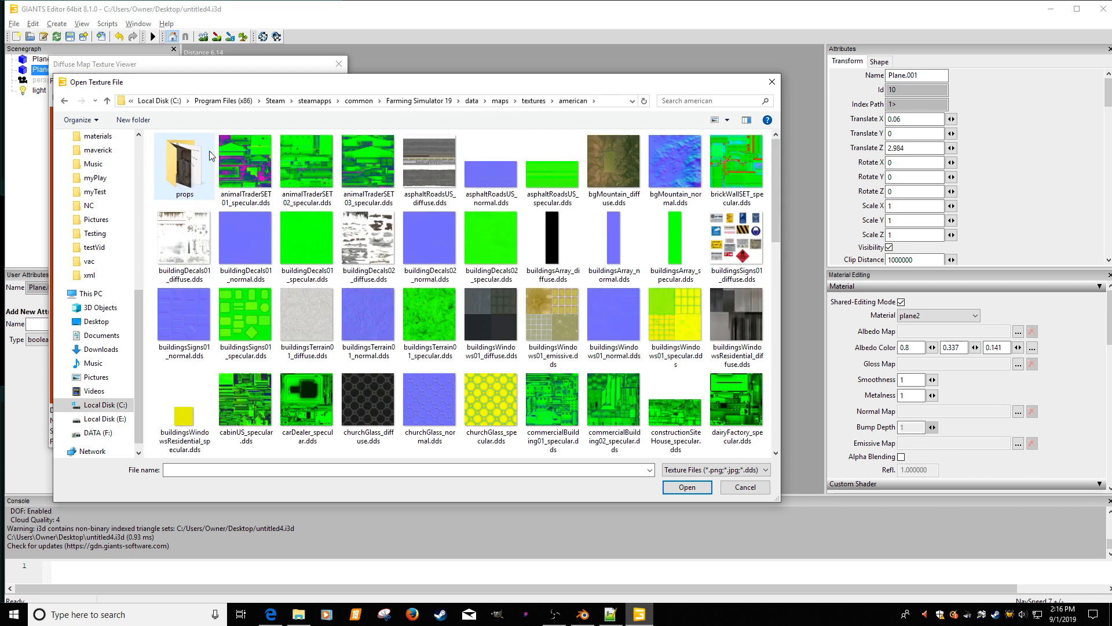
Step: Show the american textures as a list and assign buildingsArray_diffuse.dds as plane2's albedo map
left_click(728, 121)
left_click(762, 181)
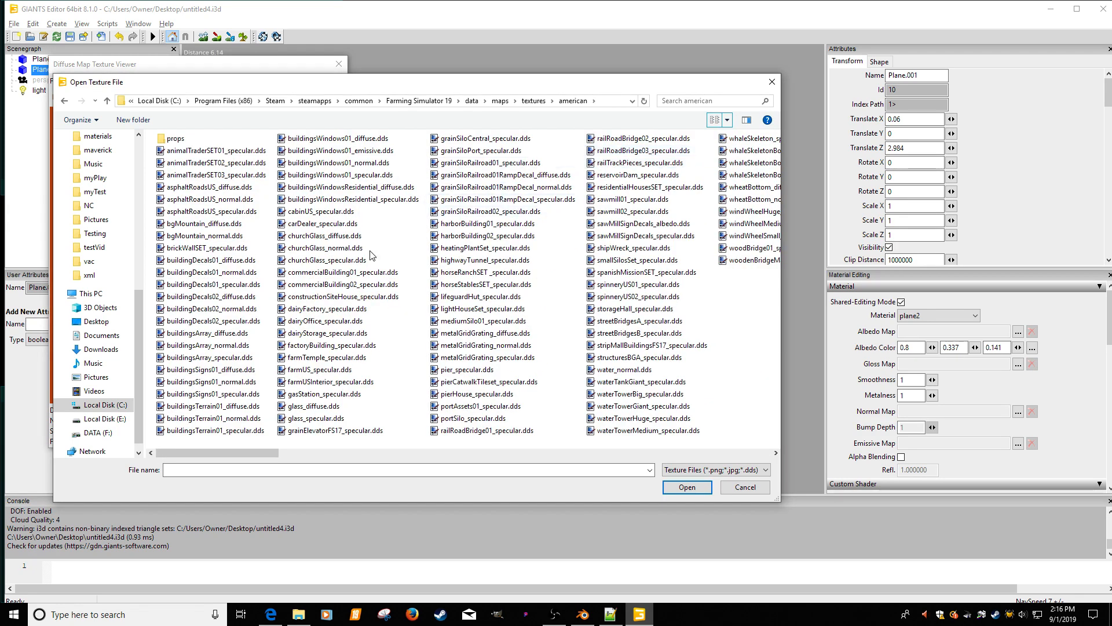
double_click(207, 333)
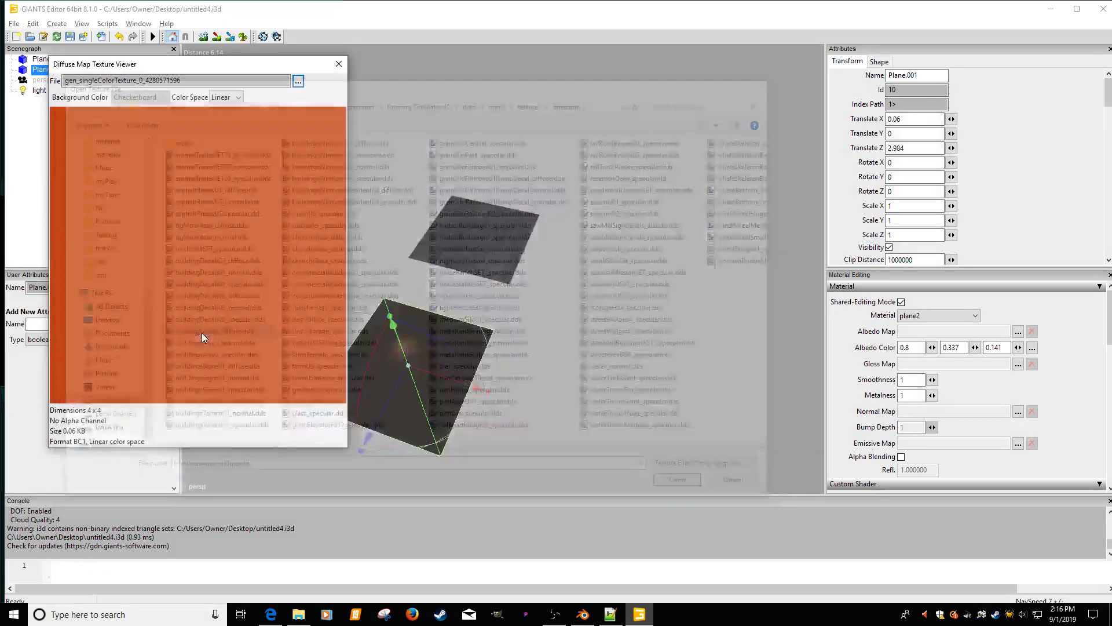
left_click(339, 64)
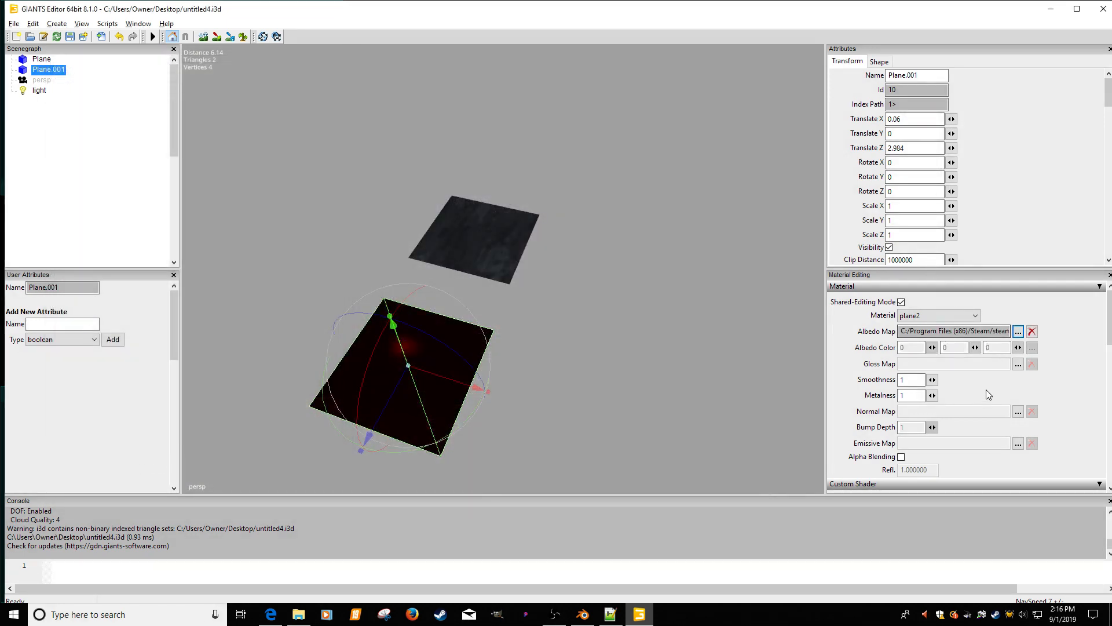
Step: Assign buildingsArray_specular.dds from the american textures folder as plane2's gloss map
left_click(1017, 365)
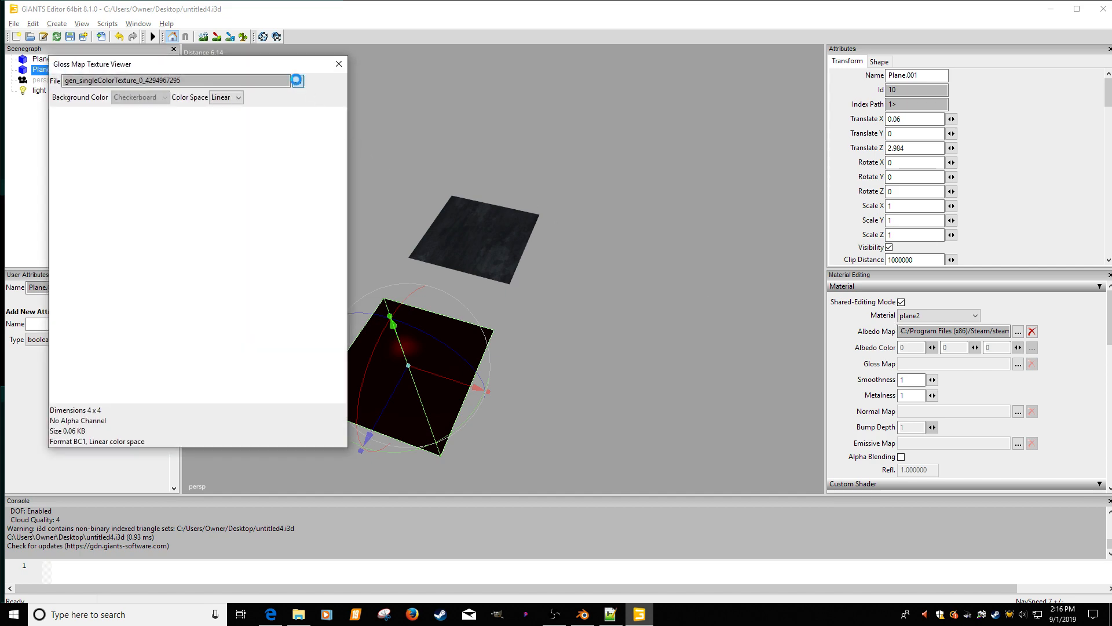
left_click(297, 81)
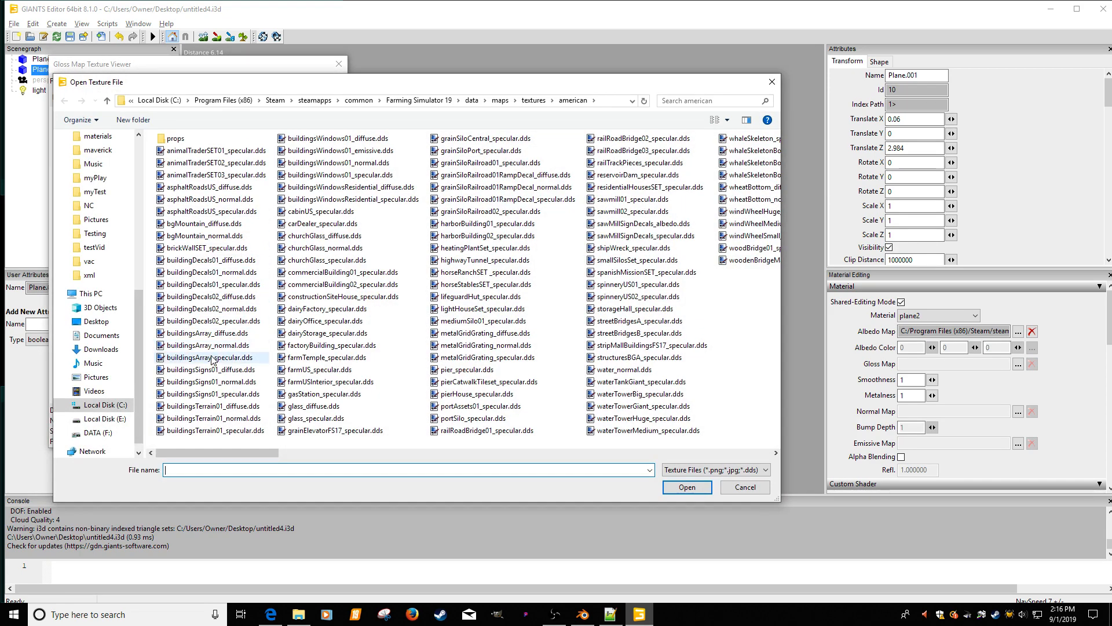
double_click(212, 358)
left_click(341, 66)
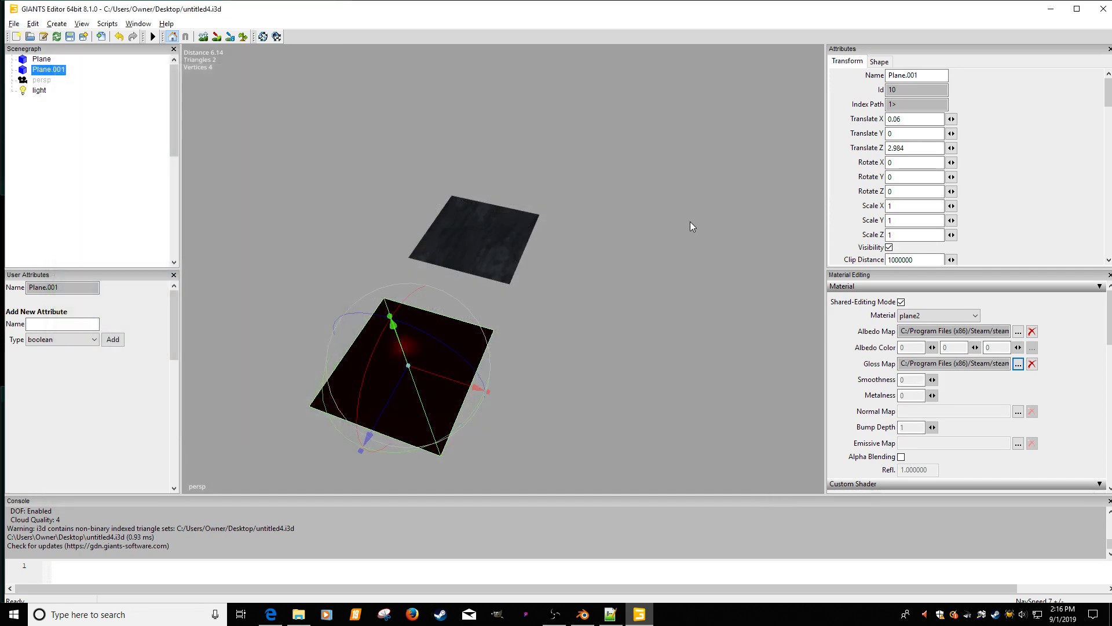
Step: Assign buildingsArray_normal.dds from the american textures folder as plane2's normal map
left_click(1017, 412)
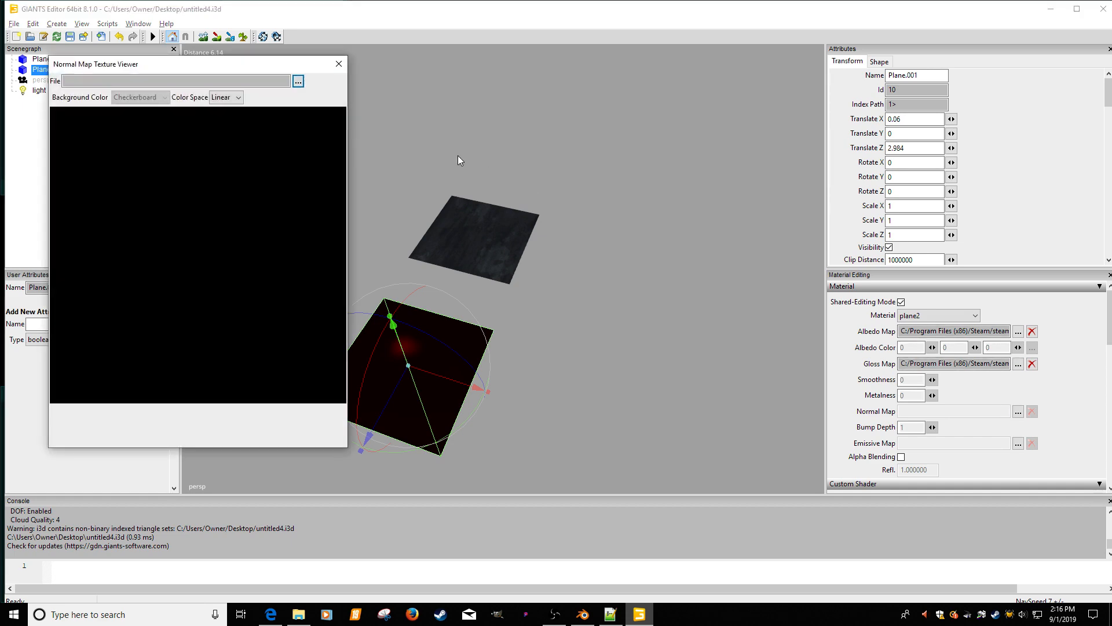
left_click(298, 81)
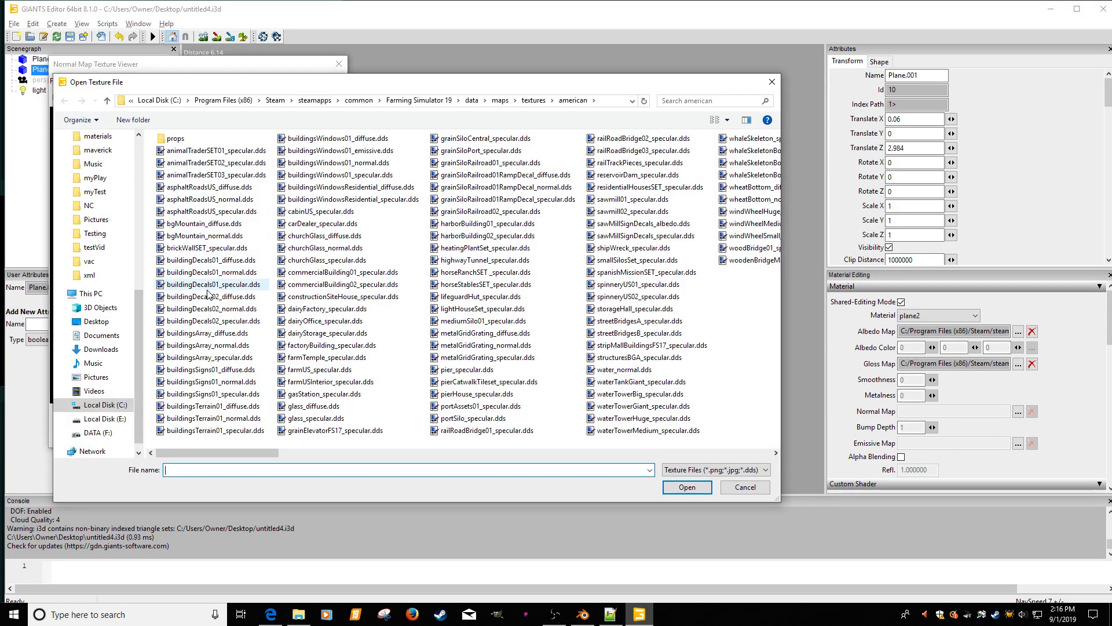
double_click(212, 346)
left_click(339, 63)
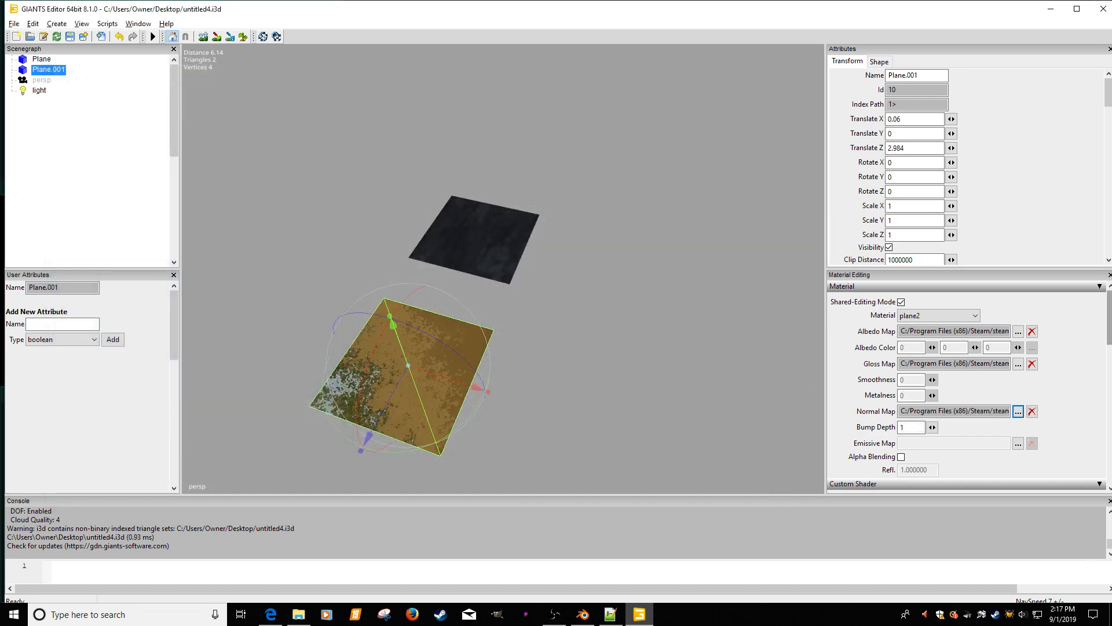
Step: Assign buildingShader.xml from Farming Simulator 19's data\shaders folder as plane2's custom shader
scroll(1101, 359, "down", 3)
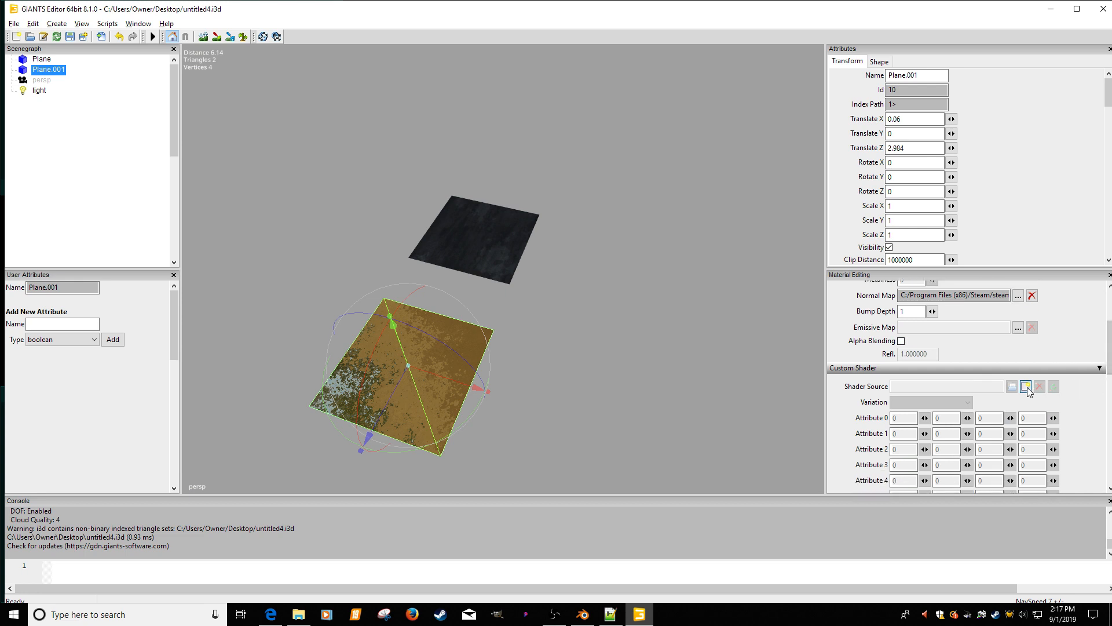
left_click(1026, 386)
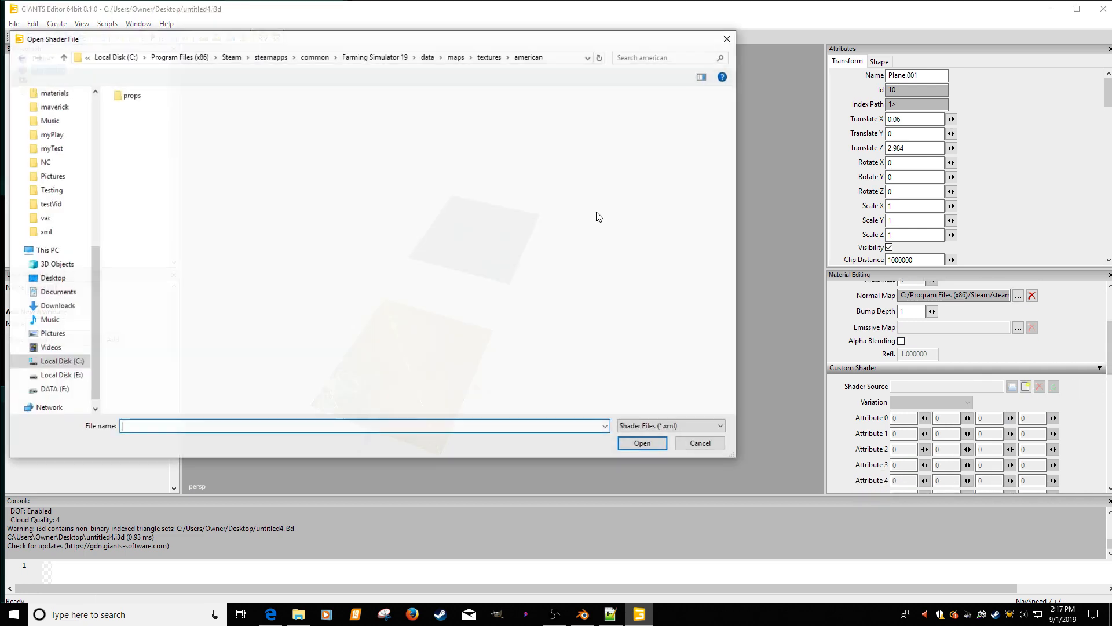
left_click(457, 57)
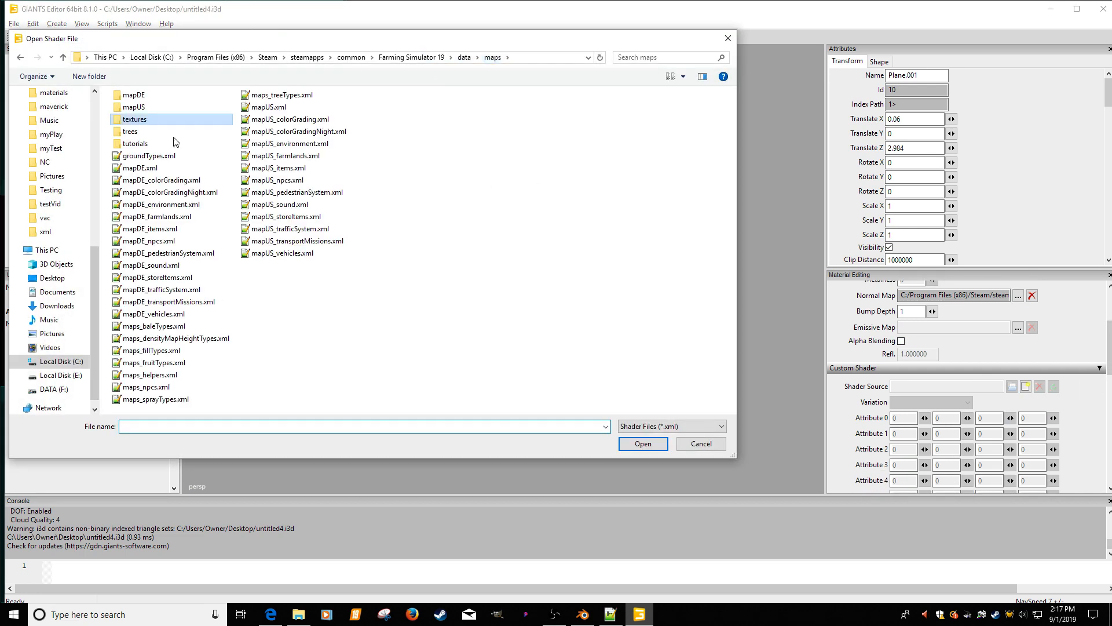
double_click(136, 119)
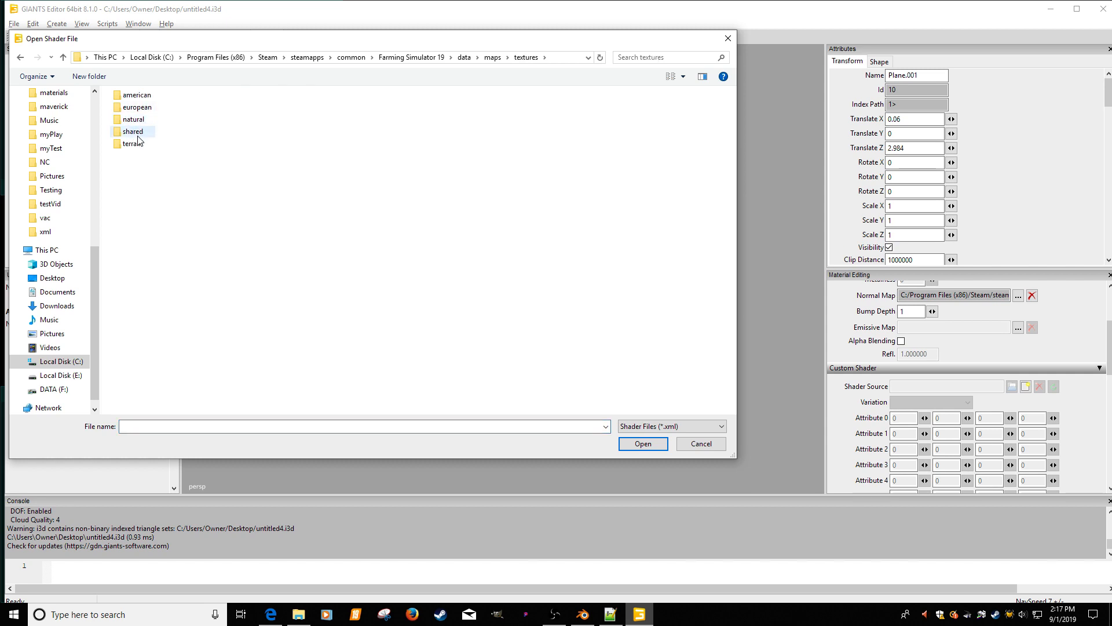
double_click(132, 132)
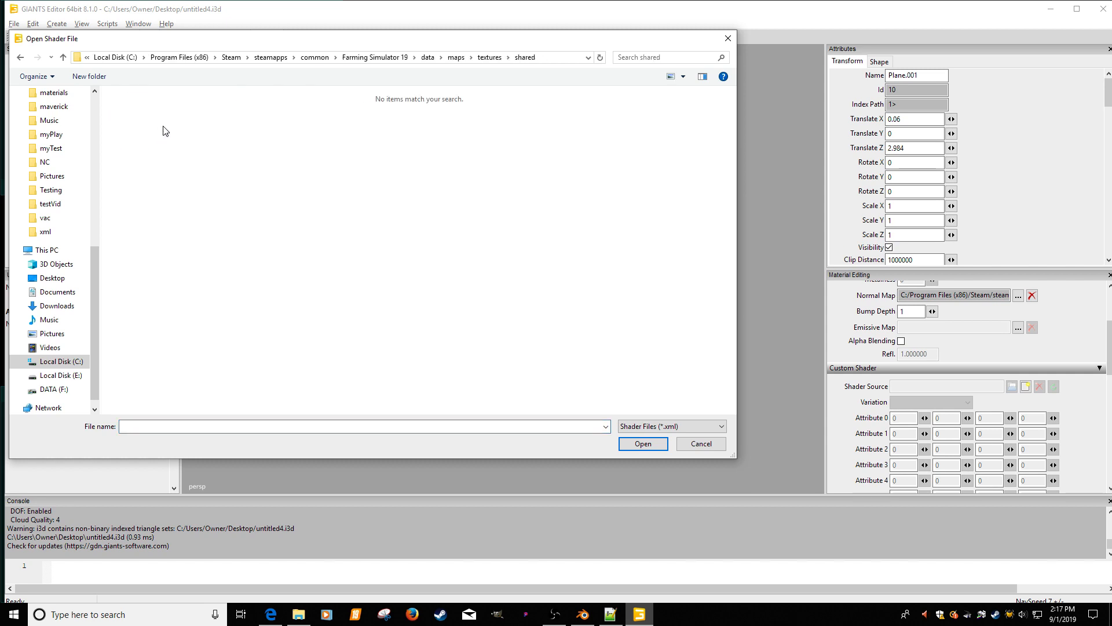
left_click(456, 57)
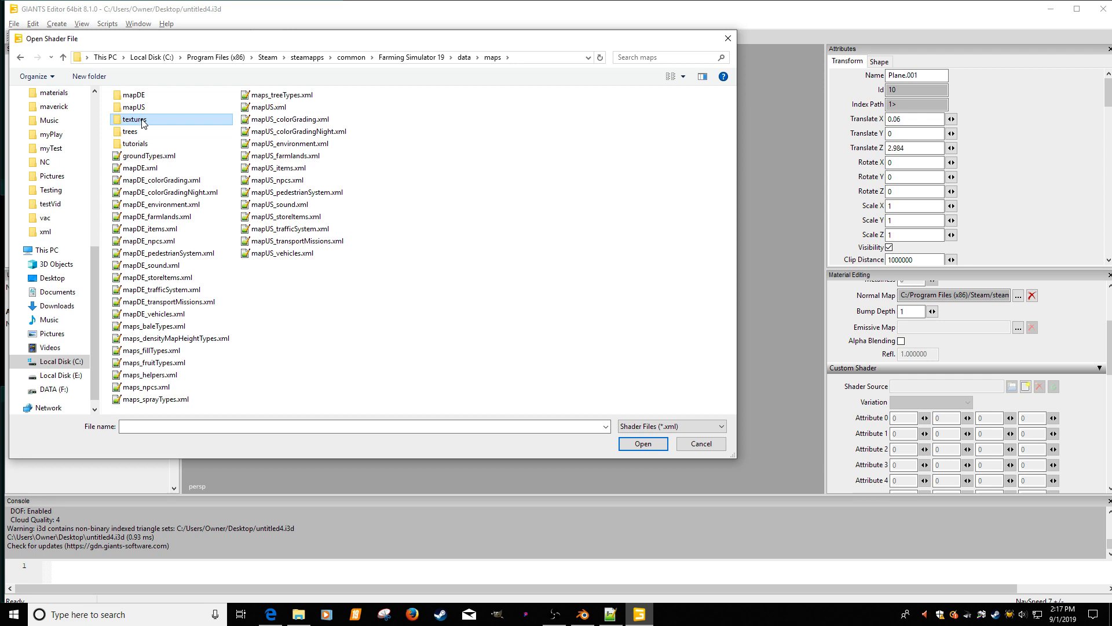
double_click(142, 120)
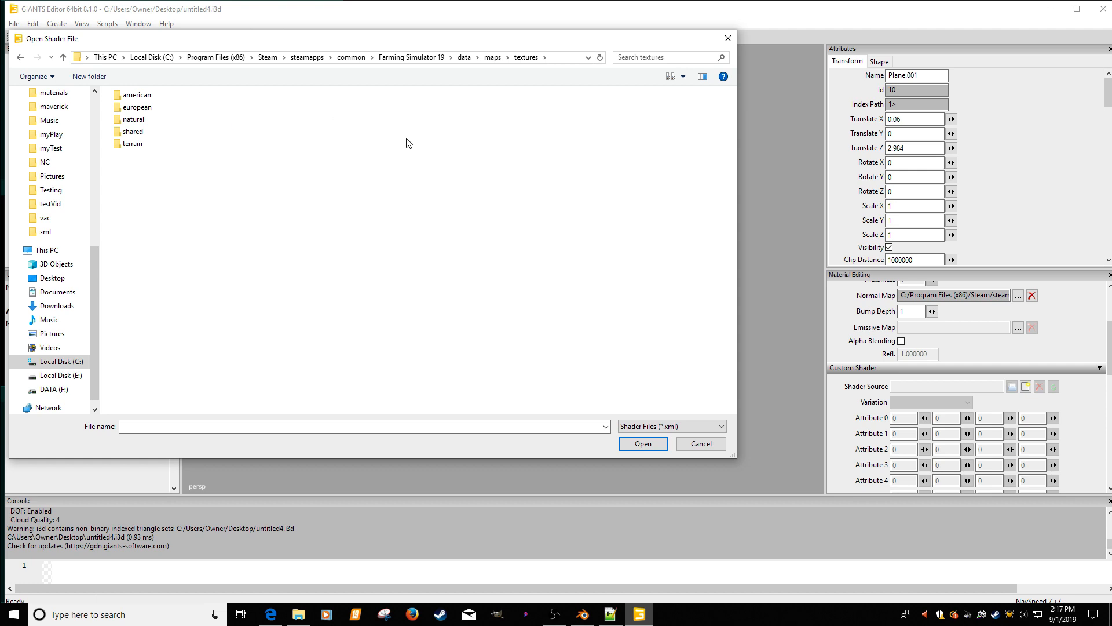
left_click(470, 62)
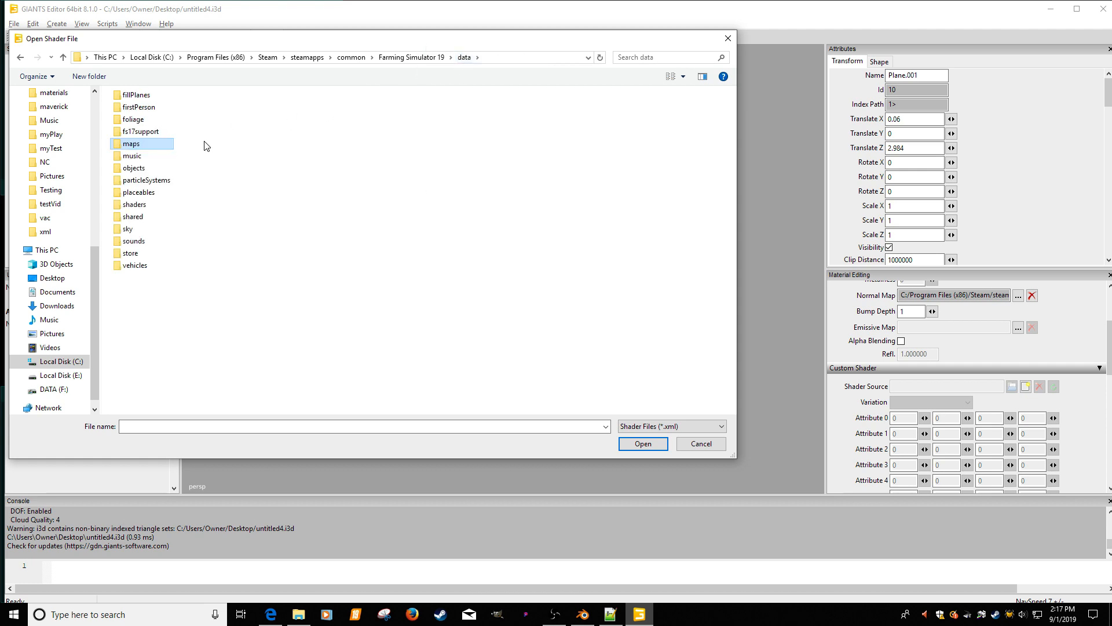
double_click(141, 205)
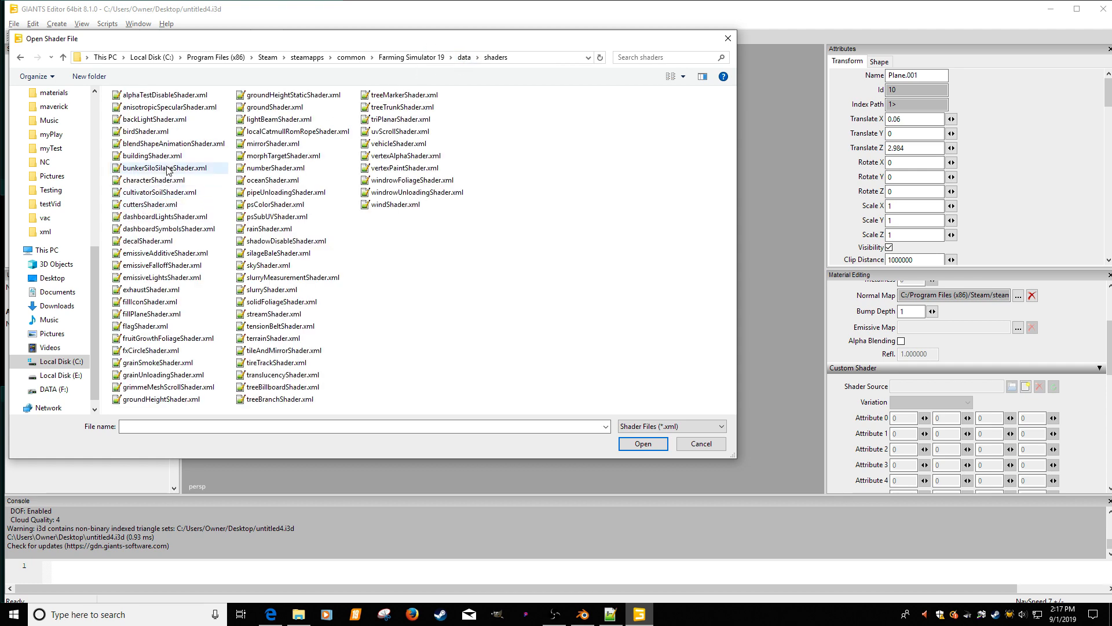
double_click(152, 144)
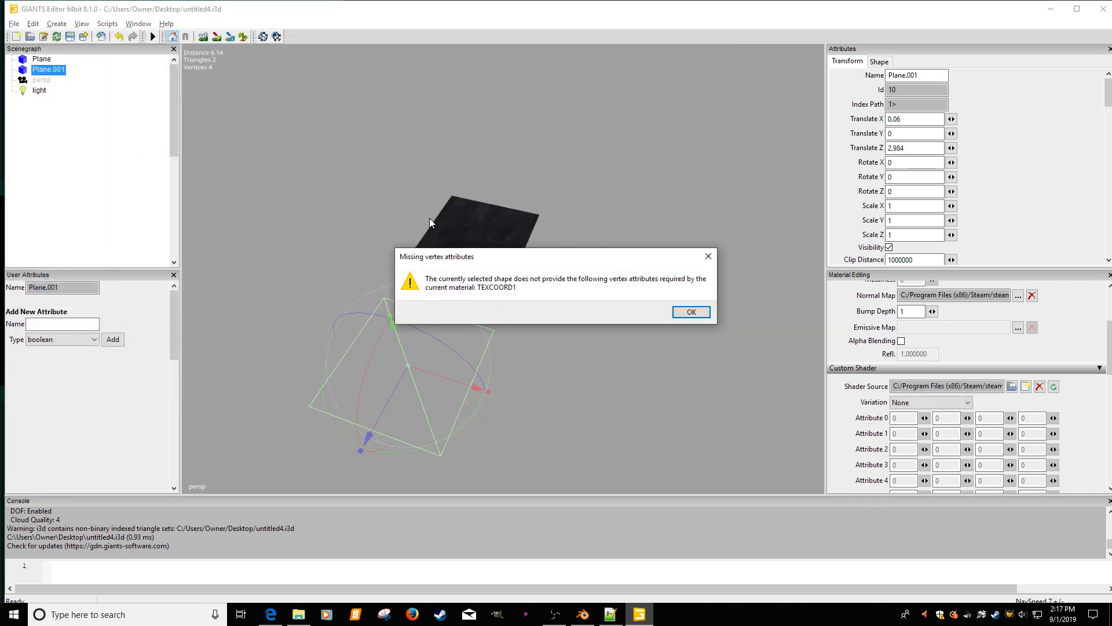
left_click(692, 312)
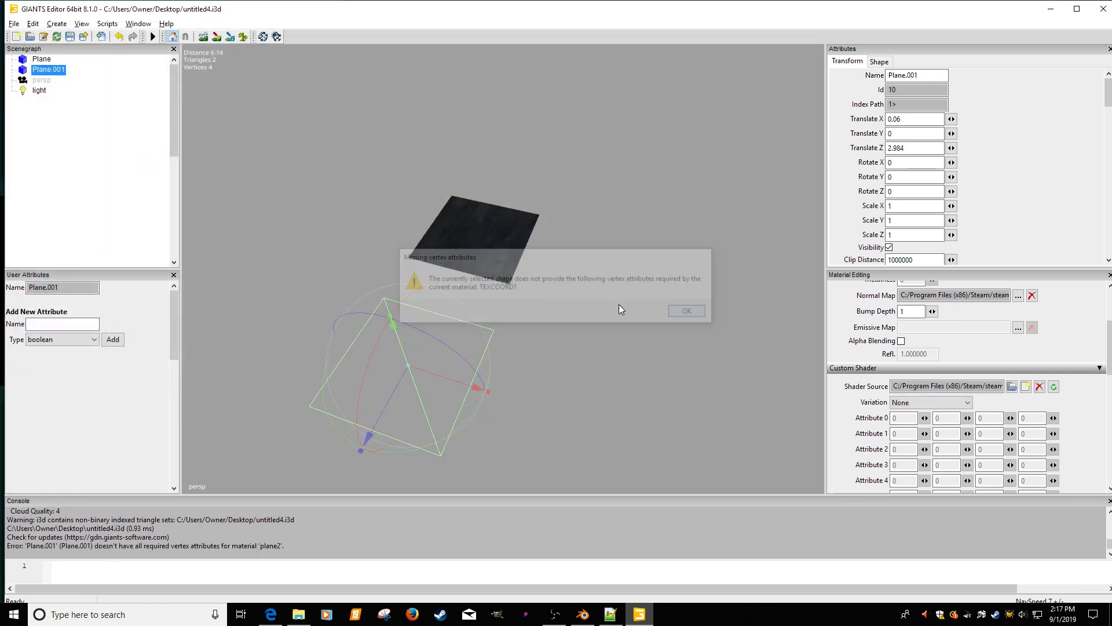
Step: Look at the planes in Blender, return to GIANTS Editor and view the building shader's available variations
left_click(583, 614)
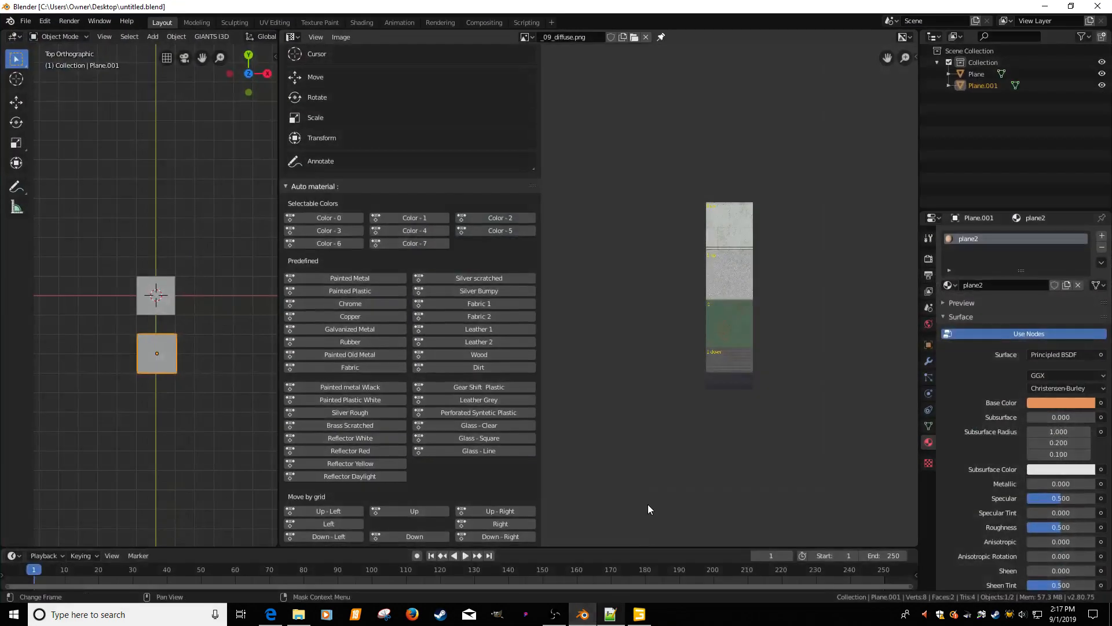
left_click(639, 614)
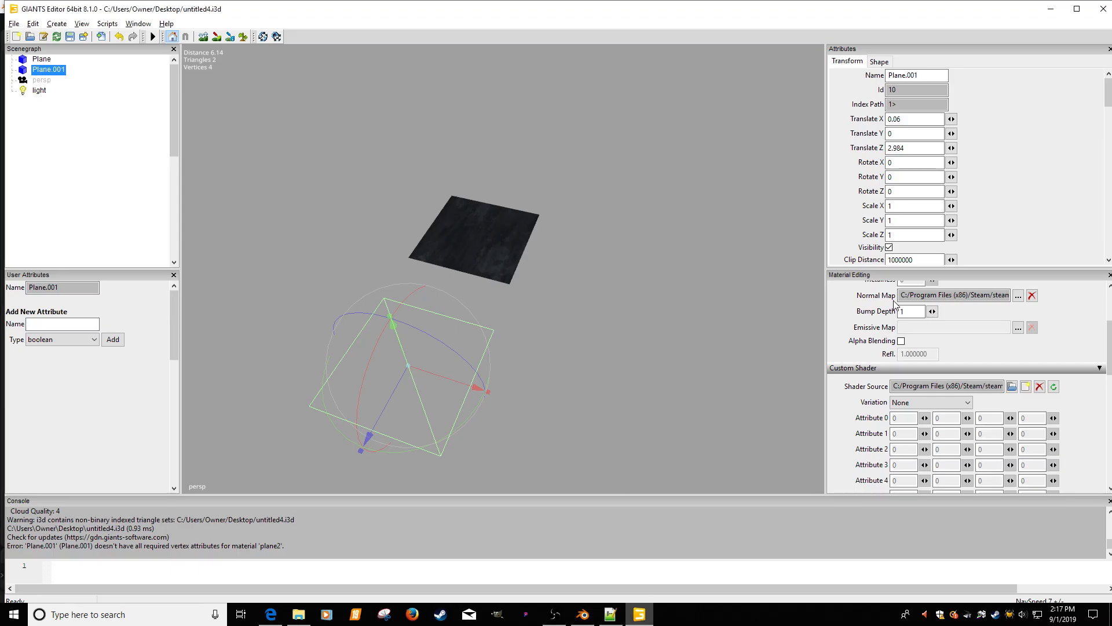
left_click(967, 403)
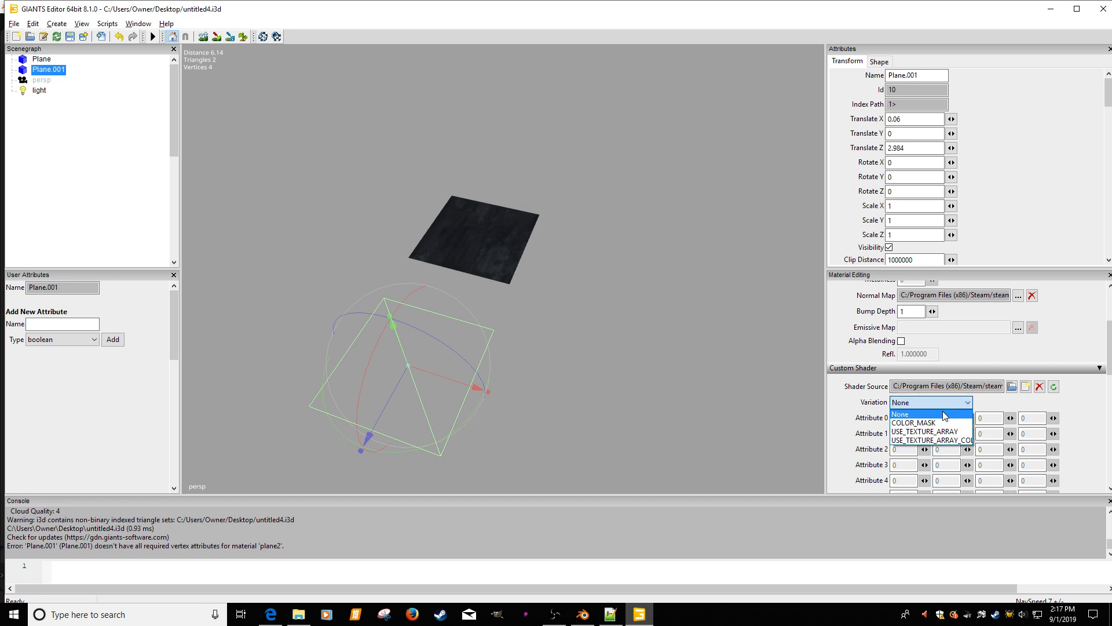
left_click(1000, 410)
Step: Replace plane2's custom shader with vehicleShader.xml from data\shaders and set its variation to colorMask
left_click(1025, 386)
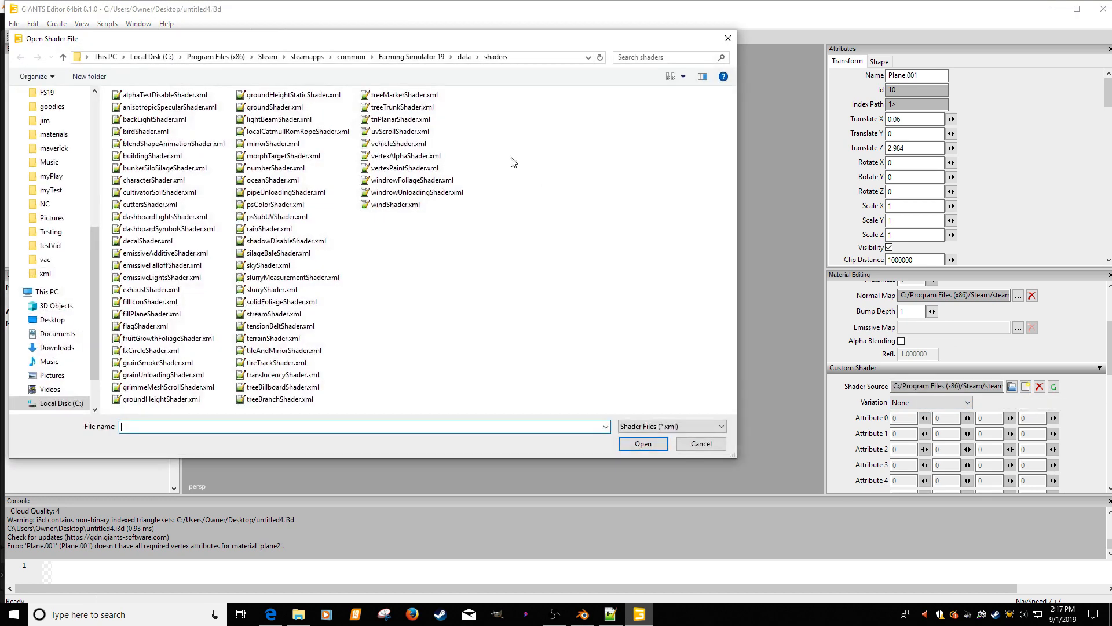
left_click(467, 57)
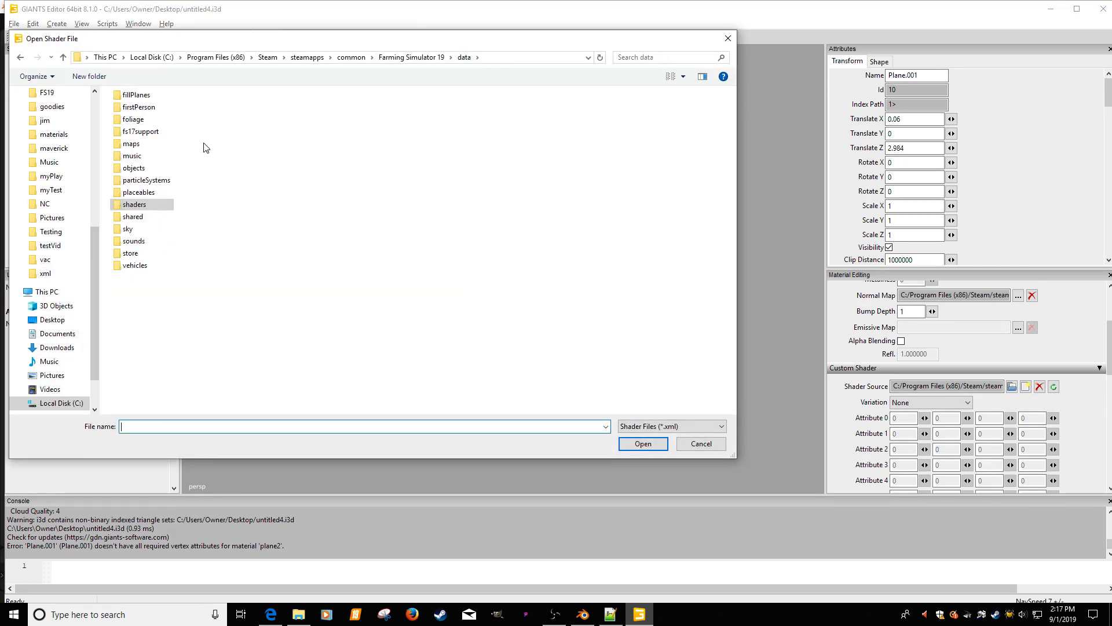
double_click(140, 206)
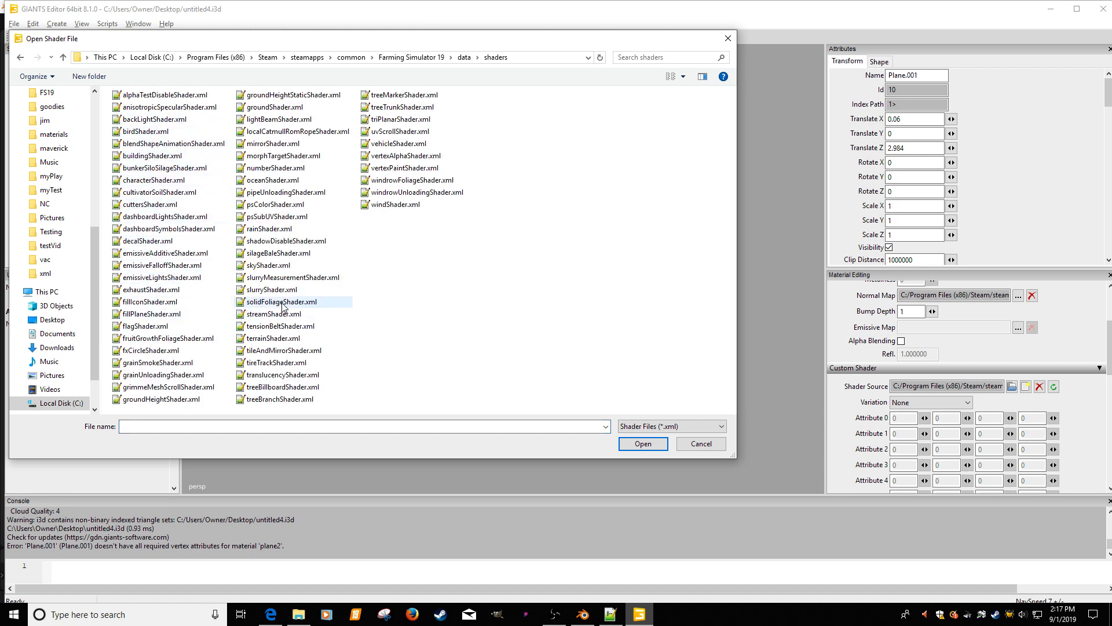
double_click(383, 144)
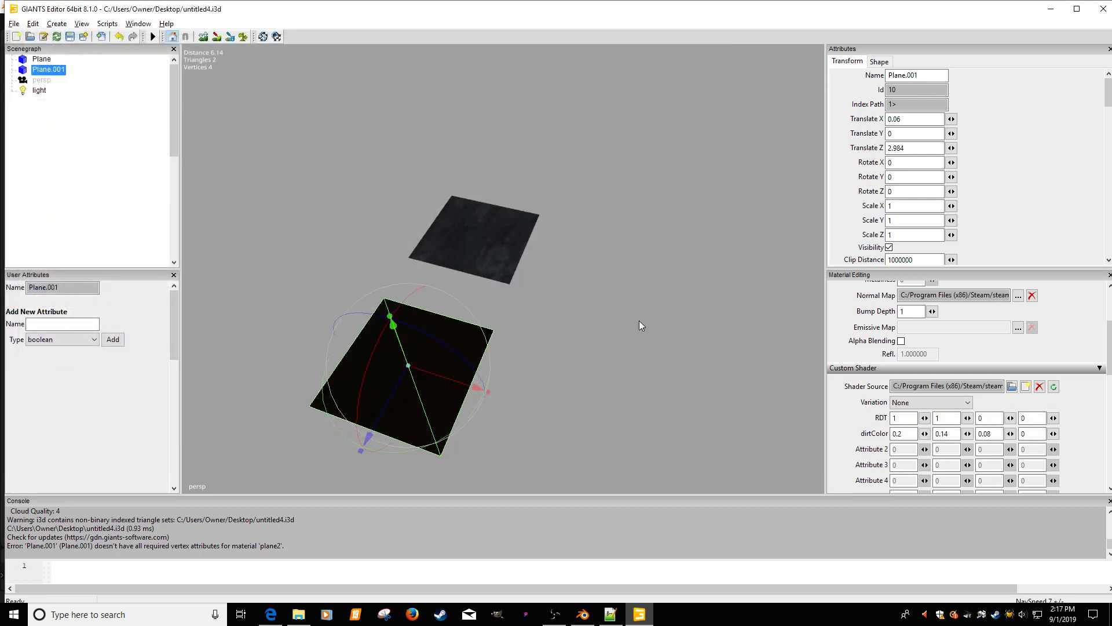
left_click(943, 408)
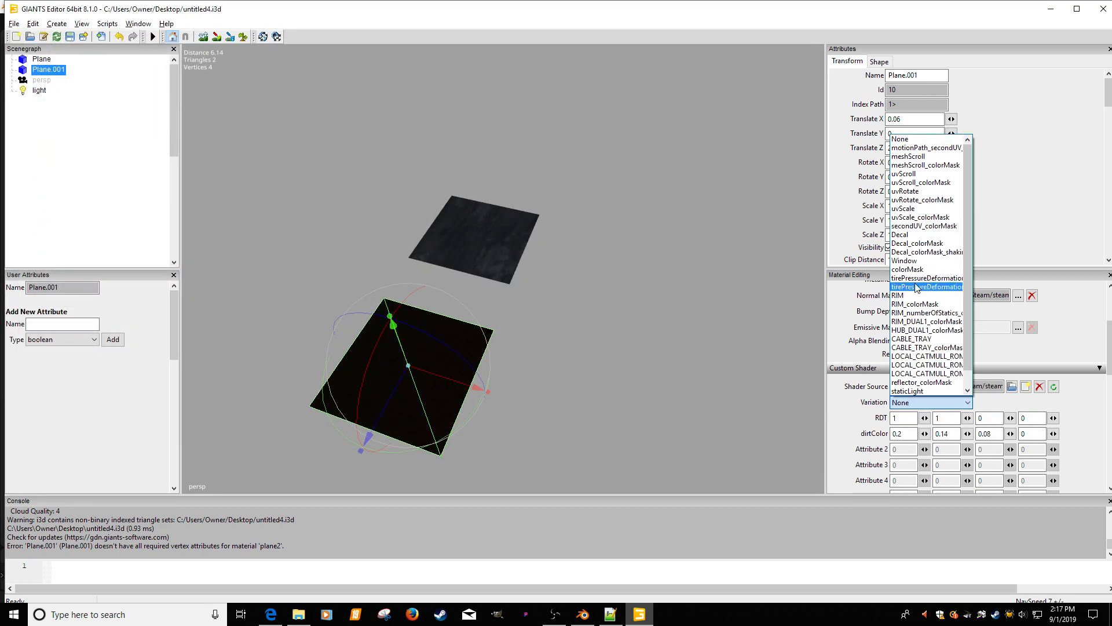
left_click(907, 268)
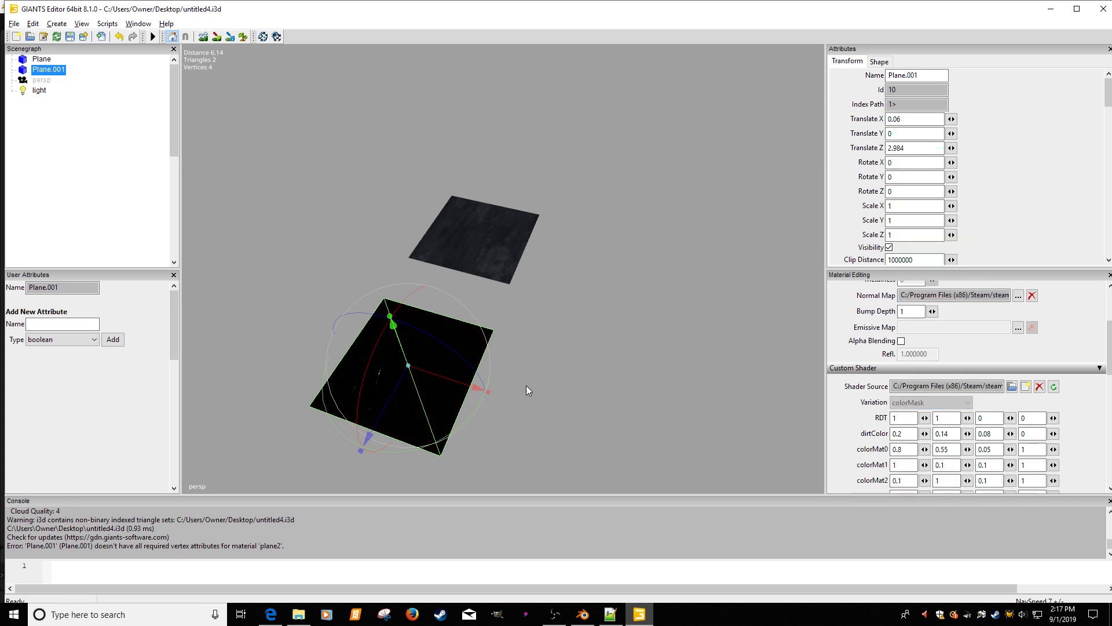
Step: Remove the albedo map from Plane.001's plane2 material
middle_click_drag(526, 385, 544, 371, "alt")
right_click_drag(543, 371, 576, 374, "alt")
left_click_drag(576, 374, 586, 384, "alt")
middle_click_drag(587, 384, 605, 371, "alt")
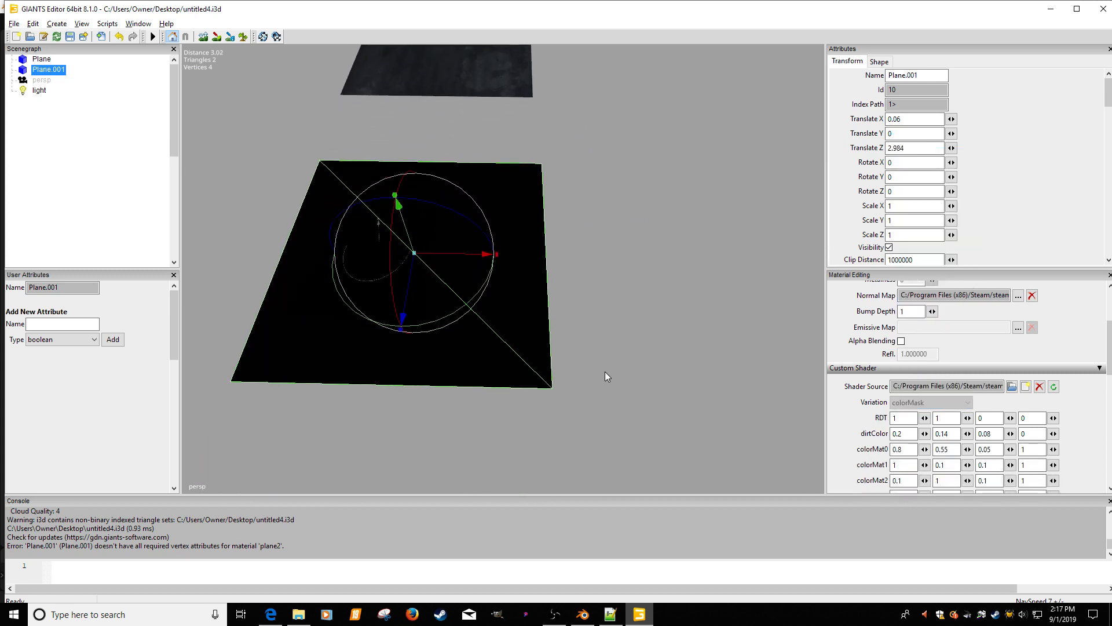
left_click_drag(1110, 374, 1064, 347)
left_click(1032, 331)
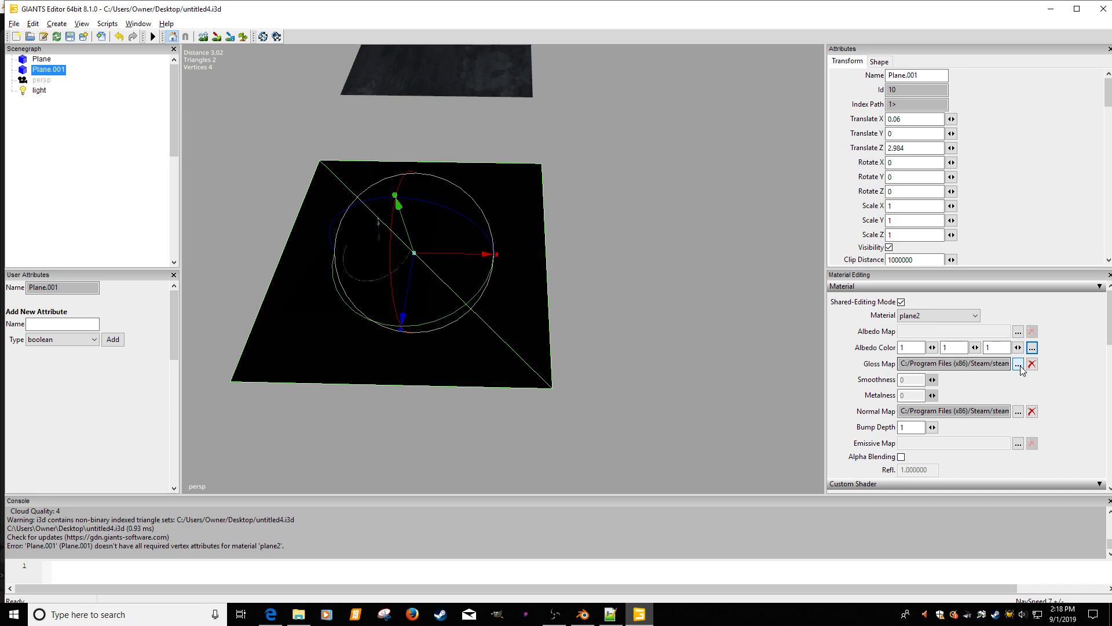
Step: Replace plane2's gloss map with default_diffuse.dds from Farming Simulator 19's data\shared folder
double_click(954, 364)
left_click(298, 83)
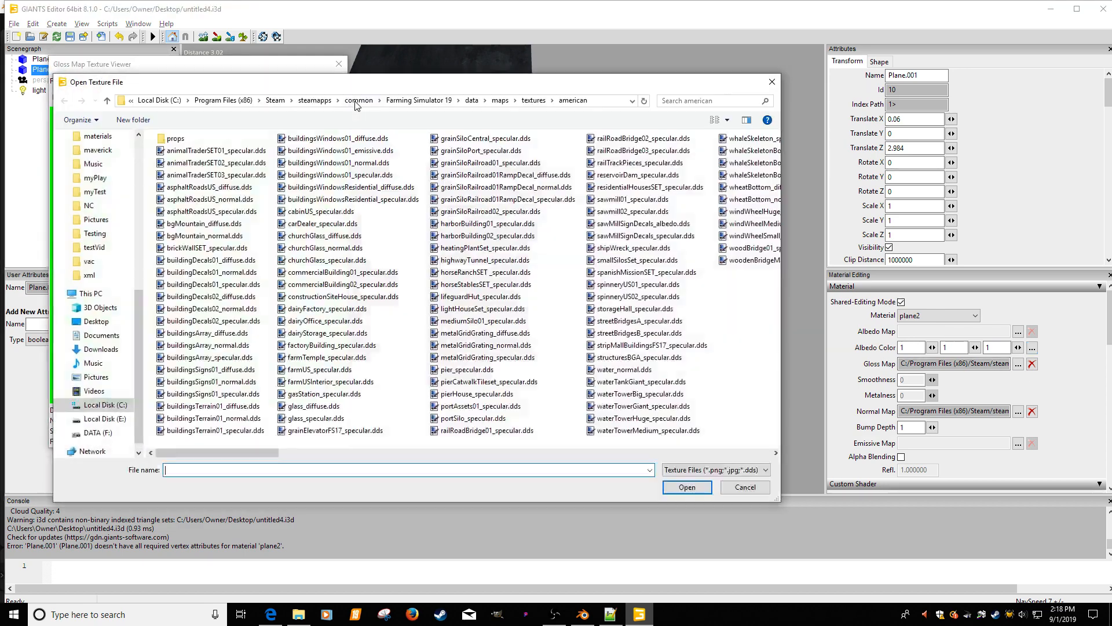
left_click(458, 101)
left_click(466, 114)
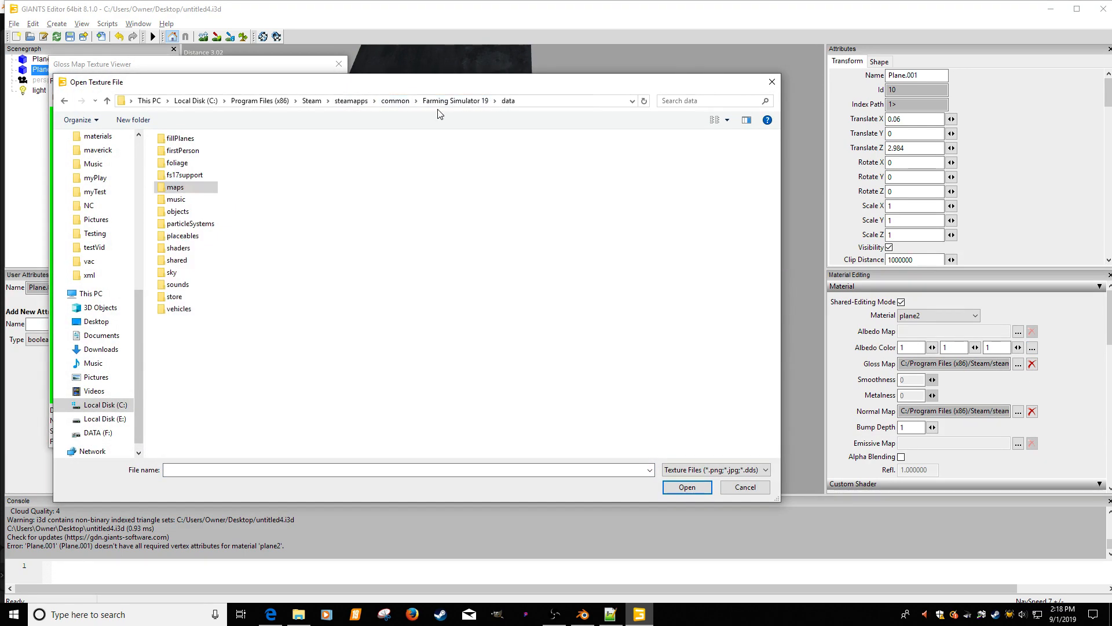
left_click(179, 262)
double_click(191, 265)
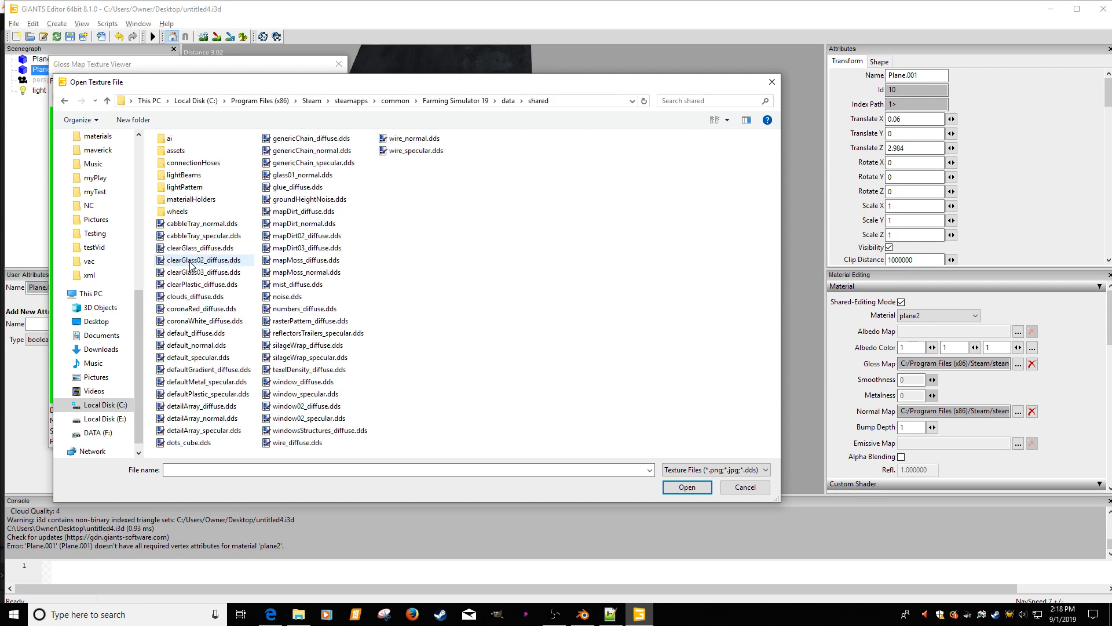
double_click(196, 333)
left_click(338, 65)
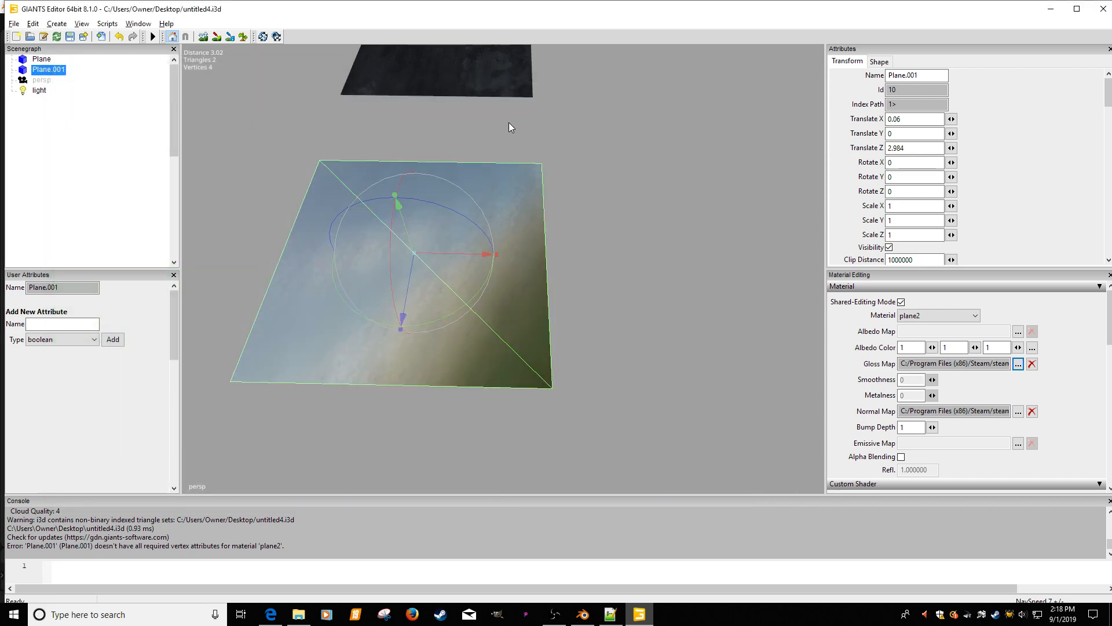
Step: Replace plane2's normal map with default_normal.dds from Farming Simulator 19's data\shared folder
left_click(994, 410)
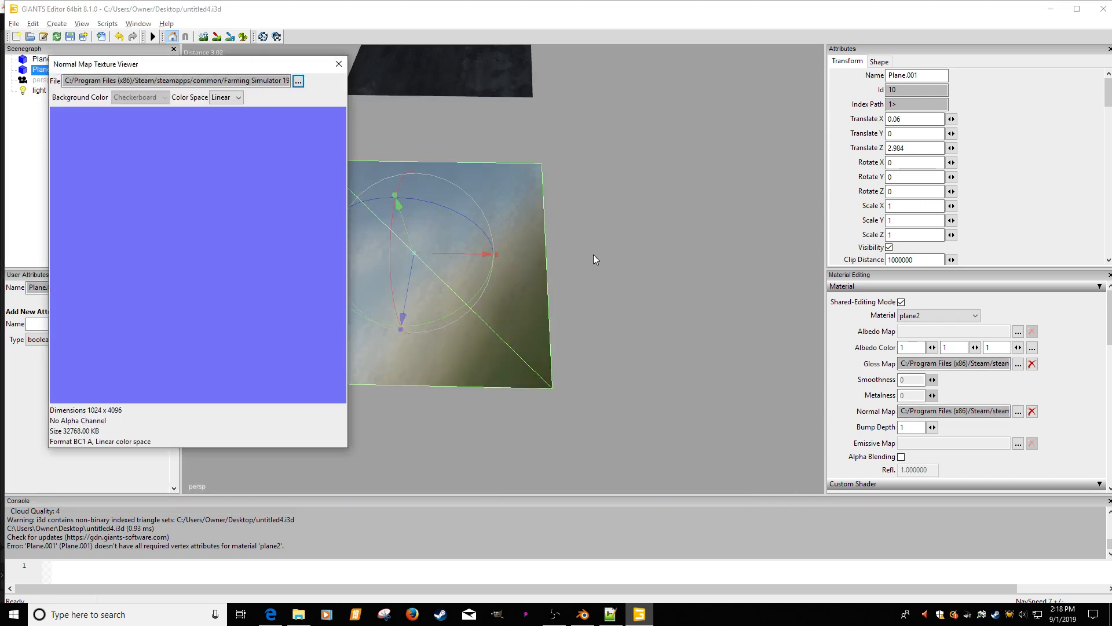
left_click(299, 83)
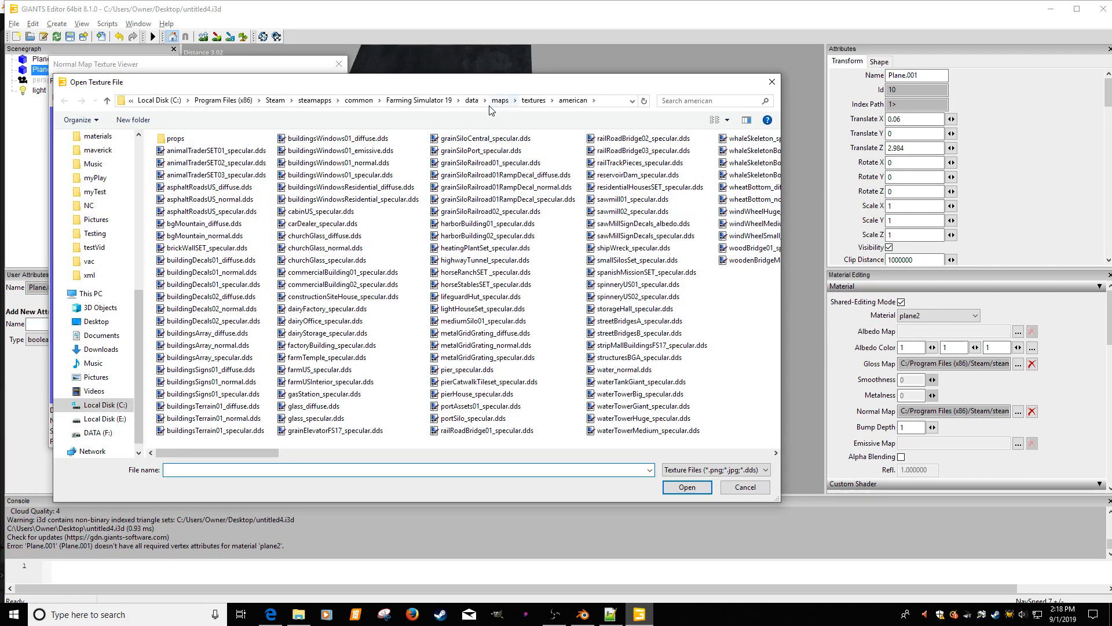
left_click(472, 101)
double_click(180, 265)
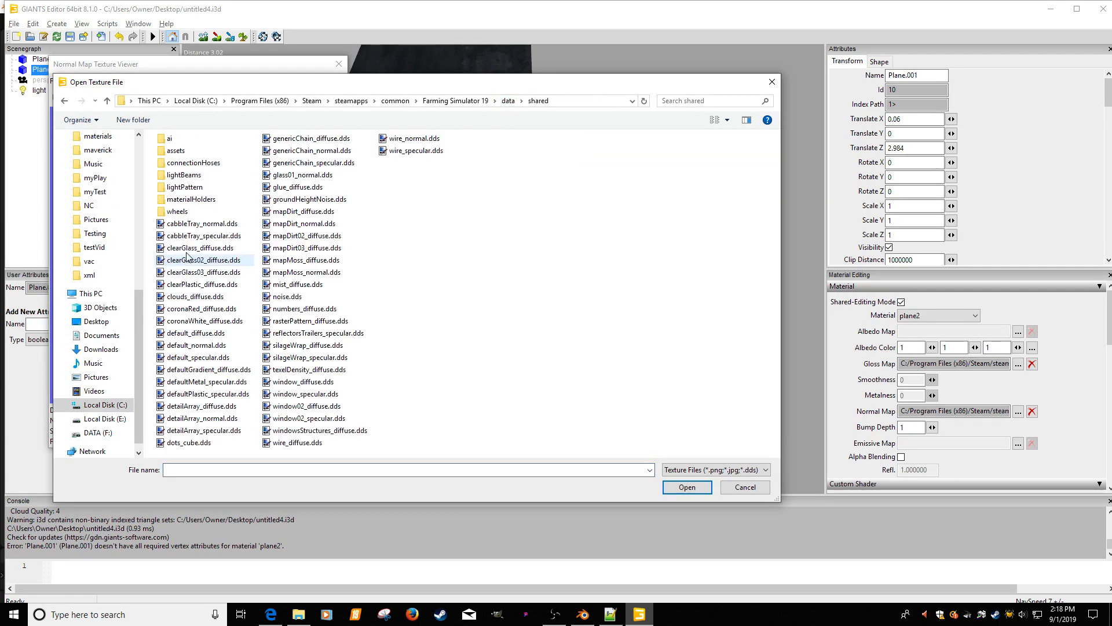
left_click(191, 345)
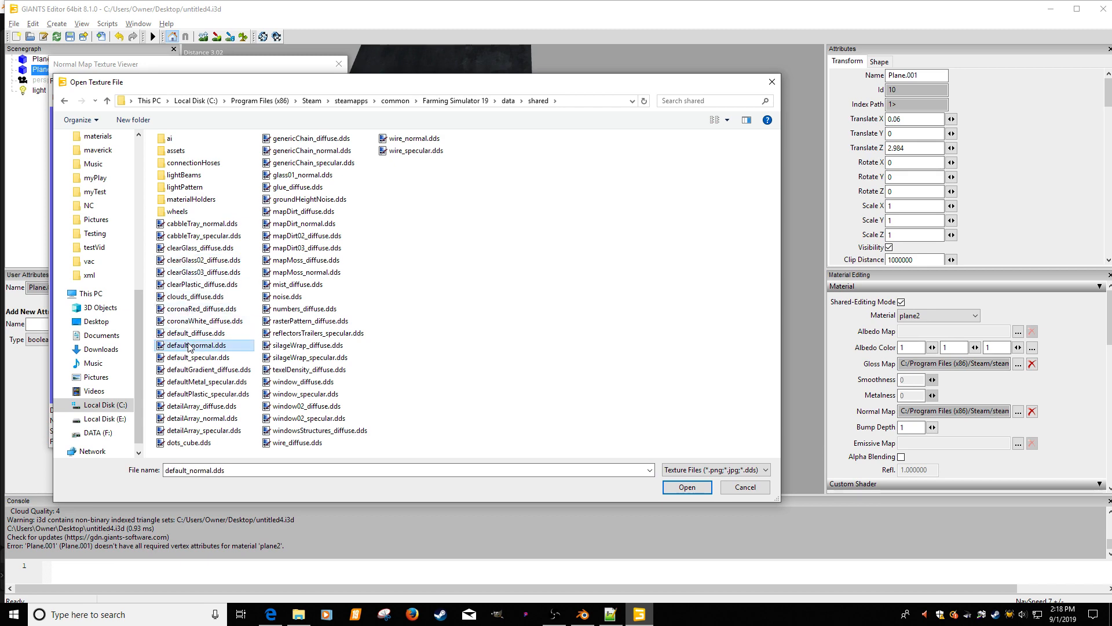
double_click(191, 345)
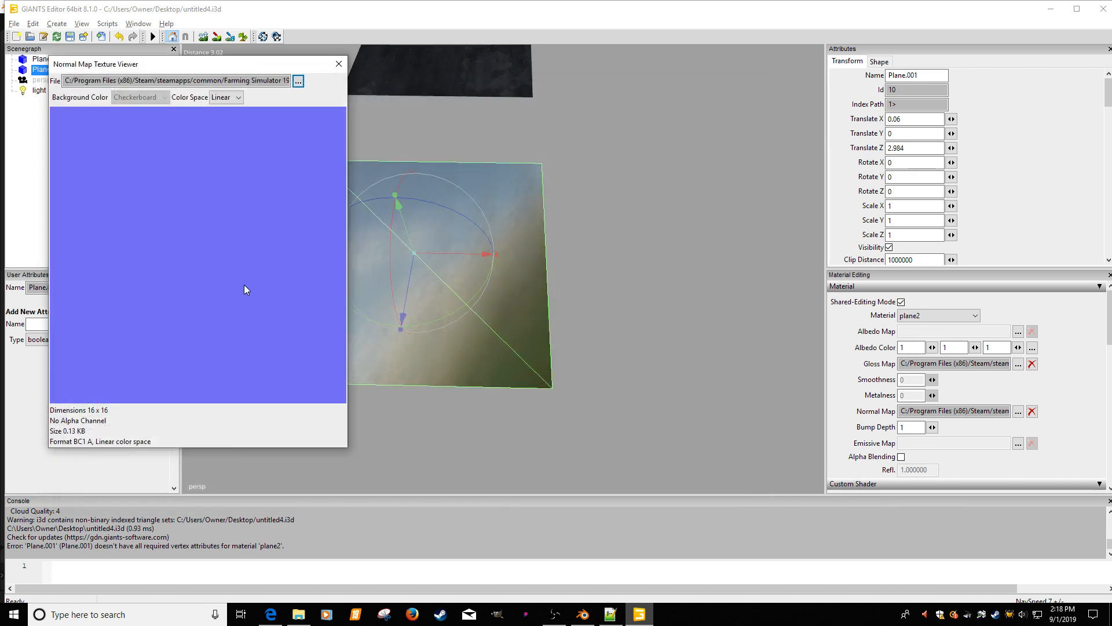
left_click(340, 63)
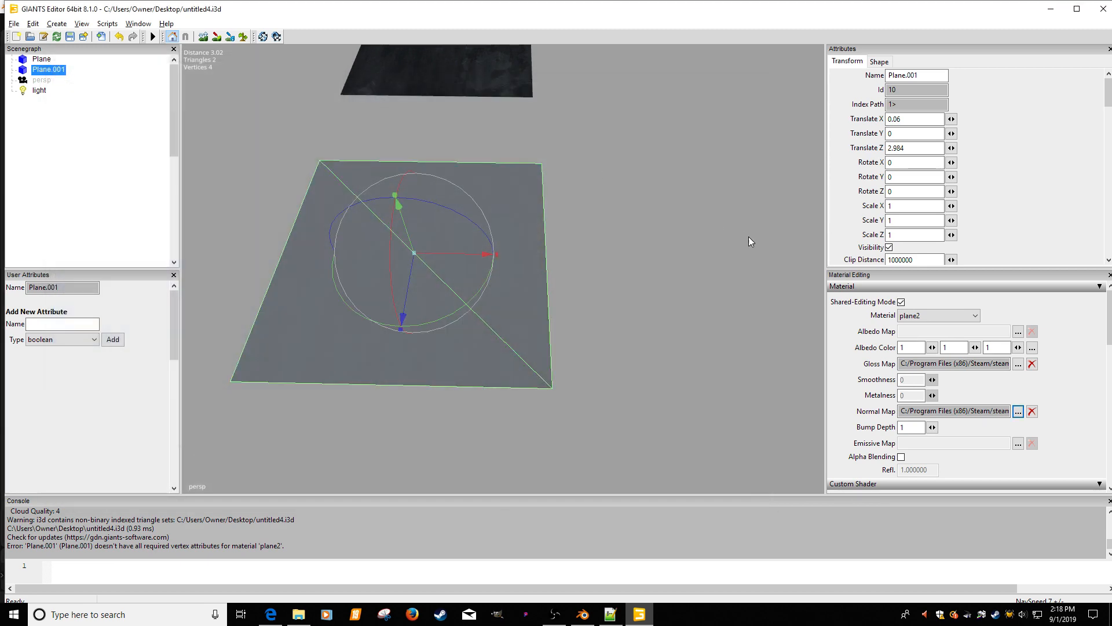
Step: Review plane2's colorMask shader parameters, then switch to Blender, put Plane.001 in Edit Mode and show its UV maps
scroll(1110, 362, "down", 5)
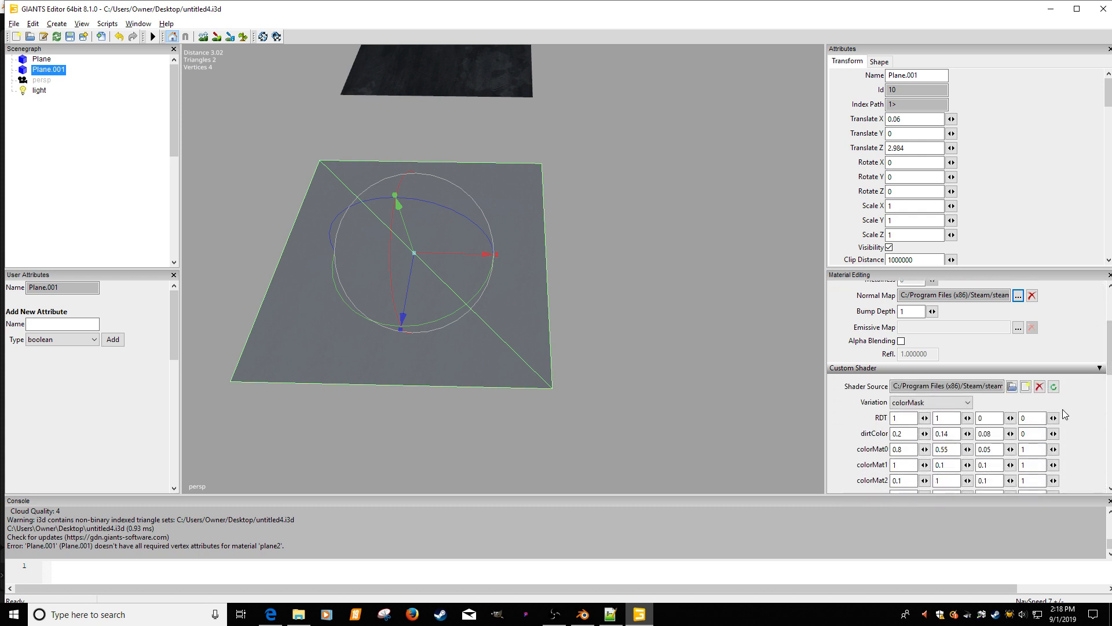
scroll(1108, 365, "down", 3)
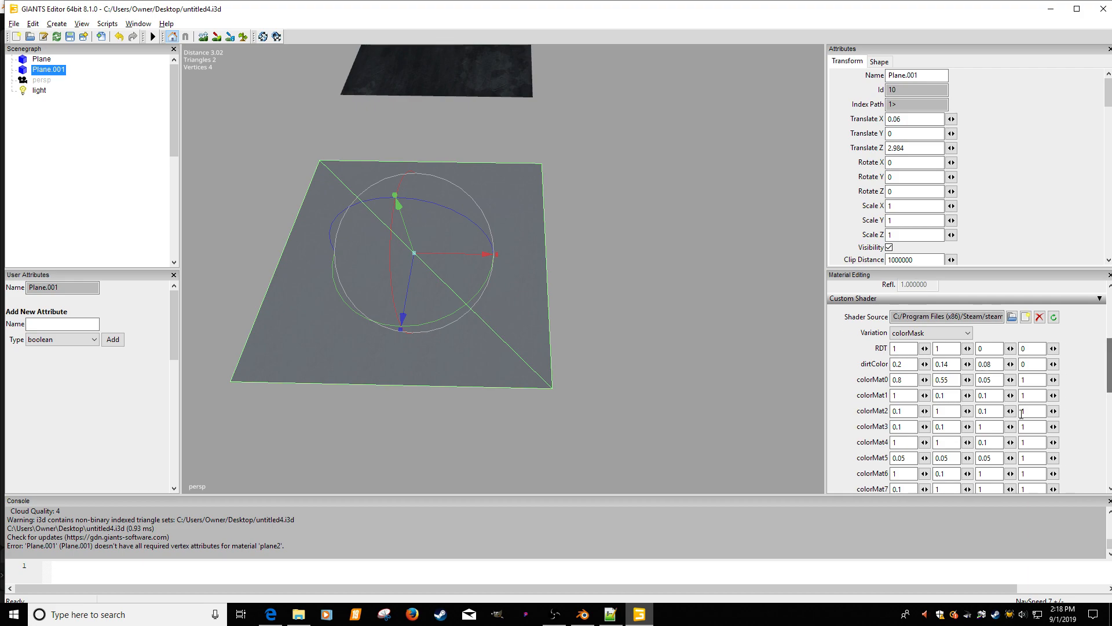
left_click(583, 614)
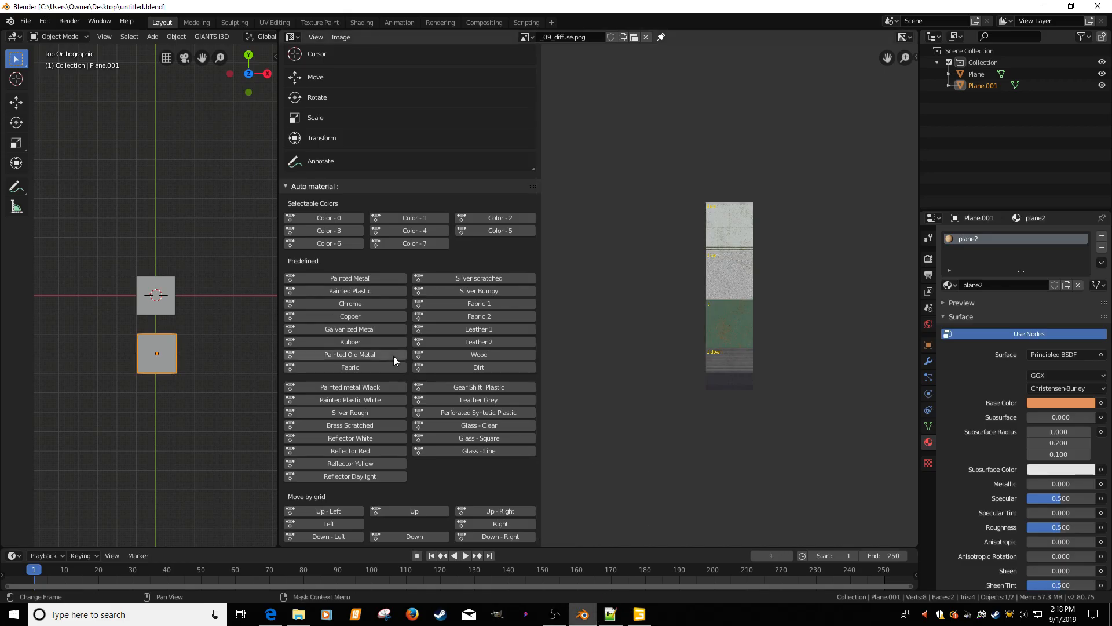
left_click(168, 311)
left_click(169, 352)
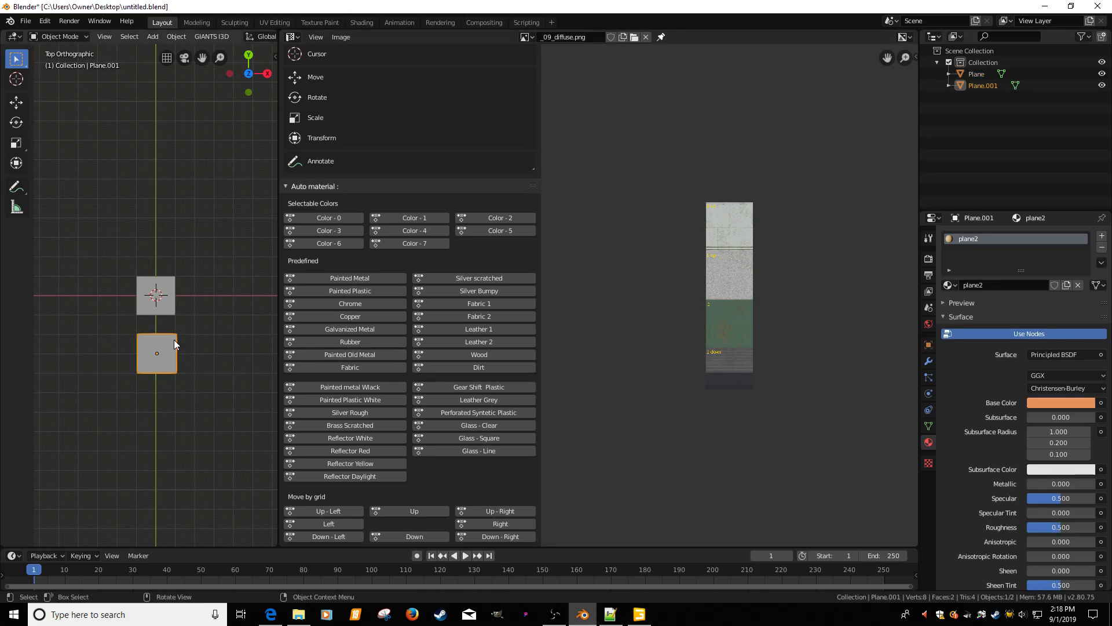
key("Tab")
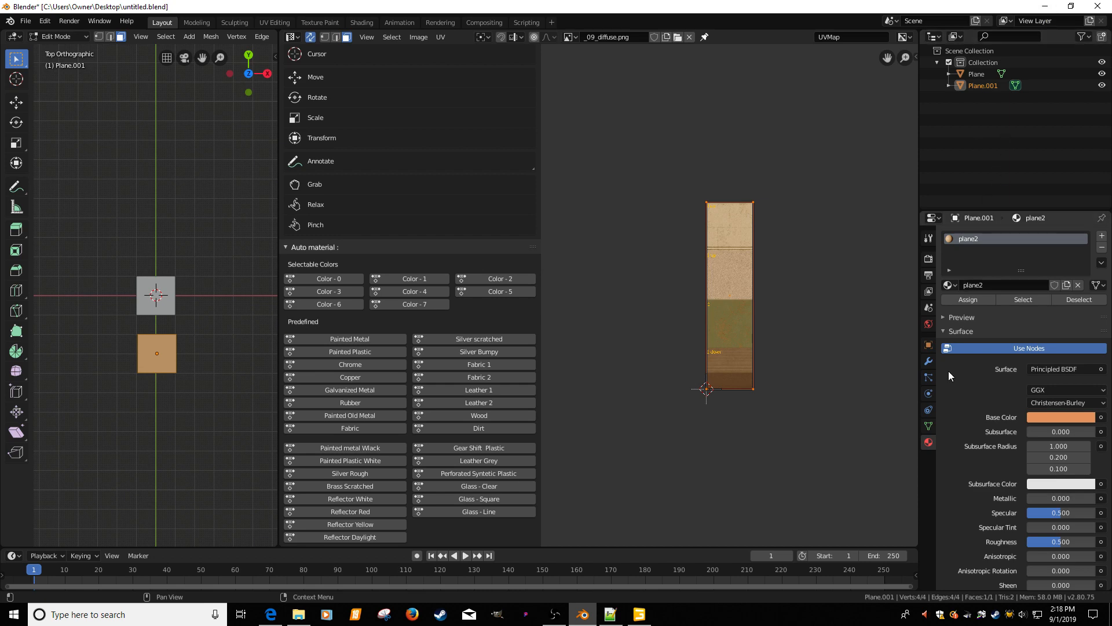
left_click(929, 427)
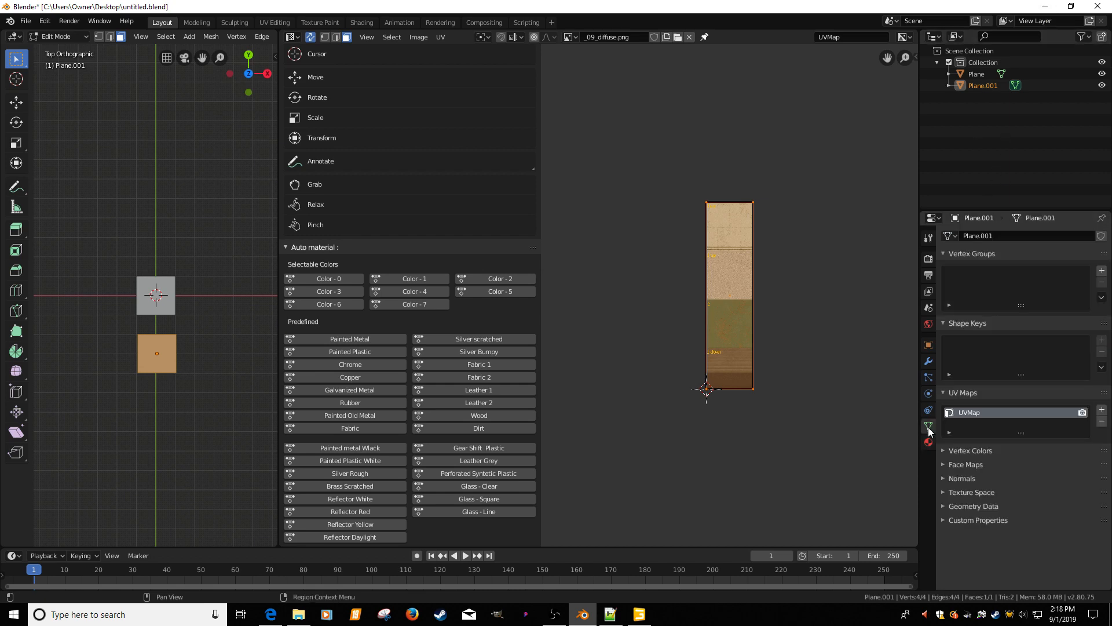
left_click(1045, 7)
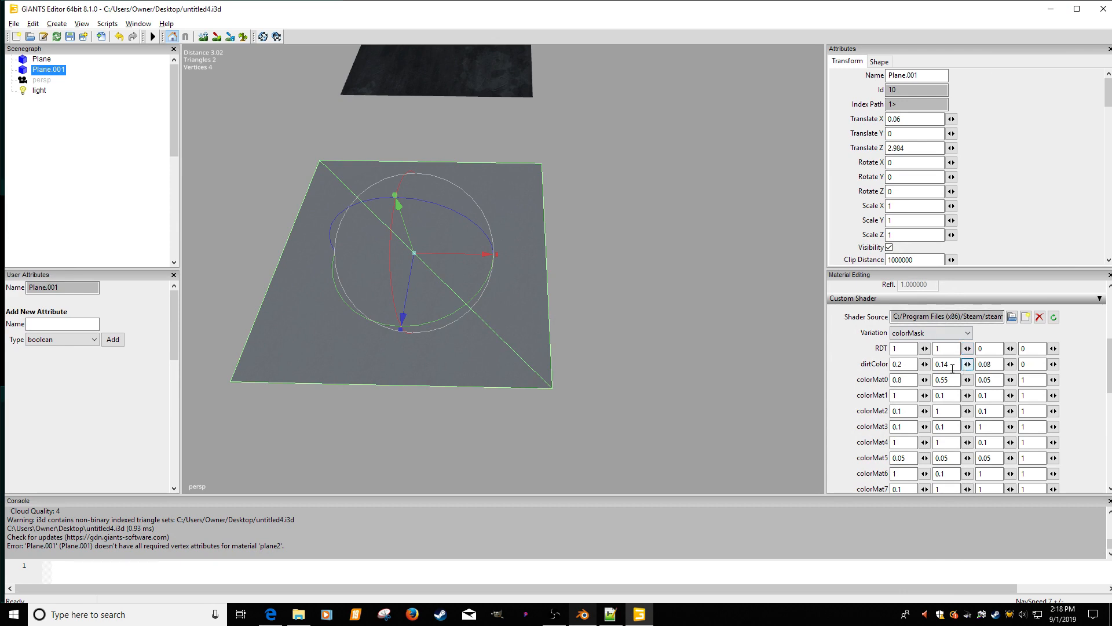
Step: Set the first colorMat1 value of plane2's colorMask shader to 0.78
left_click(926, 396)
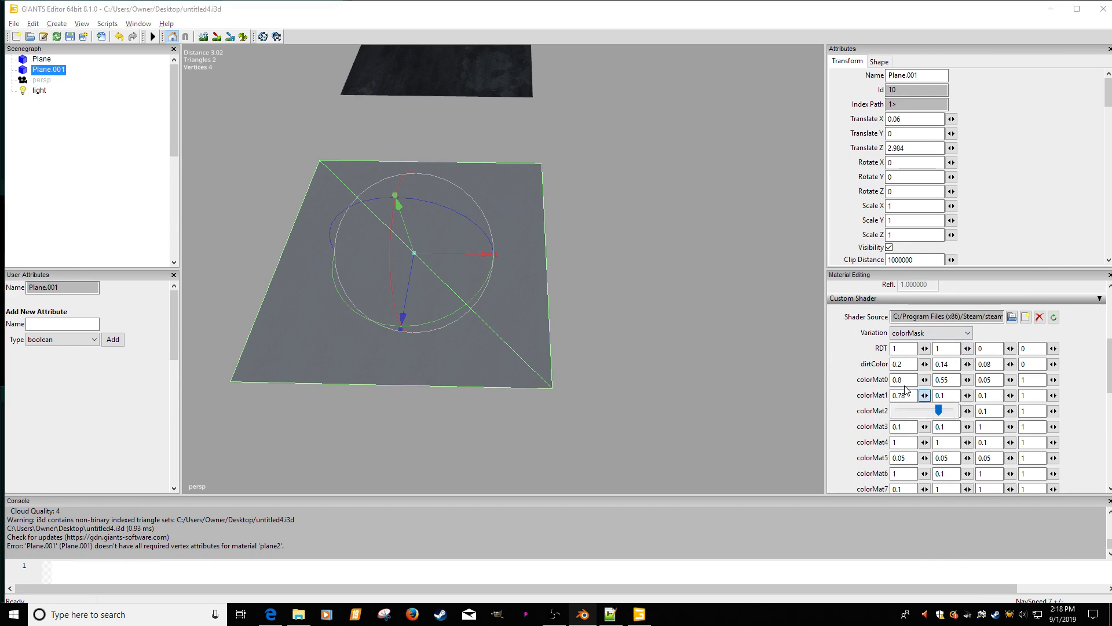
left_click(828, 366)
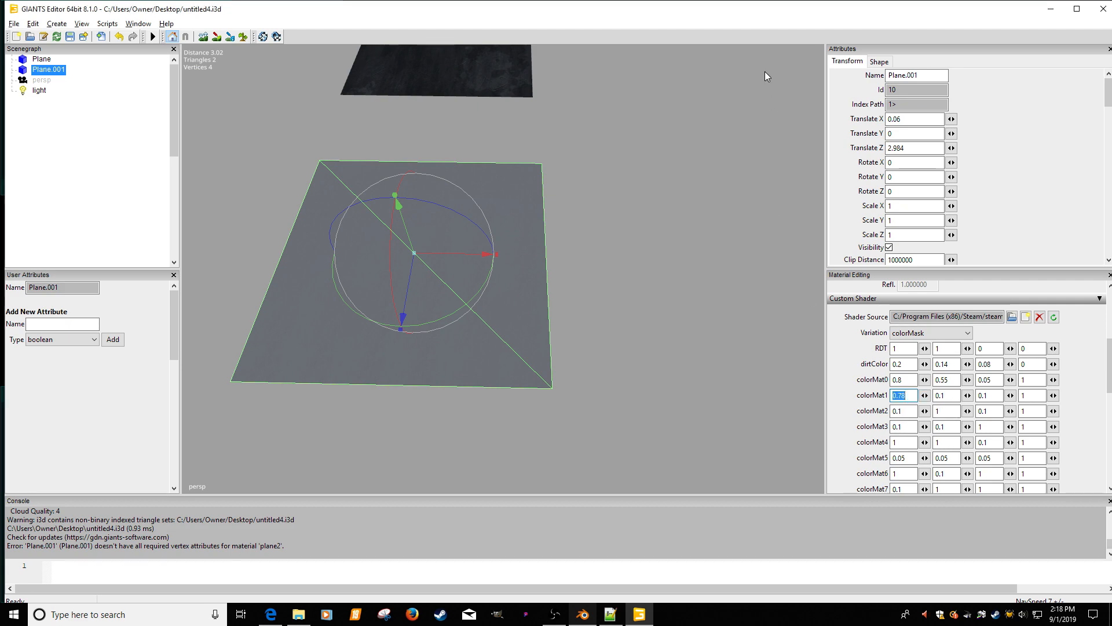
left_click(1051, 9)
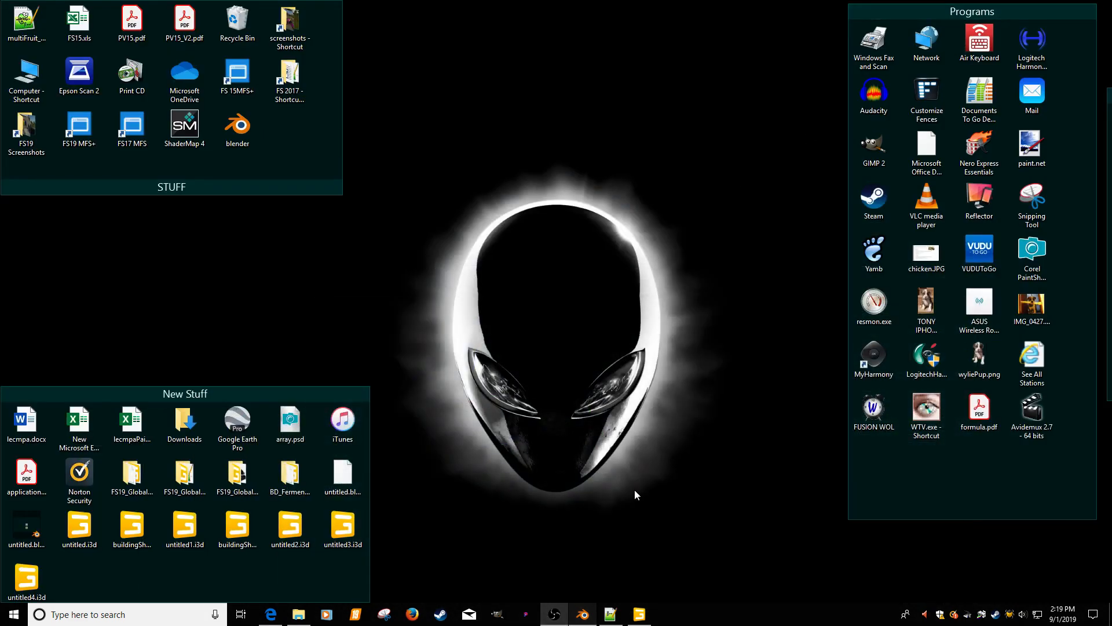
Step: Switch to Blender, add a second UV map to Plane.001 and save untitled.blend
left_click(584, 612)
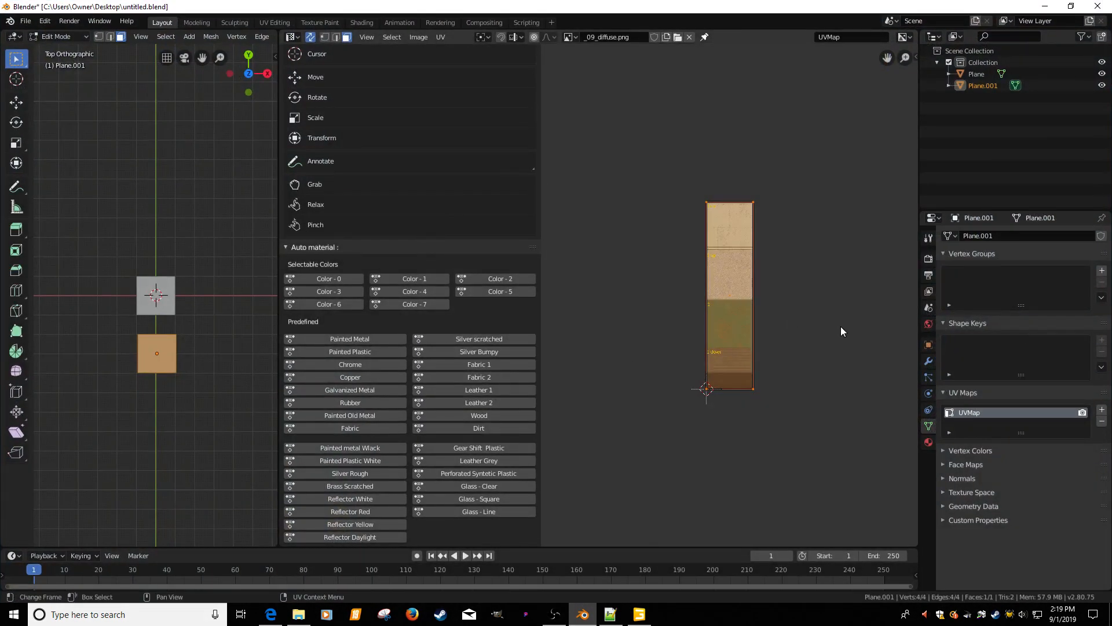
left_click(1102, 410)
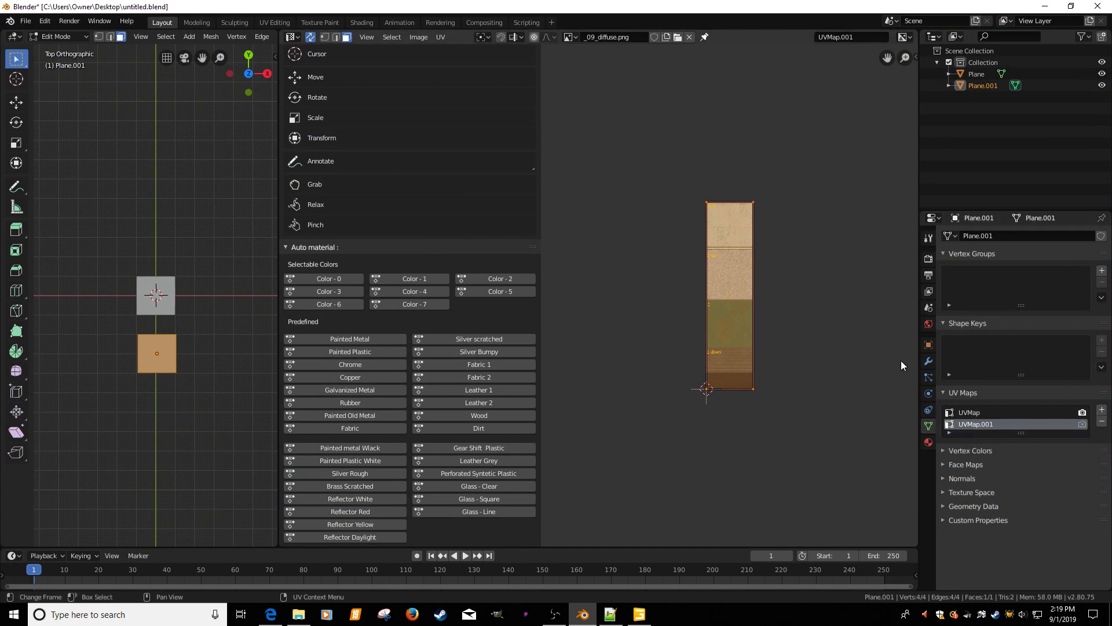
left_click(25, 22)
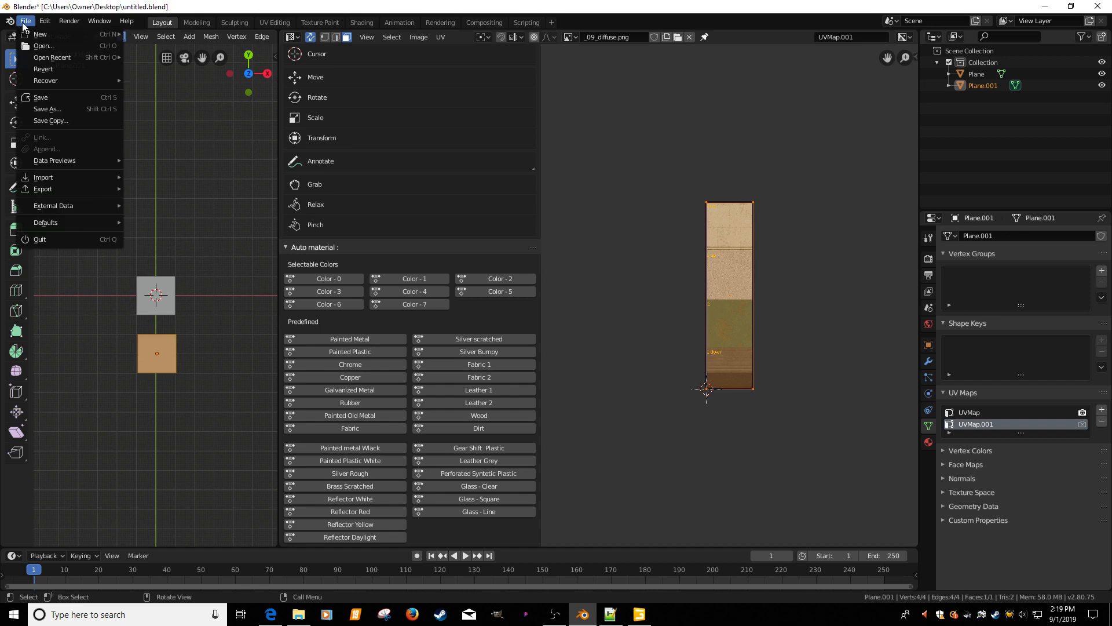
left_click(42, 97)
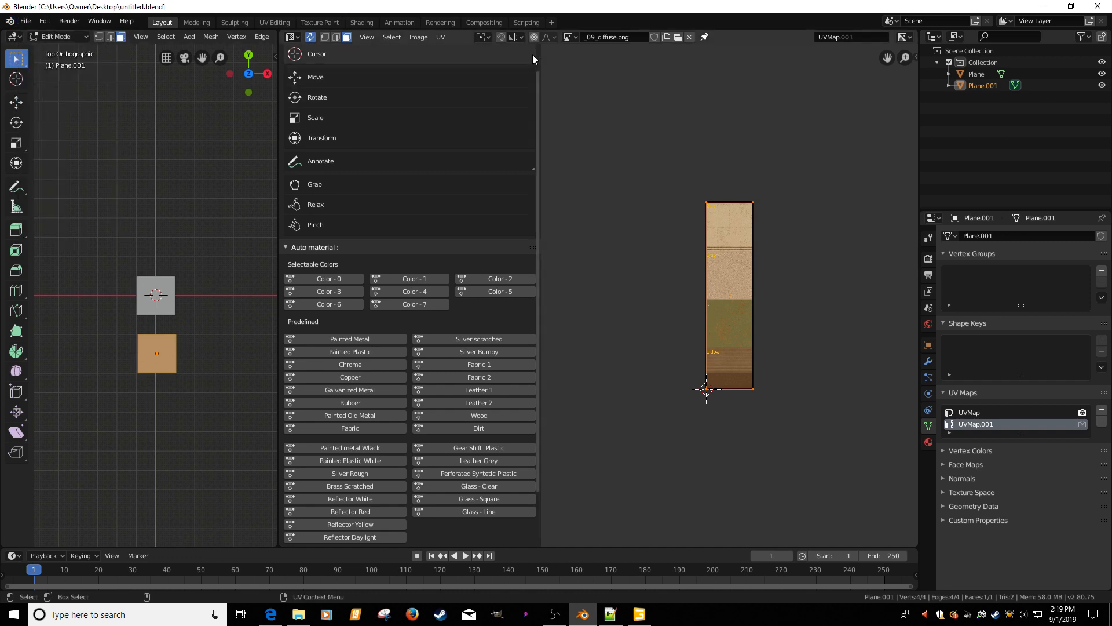
Step: Export the scene in GIANTS I3D format to the Desktop as untitled5.i3d
left_click(25, 21)
mouse_move(87, 189)
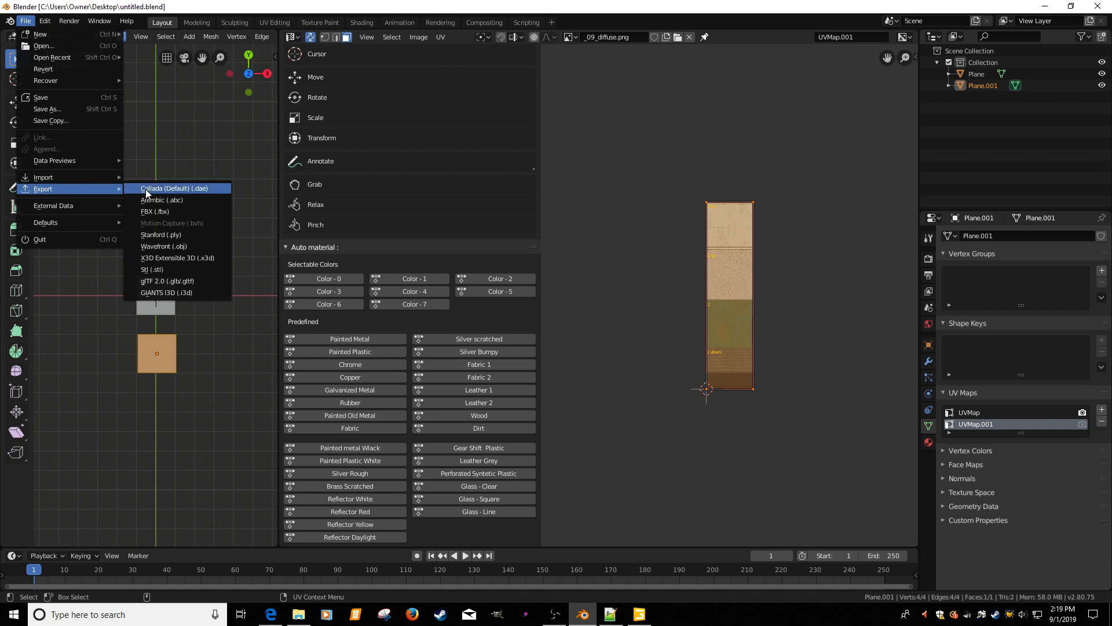
left_click(167, 292)
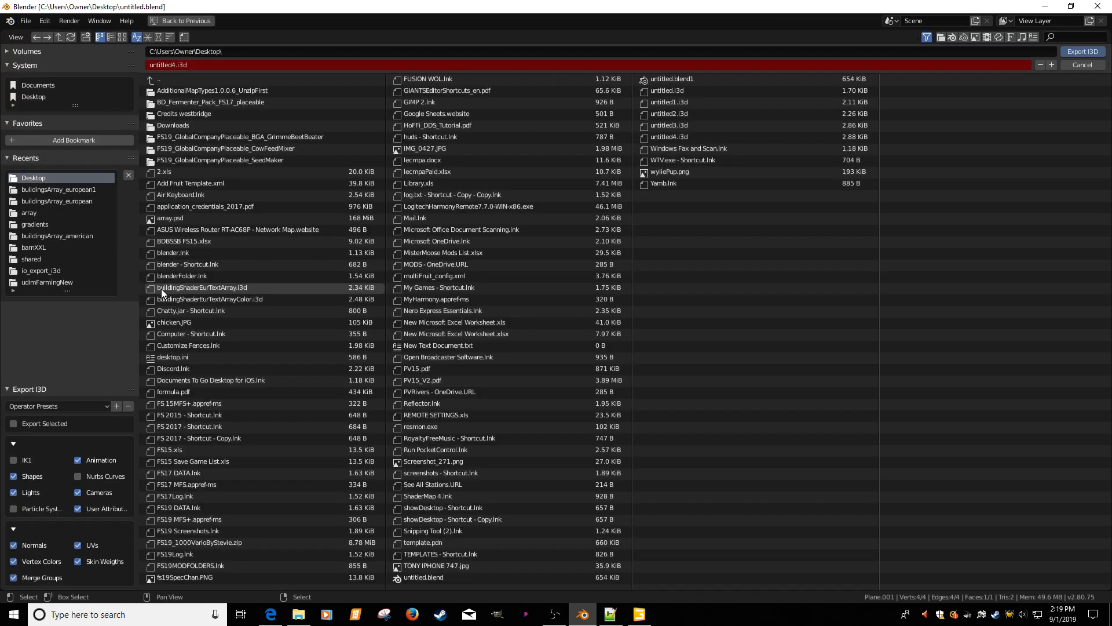
left_click(1052, 66)
left_click(1079, 51)
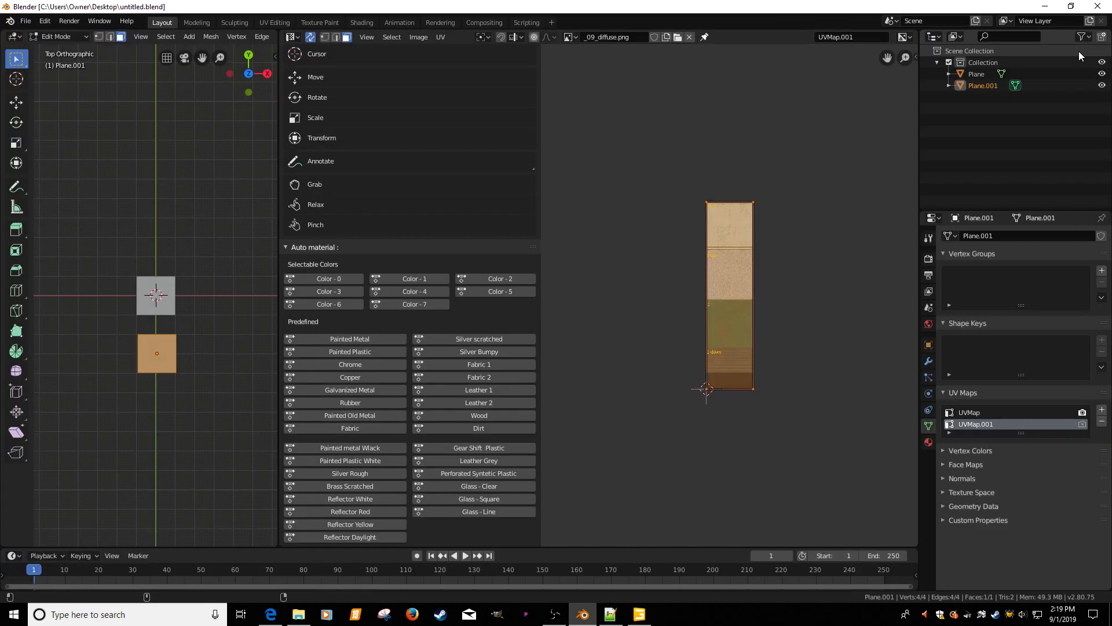
left_click(1045, 7)
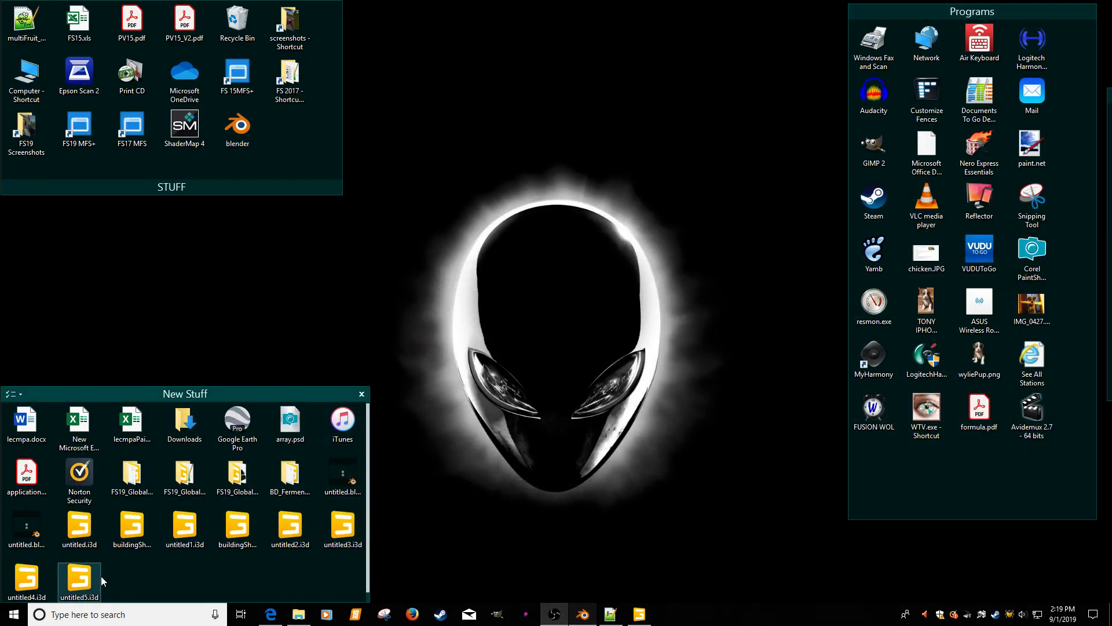
Step: Close untitled4.i3d and open untitled5.i3d from the Desktop in GIANTS Editor 8.1.0
left_click(641, 621)
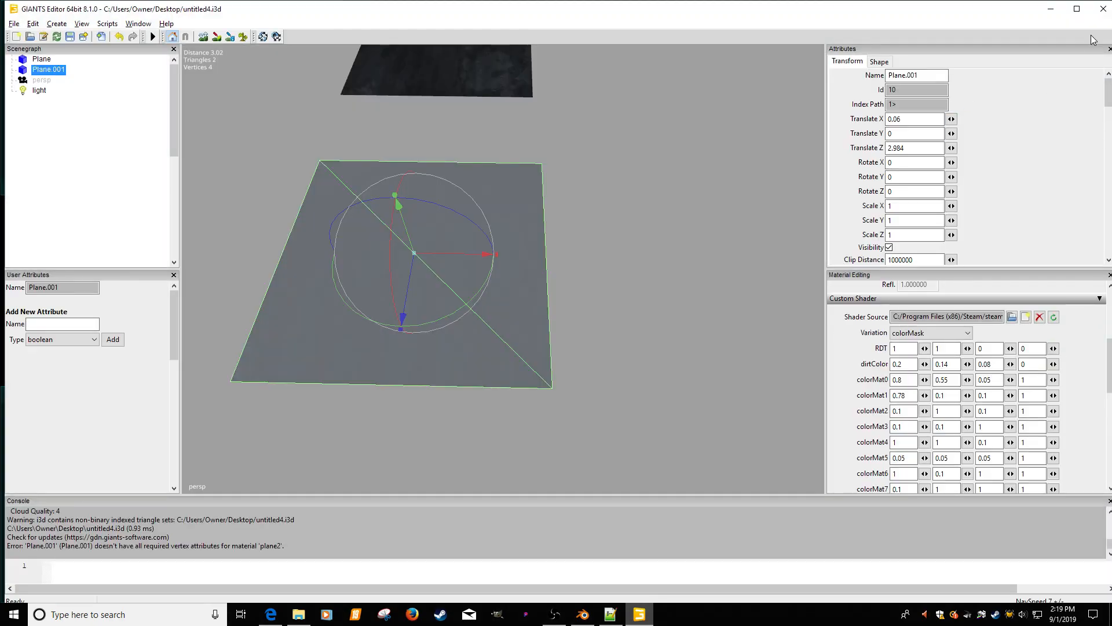
left_click(1103, 9)
left_click(598, 307)
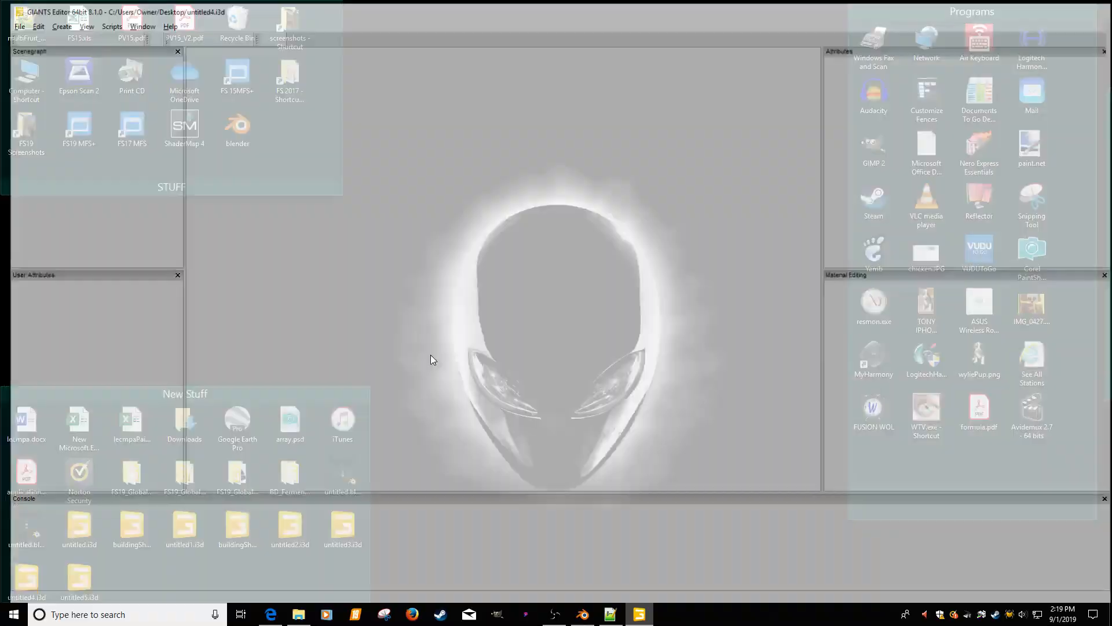
double_click(83, 580)
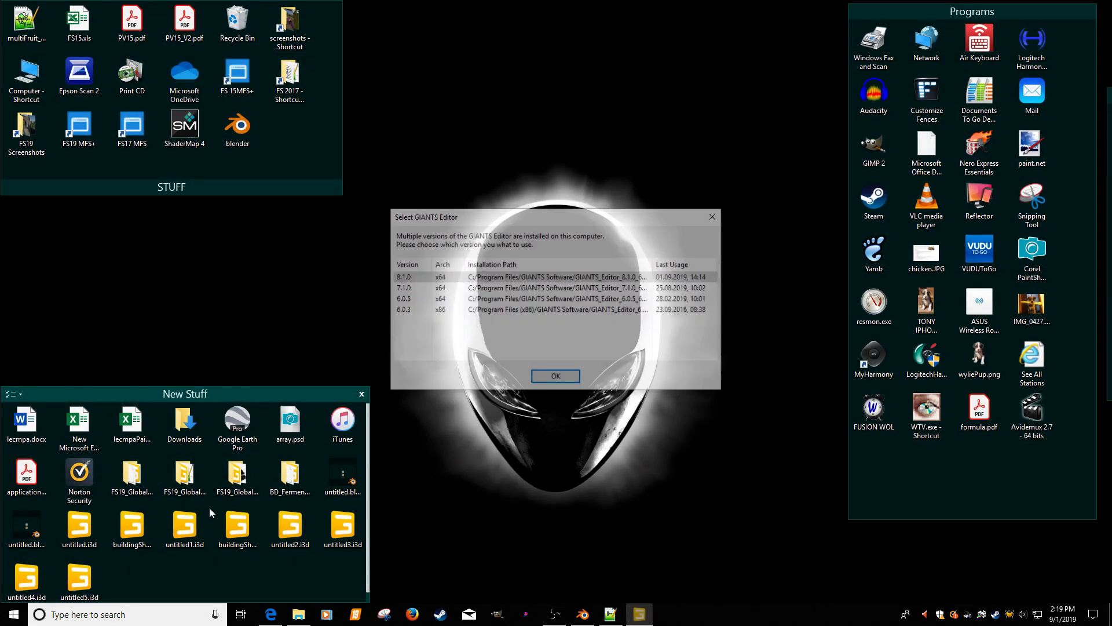
double_click(407, 279)
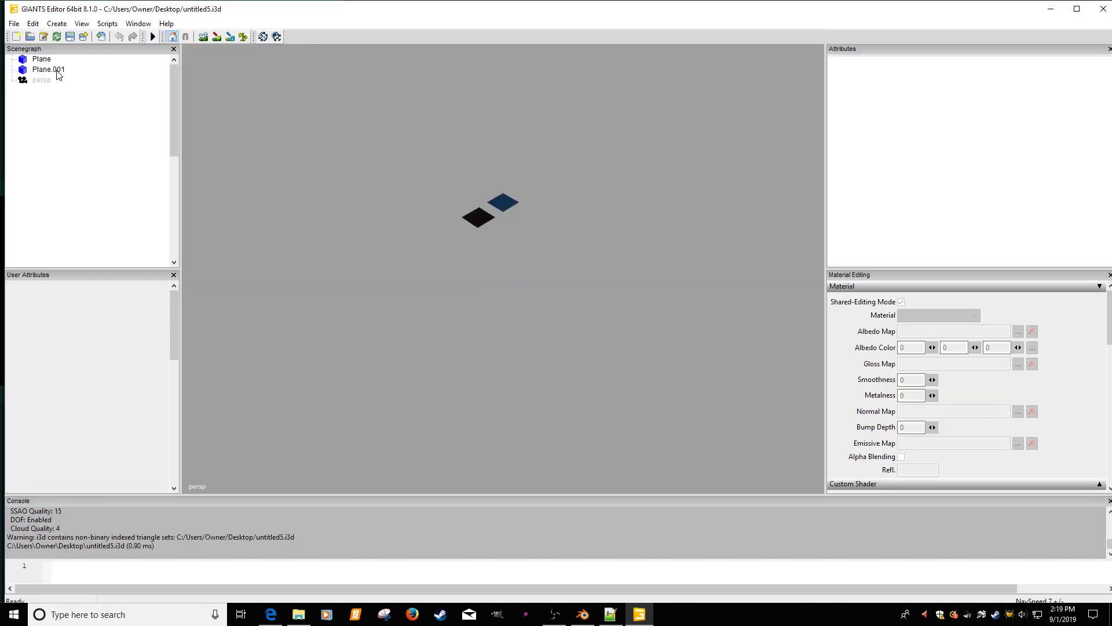
Step: Assign buildingsArray_diffuse.dds from Farming Simulator 19's data\maps\textures\american folder as the albedo map of Plane.001's plane2 material
left_click(47, 61)
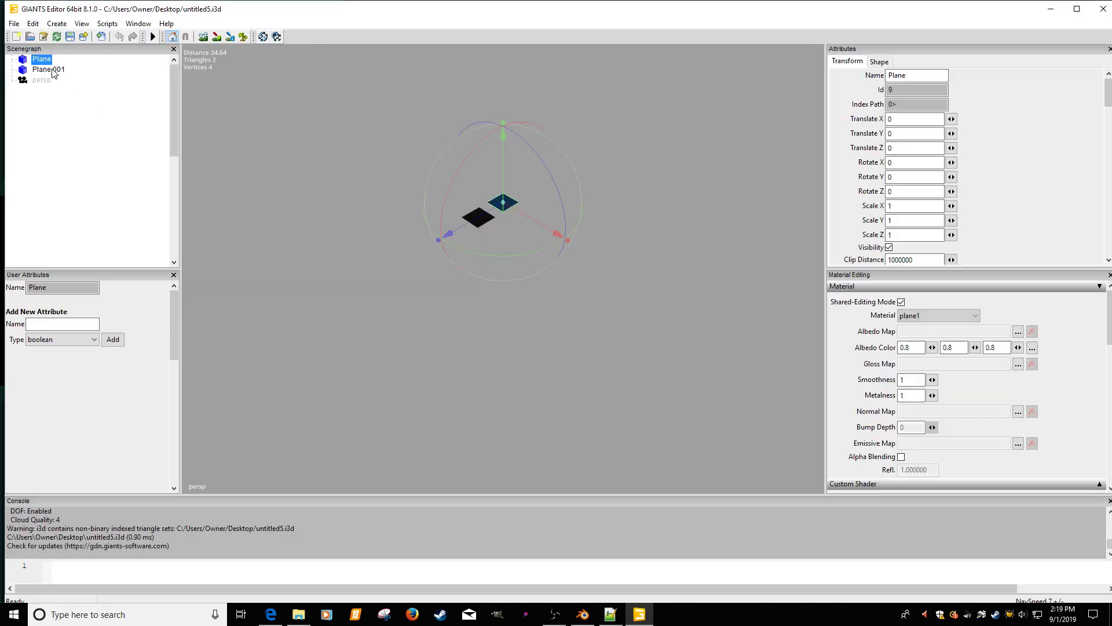
left_click(50, 69)
left_click(42, 59)
left_click(49, 70)
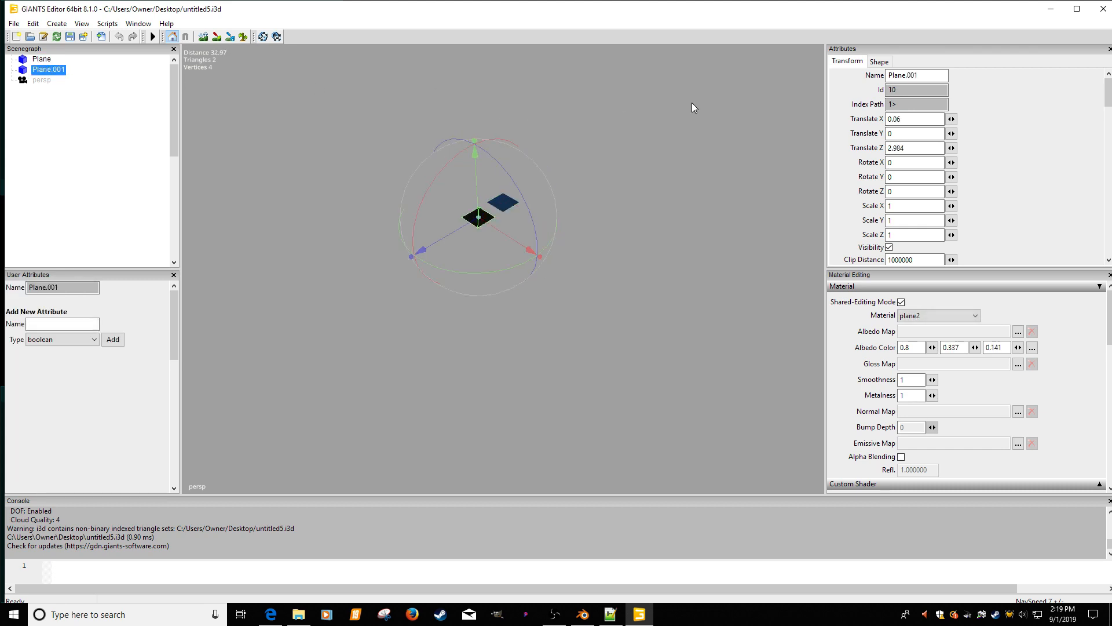
left_click(1018, 332)
left_click(299, 81)
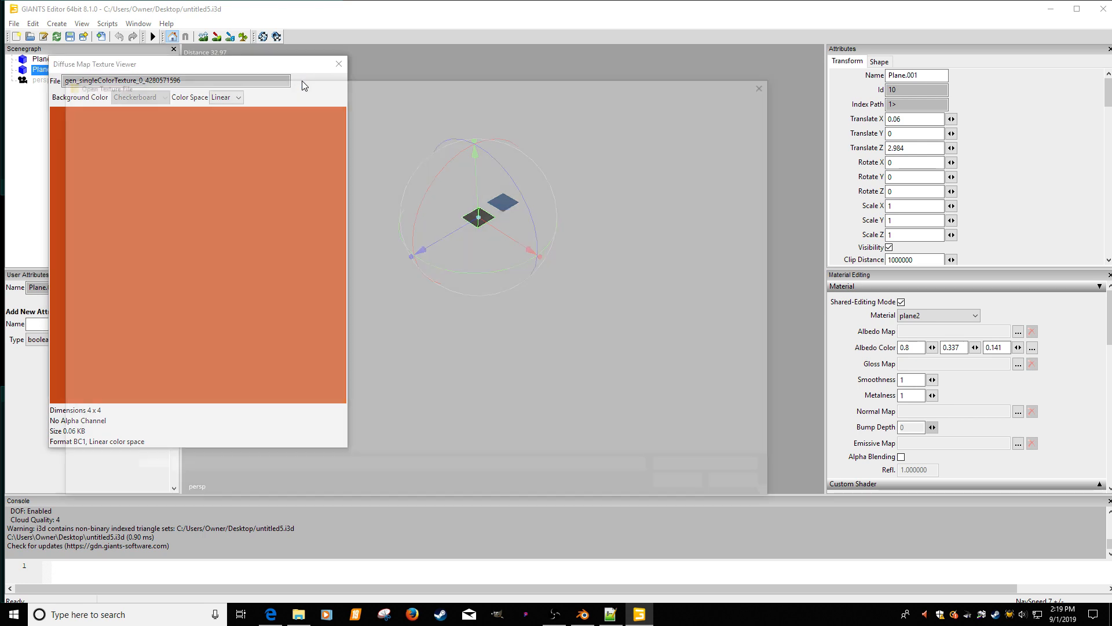
left_click(509, 101)
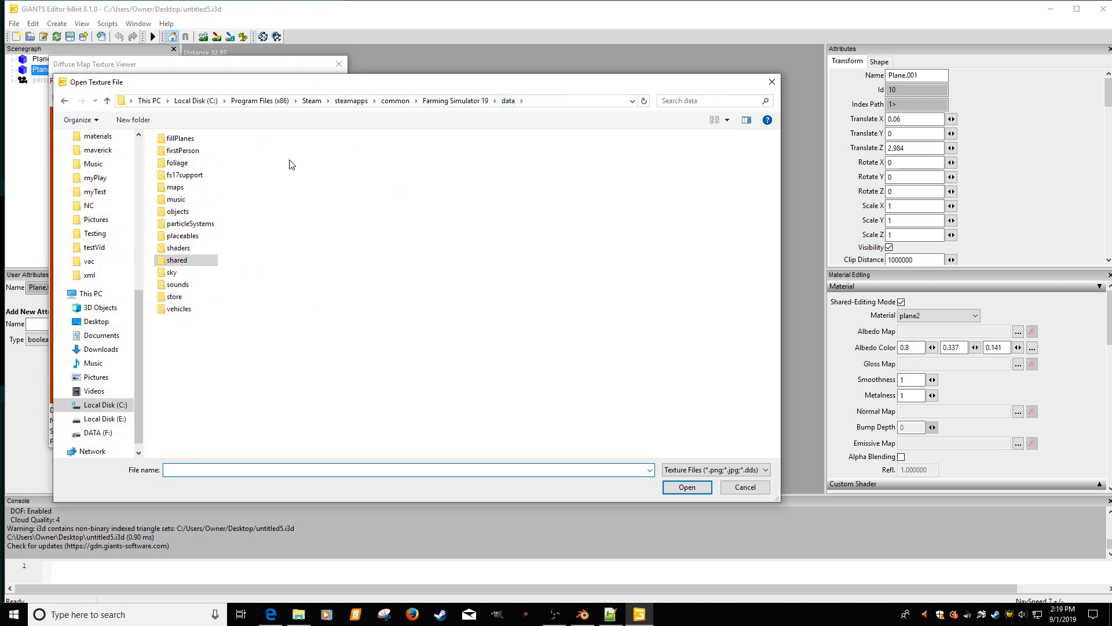
double_click(179, 187)
double_click(178, 164)
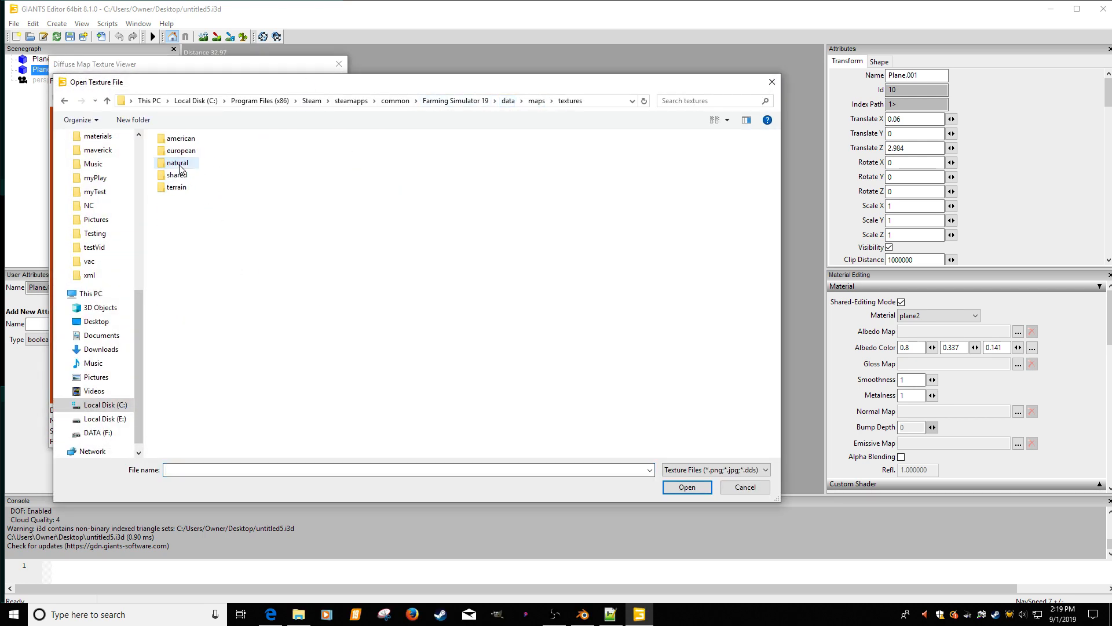
double_click(179, 138)
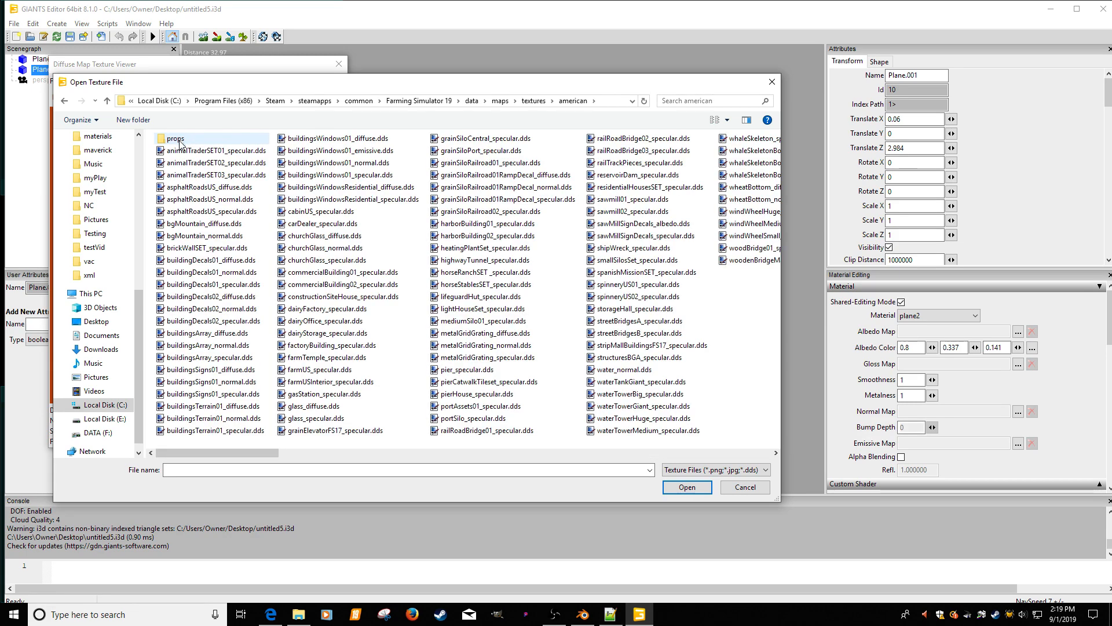
double_click(197, 333)
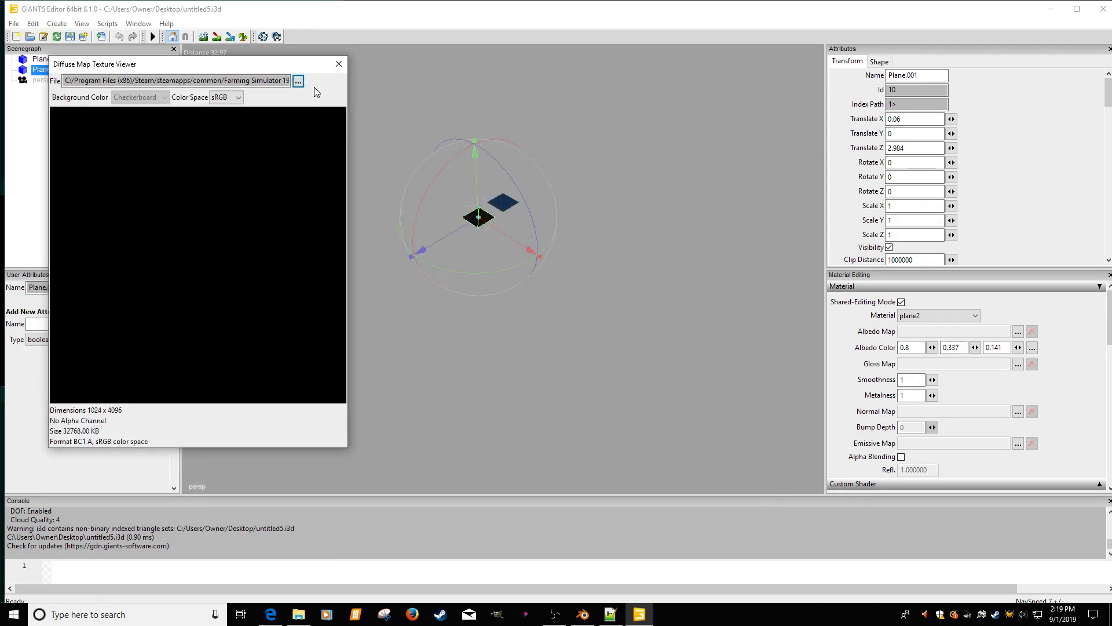
left_click(345, 63)
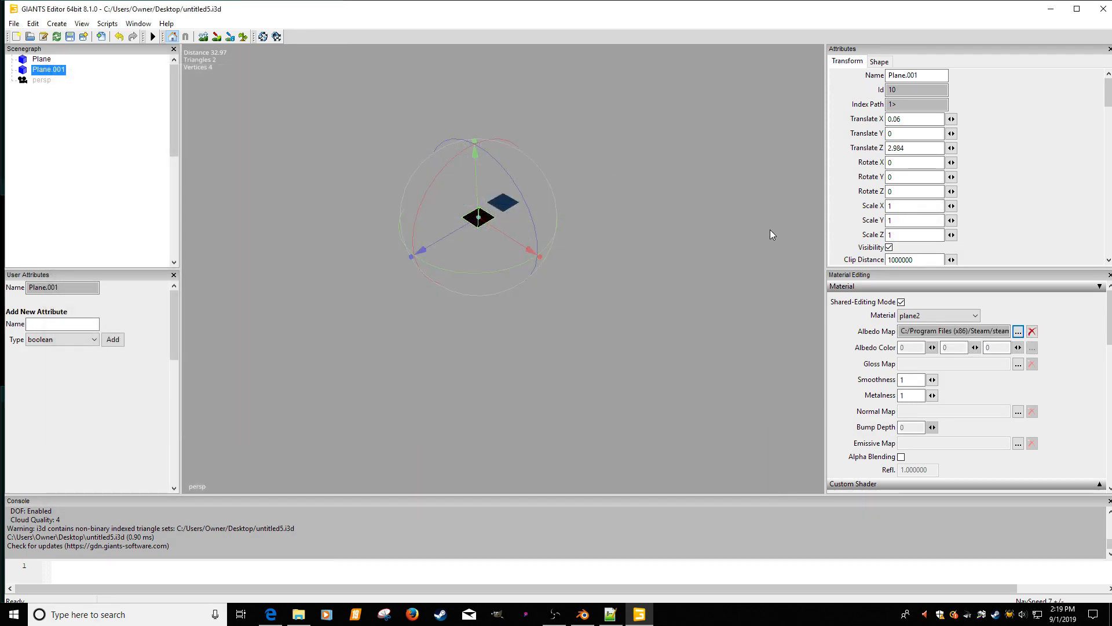
Step: Assign buildingsArray_specular.dds from the american textures folder as plane2's gloss map
left_click(1021, 364)
left_click(298, 83)
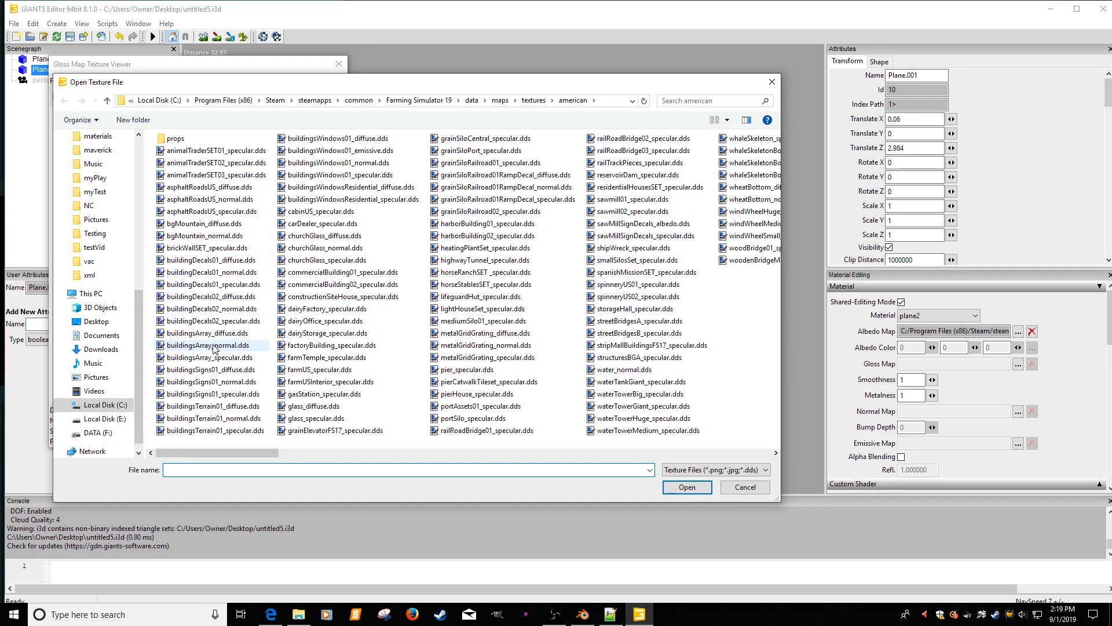
double_click(210, 358)
left_click(337, 65)
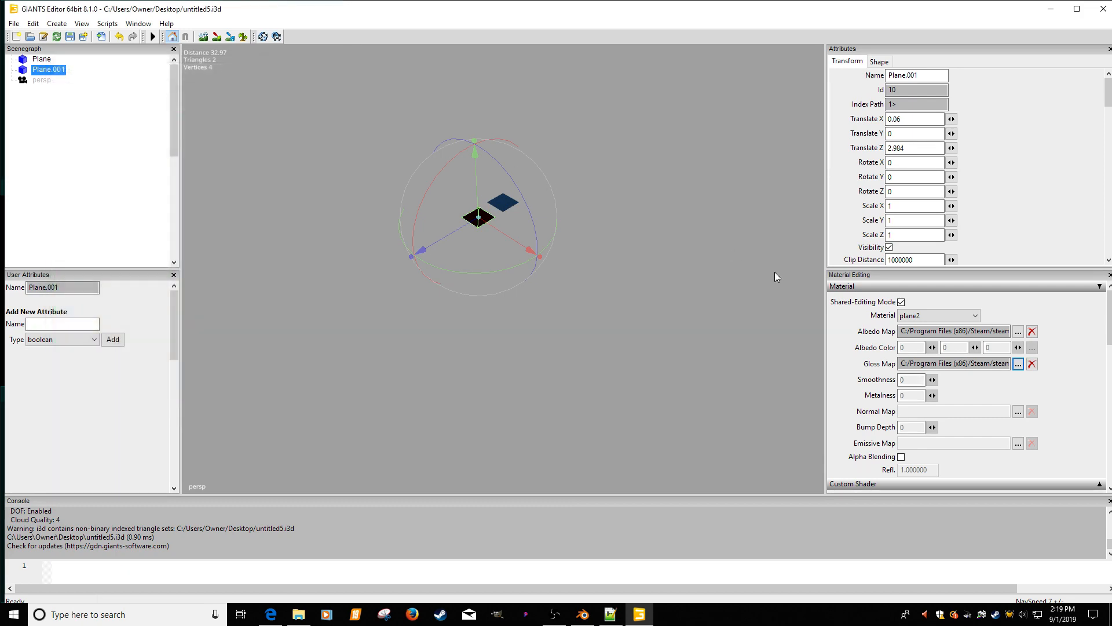
Step: Assign buildingsArray_normal.dds from the american textures folder as plane2's normal map
left_click(1018, 411)
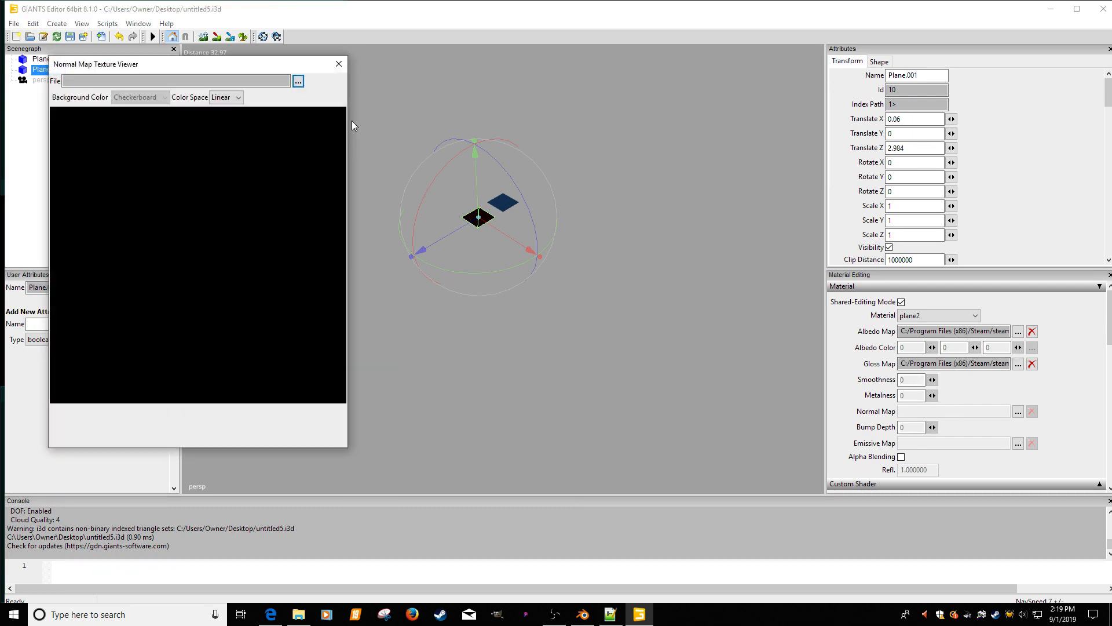
left_click(298, 81)
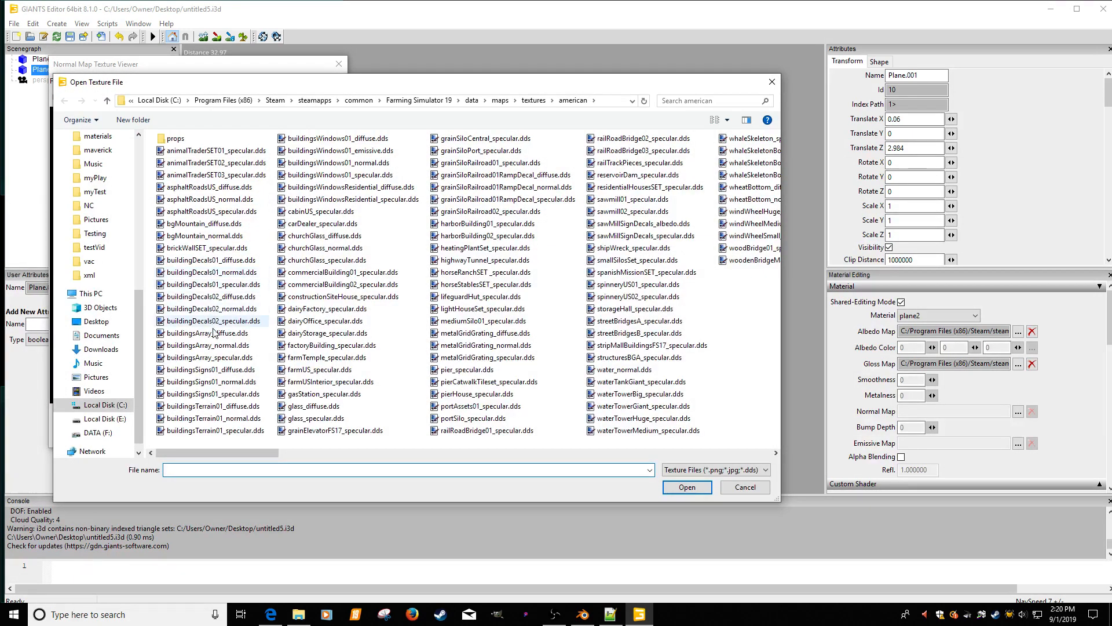
double_click(214, 346)
left_click(338, 64)
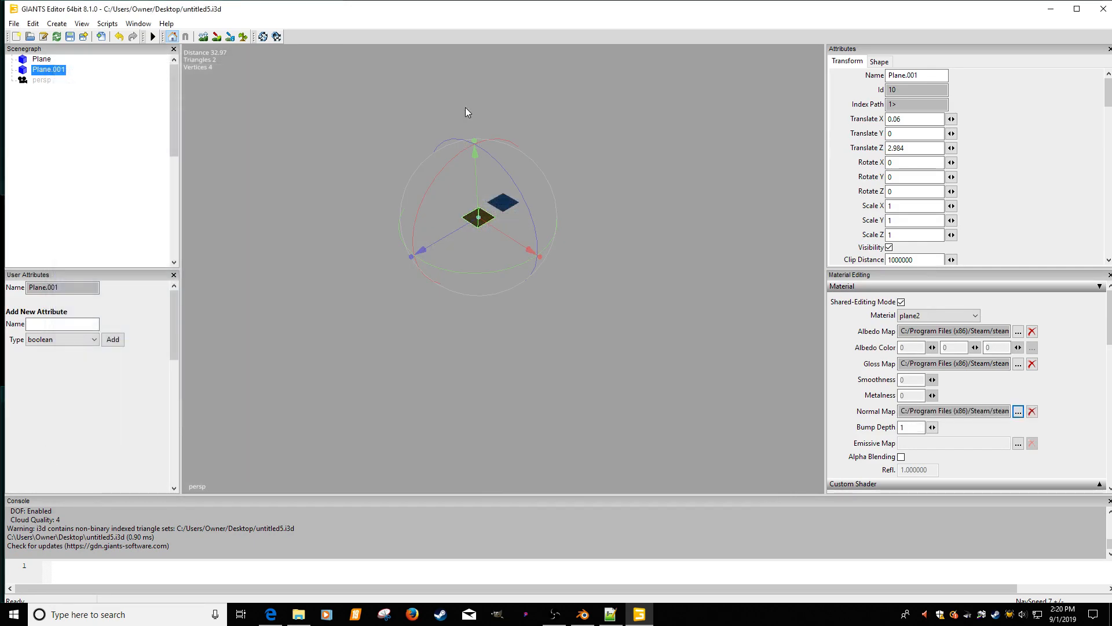
Step: Assign buildingShader.xml from Farming Simulator 19's data\shaders folder as plane2's custom shader and set its variation to USE_TEXTURE_ARRAY
left_click_drag(1110, 334, 1110, 367)
left_click(1100, 358)
left_click(1026, 375)
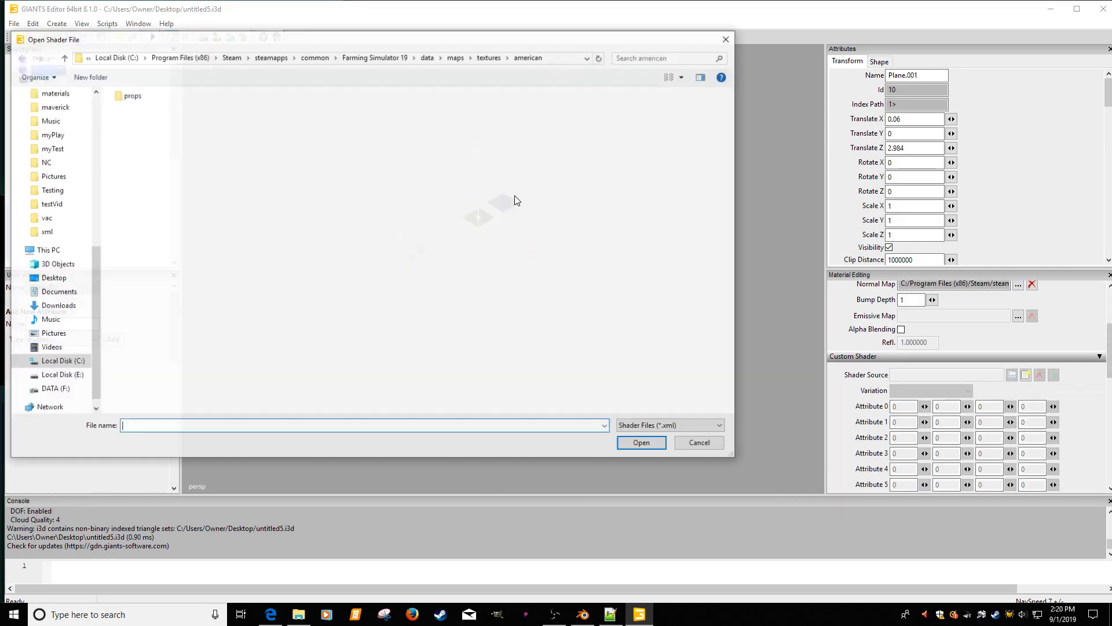
left_click(428, 57)
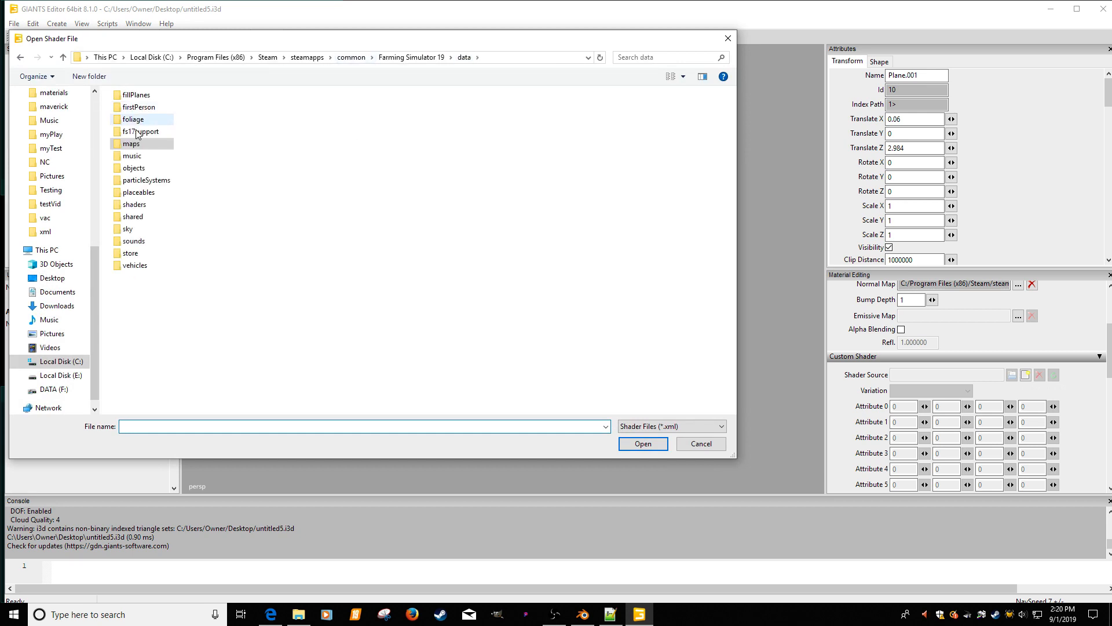
double_click(138, 204)
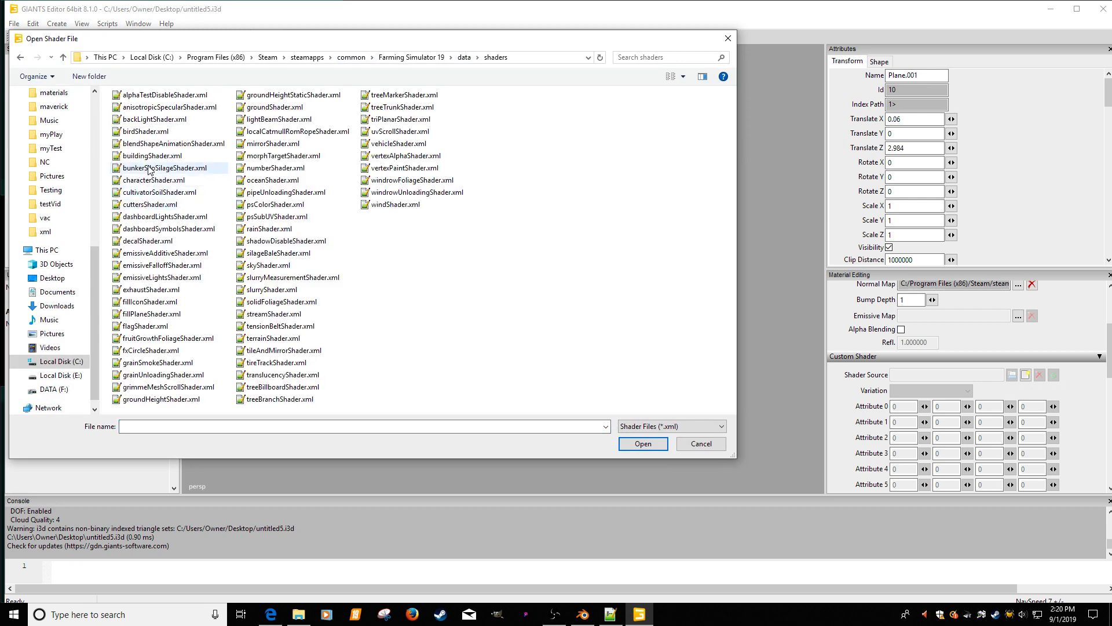
double_click(147, 160)
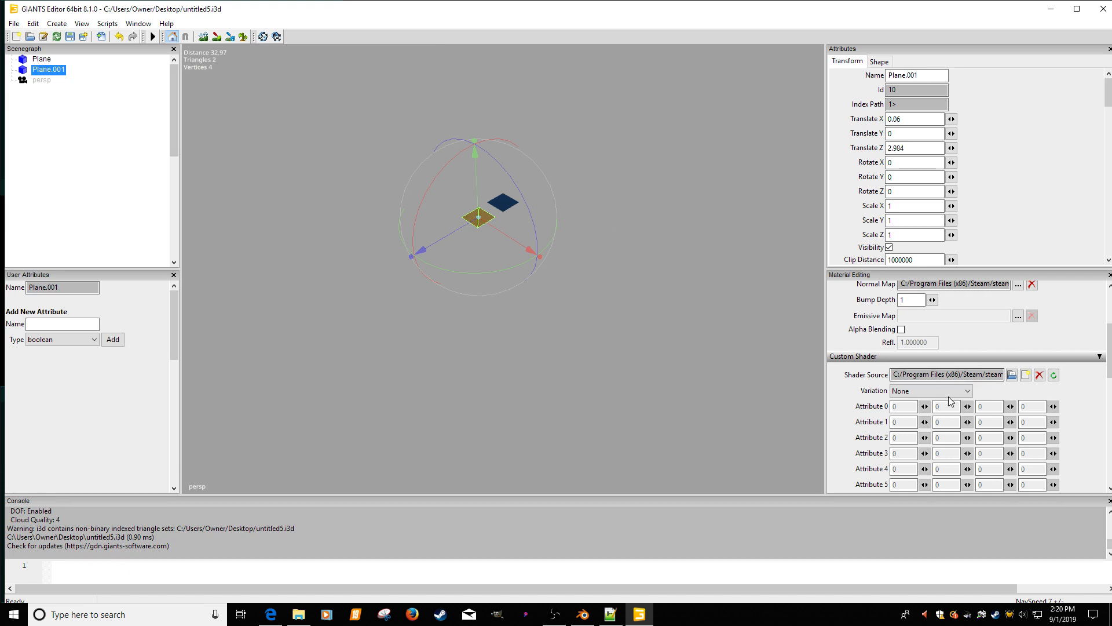
left_click(968, 392)
left_click(929, 426)
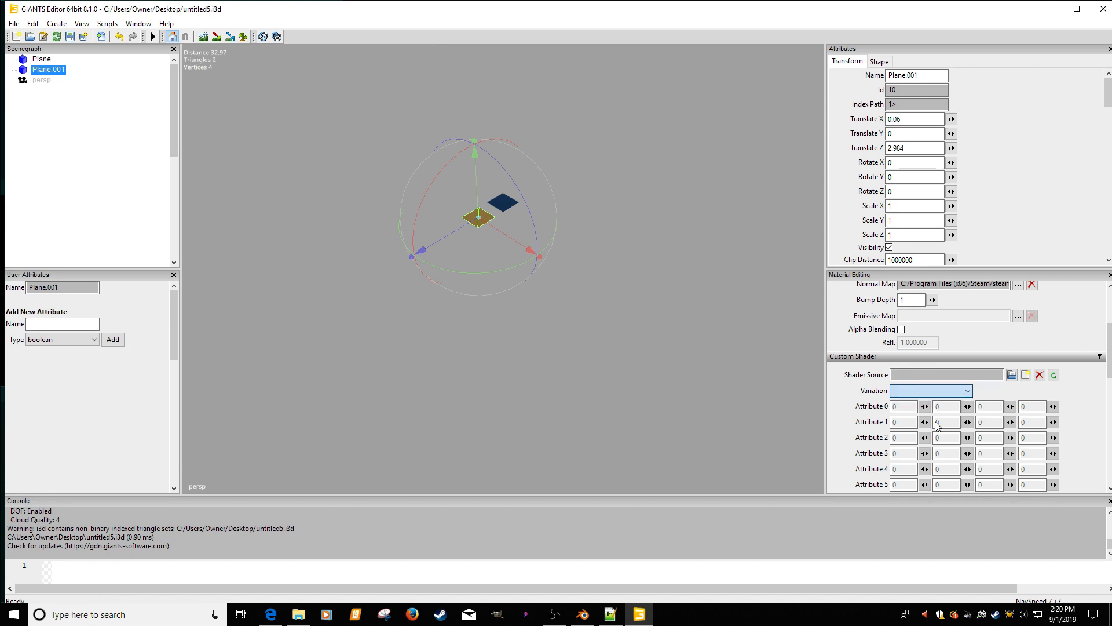
Step: Examine the texture array on Plane.001 up close in the viewport
middle_click_drag(509, 228, 506, 296, "alt")
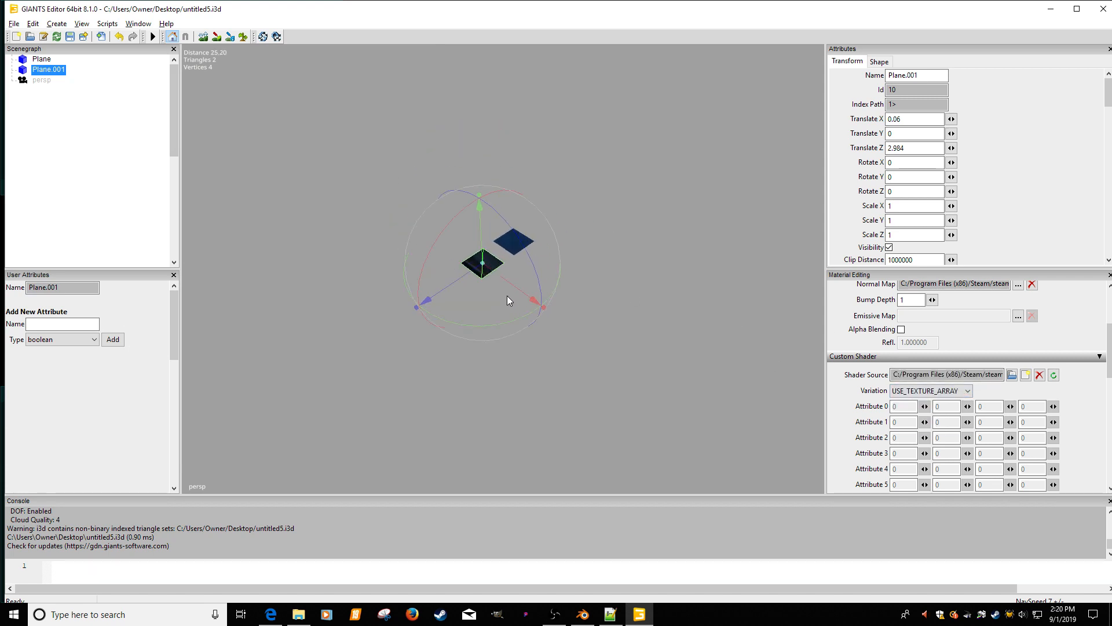
right_click_drag(507, 296, 601, 253, "alt")
middle_click_drag(434, 239, 526, 280, "alt")
left_click_drag(526, 280, 502, 276, "alt")
middle_click_drag(501, 276, 562, 284, "alt")
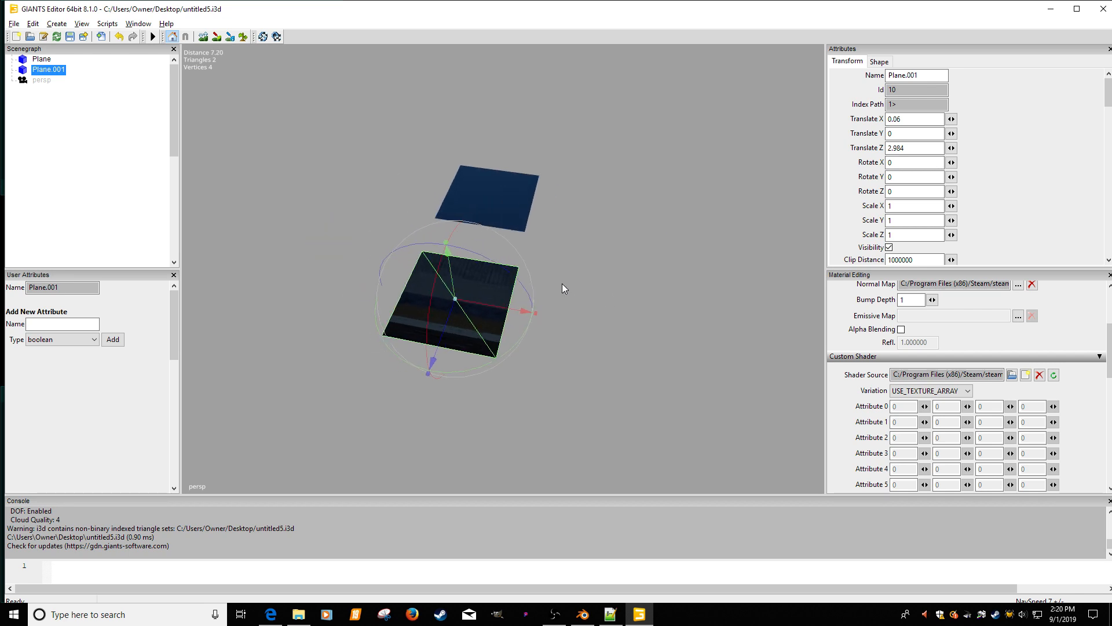
right_click_drag(562, 283, 573, 287, "alt")
middle_click_drag(498, 316, 550, 300, "alt")
mouse_move(550, 300)
right_mouse_down("alt")
mouse_move(578, 288)
mouse_move(561, 290)
right_mouse_up("alt")
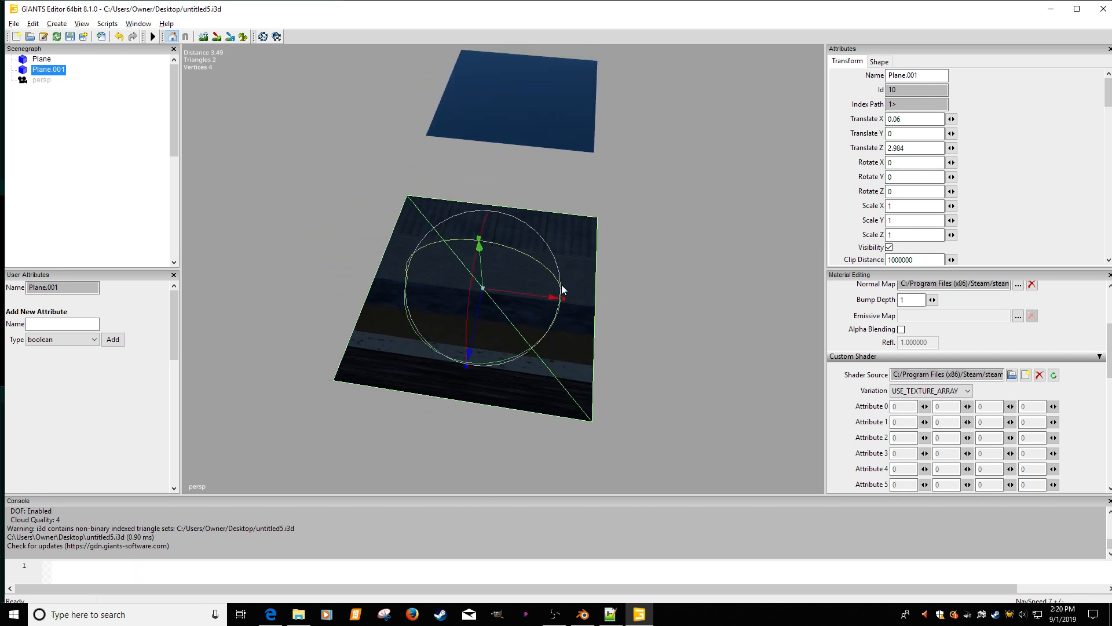
Step: Assign buildingsArray_diffuse.dds from data\maps\textures\european as the albedo map of Plane's plane1 material
left_click(46, 59)
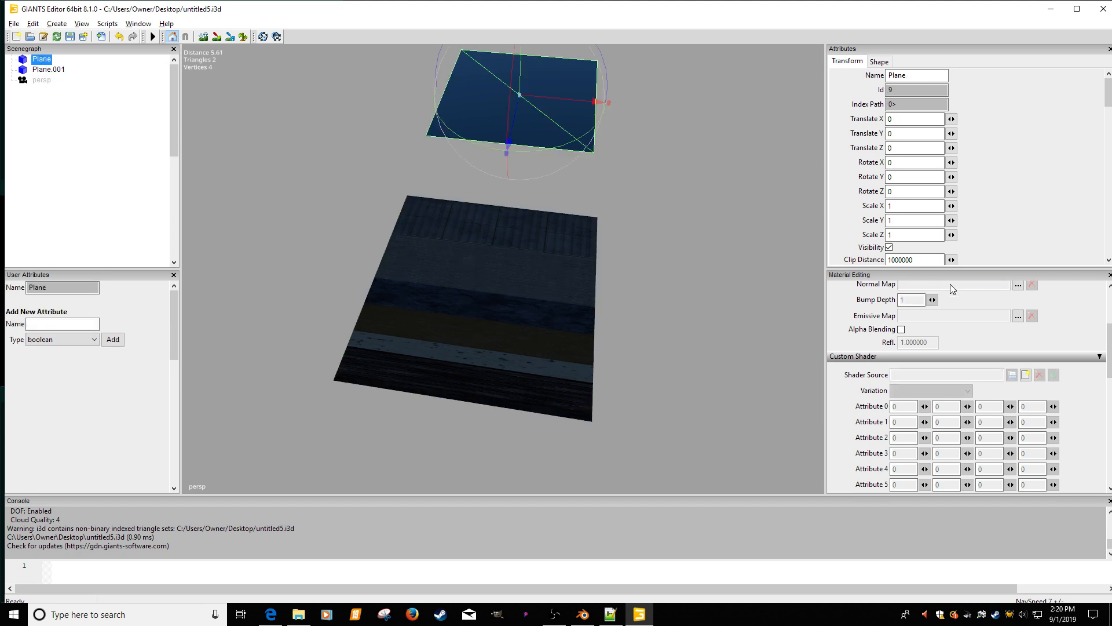
left_click_drag(1110, 343, 1111, 309)
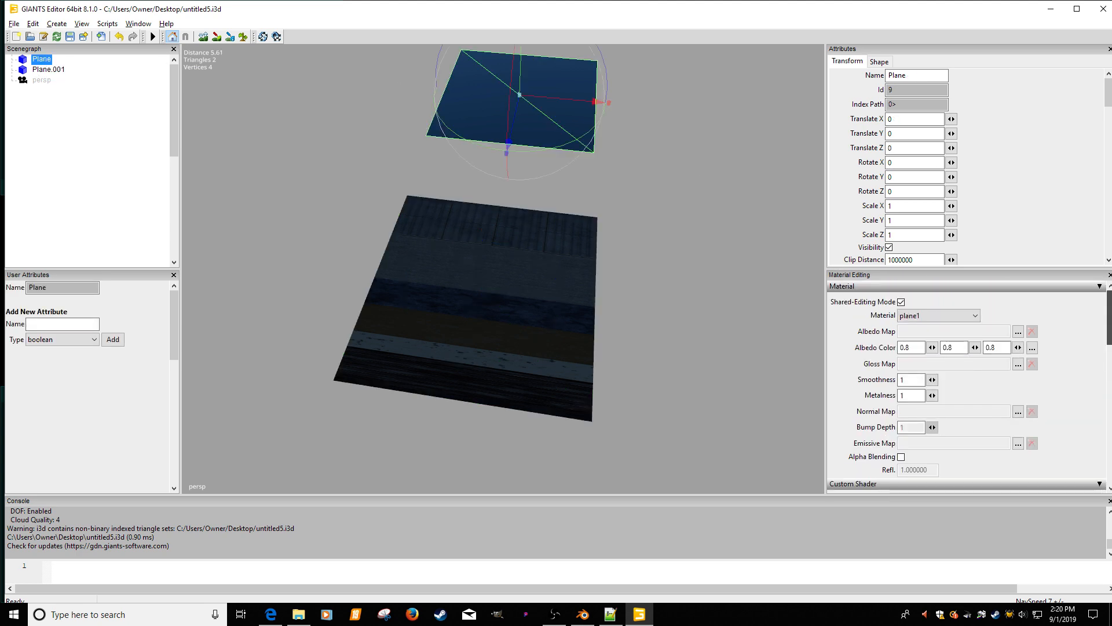
left_click(1019, 333)
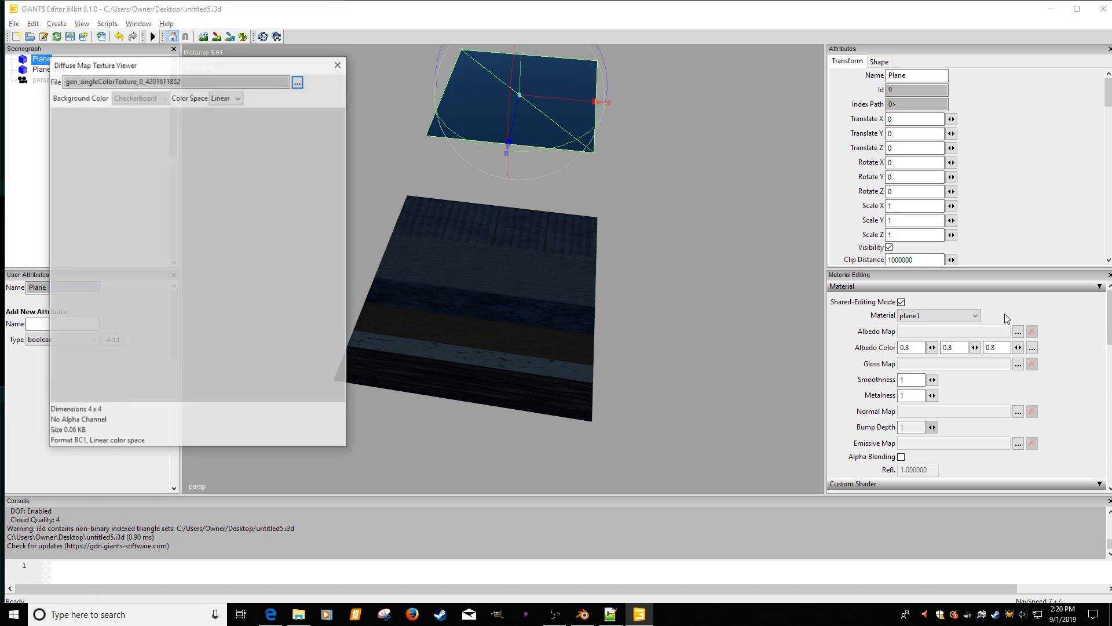
left_click(299, 82)
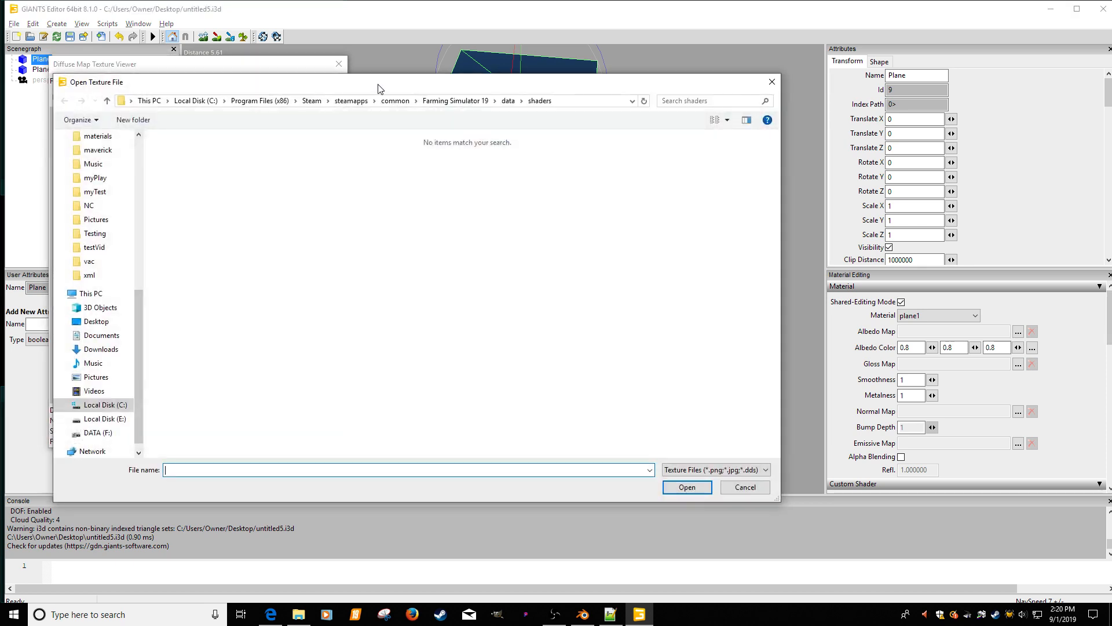
left_click(509, 101)
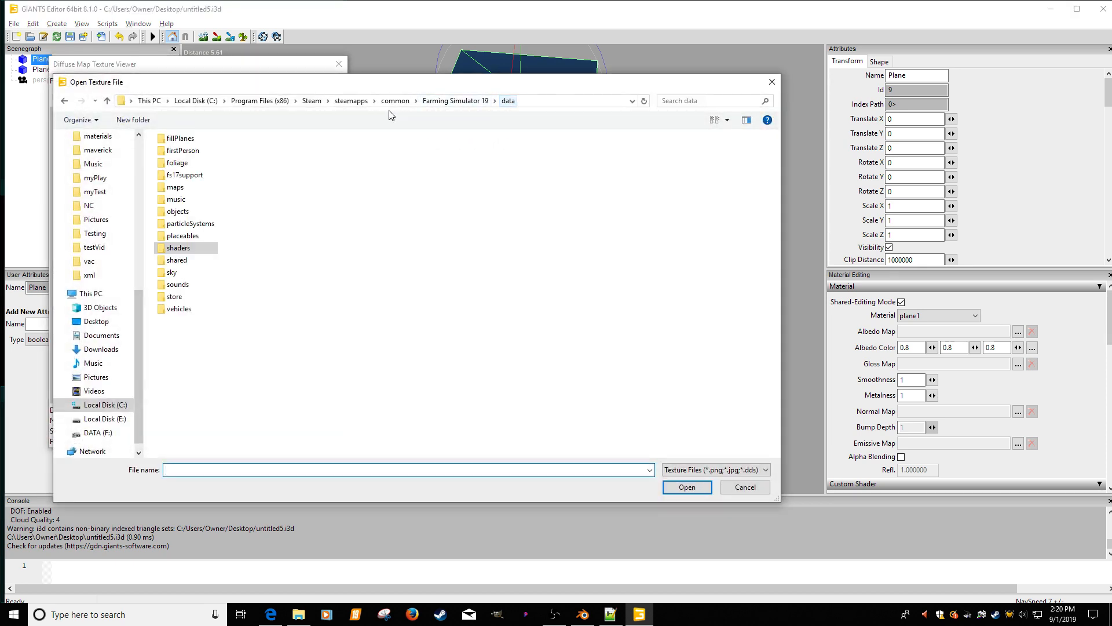
double_click(177, 187)
double_click(180, 163)
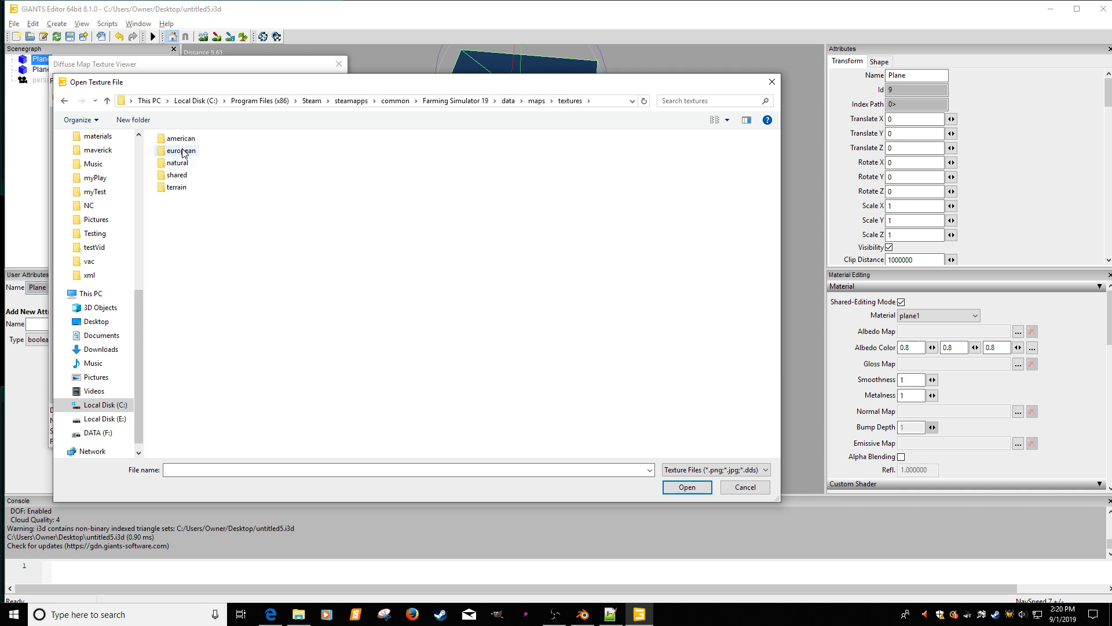
double_click(176, 151)
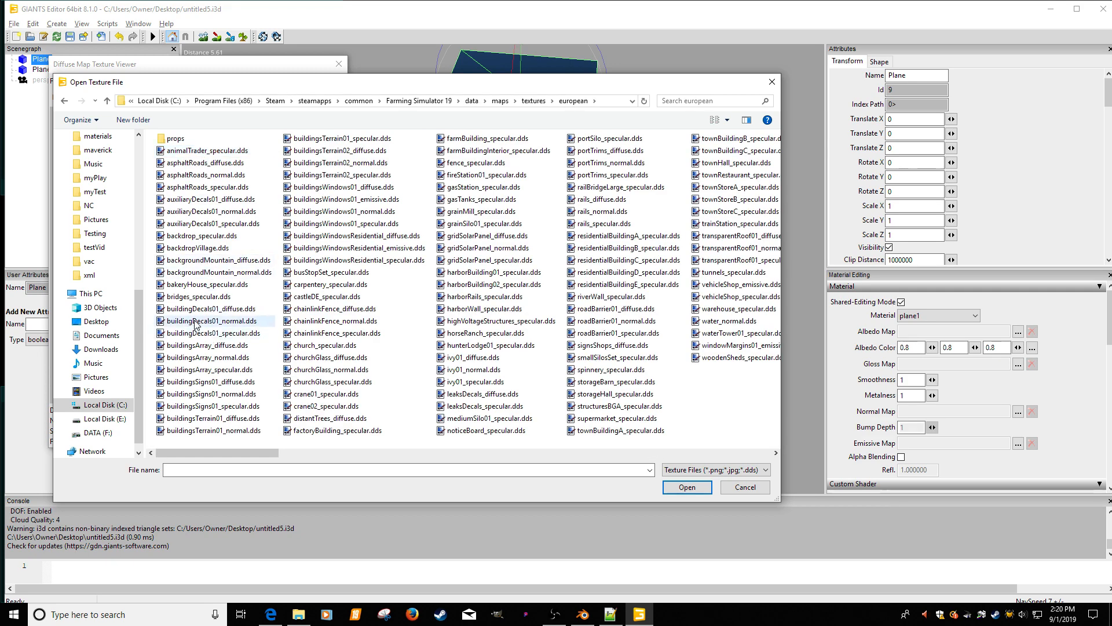
left_click(213, 346)
double_click(213, 346)
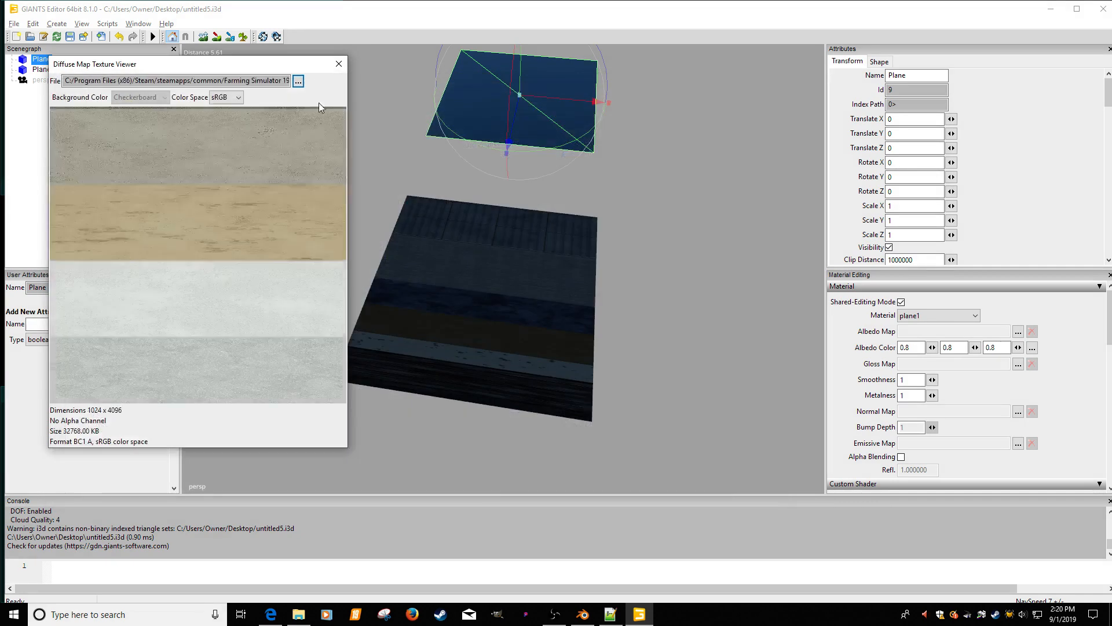
left_click(339, 66)
Step: Assign buildingsArray_specular.dds from the european textures folder as plane1's gloss map
left_click(1018, 363)
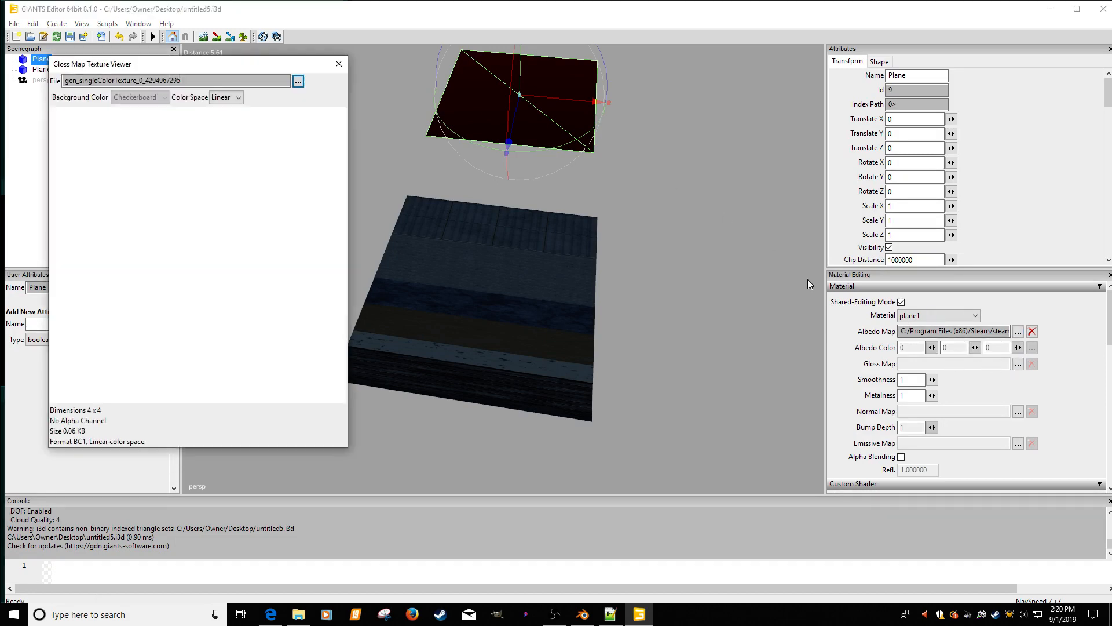
left_click(298, 81)
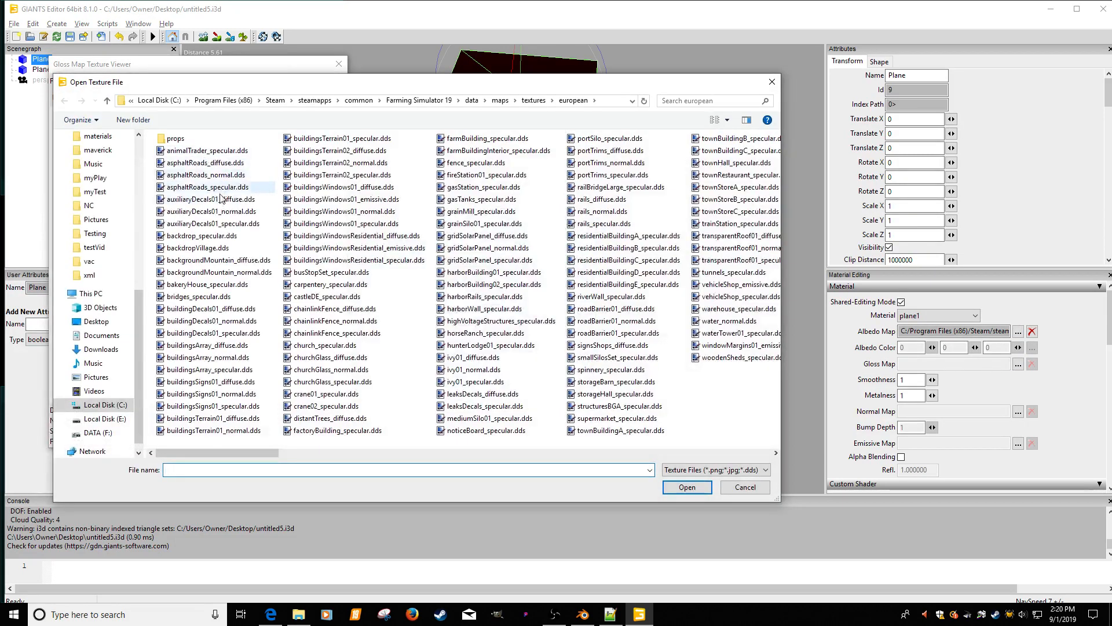
left_click(206, 372)
double_click(206, 371)
left_click(344, 66)
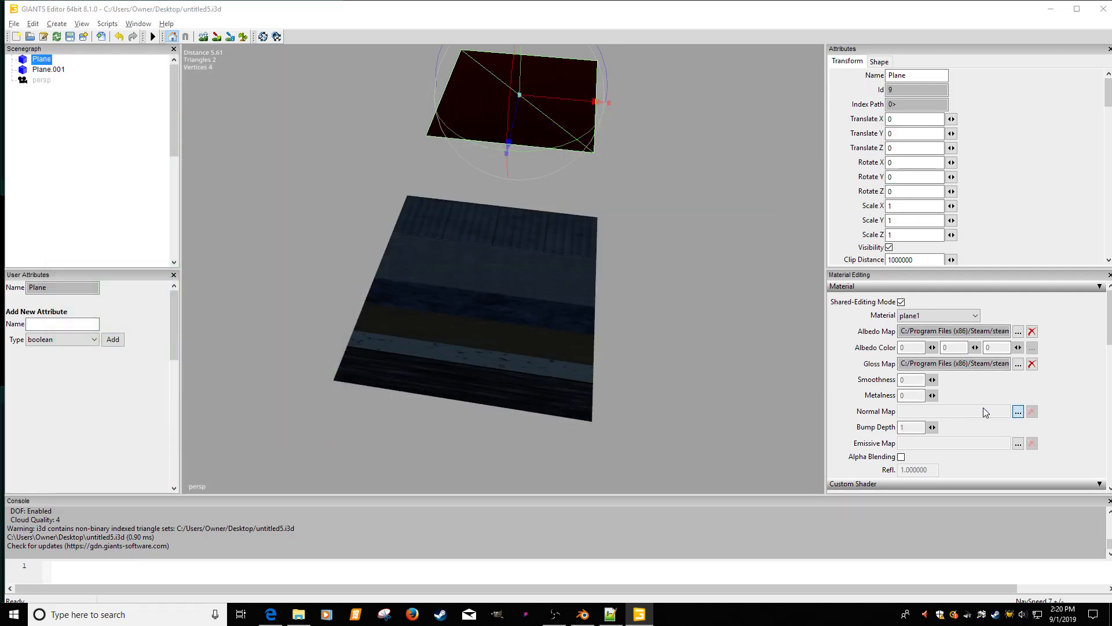
Step: Assign buildingsArray_normal.dds from the european textures folder as plane1's normal map
left_click(1018, 410)
left_click(298, 82)
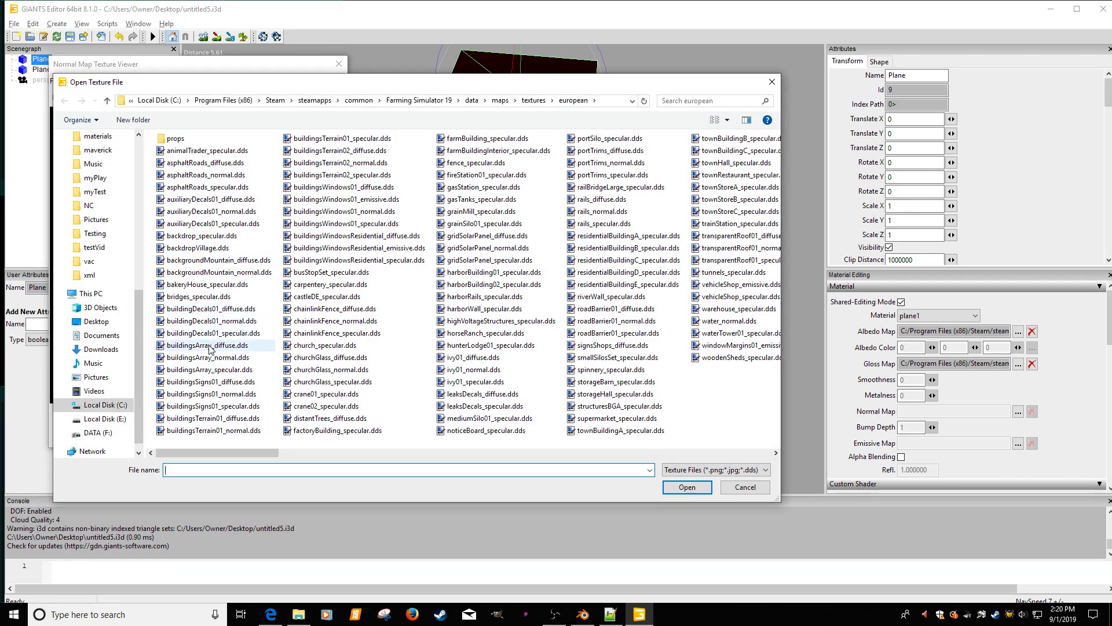
double_click(223, 357)
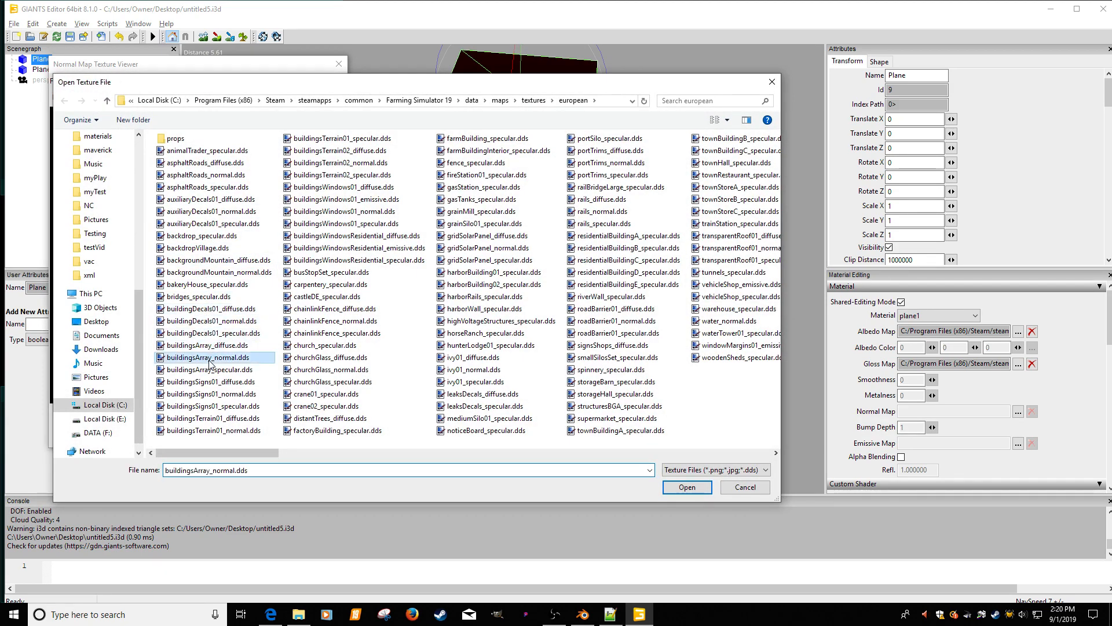
left_click(339, 64)
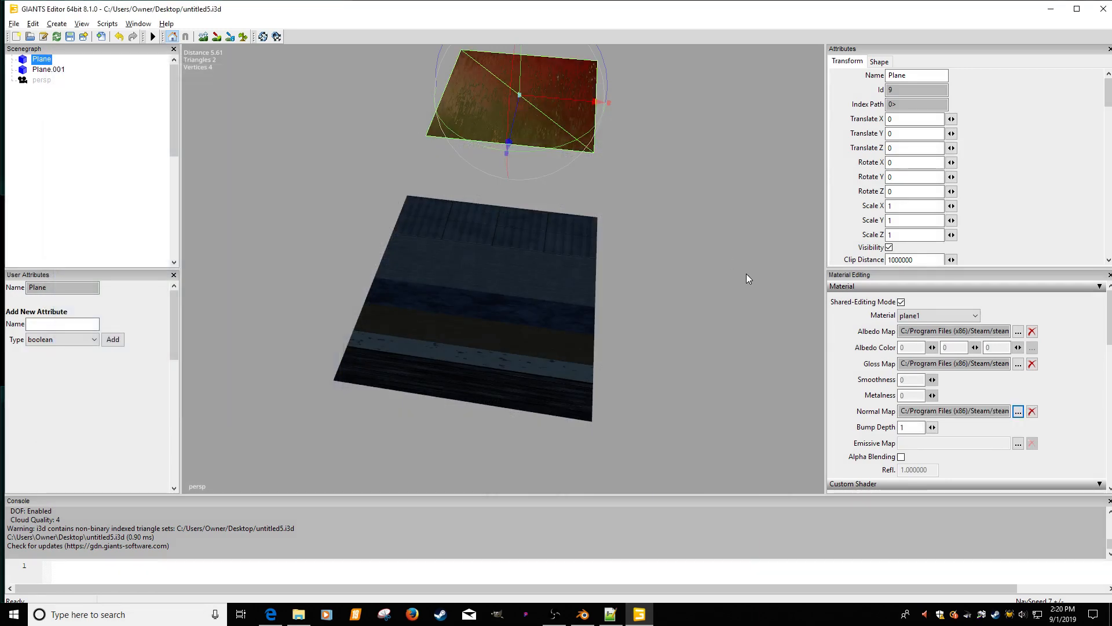
Step: Assign buildingShader.xml from the data\shaders folder as plane1's custom shader and set its variation to USE_TEXTURE_ARRAY
scroll(1110, 341, "down", 5)
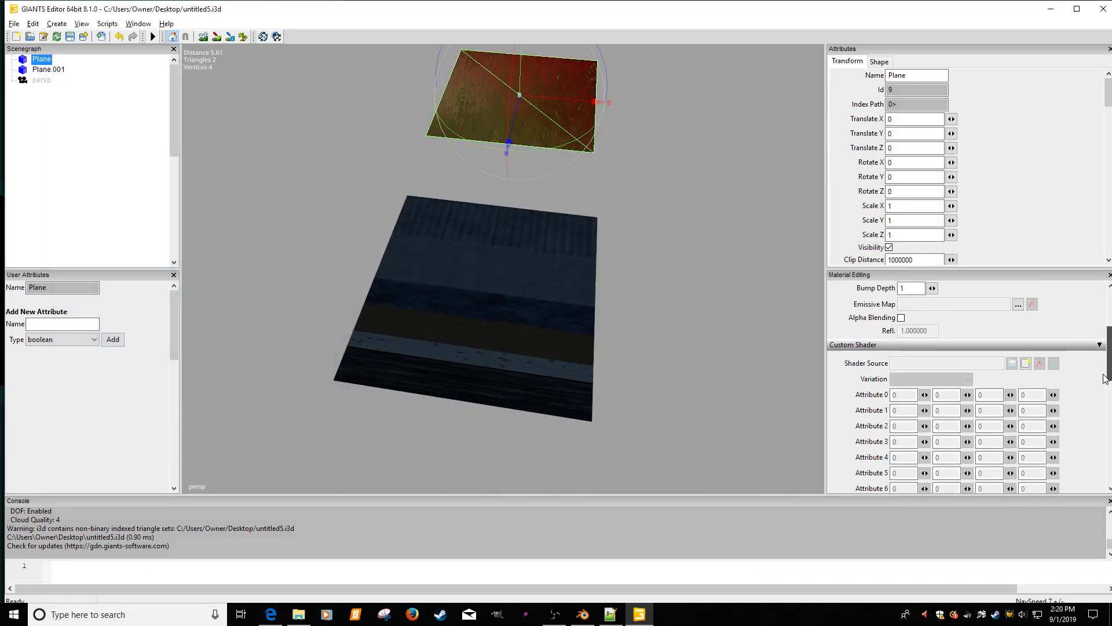
left_click(1012, 352)
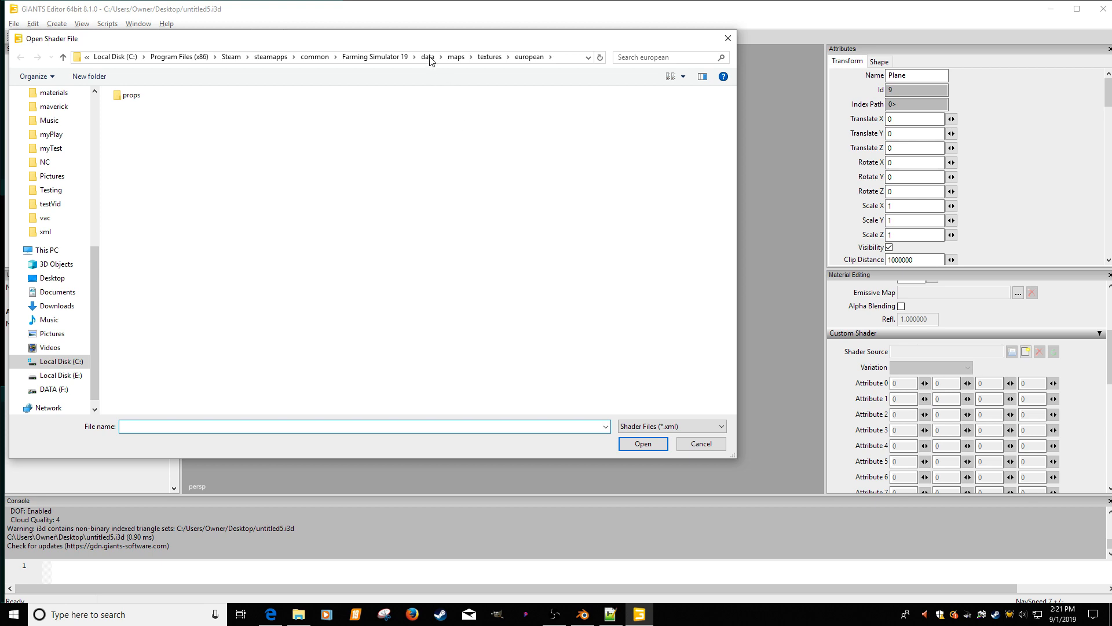
left_click(427, 56)
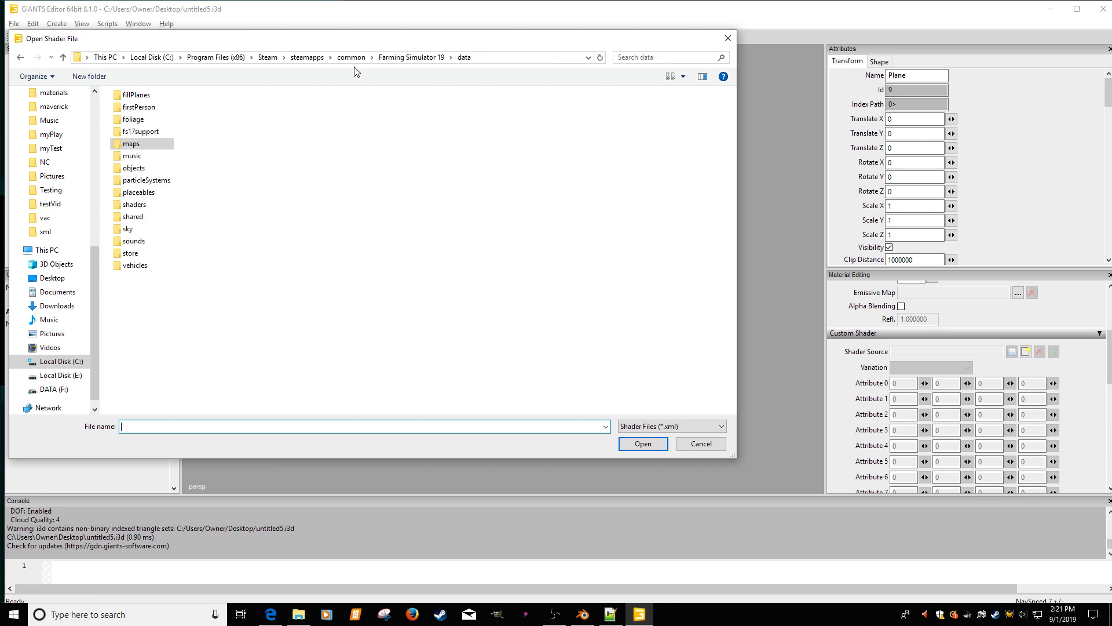
double_click(131, 206)
double_click(139, 158)
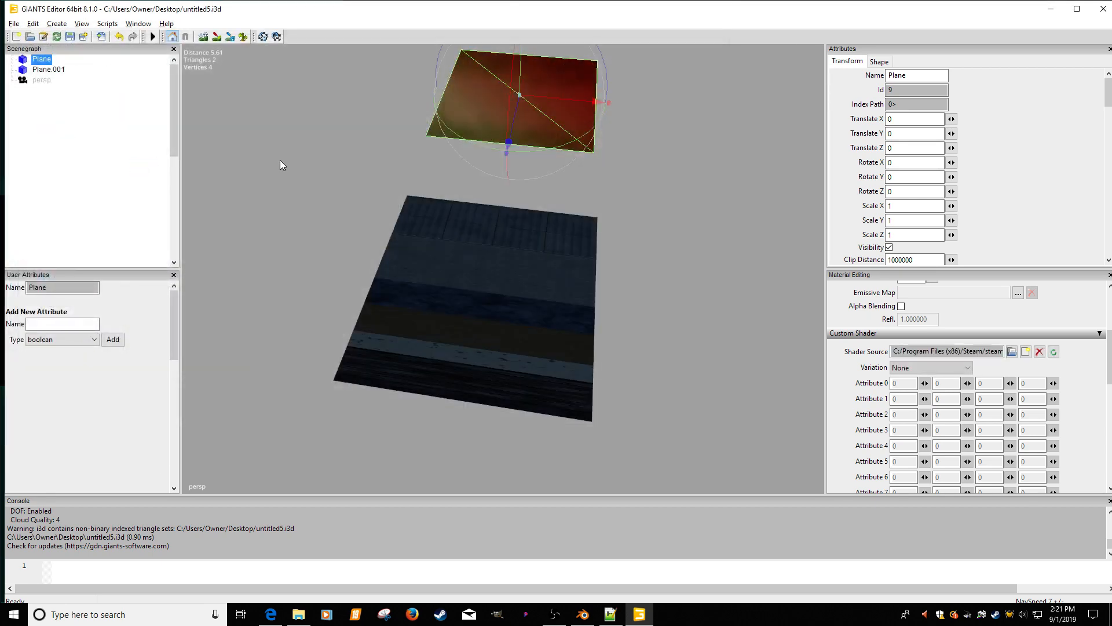
left_click(966, 371)
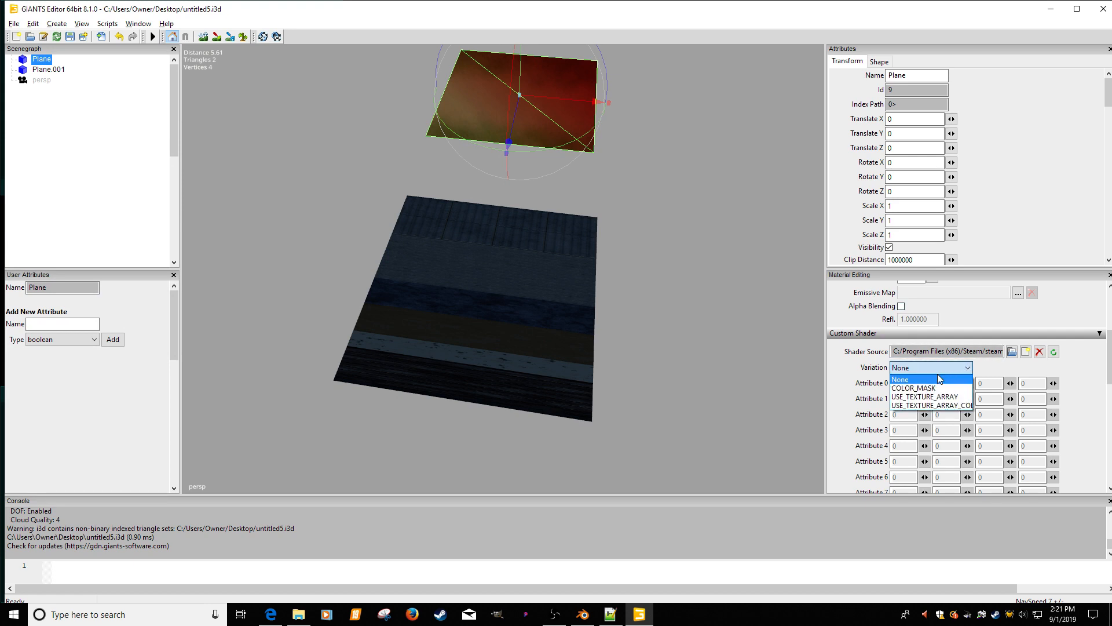
left_click(924, 385)
Step: Add a light to the scene and inspect both planes' textures under it
middle_click_drag(669, 225, 668, 269, "alt")
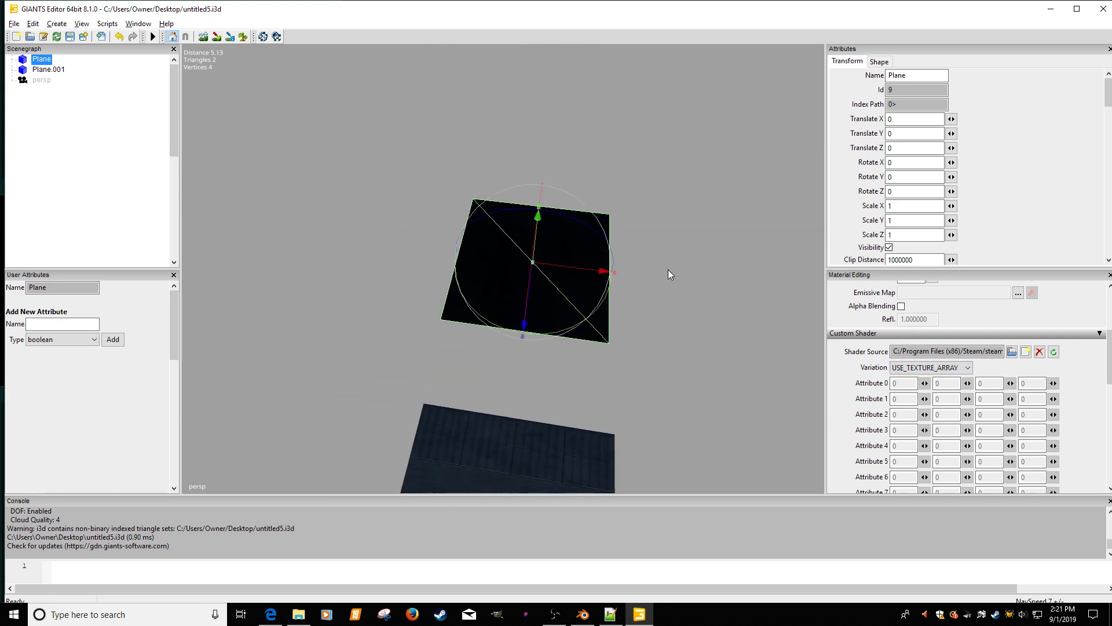
left_click_drag(669, 270, 678, 314, "alt")
key("ctrl+l")
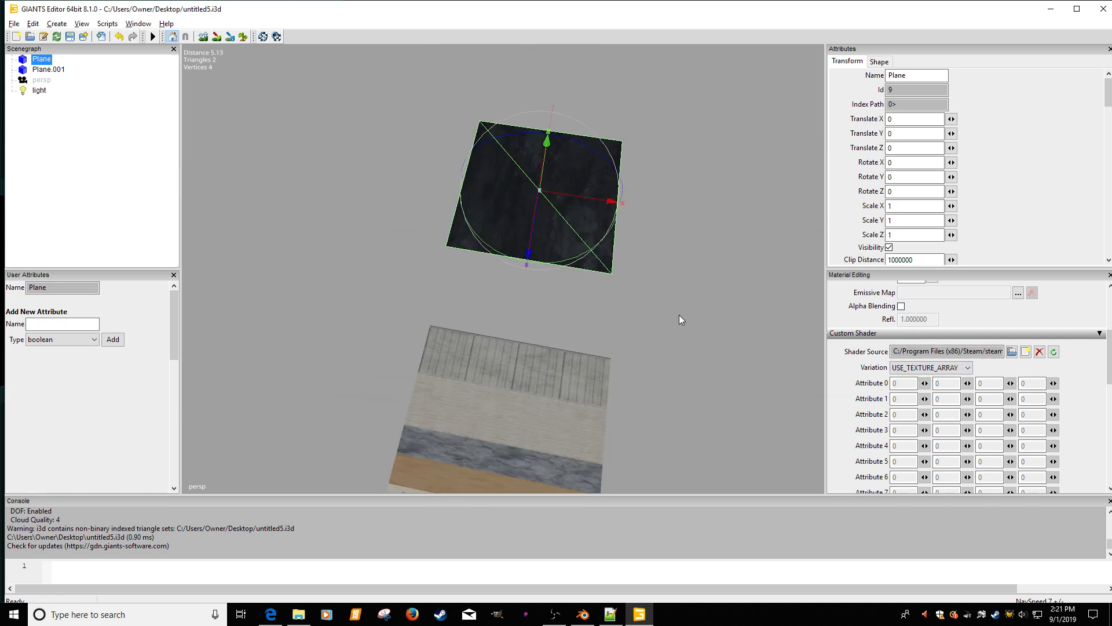
left_click_drag(686, 308, 633, 235, "alt")
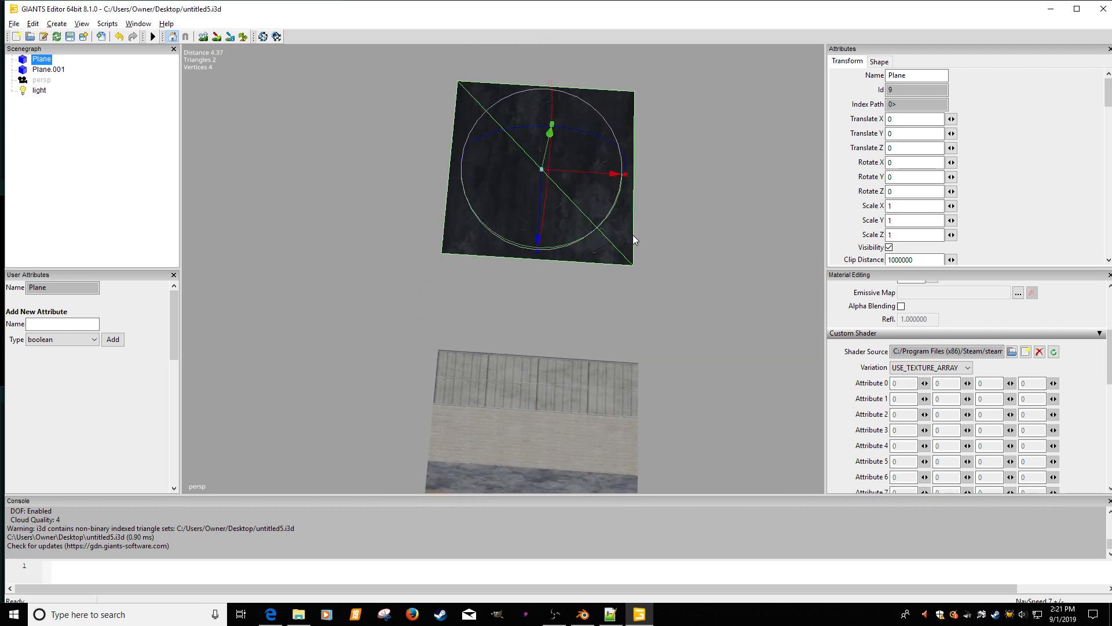
key("w")
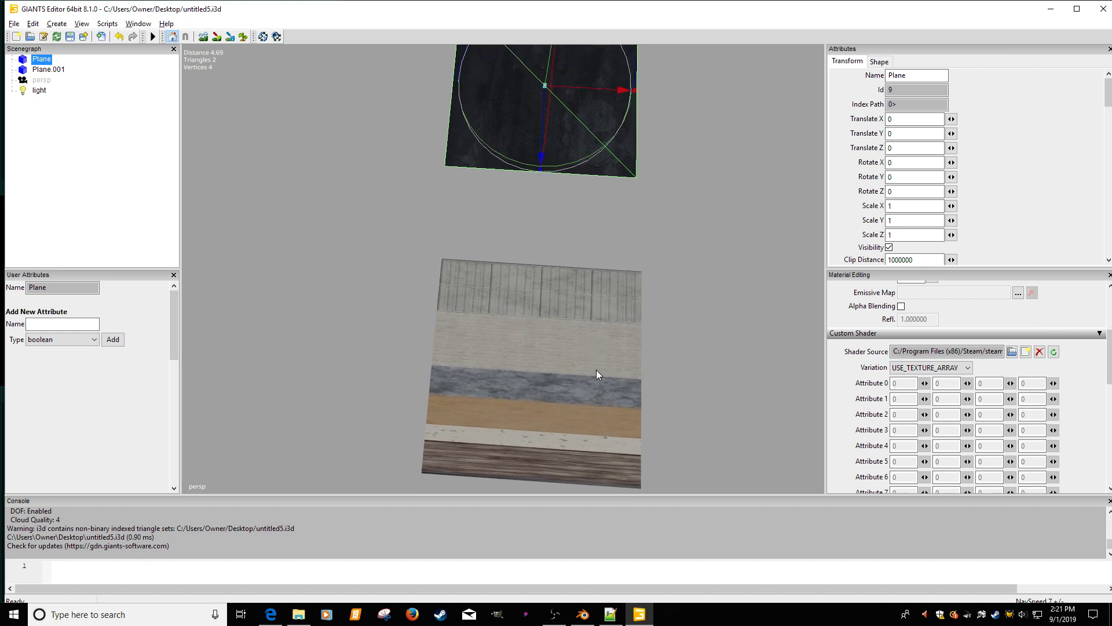
Step: Switch the shader variation of Plane's plane1 material to the color-mask version of USE_TEXTURE_ARRAY and inspect the plane
left_click(54, 69)
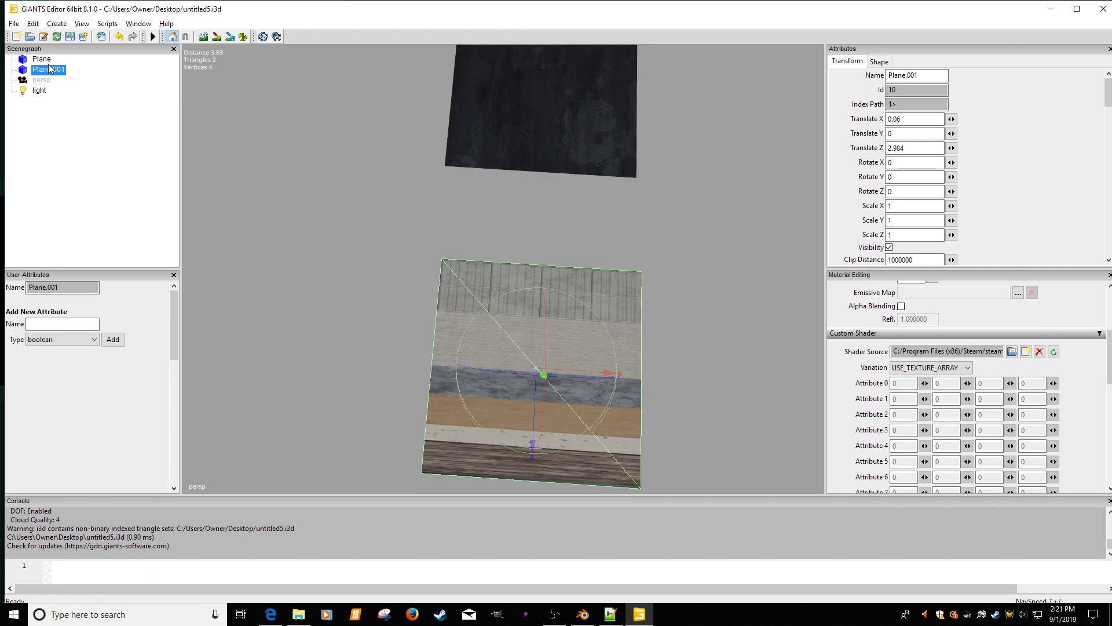
left_click(44, 60)
left_click(931, 367)
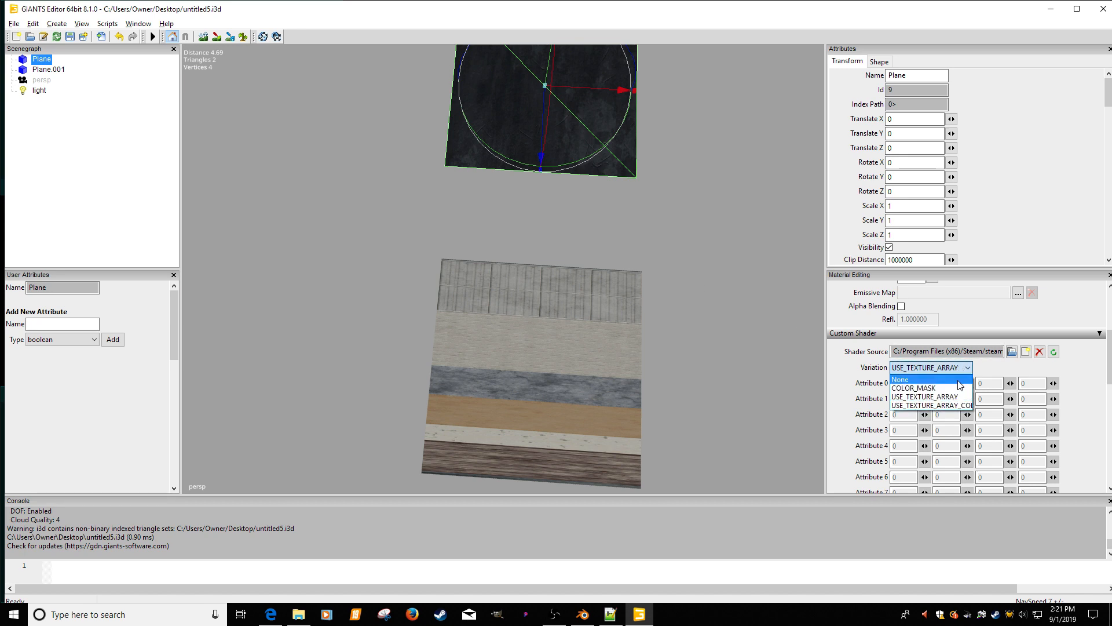
left_click(921, 404)
key("w")
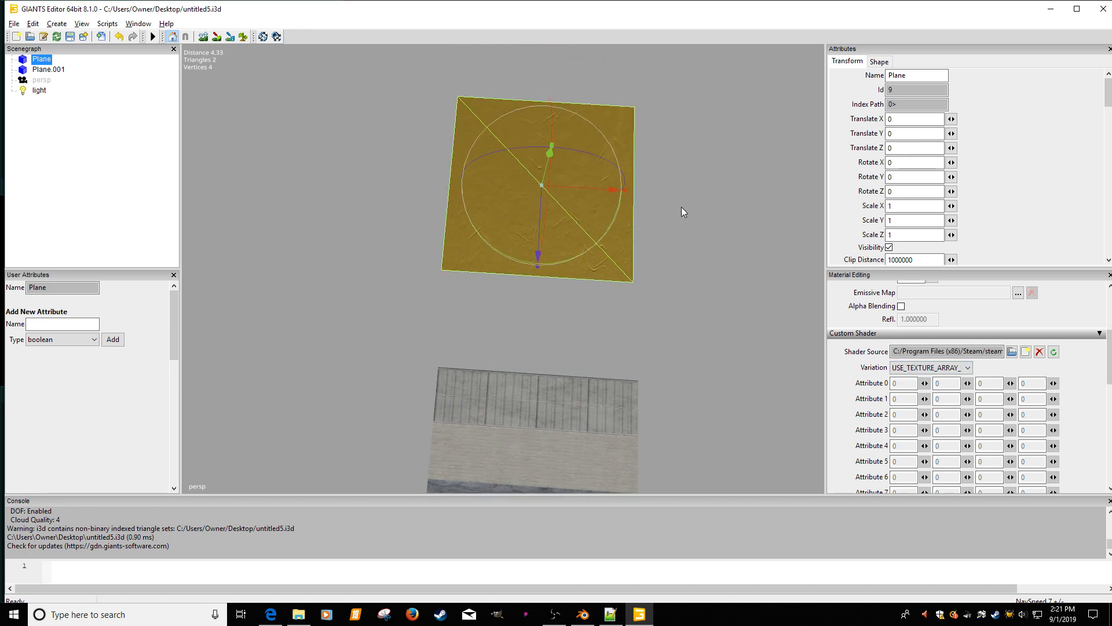
key("s")
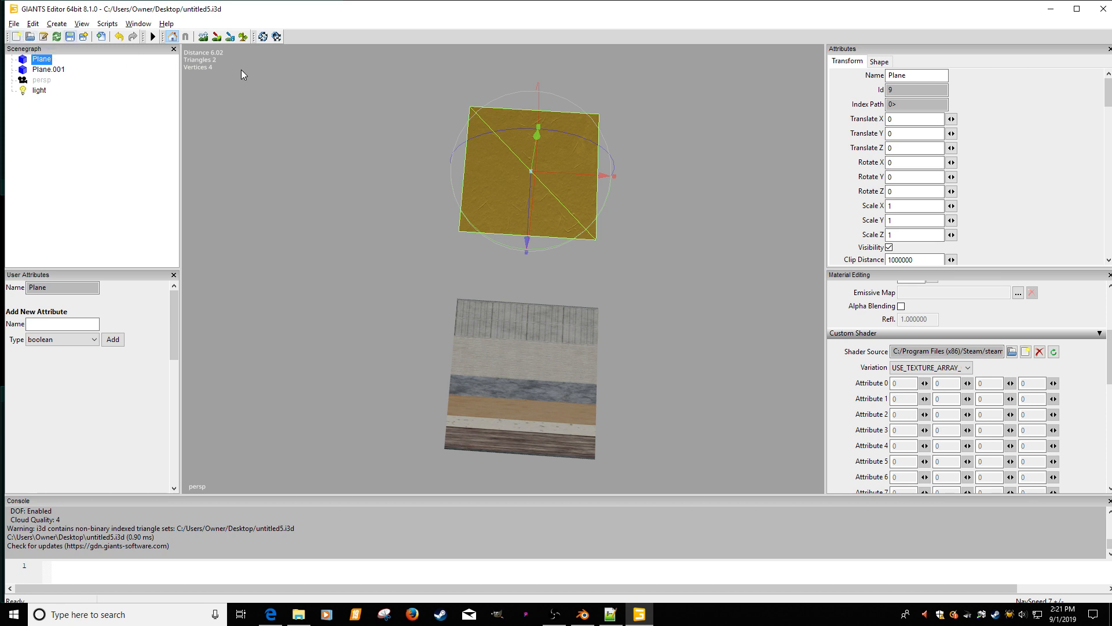
Step: Save the scene to the Desktop as buildingsArray2Materials.i3d and close GIANTS Editor
left_click(14, 24)
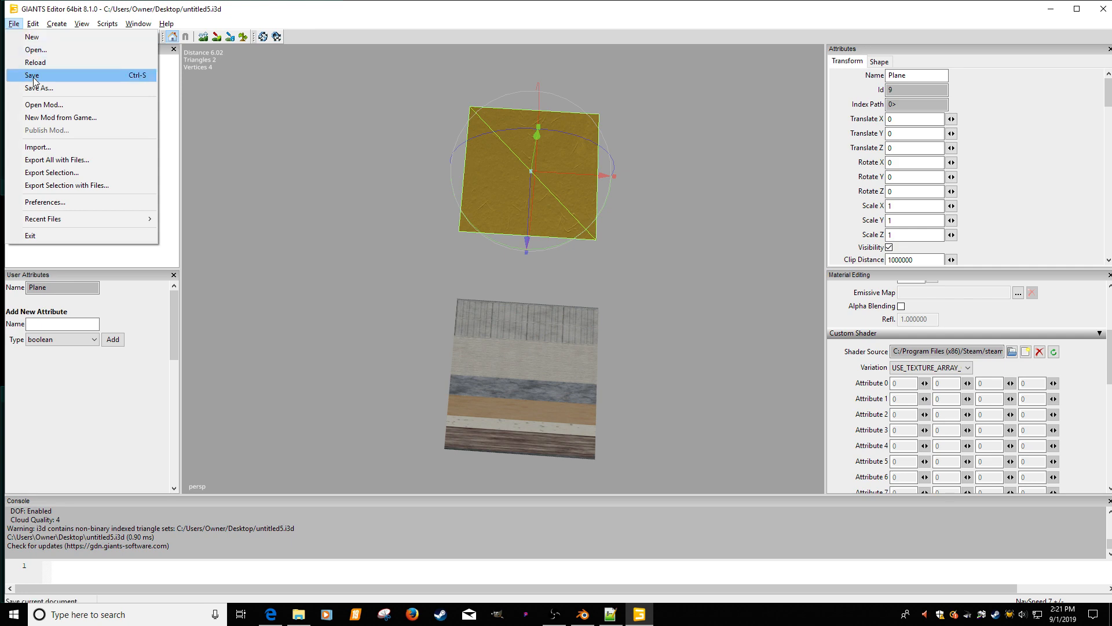
left_click(58, 90)
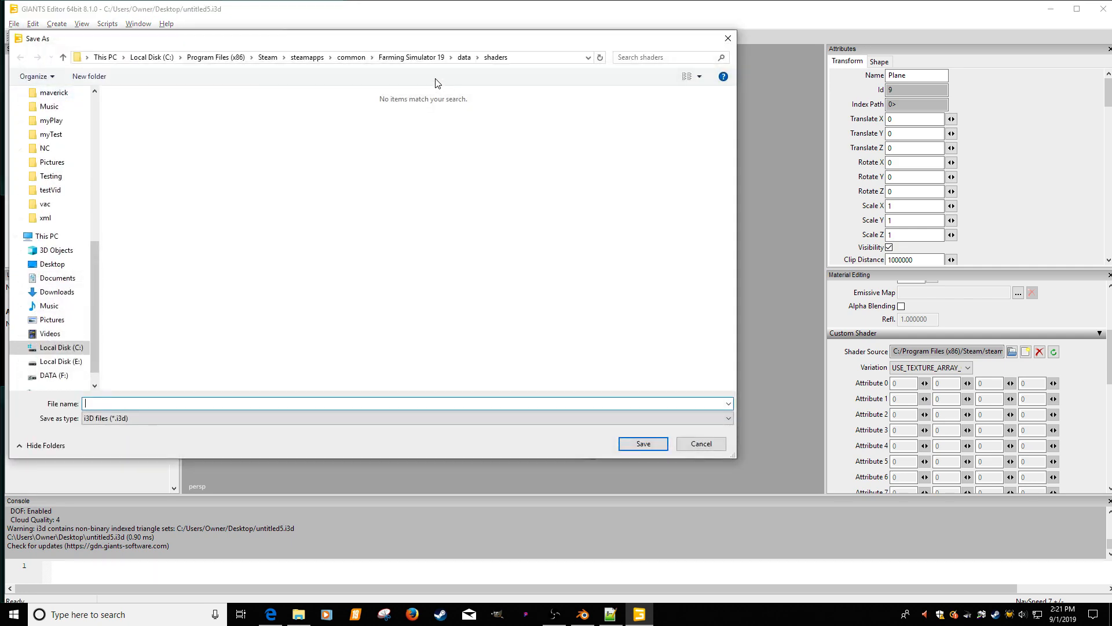
left_click(61, 265)
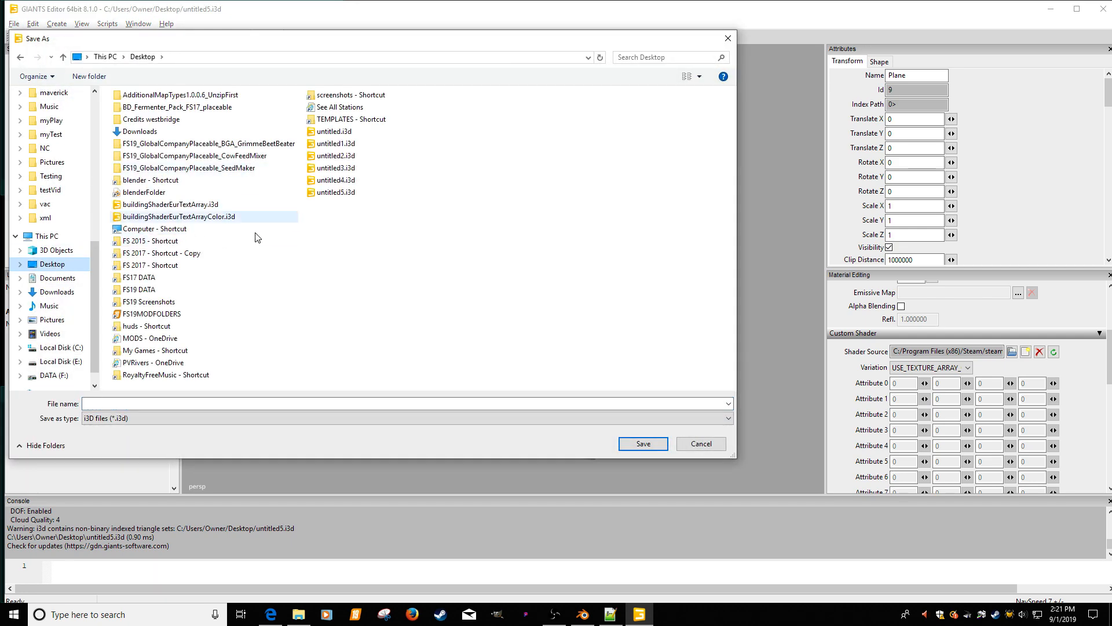
left_click(237, 405)
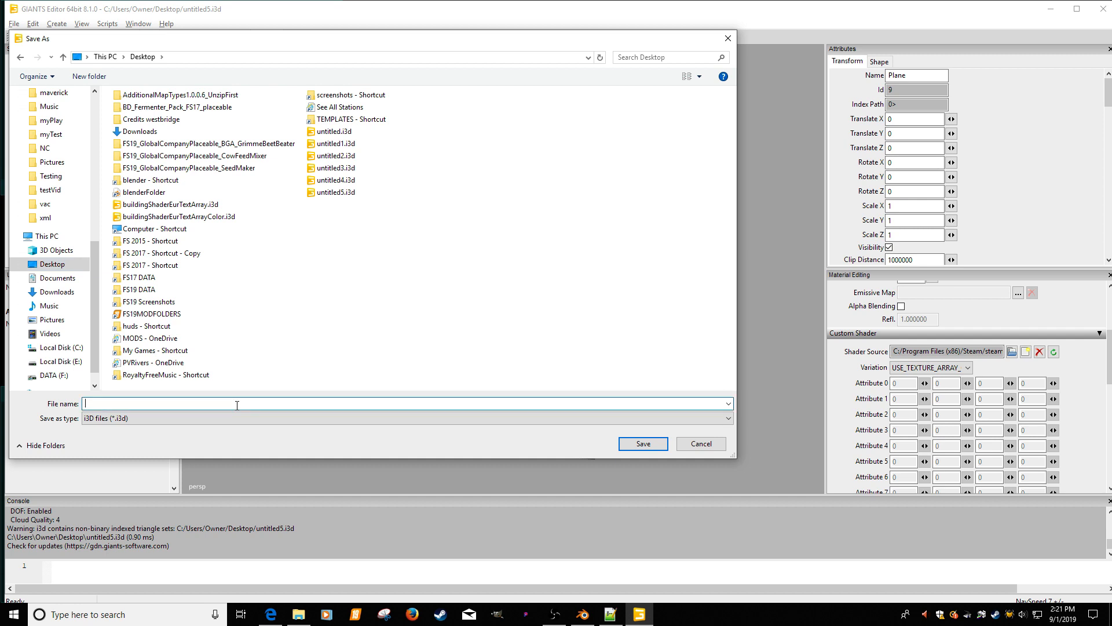
type("buildings")
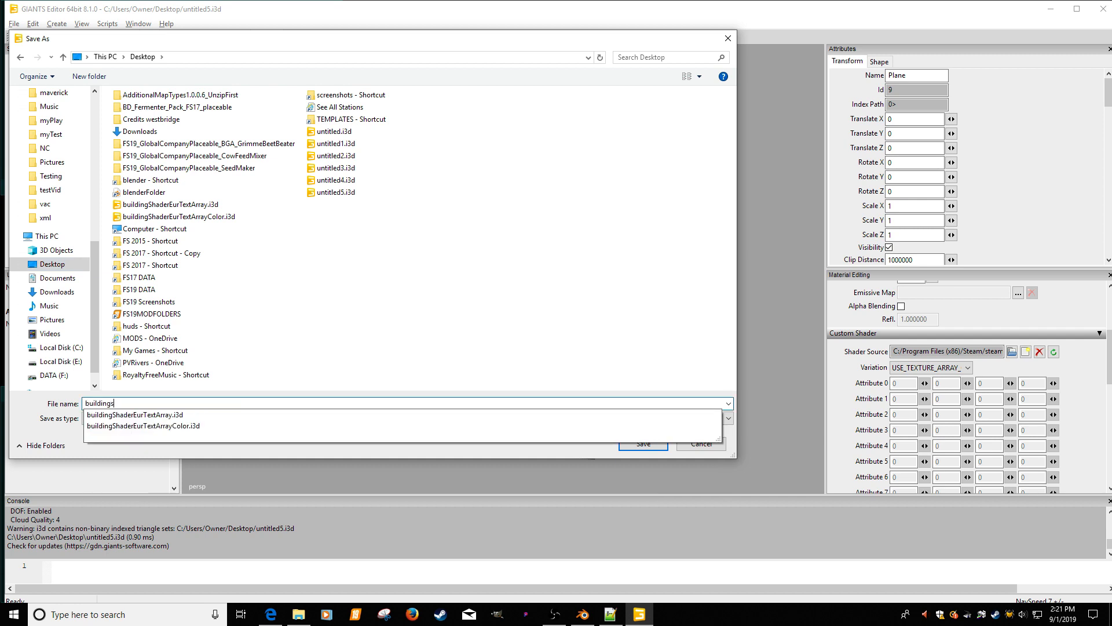
type("Array")
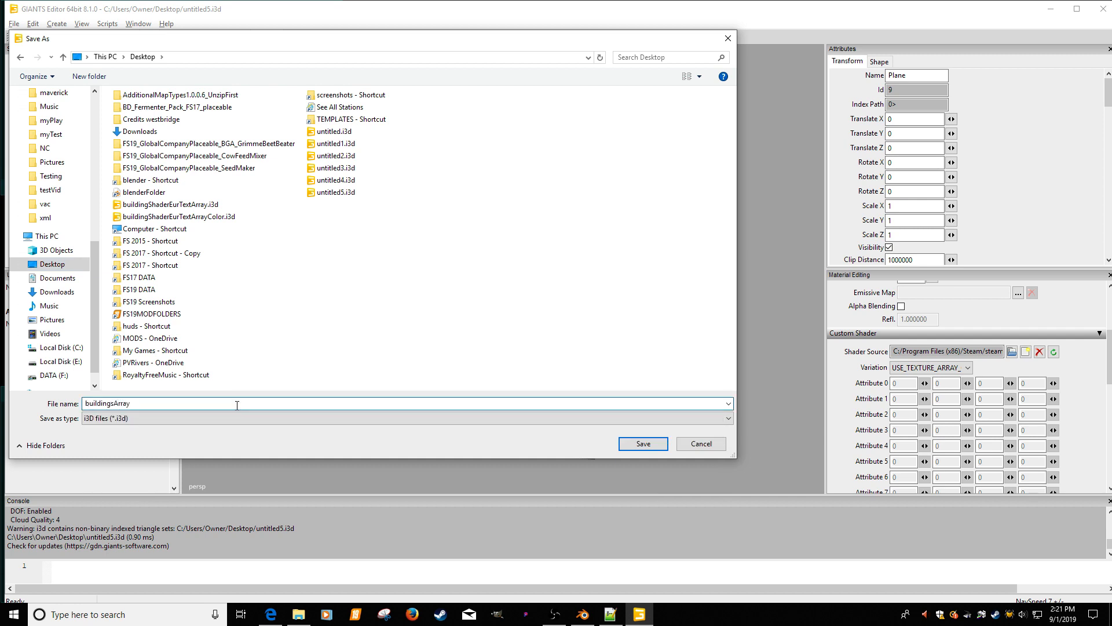
type("@m")
key("BackSpace")
key("BackSpace")
key("BackSpace")
type("Materials")
key("Return")
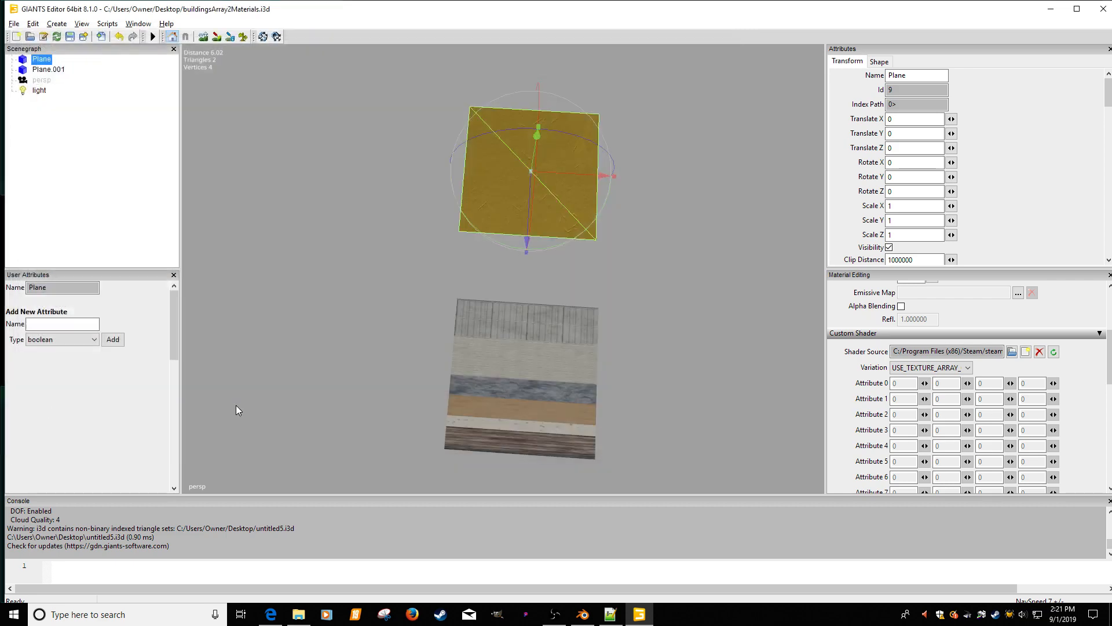
left_click(1103, 9)
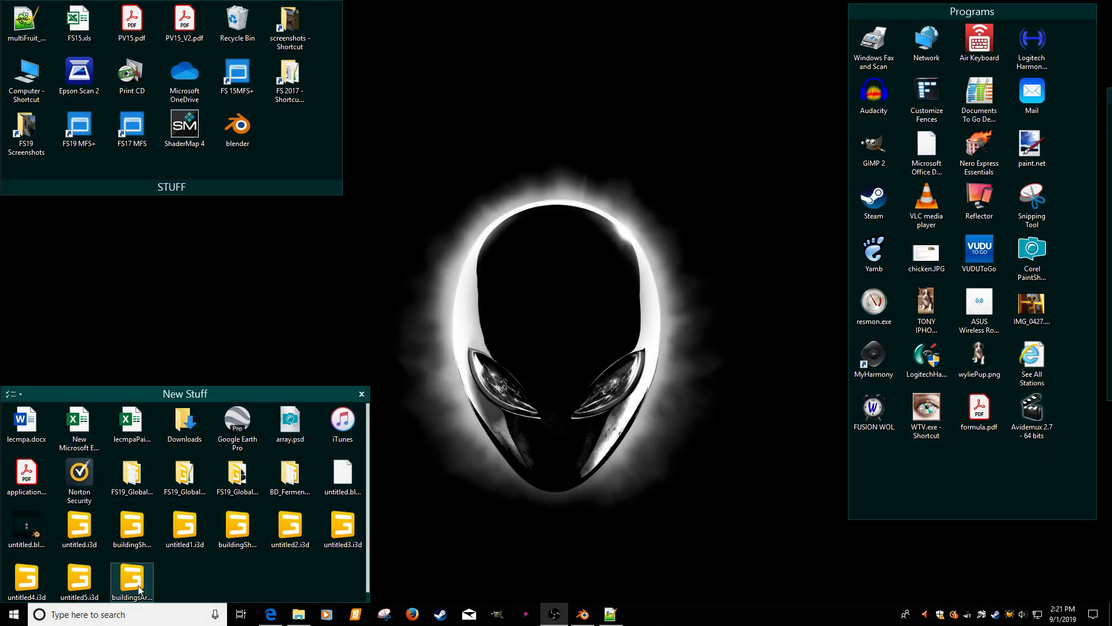
Step: Switch to Blender and scale down Plane.001's face in UVMap, first uniformly and then to about 0.4 along Y
left_click(582, 614)
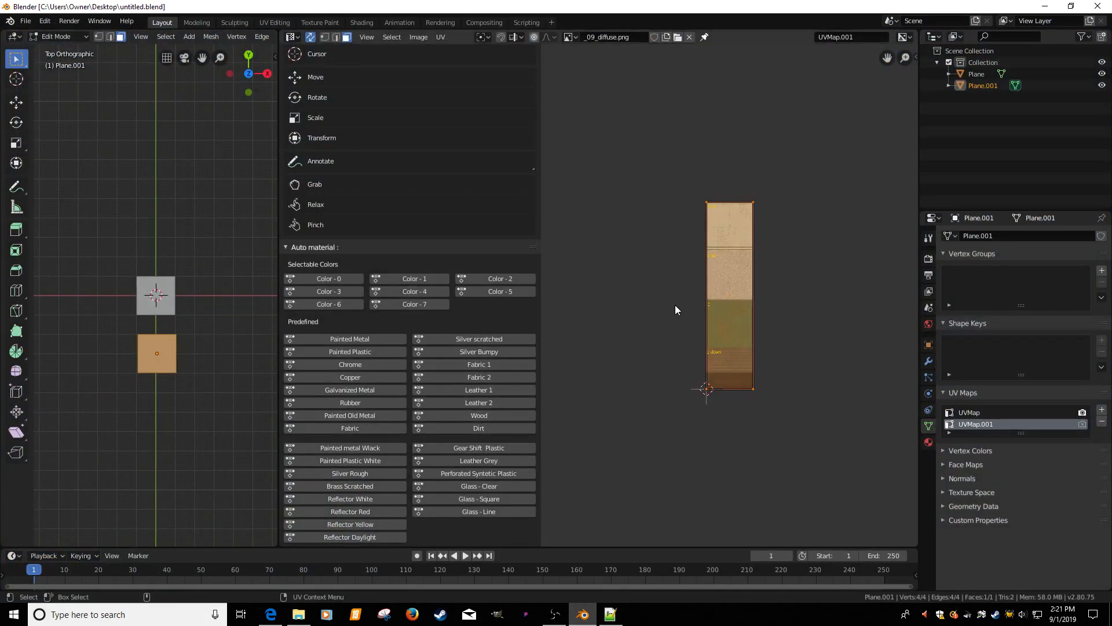
left_click(965, 413)
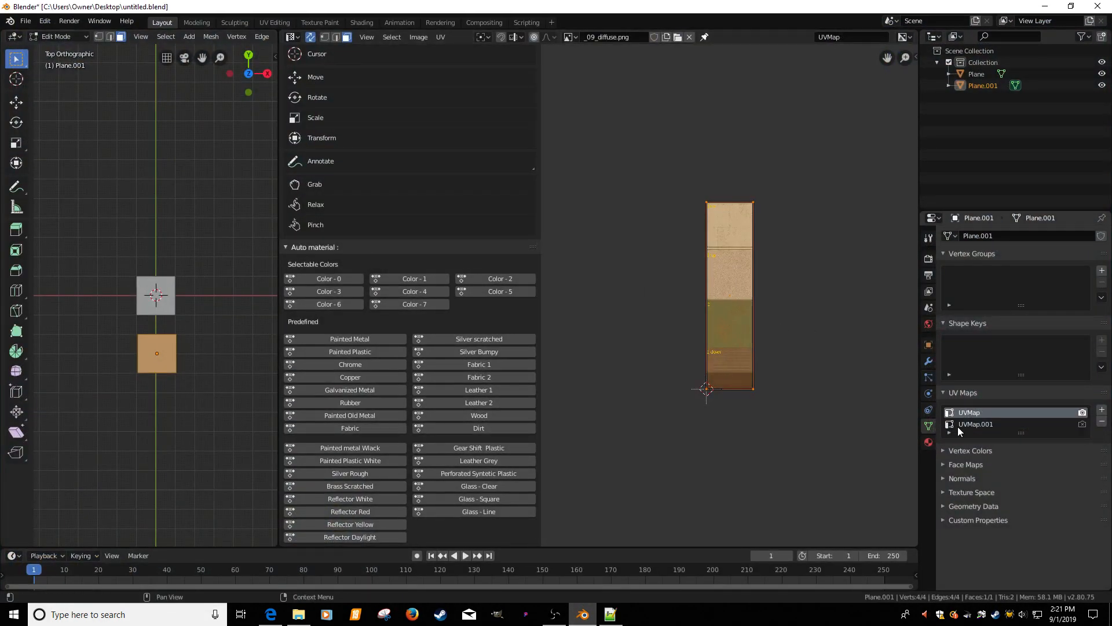
left_click(961, 423)
left_click(962, 413)
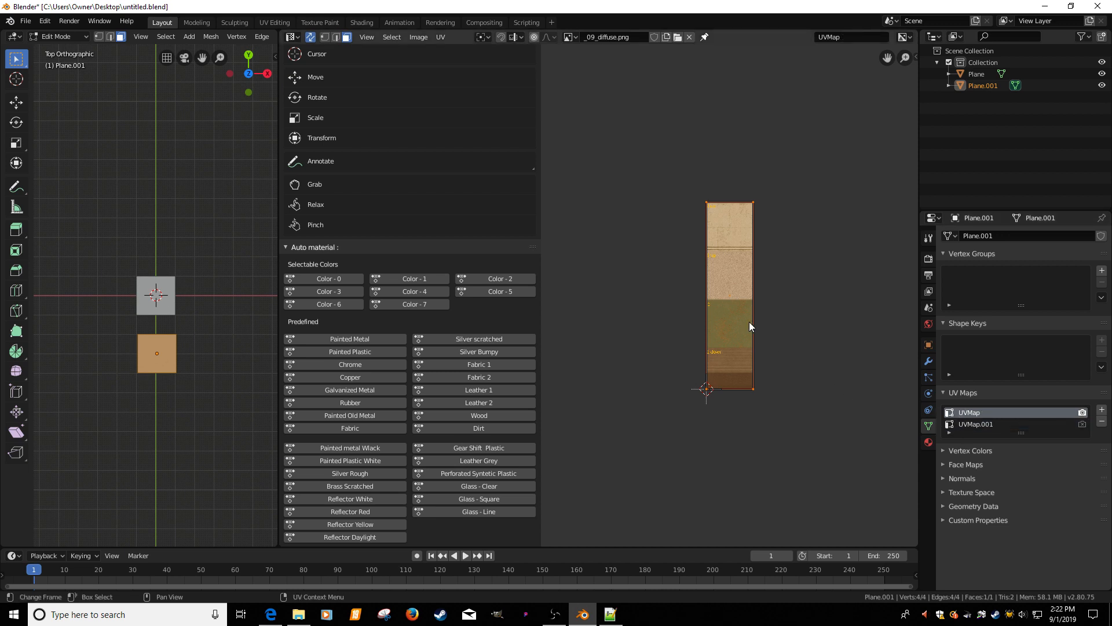
key("s")
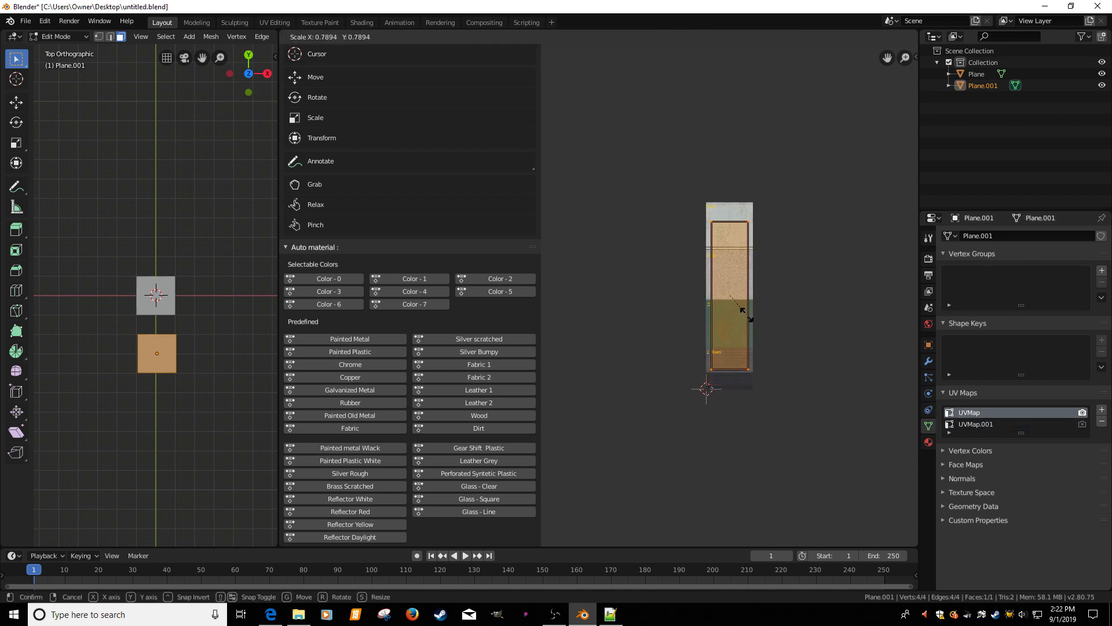
left_click(743, 313)
key("s")
key("y")
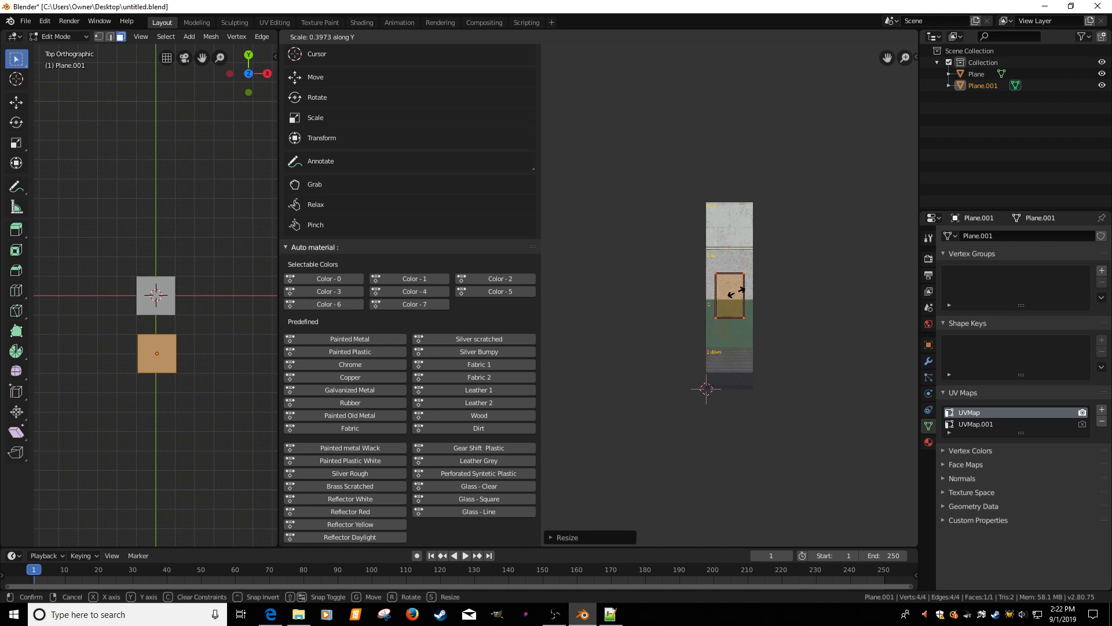
left_click(743, 322)
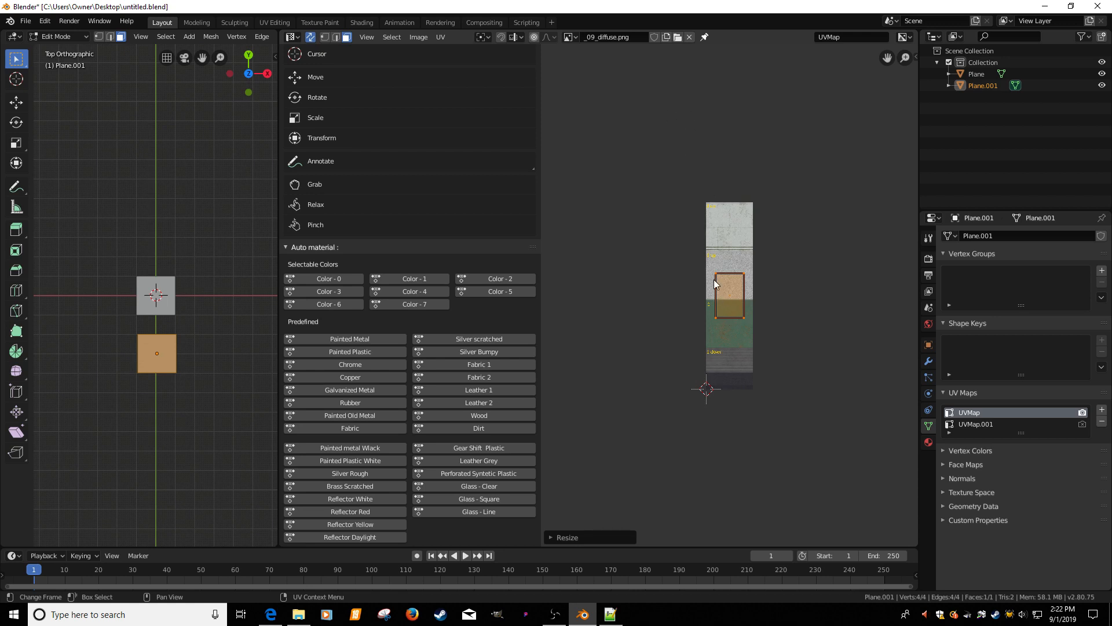
Step: Shrink the UVMap face uniformly once more and move it down about 0.4 onto the texture's lowest dark strips
key("s")
left_click(740, 319)
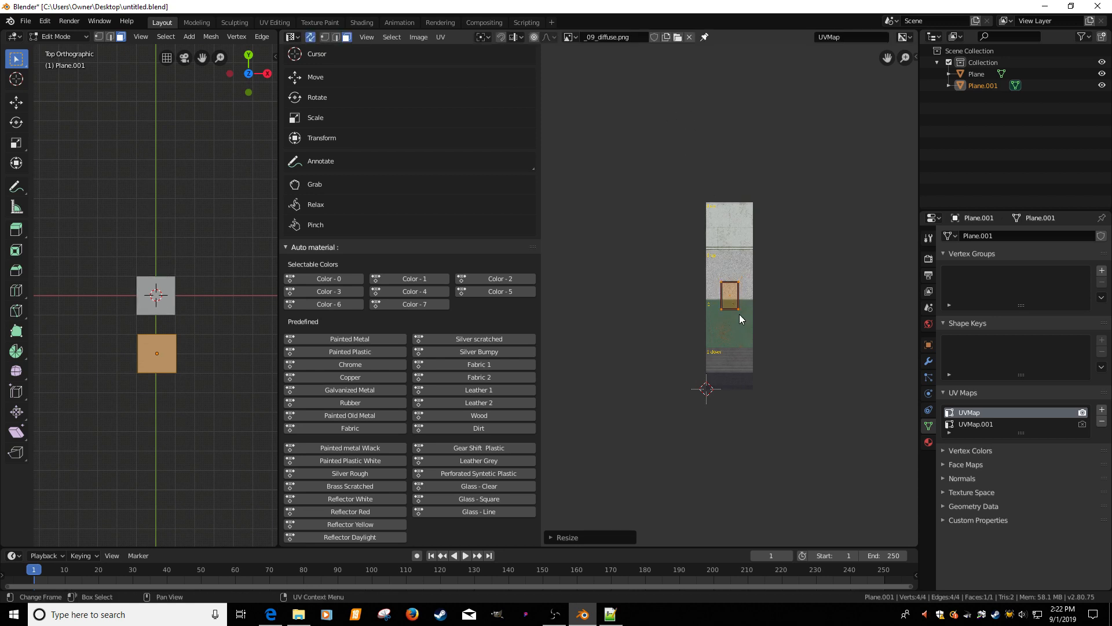
key("g")
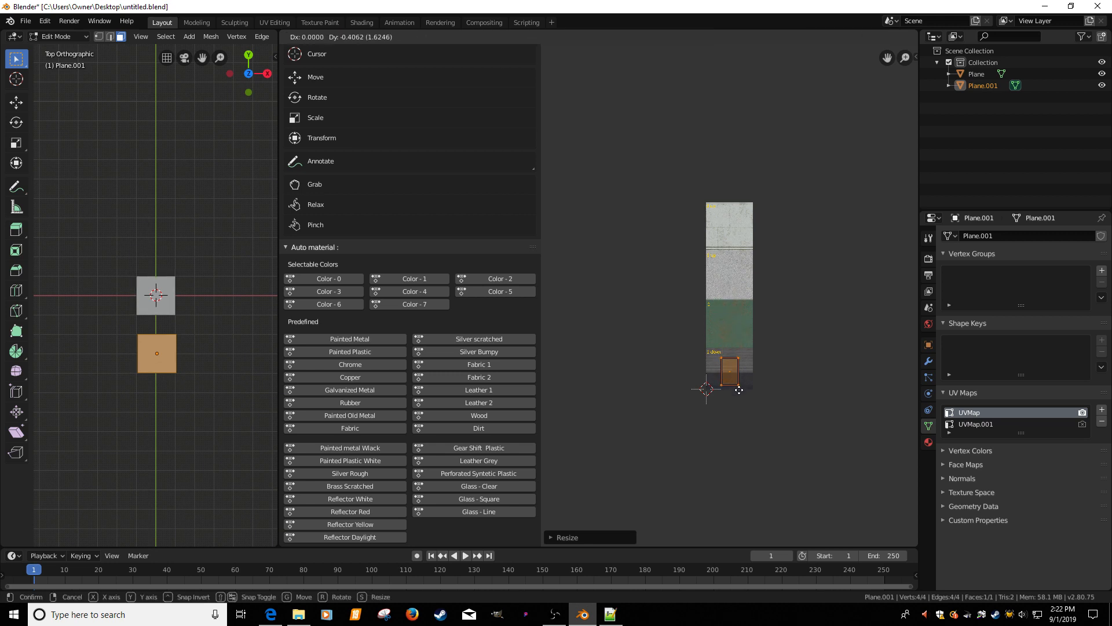
left_click(740, 385)
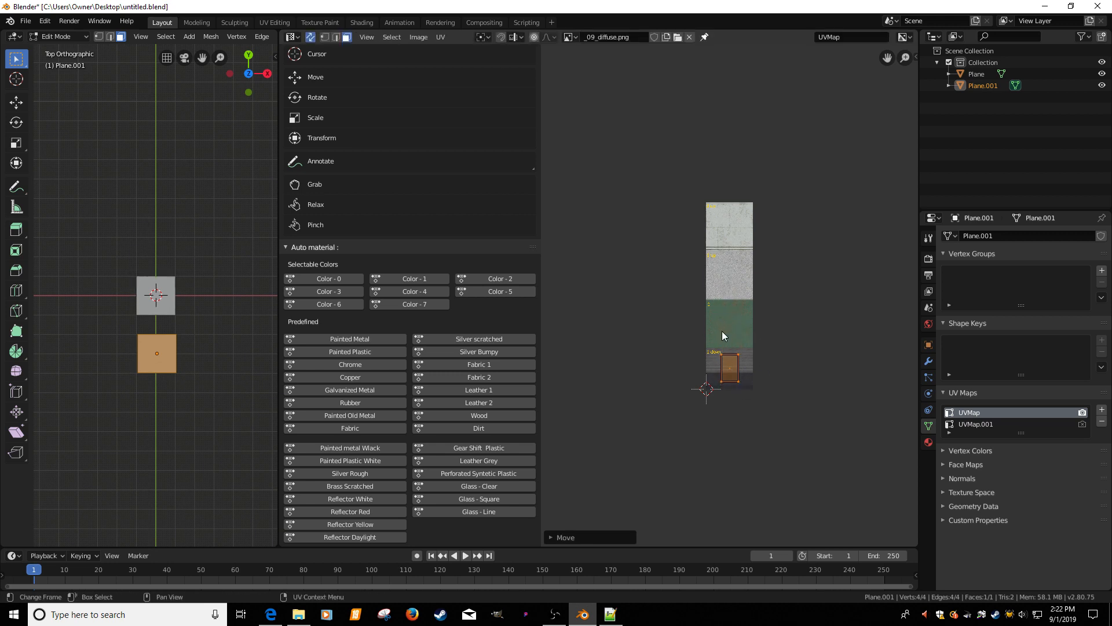
Step: Replace Plane.001's second UV map with a fresh copy of UVMap, compare both layouts and leave UVMap active
left_click(976, 424)
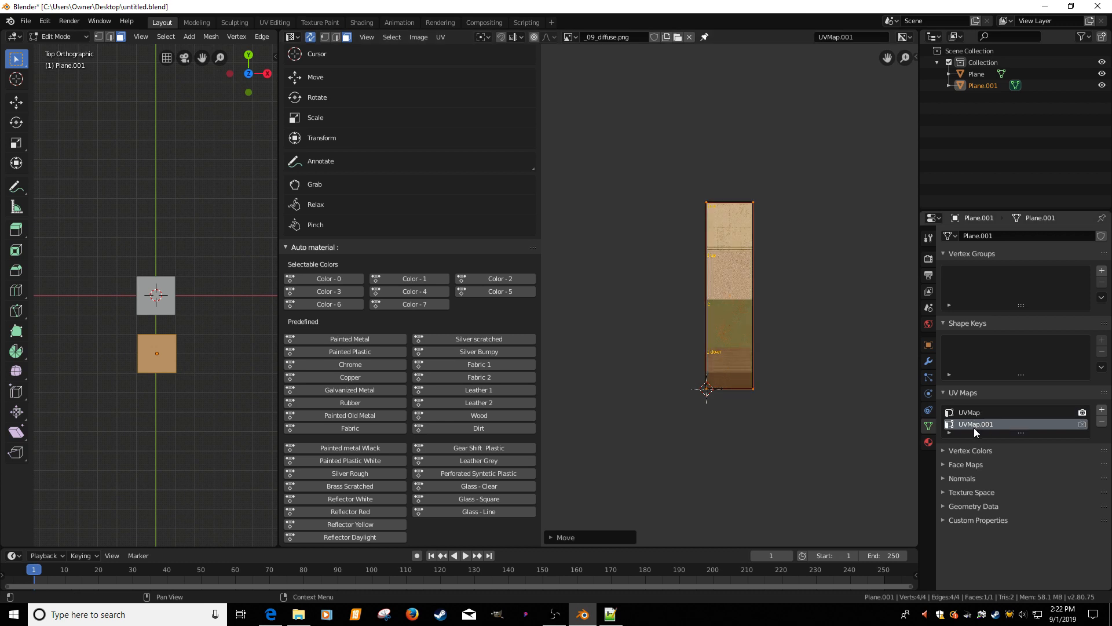
left_click(1102, 421)
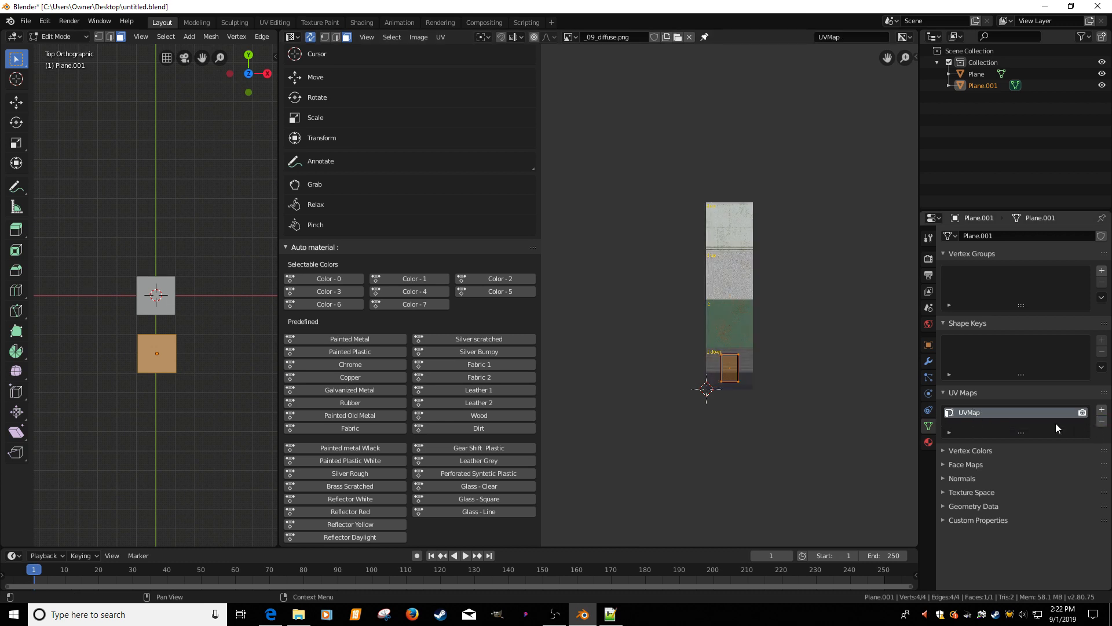
left_click(1102, 410)
left_click(983, 414)
left_click(980, 425)
left_click(978, 415)
left_click(978, 425)
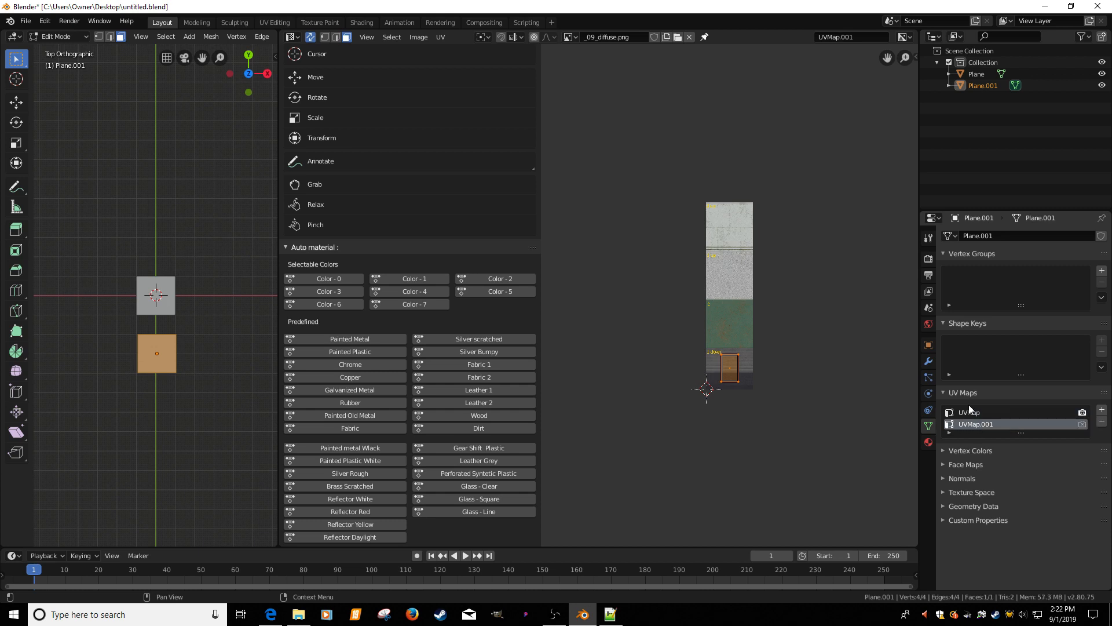
left_click(962, 412)
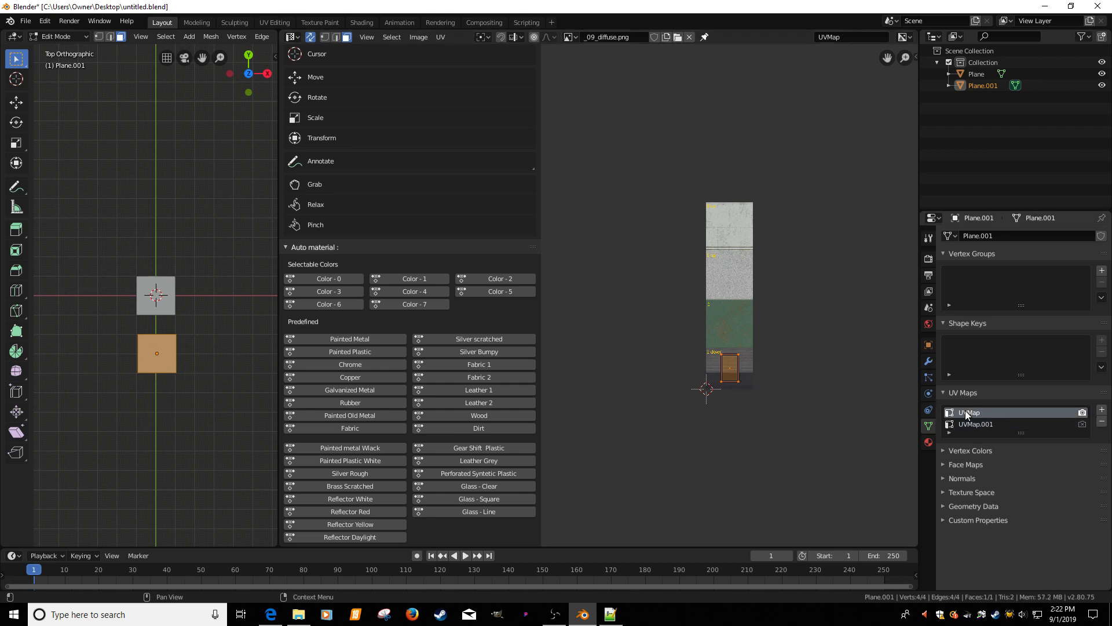
Step: Save the blend file and export the scene to the Desktop as untitled6.i3d
left_click(33, 26)
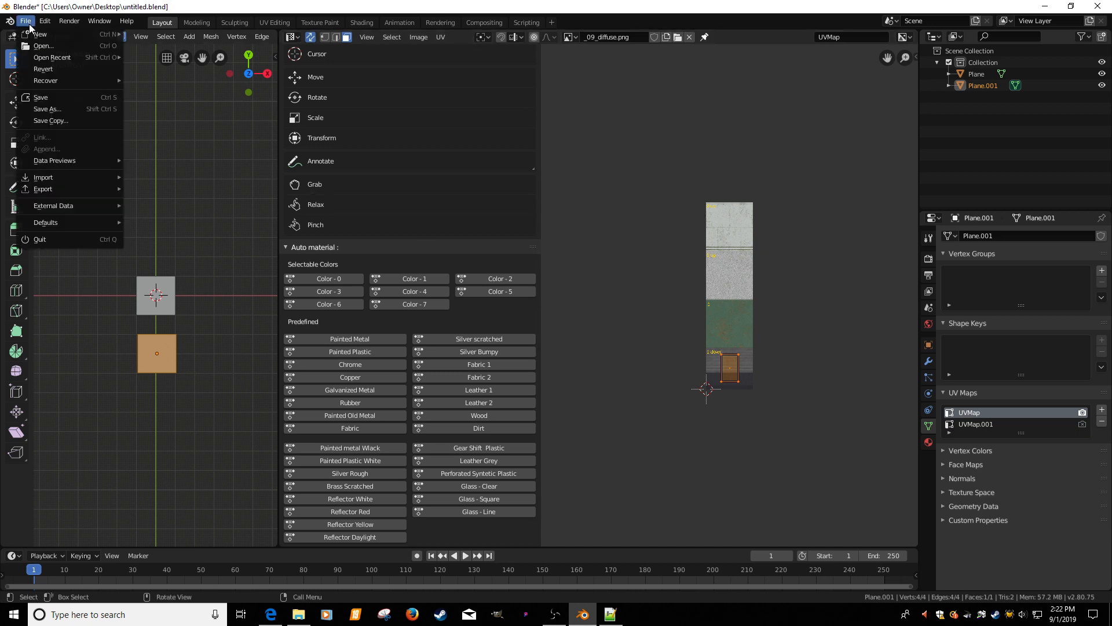
left_click(34, 99)
left_click(26, 23)
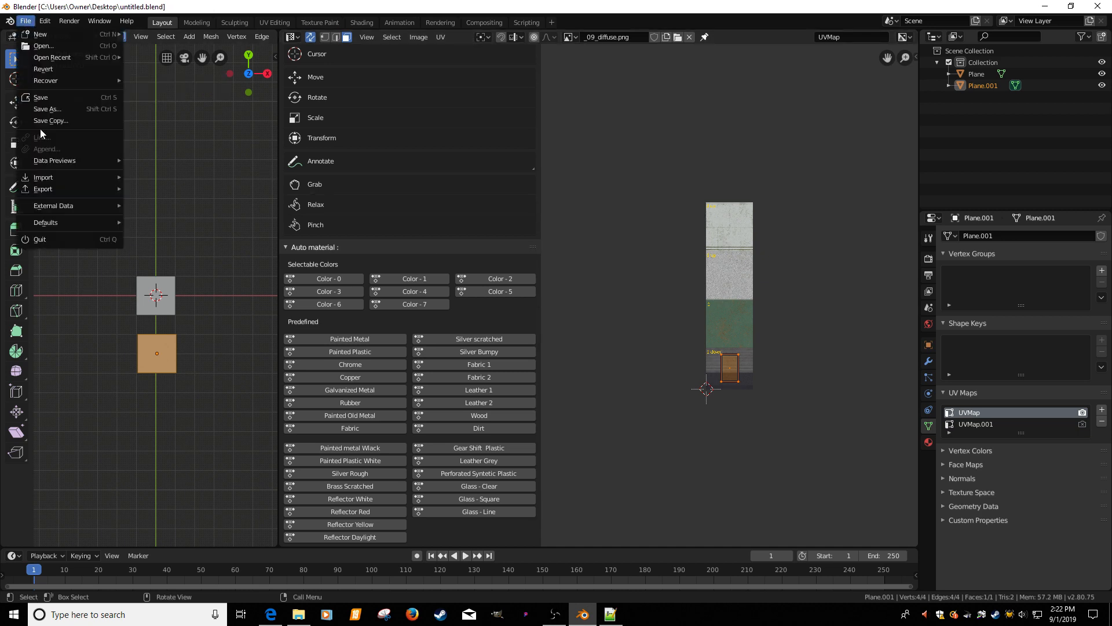
mouse_move(84, 190)
left_click(157, 292)
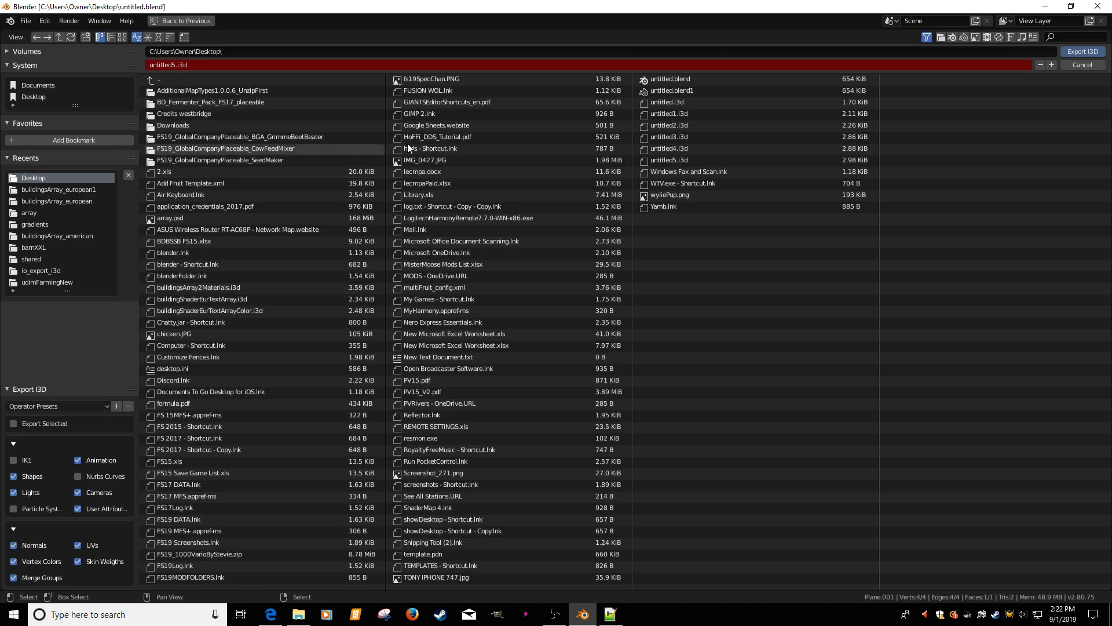
left_click(1052, 65)
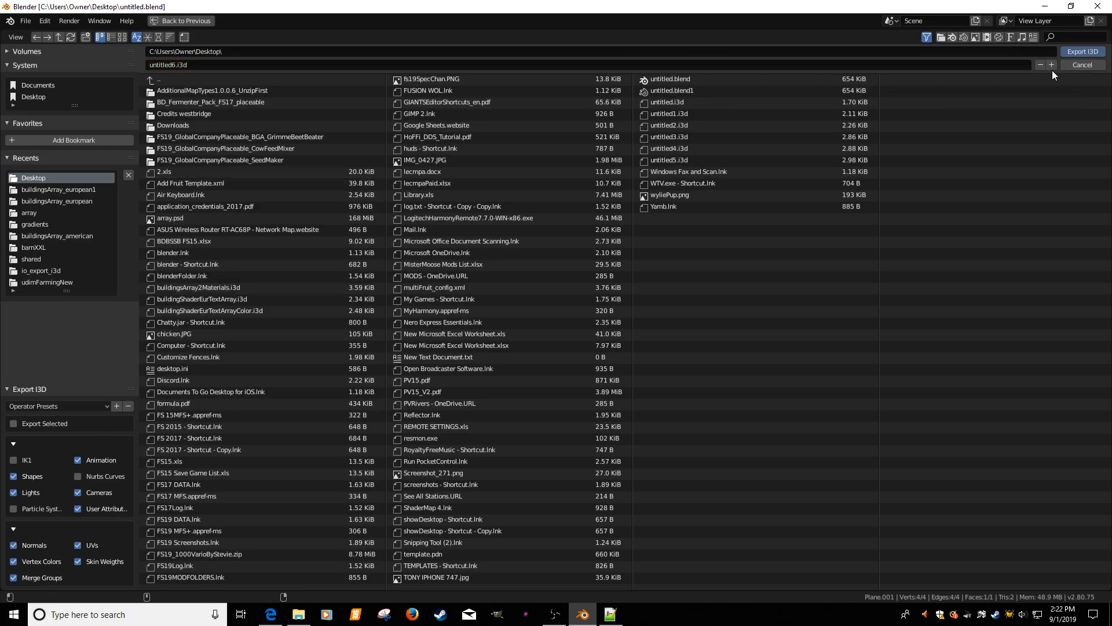
left_click(1073, 51)
Step: Open buildingsArray2Materials.i3d from the desktop in Notepad++ and close the other file already open there
left_click(1045, 6)
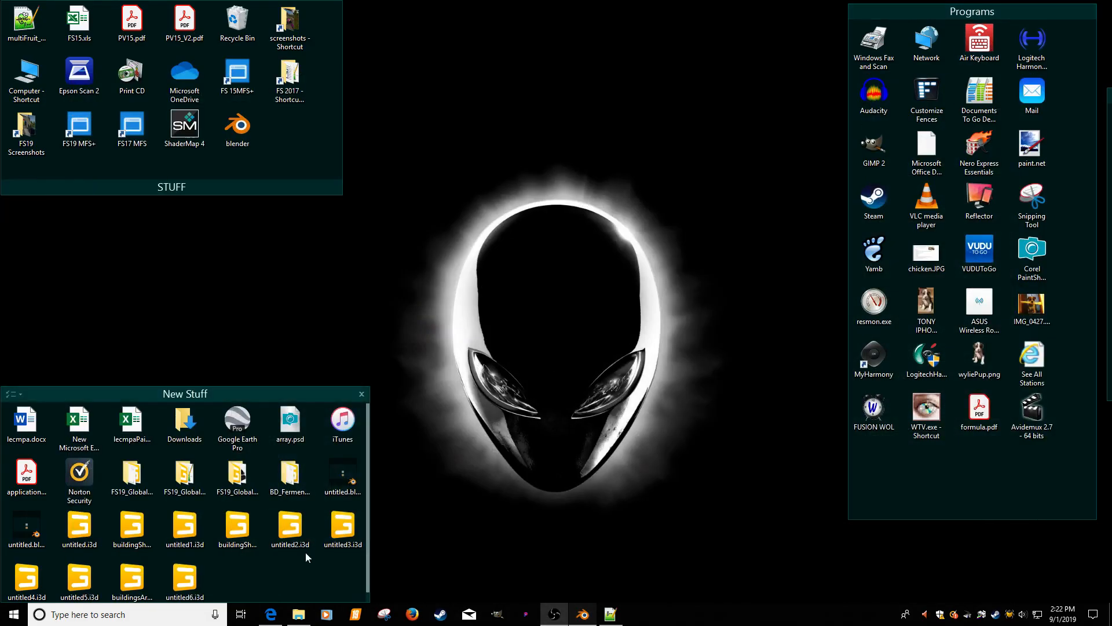
scroll(141, 579, "down", 1)
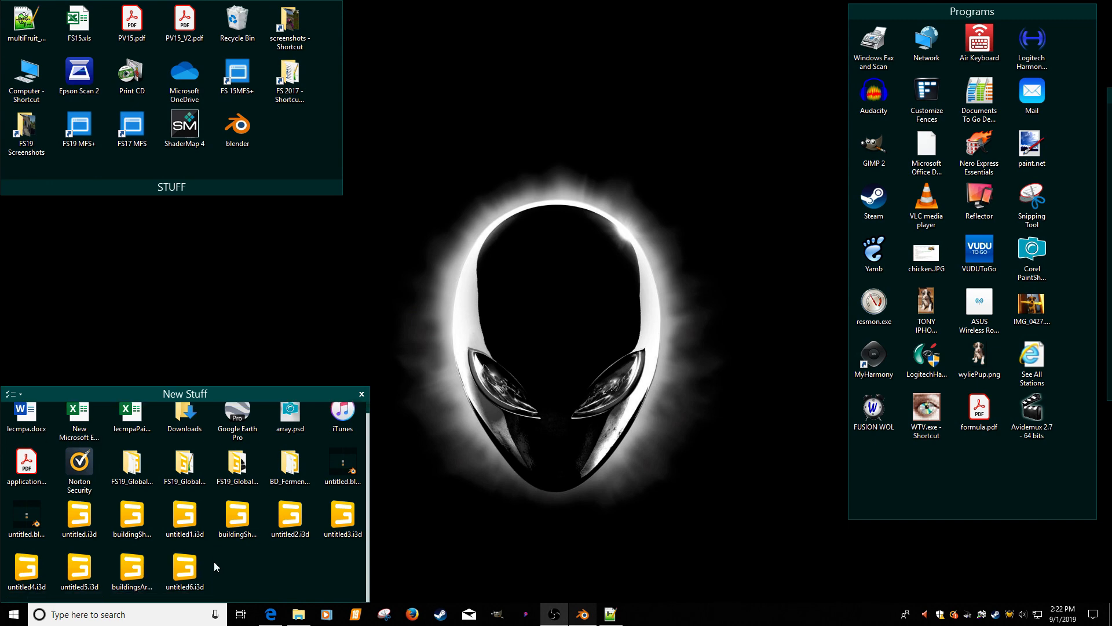
left_click(137, 569)
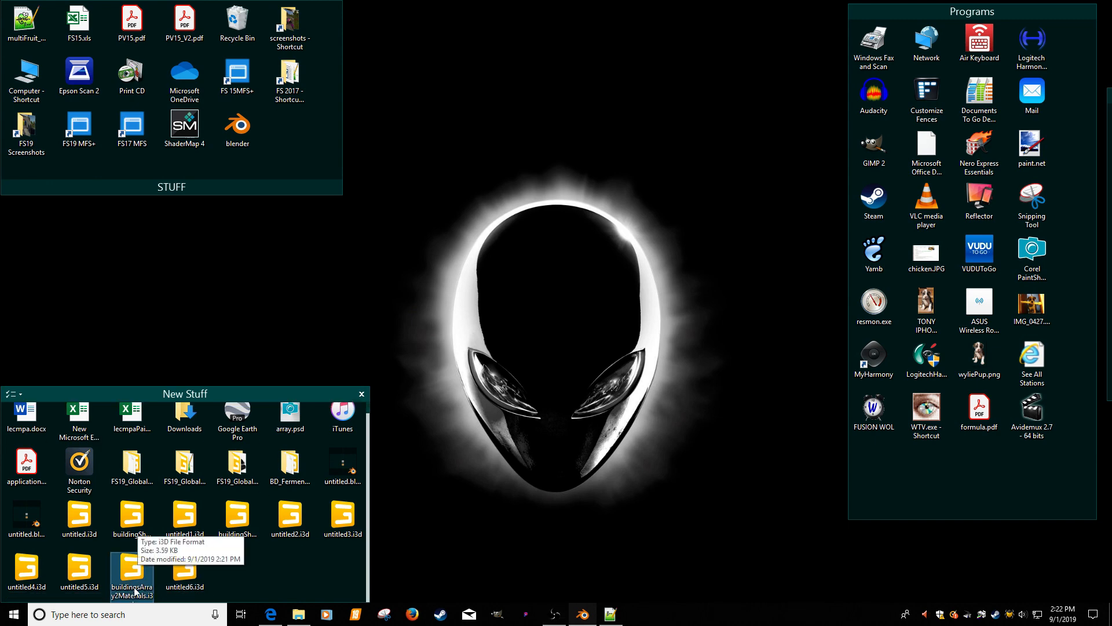
right_click(140, 587)
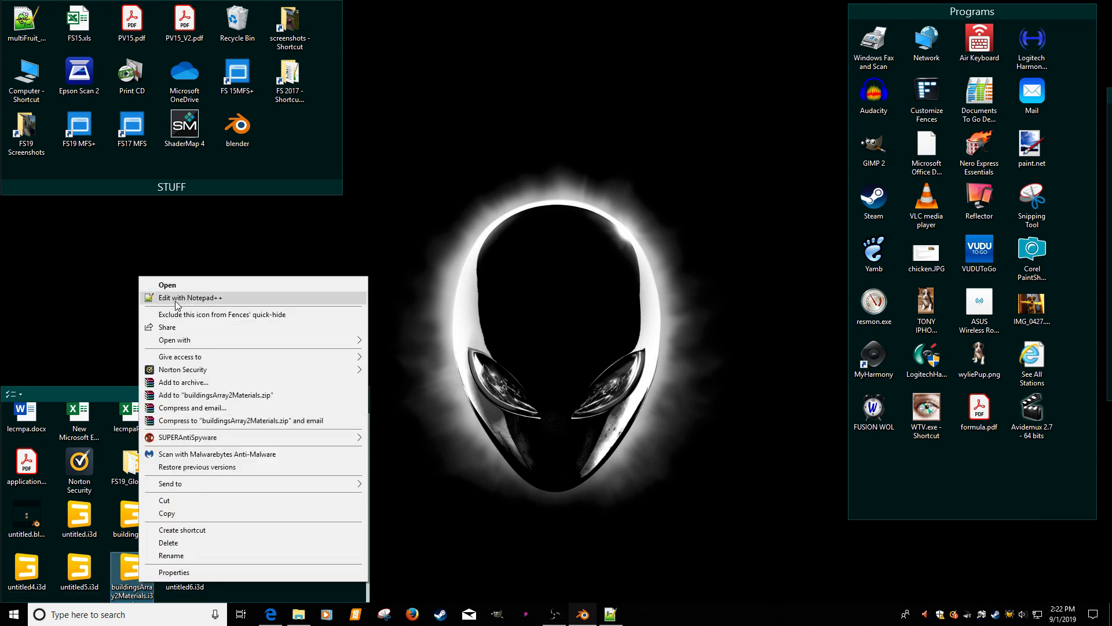
left_click(190, 298)
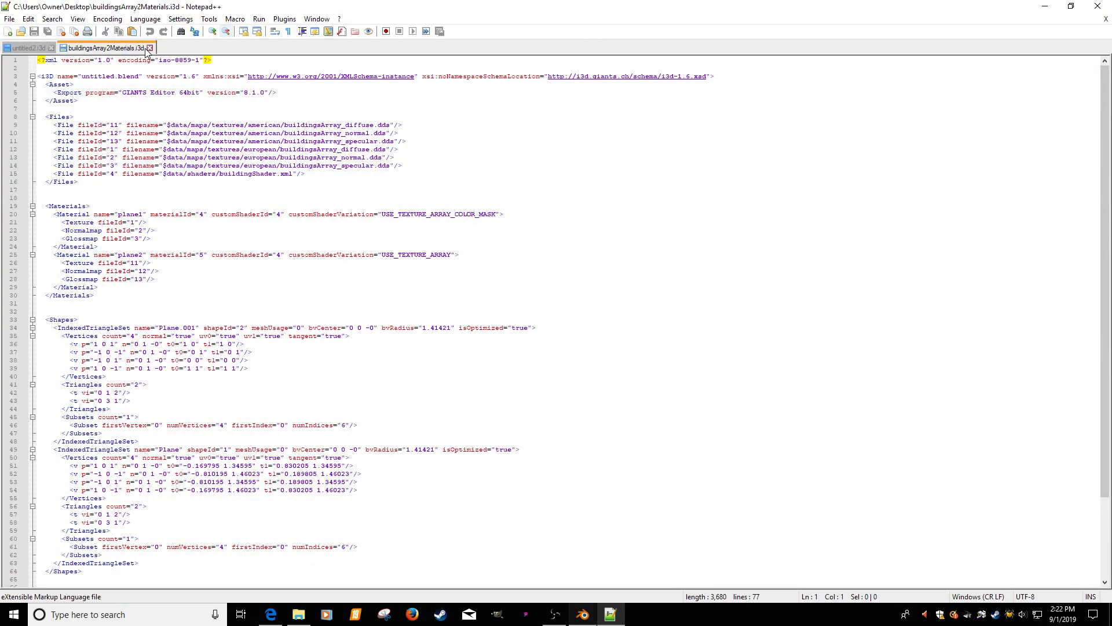
left_click(51, 48)
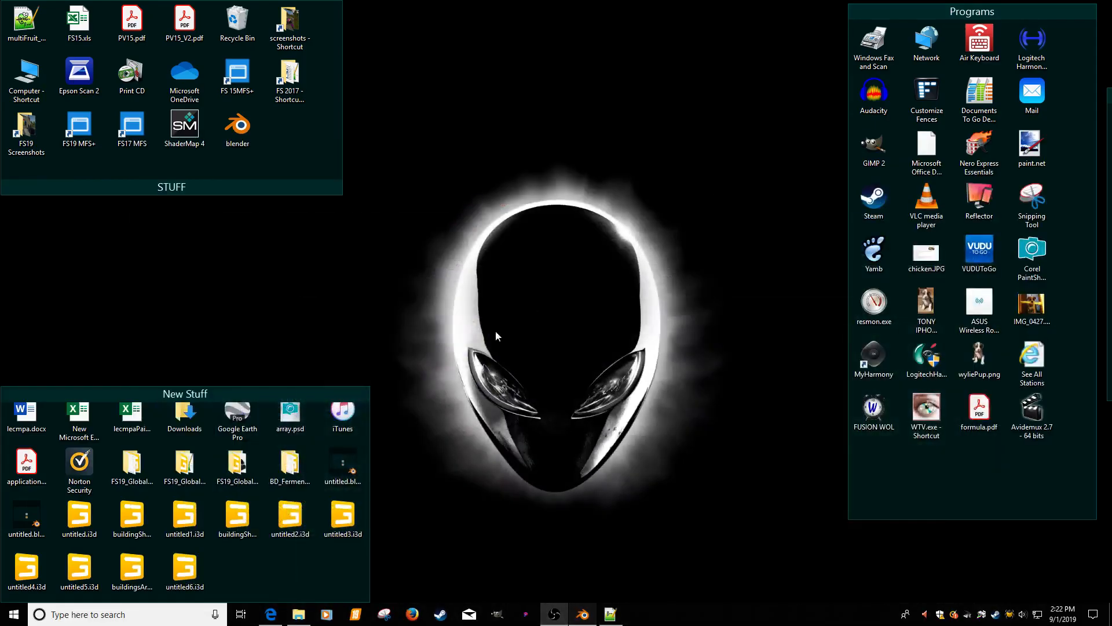
Step: Open untitled6.i3d from the desktop in Notepad++ and move it to the other view beside buildingsArray2Materials.i3d
left_click(1044, 6)
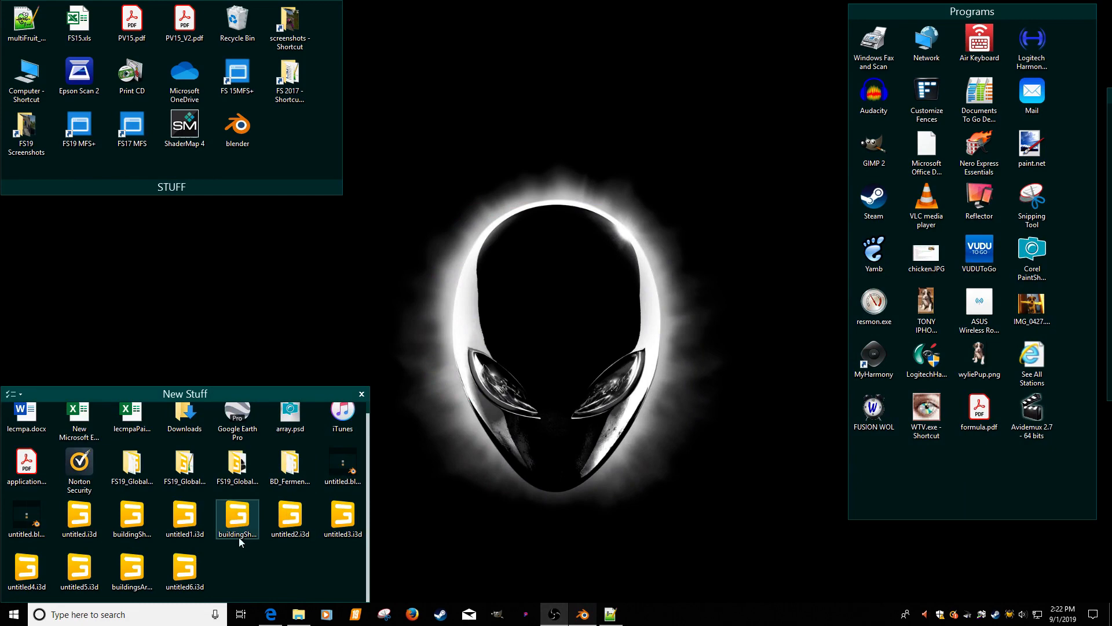
right_click(192, 575)
left_click(253, 291)
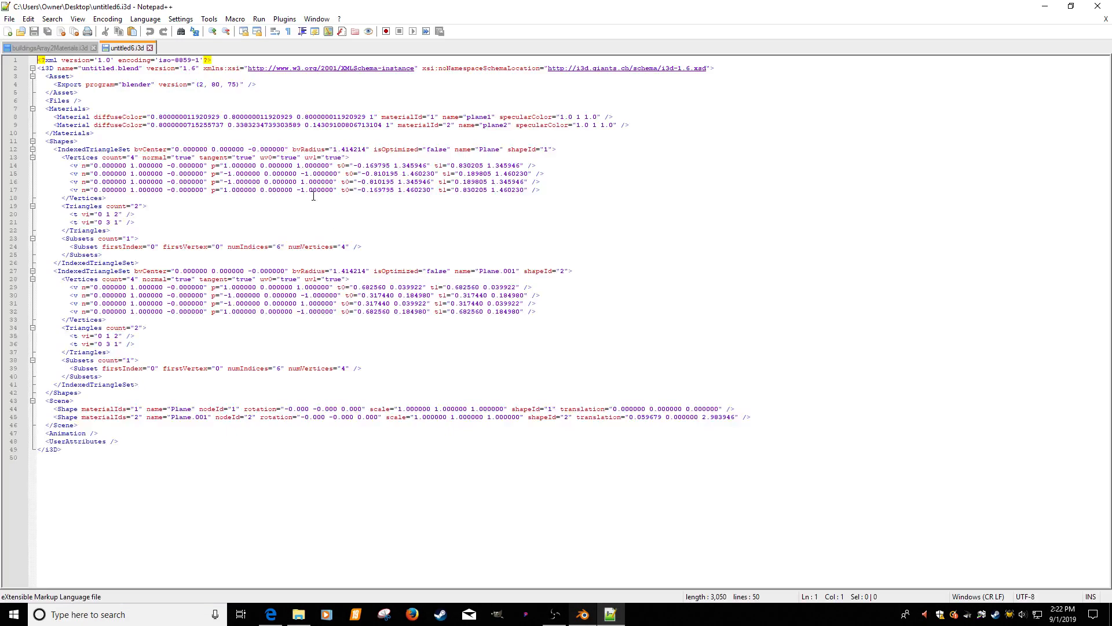
right_click(134, 49)
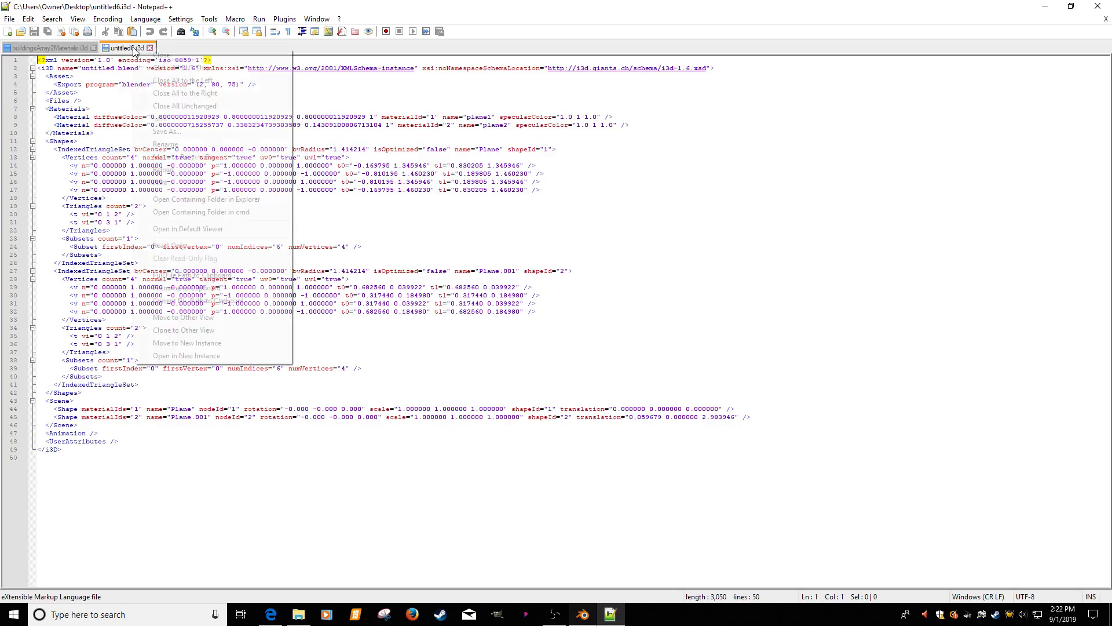
left_click(183, 318)
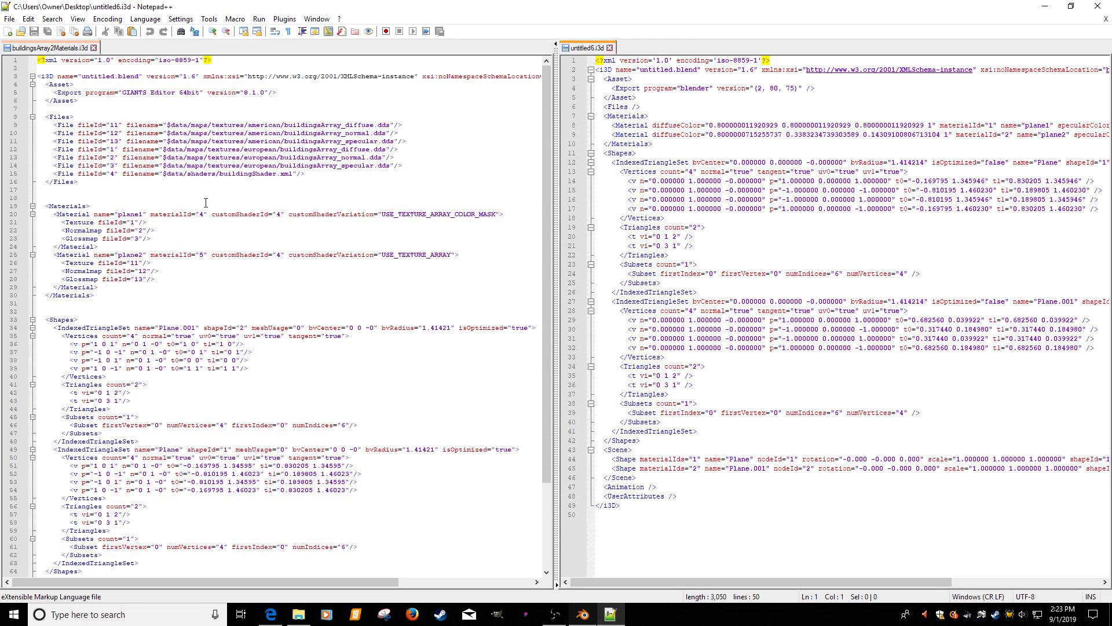
Step: Replace the Files and Materials sections of untitled6.i3d with those copied from buildingsArray2Materials.i3d
left_click_drag(113, 295, 39, 109)
key("ctrl+c")
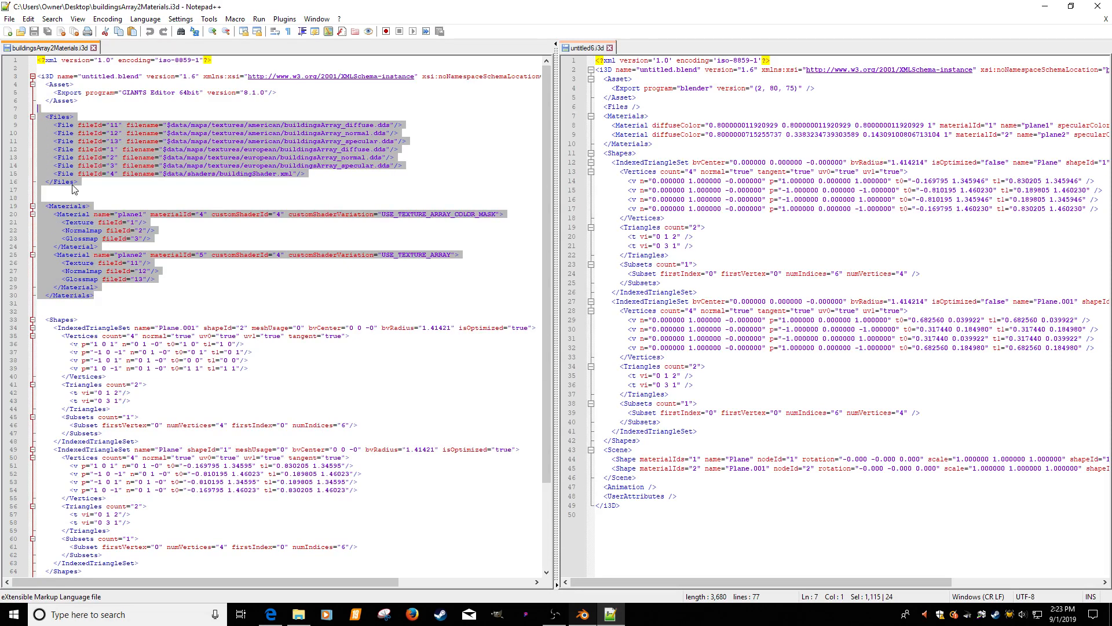
left_click_drag(110, 296, 5, 122)
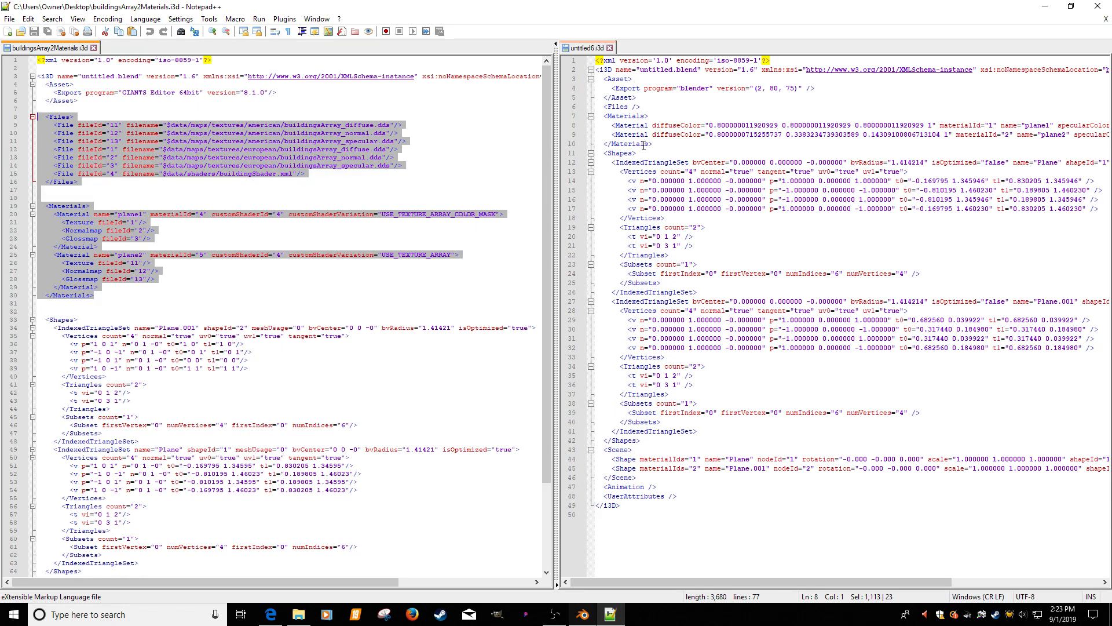
left_click_drag(658, 145, 561, 111)
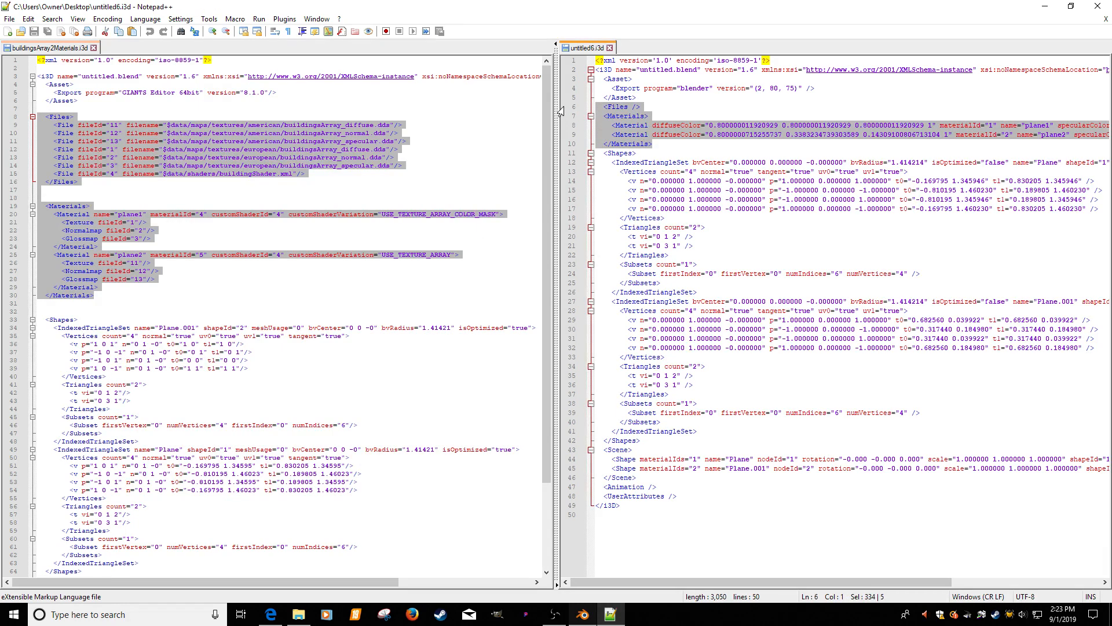
key("ctrl+v")
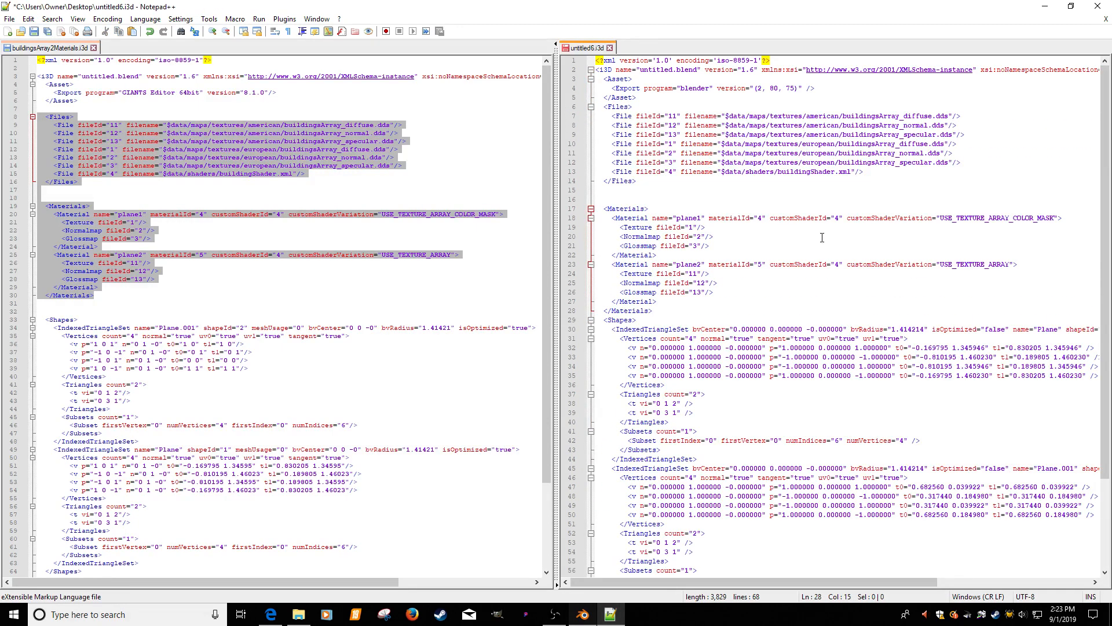
Step: Set materialIds to 4 for Plane and 5 for Plane.001 in the Scene section of untitled6.i3d, and save the file
scroll(790, 270, "down", 2)
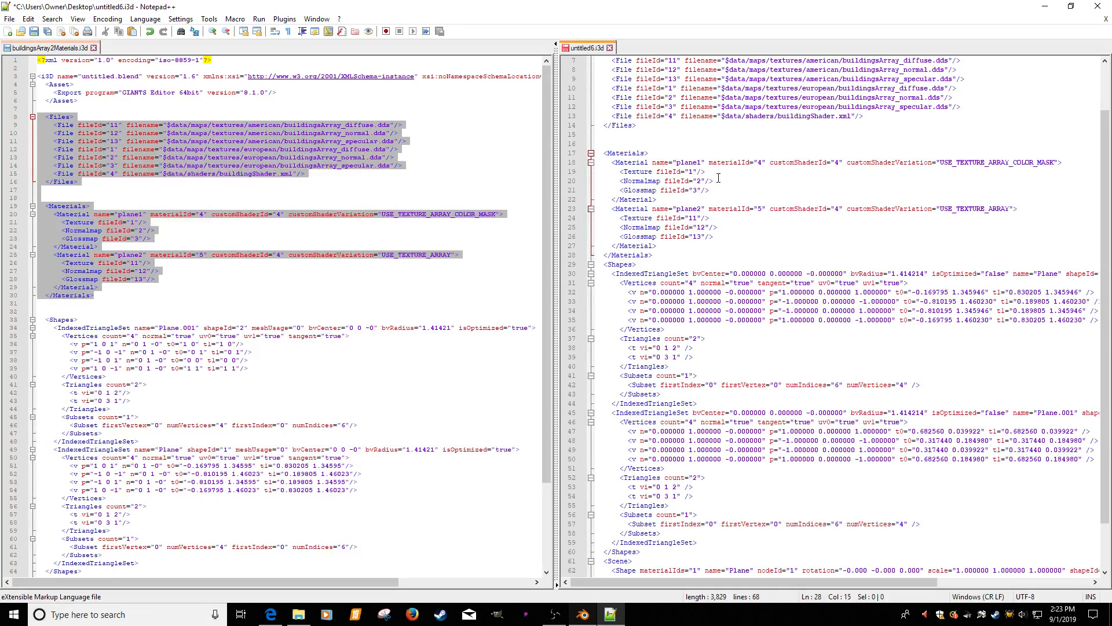
scroll(790, 182, "down", 2)
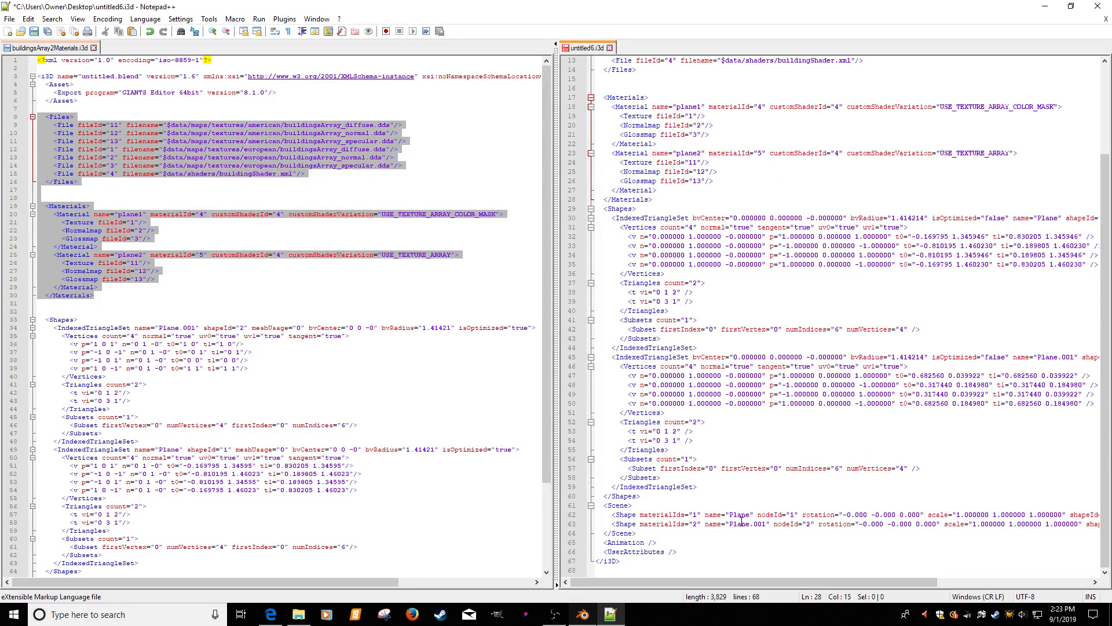
left_click(697, 515)
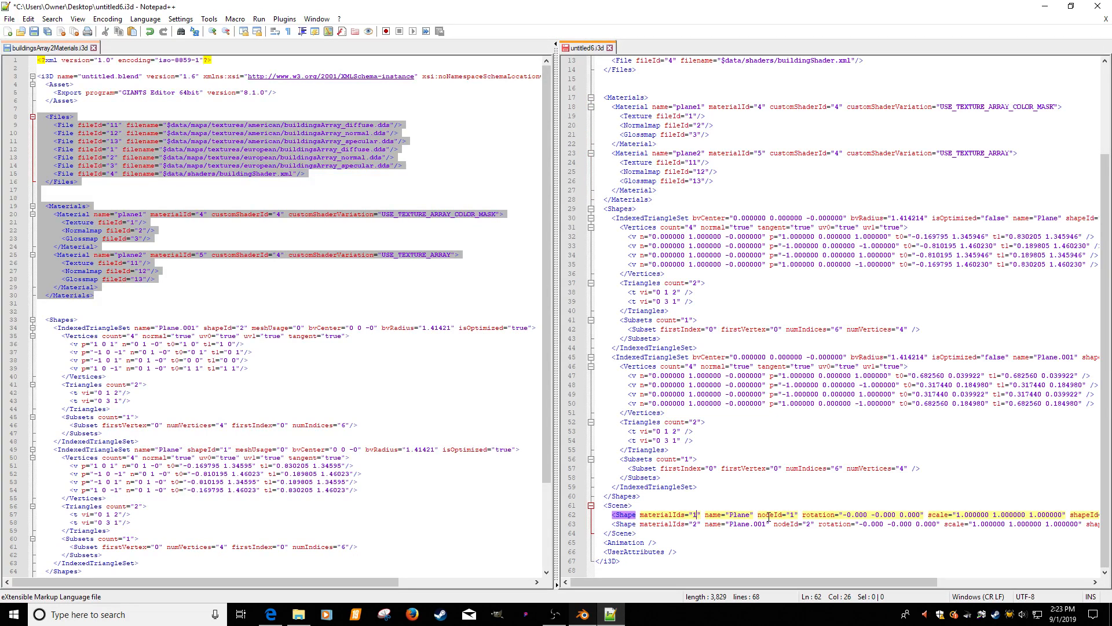
key("BackSpace")
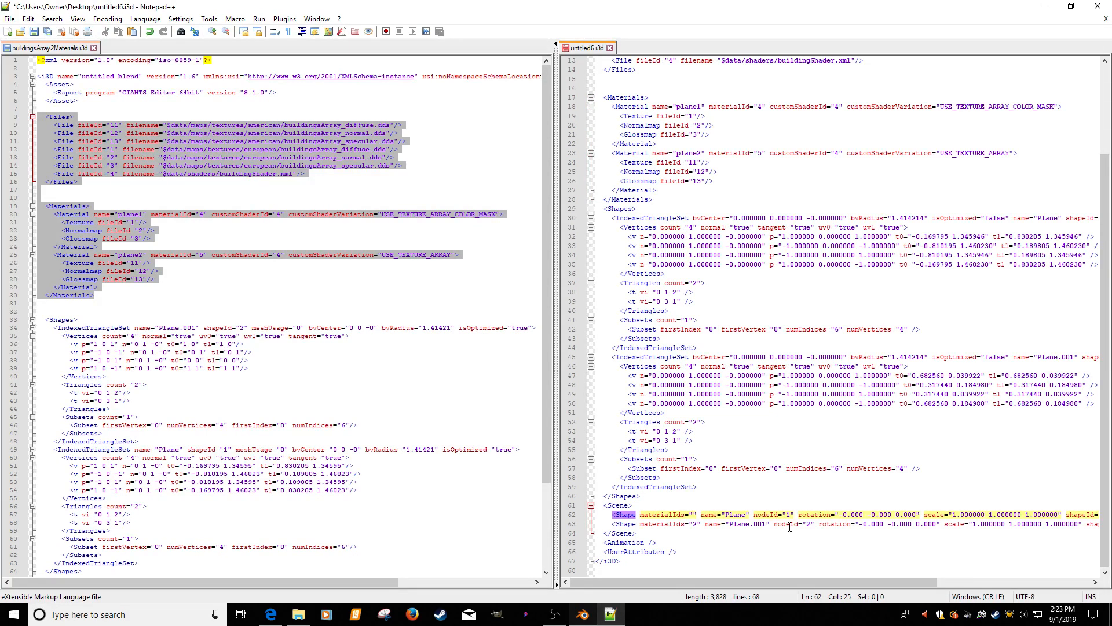
type("4")
left_click(763, 155)
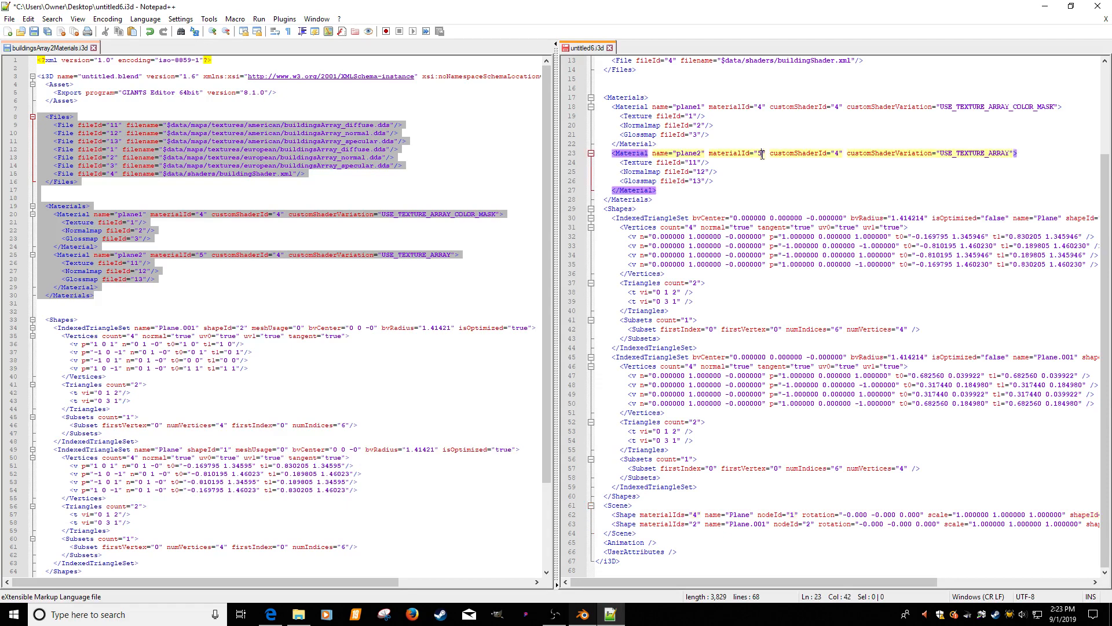
left_click(697, 525)
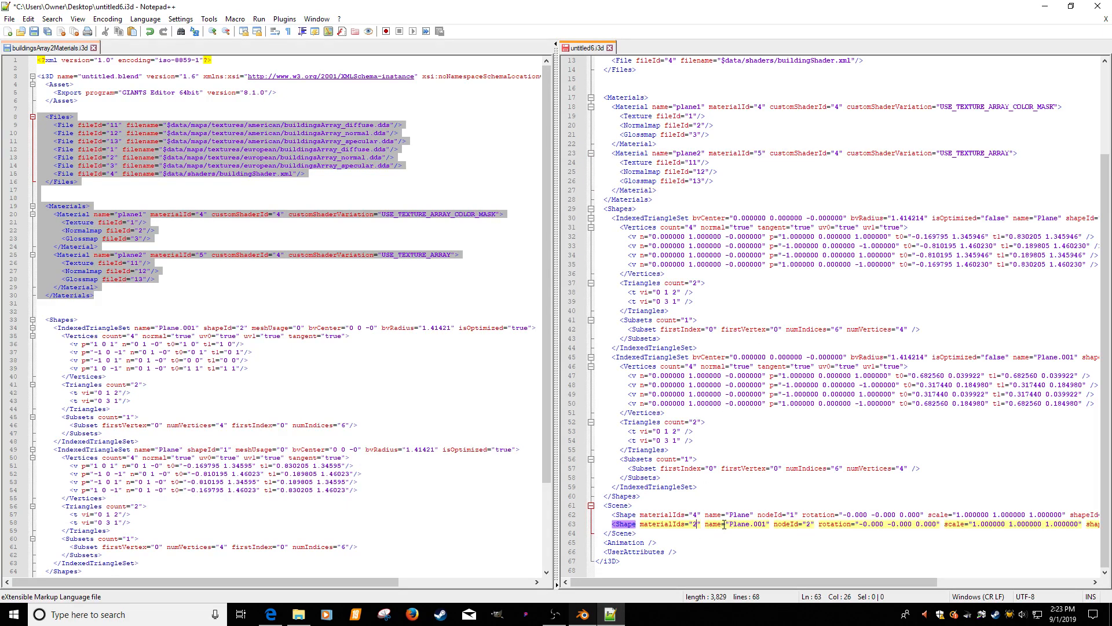
key("BackSpace")
type("5")
mouse_move(766, 583)
left_mouse_down()
mouse_move(955, 583)
mouse_move(759, 584)
left_mouse_up()
left_click(34, 31)
Step: Open untitled6.i3d from the desktop in GIANTS Editor 8.1.0 and view the two textured planes up close
left_click(1045, 7)
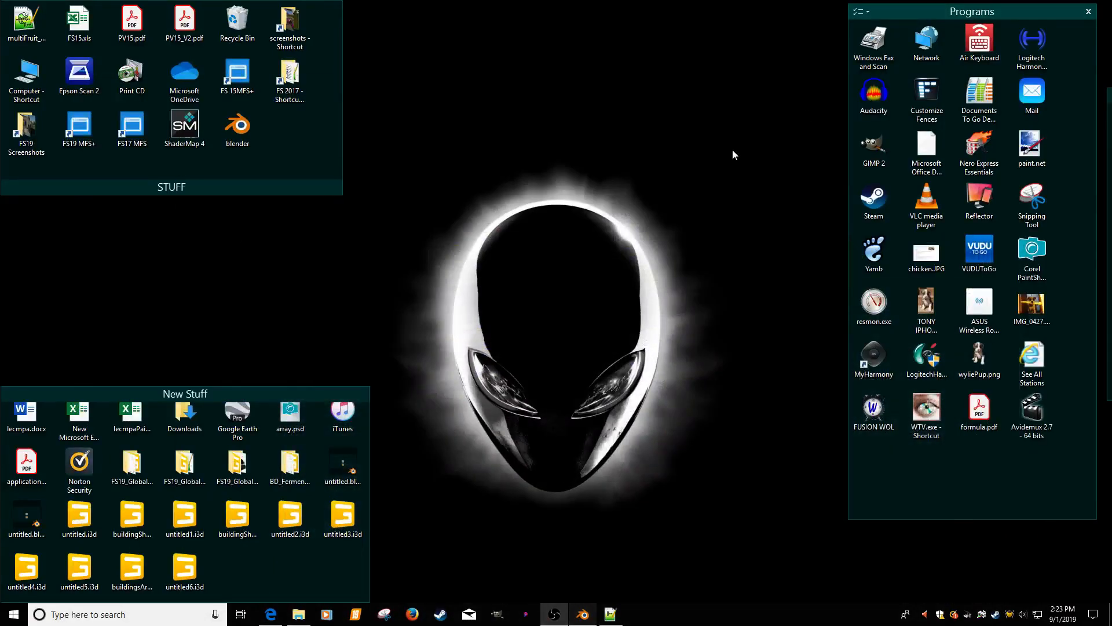
double_click(185, 568)
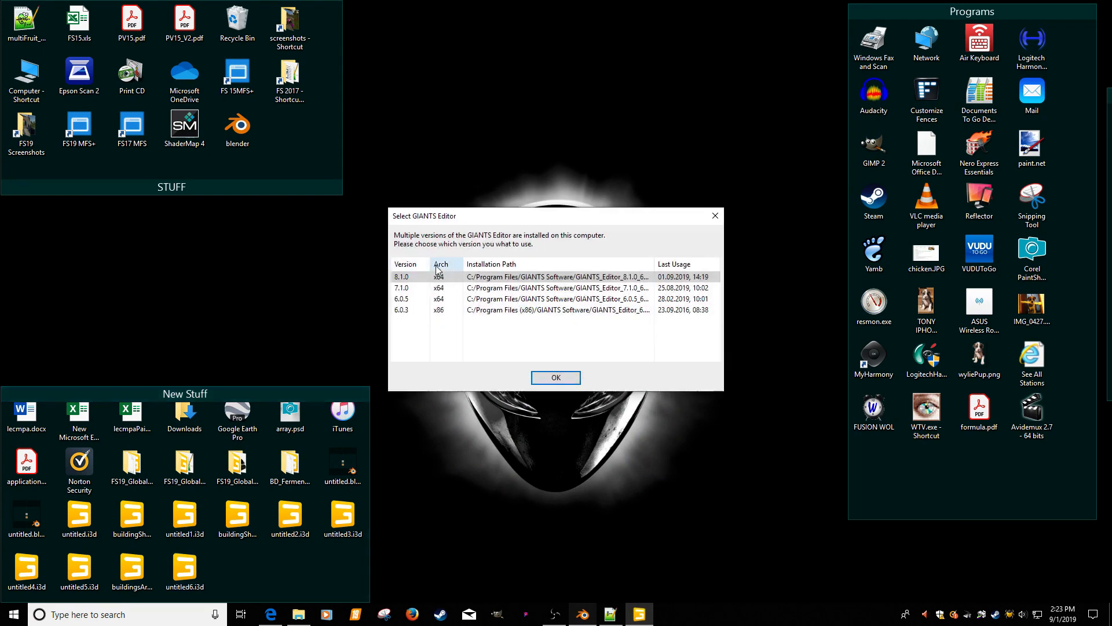
key("Return")
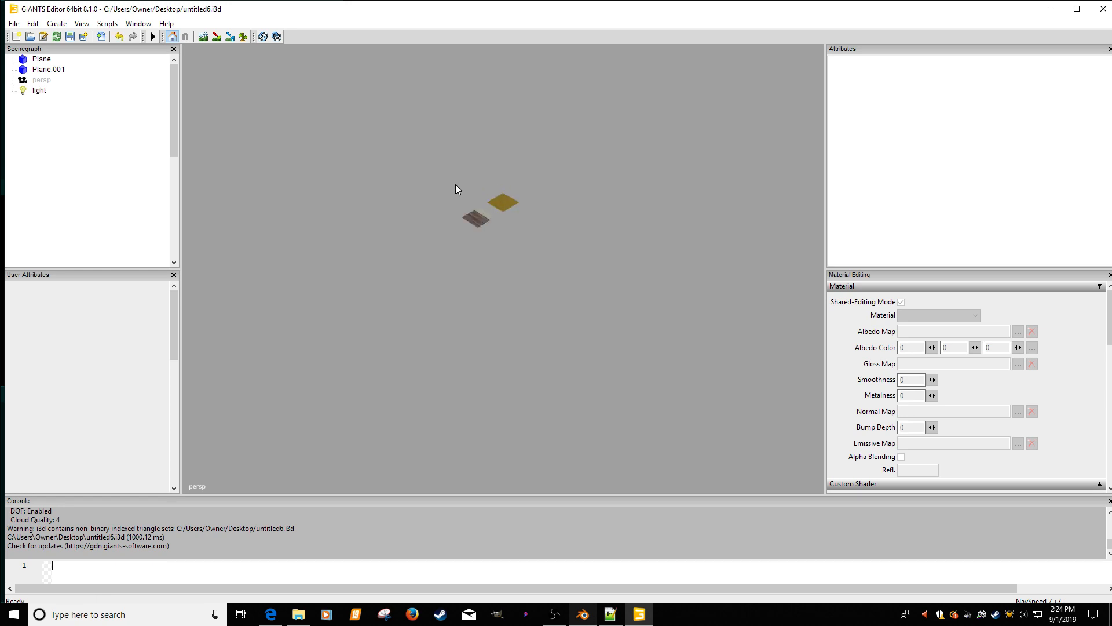
scroll(463, 188, "up", 1)
middle_click_drag(468, 190, 472, 220, "alt")
scroll(472, 220, "up", 6)
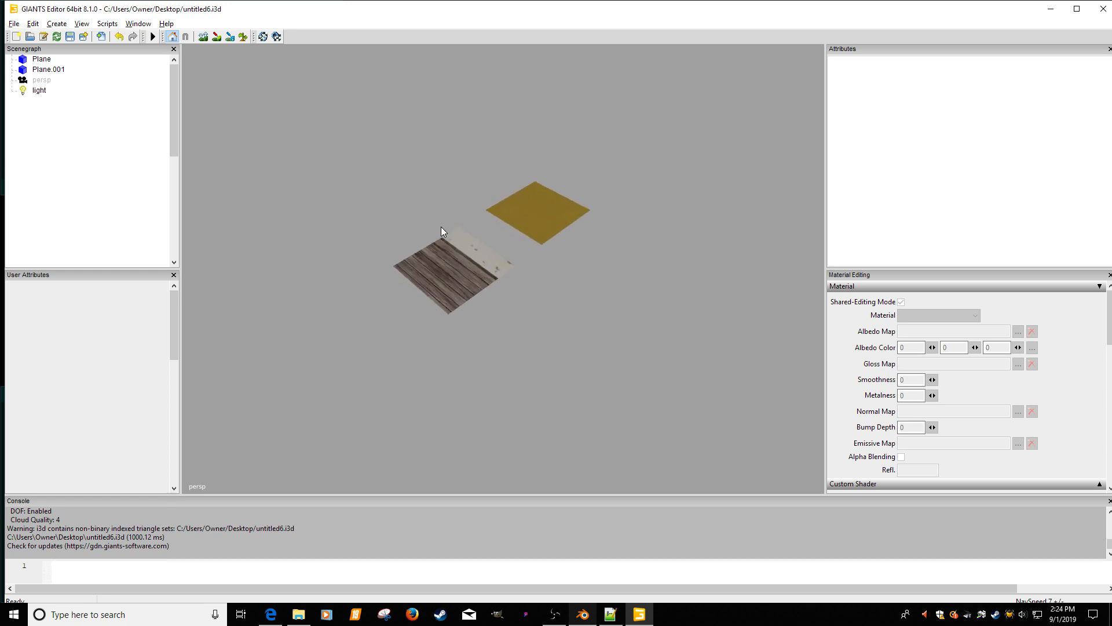
left_click_drag(442, 231, 714, 273, "alt")
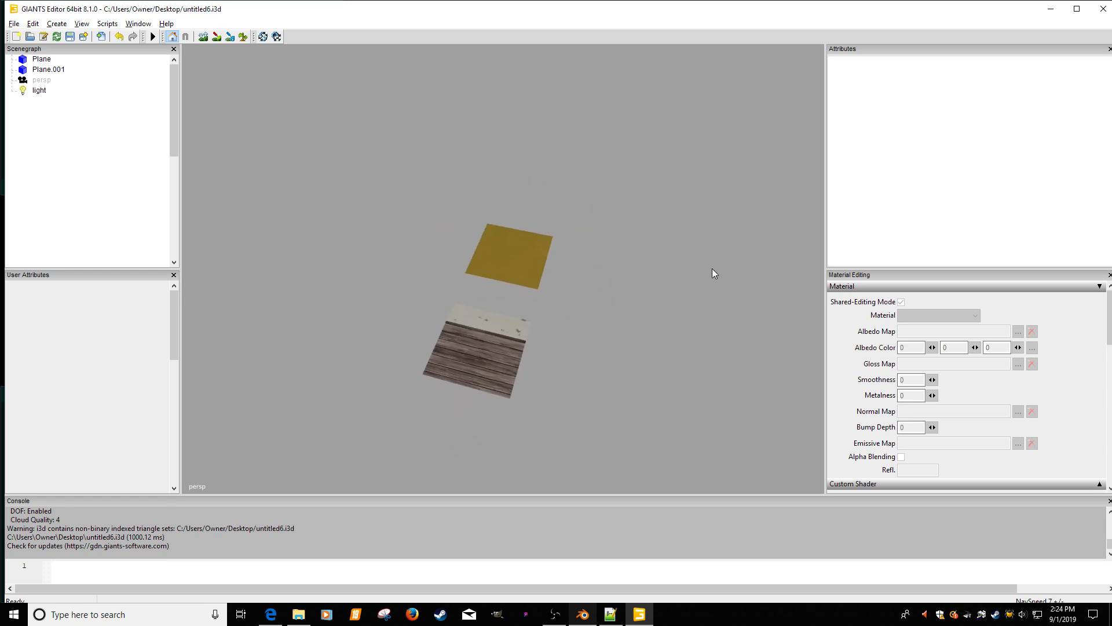
Step: Select Plane.001 and inspect the texture maps and custom shader settings of its plane2 material
left_click(58, 69)
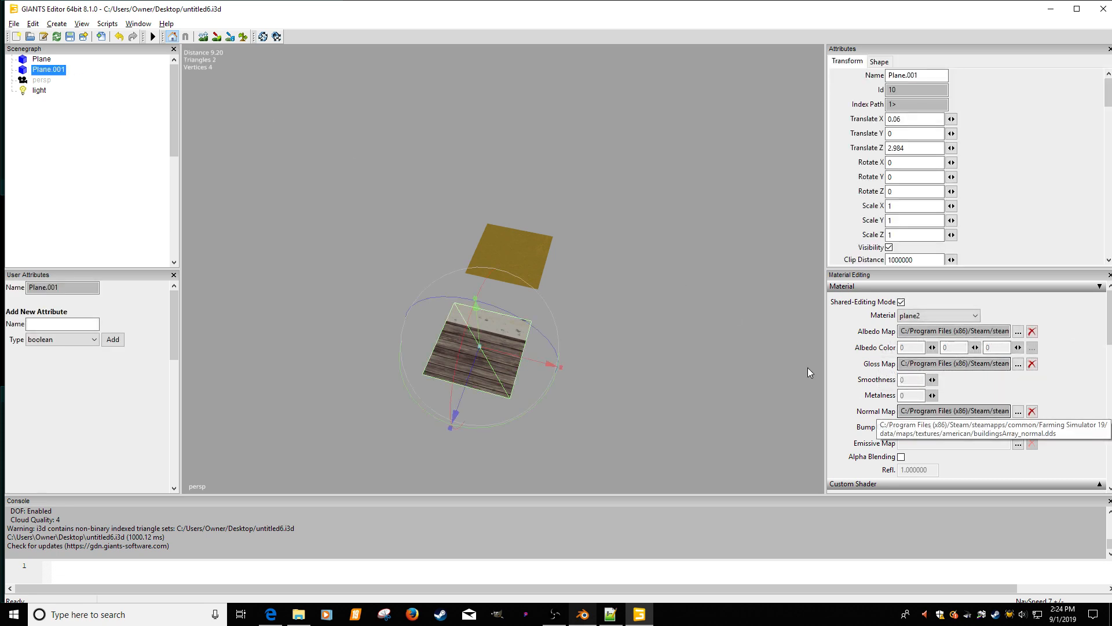
scroll(920, 430, "down", 3)
left_click(1099, 382)
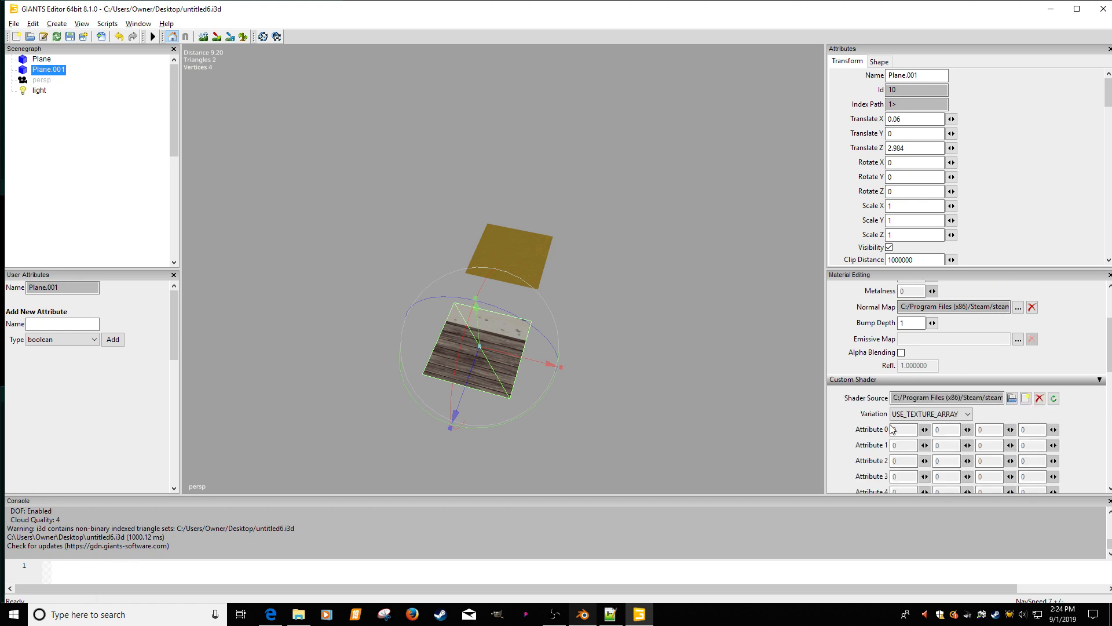
Step: Try the USE_TEXTURE_ARRAY_COLOR_MASK and COLOR_MASK shader variations on plane2, and return to USE_TEXTURE_ARRAY
left_click(967, 414)
left_click(955, 456)
left_click(968, 416)
left_click(954, 443)
left_click(966, 414)
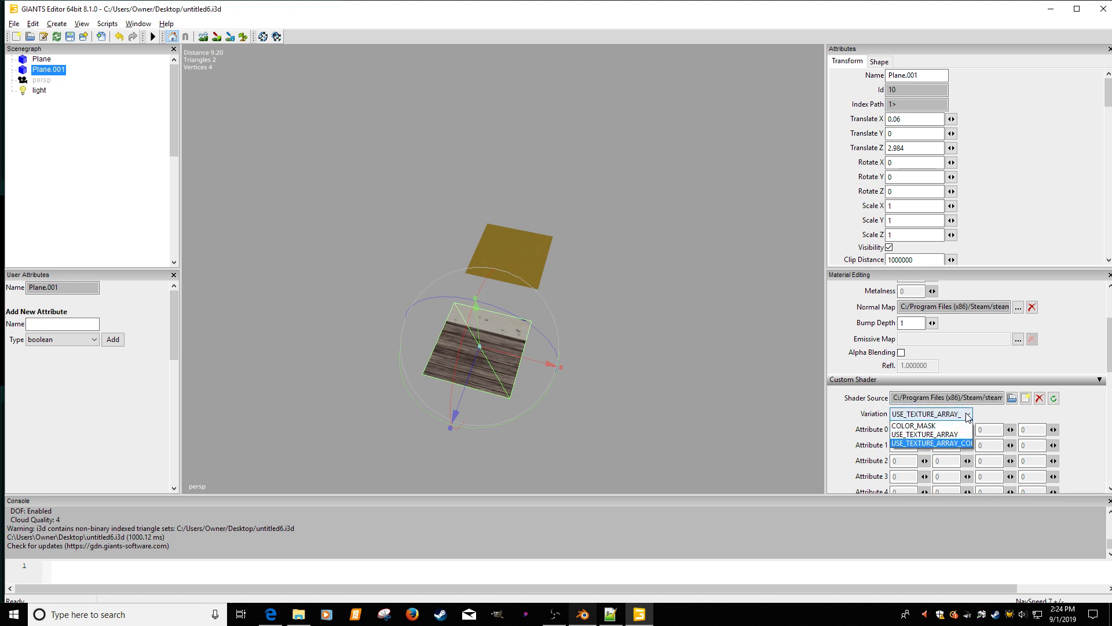
left_click(927, 442)
left_click(966, 413)
left_click(963, 434)
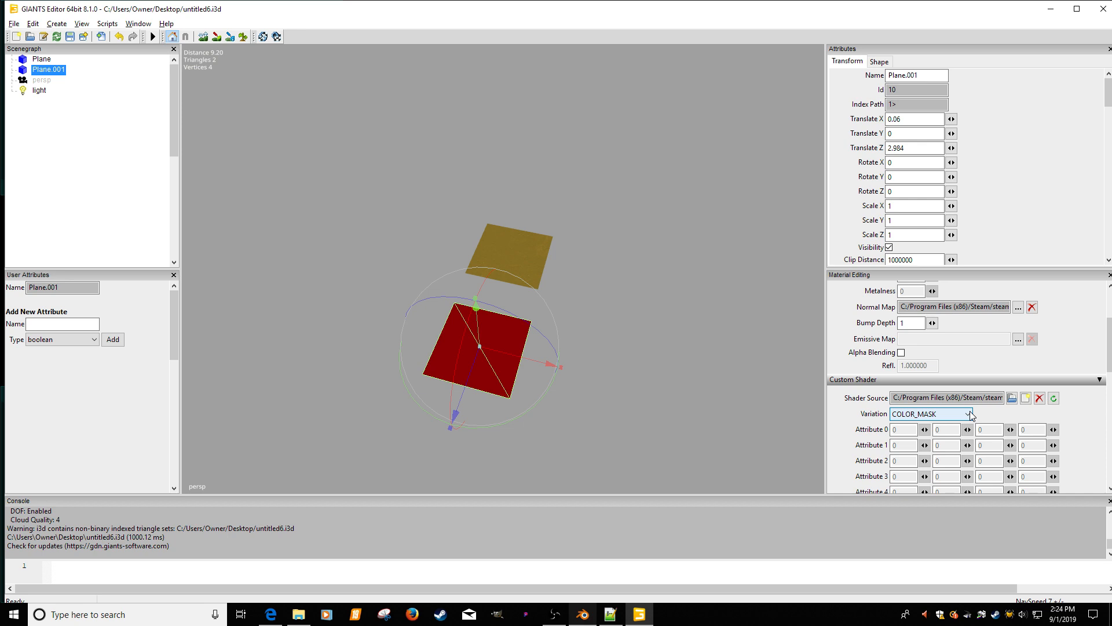
left_click(969, 414)
left_click(934, 444)
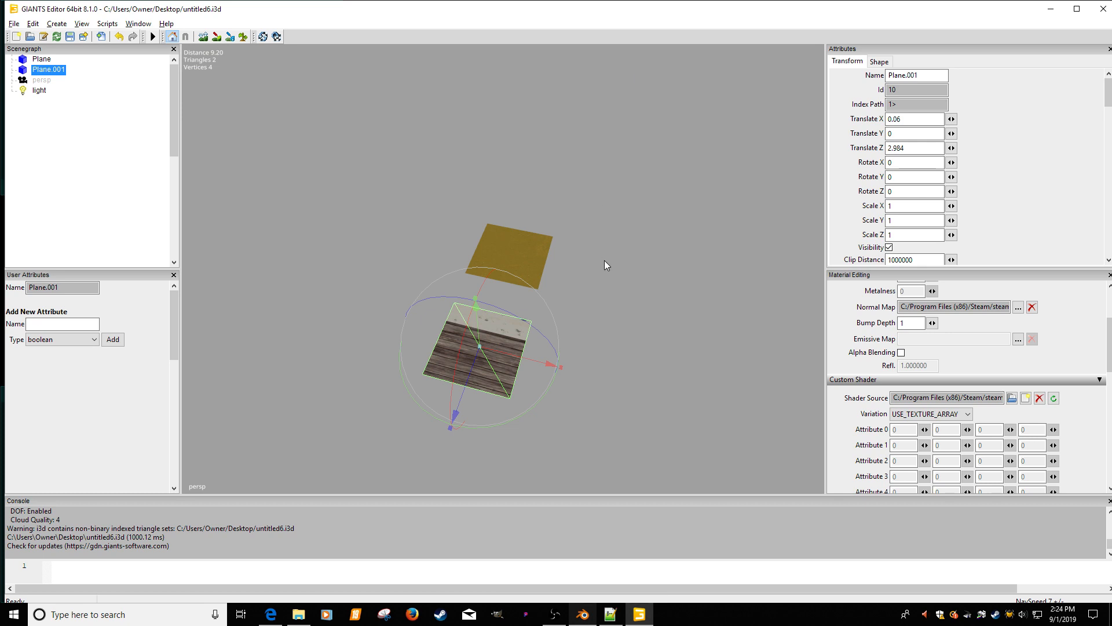
Step: Examine the textures on both planes from above and close GIANTS Editor without saving changes to untitled6.i3d
scroll(614, 255, "up", 3)
middle_click_drag(613, 249, 595, 286, "alt")
left_click_drag(595, 286, 583, 378, "alt")
middle_click_drag(580, 278, 575, 348, "alt")
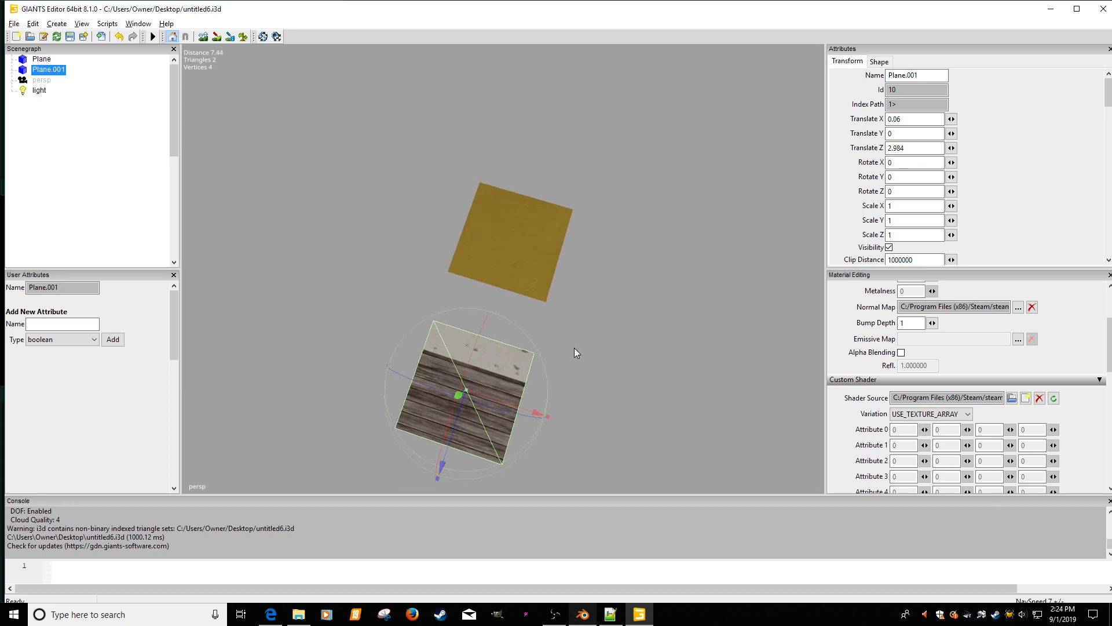
mouse_move(575, 348)
right_mouse_down("alt")
mouse_move(641, 326)
mouse_move(588, 334)
right_mouse_up("alt")
middle_click_drag(589, 333, 594, 298, "alt")
right_click_drag(595, 297, 574, 303, "alt")
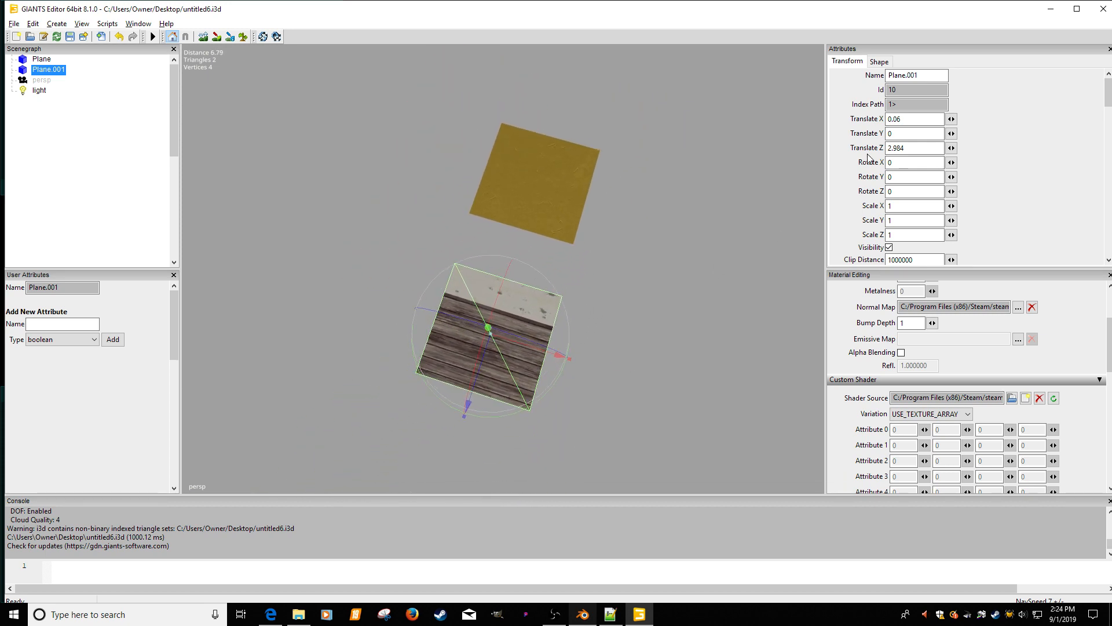
left_click(1103, 9)
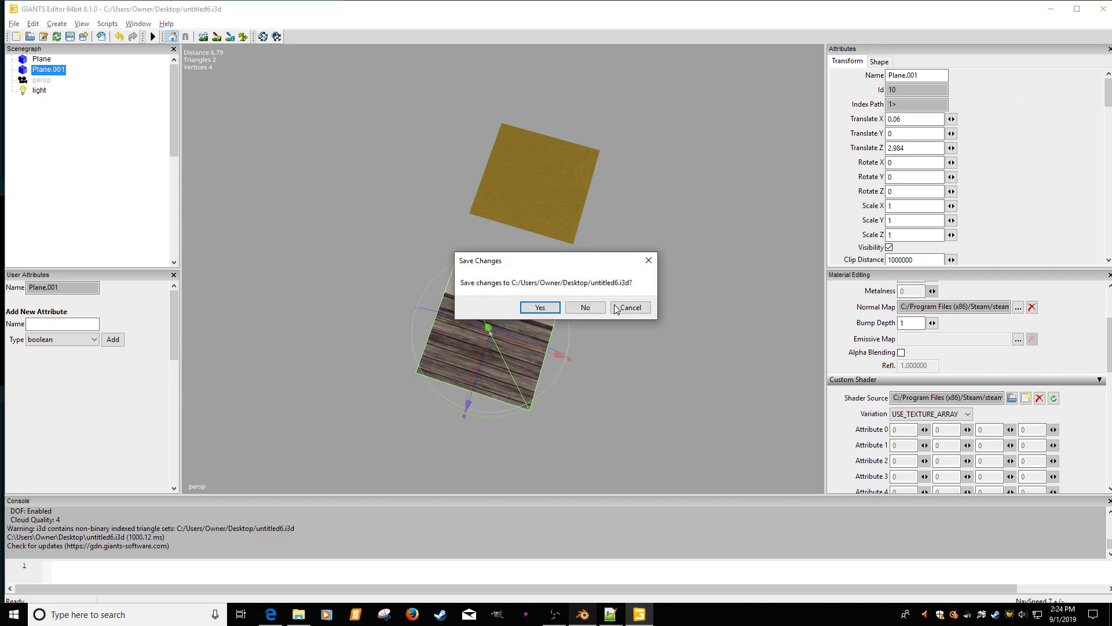
left_click(597, 308)
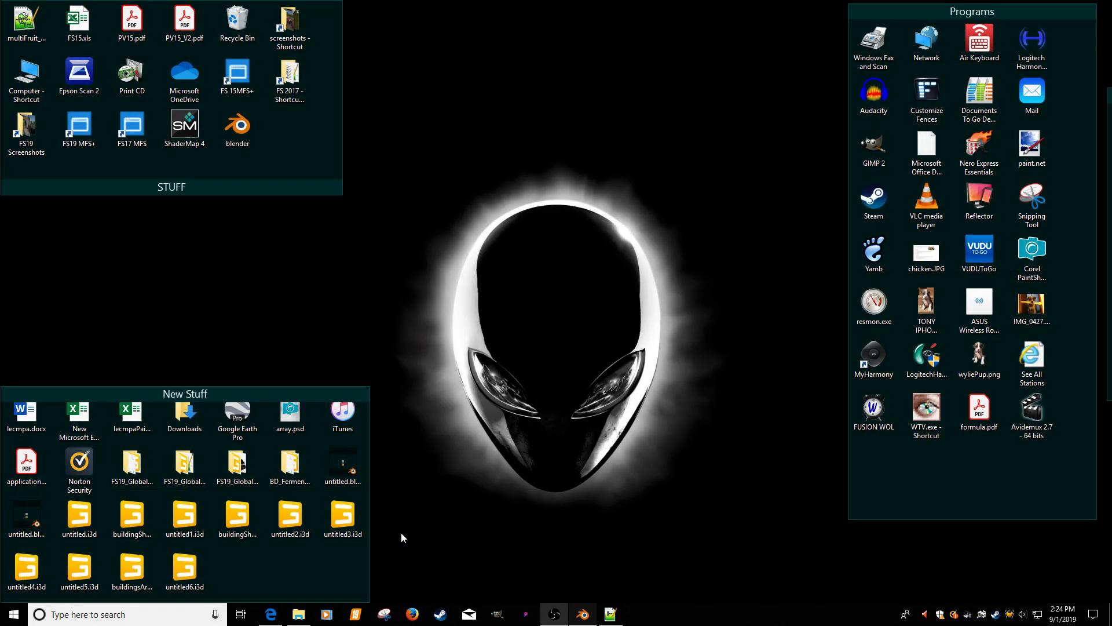
Step: Bring up untitled6.i3d from the desktop in Notepad++ to review its materials, and switch to Blender
right_click(181, 572)
left_click(226, 289)
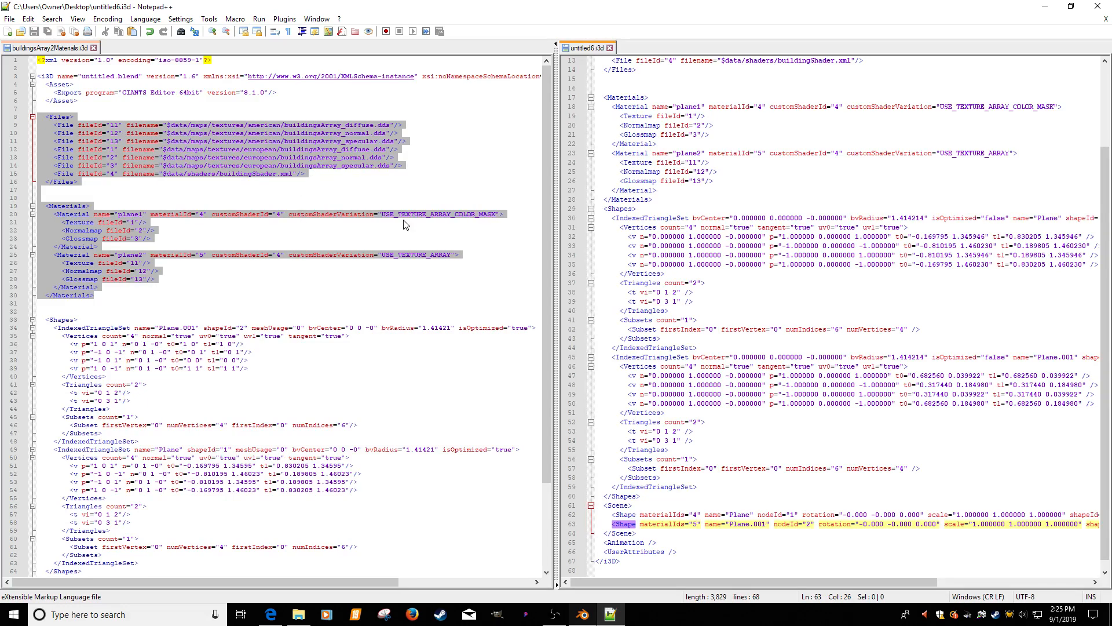
left_click(583, 614)
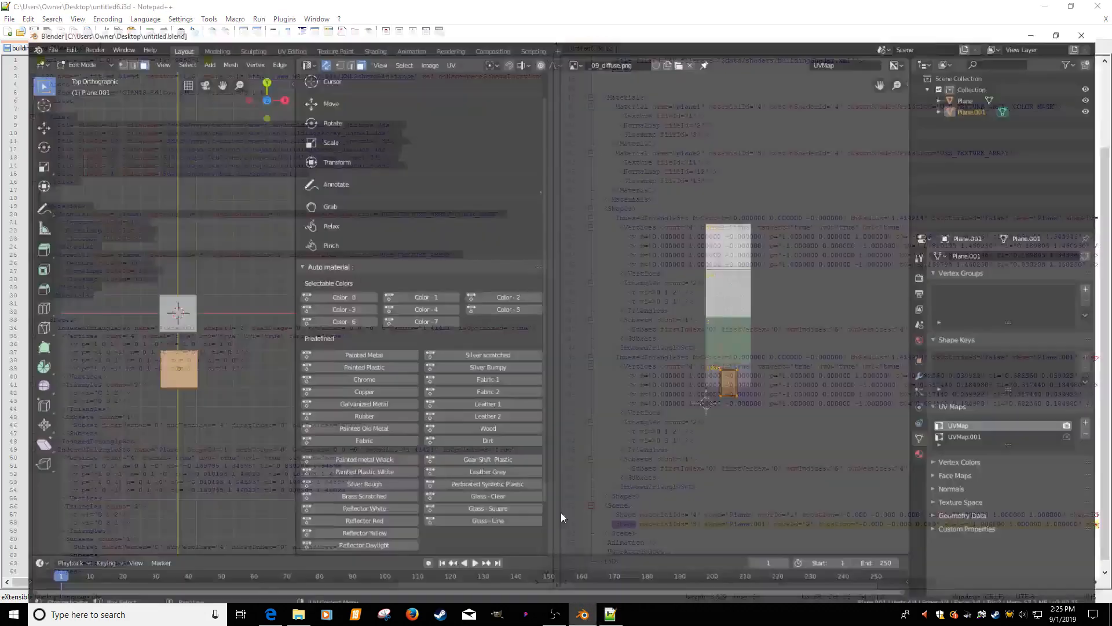